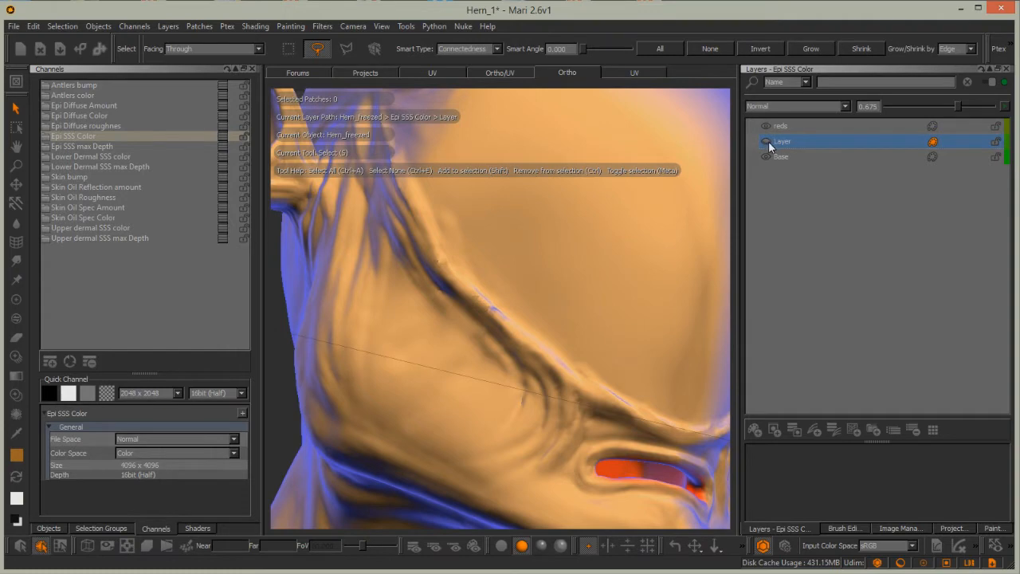
Lower the opacity of the layer between reds and Base in the Epi SSS Color channel to about 0.554.
click(766, 141)
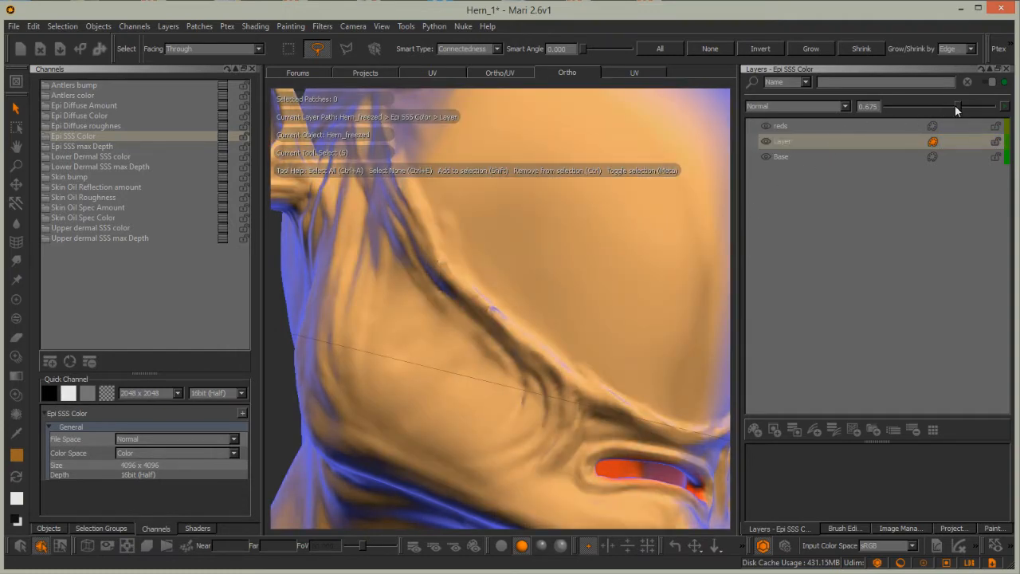
drag(956, 110, 931, 110)
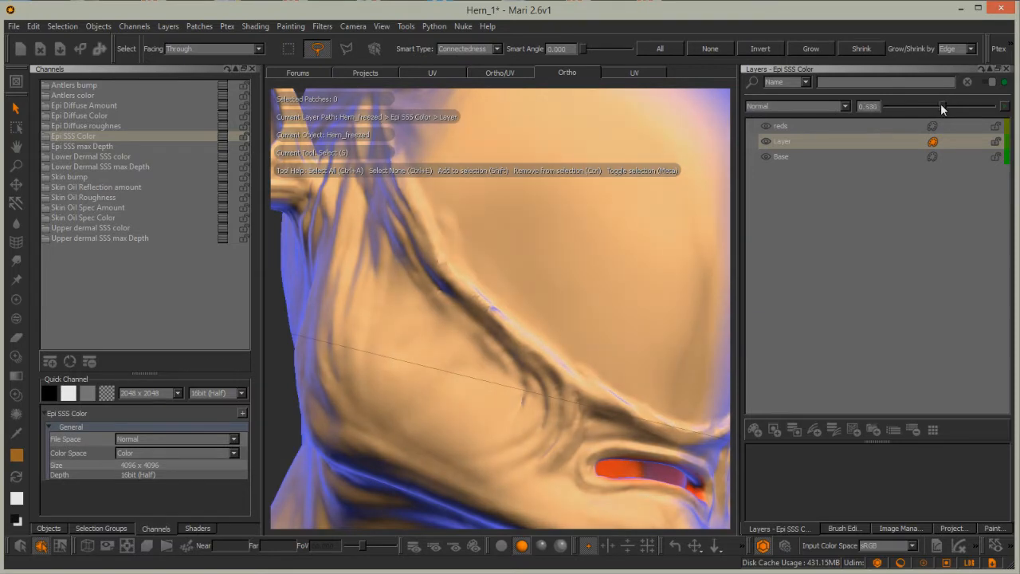
alt+right_drag(385, 268, 446, 295)
alt+drag(398, 295, 382, 267)
key(s)
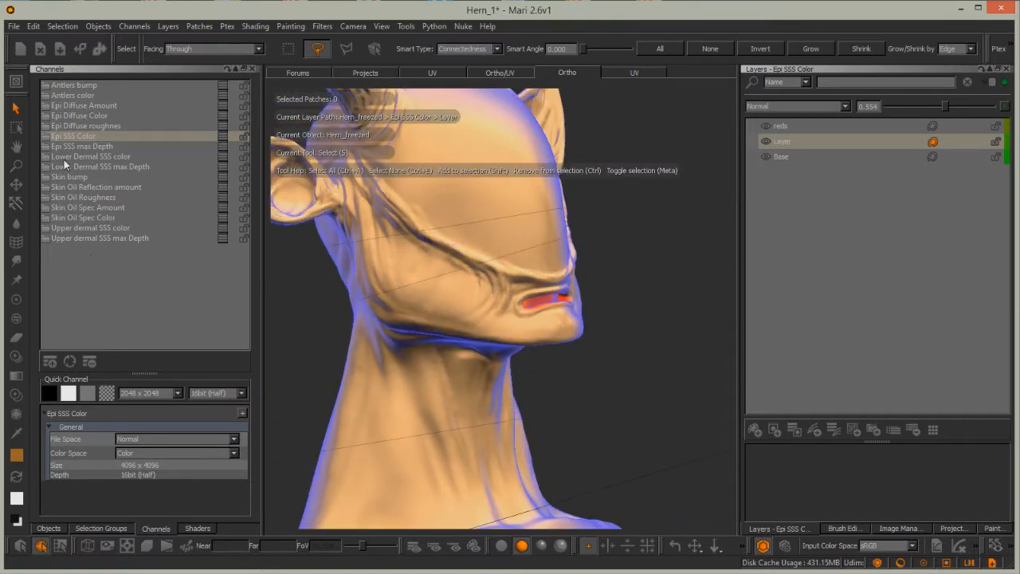
Set the BRDF shader's Diffuse to 0.989, Specular to 0.126, and Ambient Occlusion and Reflectance to 0, then collapse its Inputs, Displacement and Bump sections.
click(196, 529)
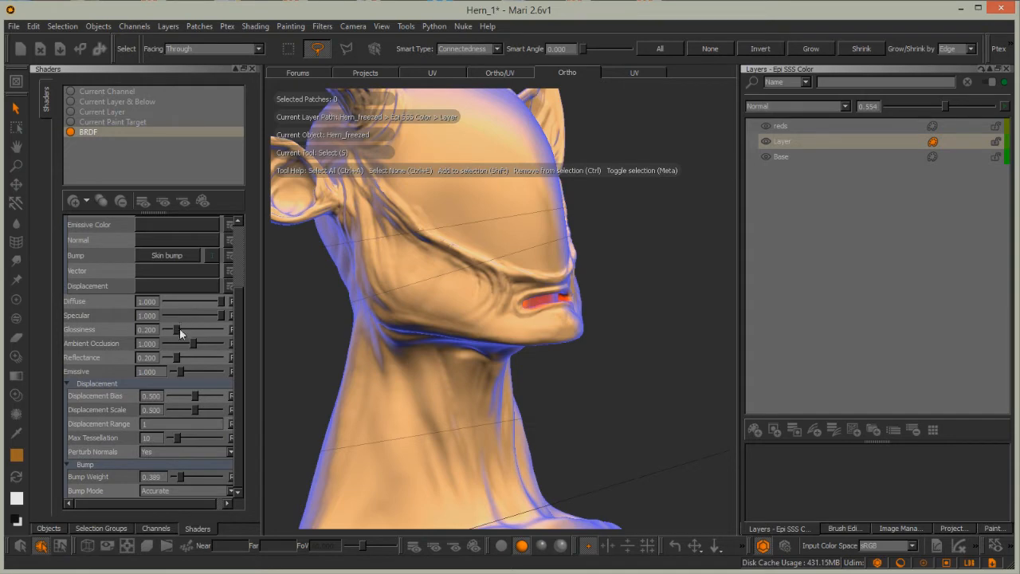
mouse_move(223, 316)
mouse_down()
mouse_move(200, 315)
mouse_move(198, 303)
mouse_move(222, 304)
mouse_up()
drag(173, 362, 170, 357)
click(69, 386)
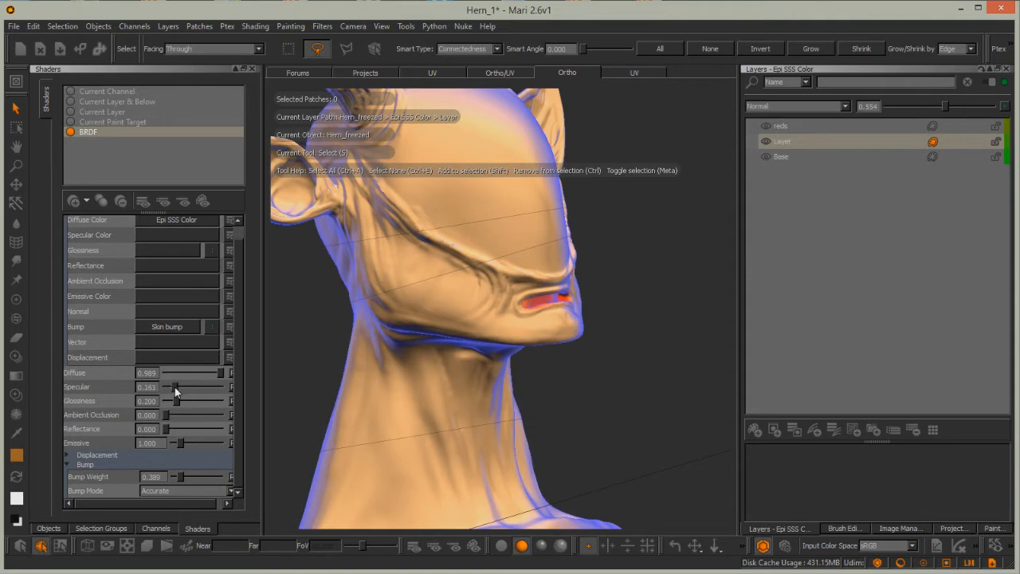
scroll(235, 295, up, 1)
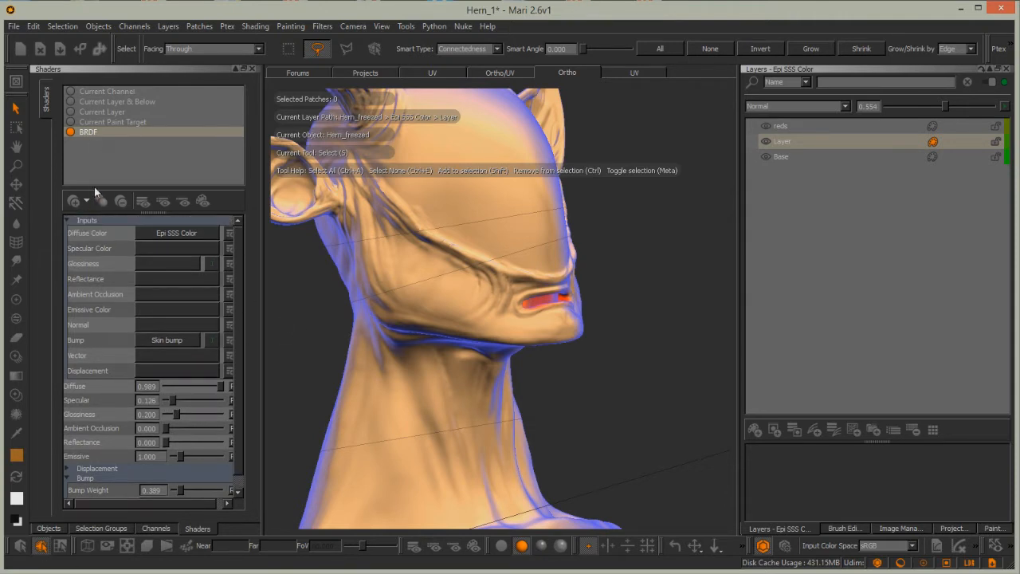
click(67, 220)
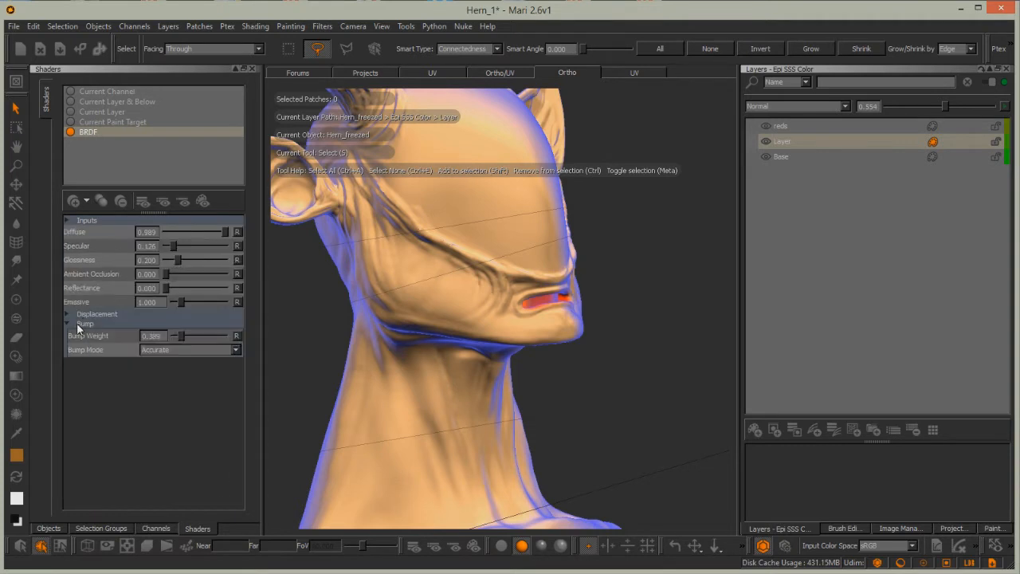
click(67, 324)
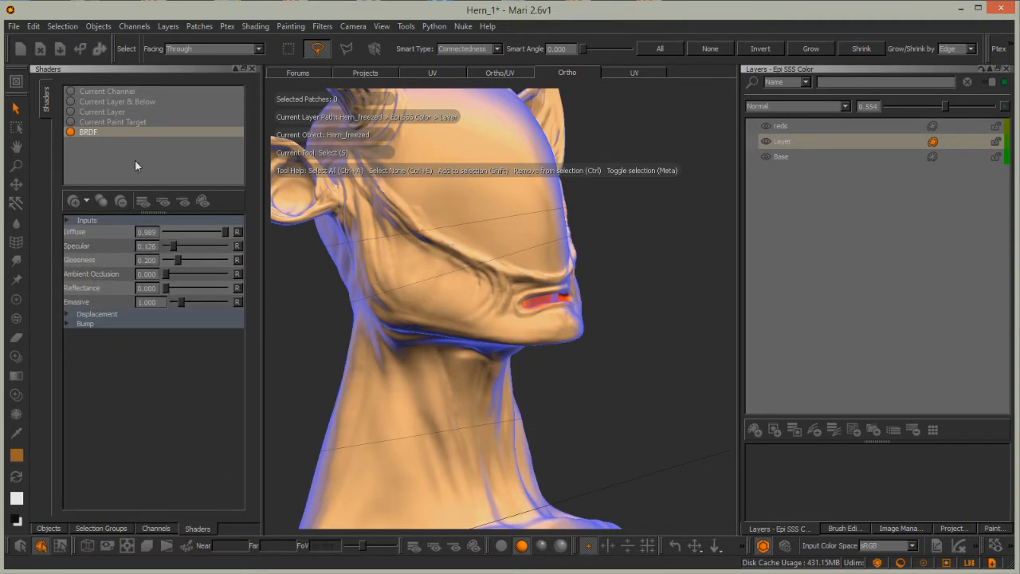
Make Skin bump the current channel and close the Channels, Shaders, Selection Groups and Objects palettes.
click(159, 528)
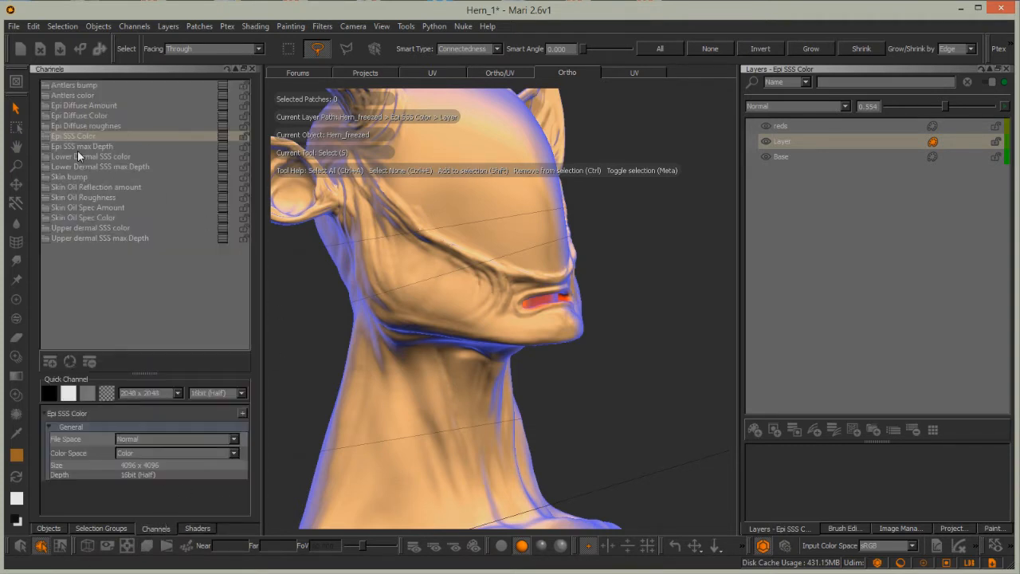
click(79, 175)
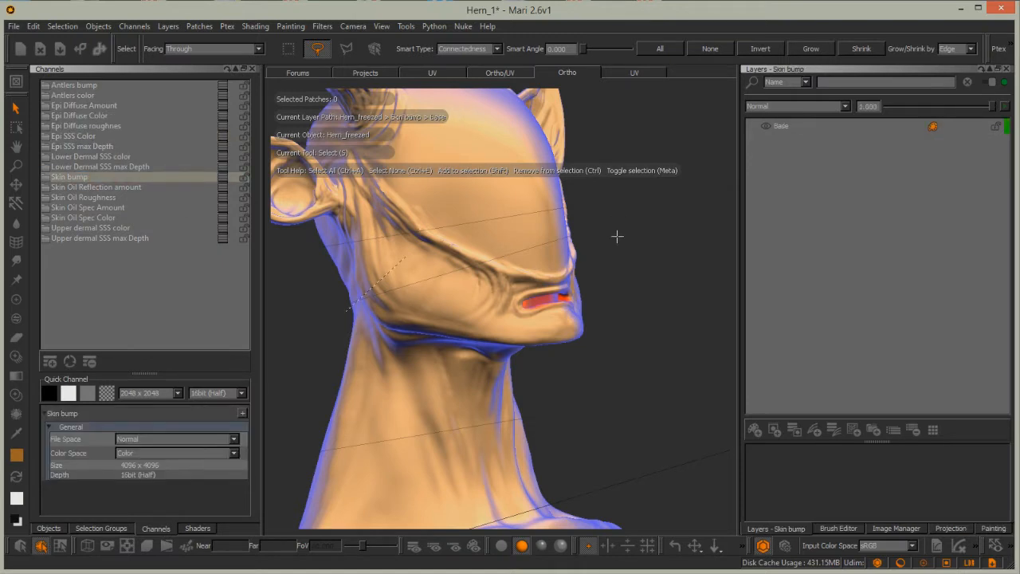
click(251, 69)
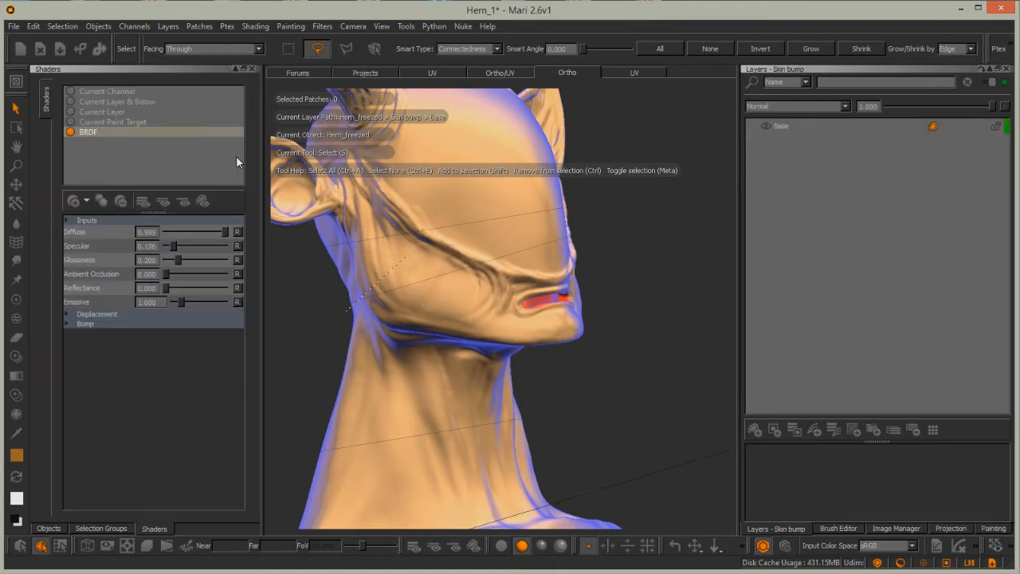
click(251, 69)
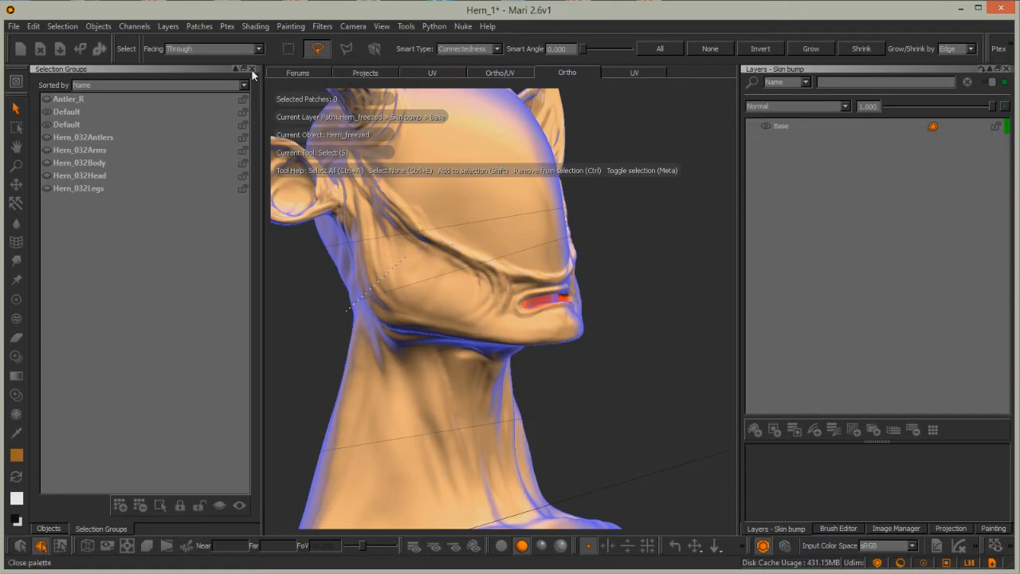
click(252, 70)
click(250, 70)
Add a layer above Base in the Skin bump channel and name it pores.
alt+drag(505, 242, 264, 275)
alt+right_drag(264, 276, 449, 278)
alt+drag(448, 278, 384, 352)
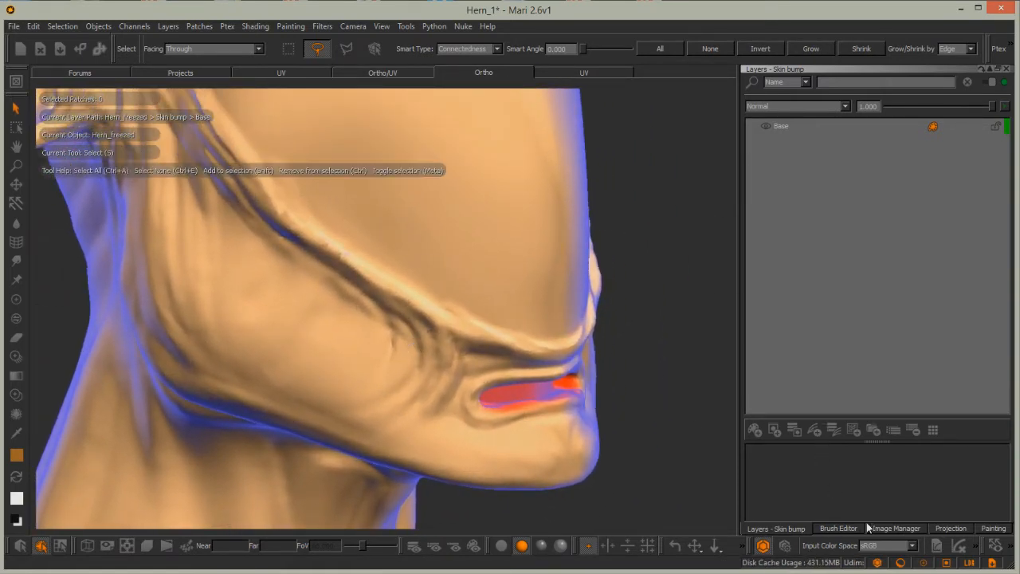
click(755, 427)
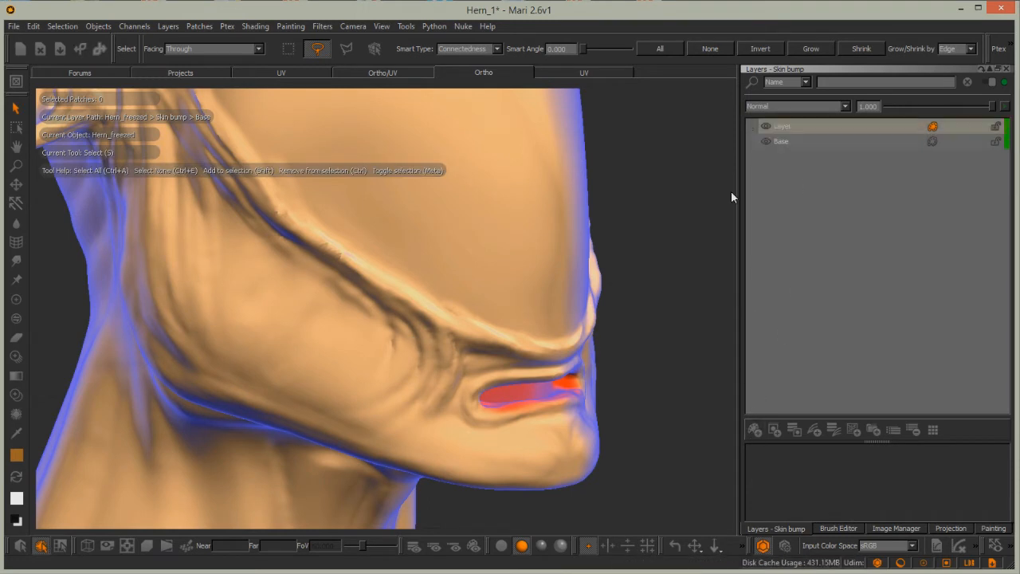
double_click(782, 128)
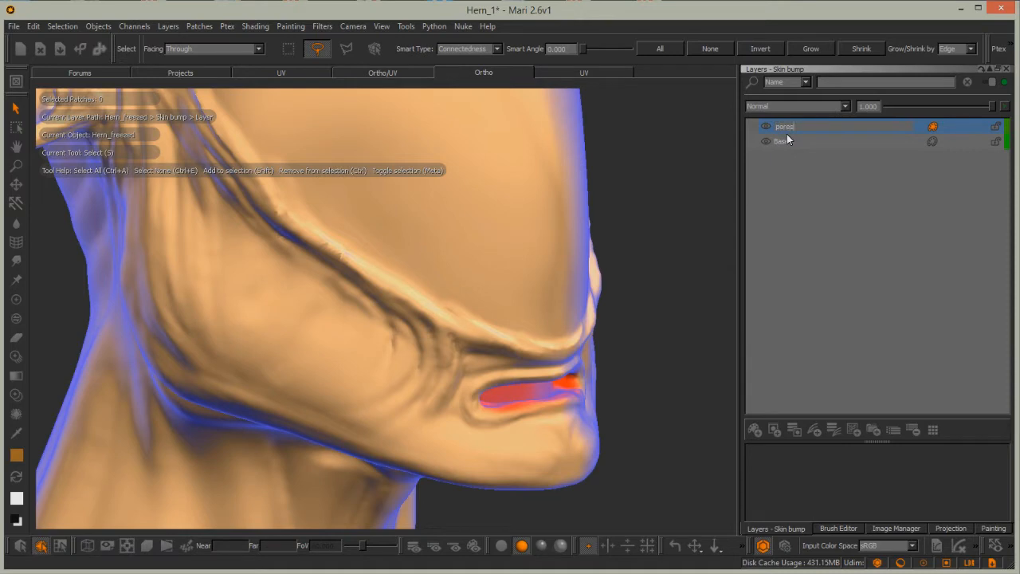
key(Return)
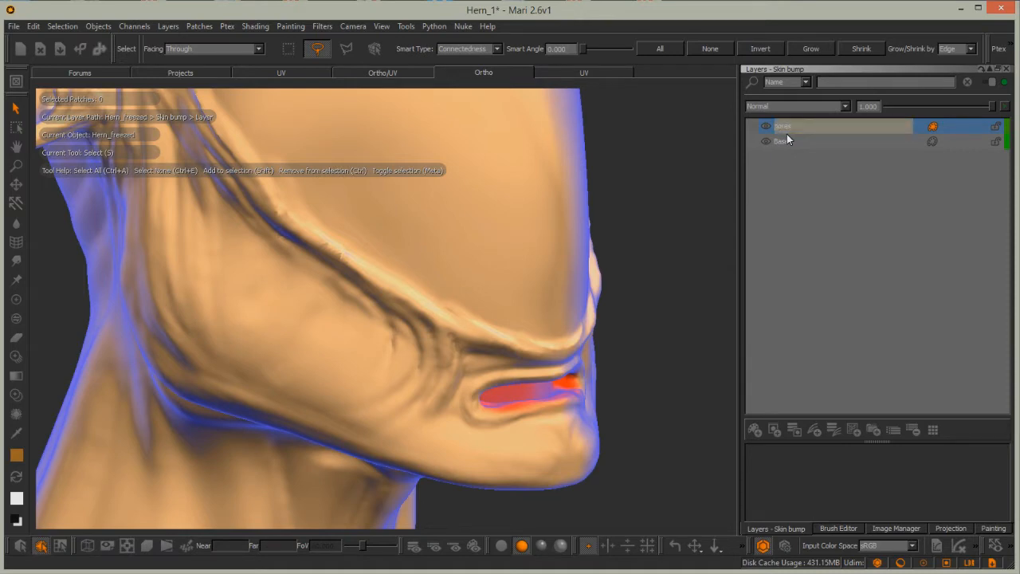
Paint black pore texture over the cheek and jaw on the pores layer with a scattered-dot brush at radius 96.
key(p)
alt+drag(355, 332, 373, 278)
alt+middle_drag(373, 278, 419, 208)
alt+right_drag(418, 207, 408, 317)
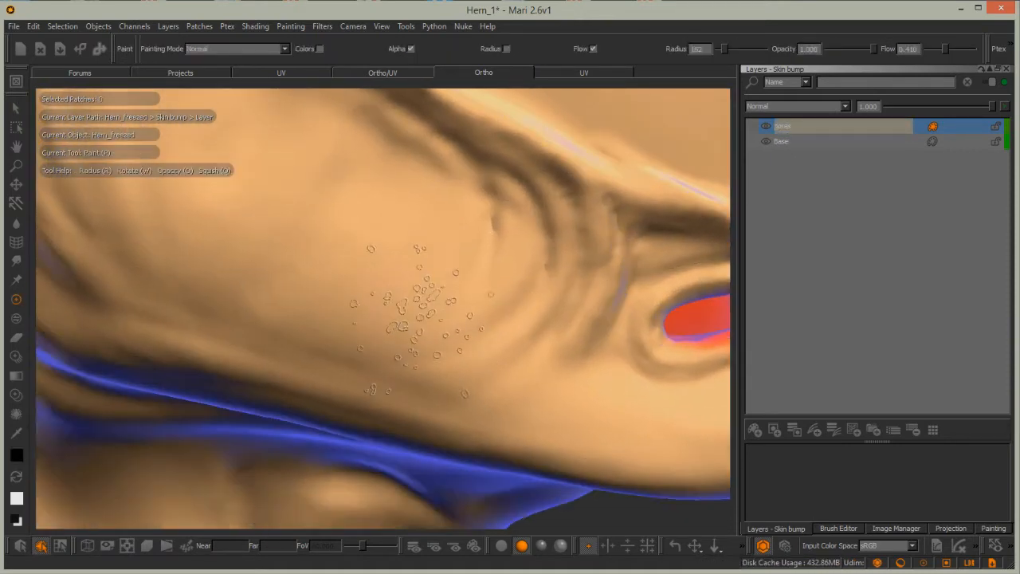
alt+drag(408, 317, 378, 349)
alt+right_drag(377, 349, 430, 295)
key(r)
drag(436, 296, 384, 294)
click(478, 262)
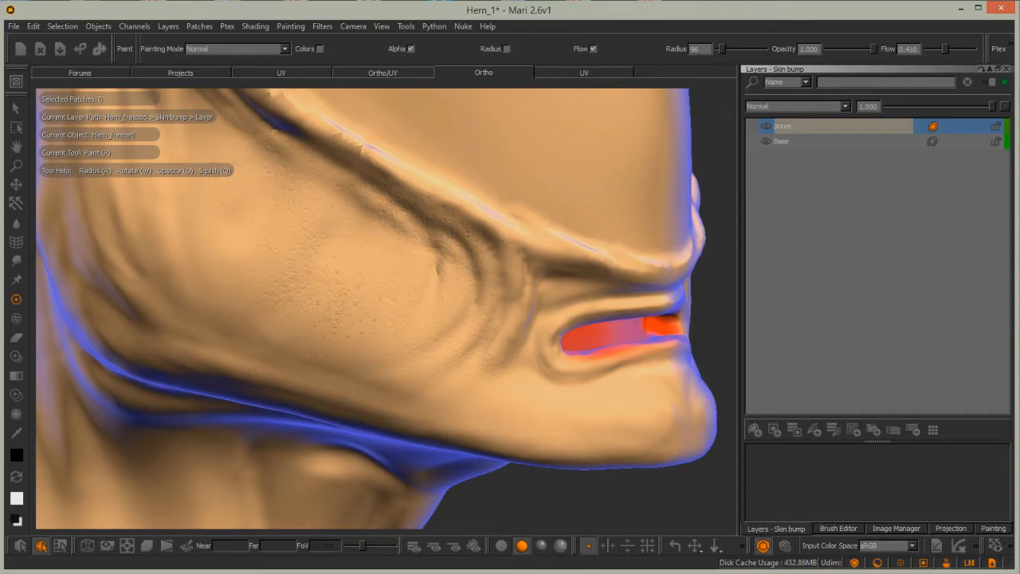
click(612, 406)
click(396, 293)
click(322, 421)
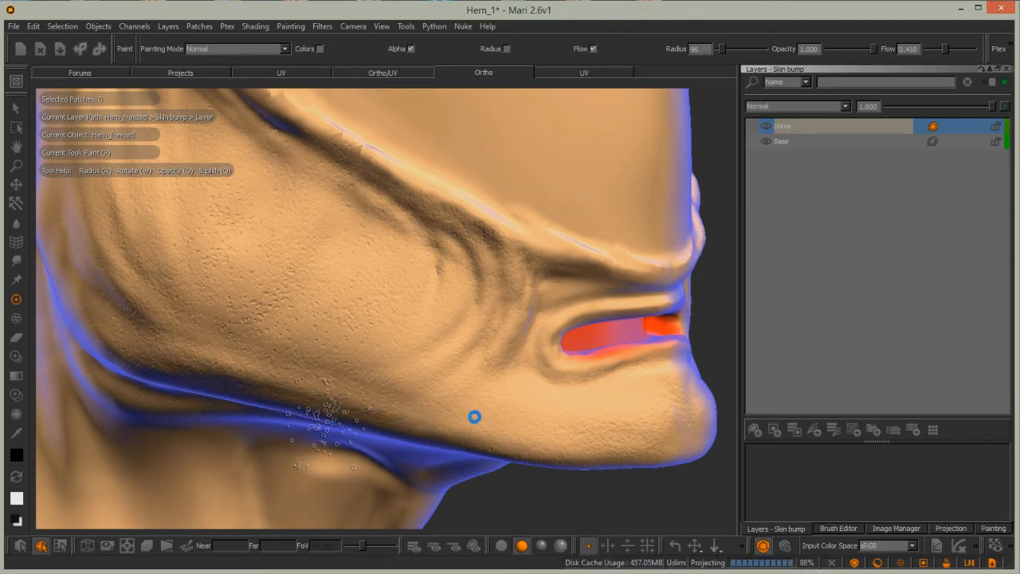
Paint pores on the side of the chin, below the corner of the mouth.
alt+drag(552, 428, 542, 469)
alt+middle_drag(435, 375, 333, 378)
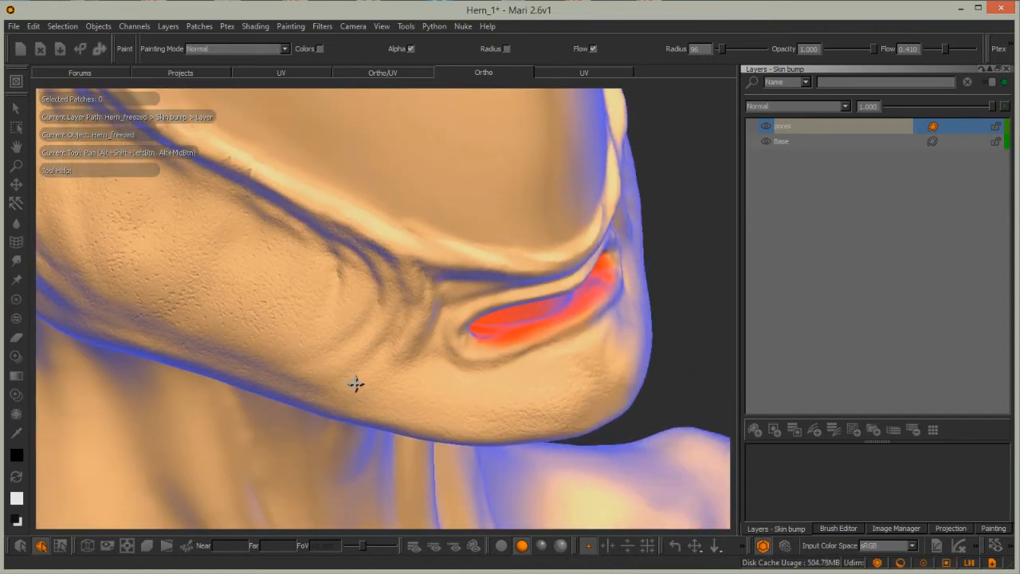
alt+right_drag(332, 377, 475, 389)
alt+middle_drag(475, 389, 424, 337)
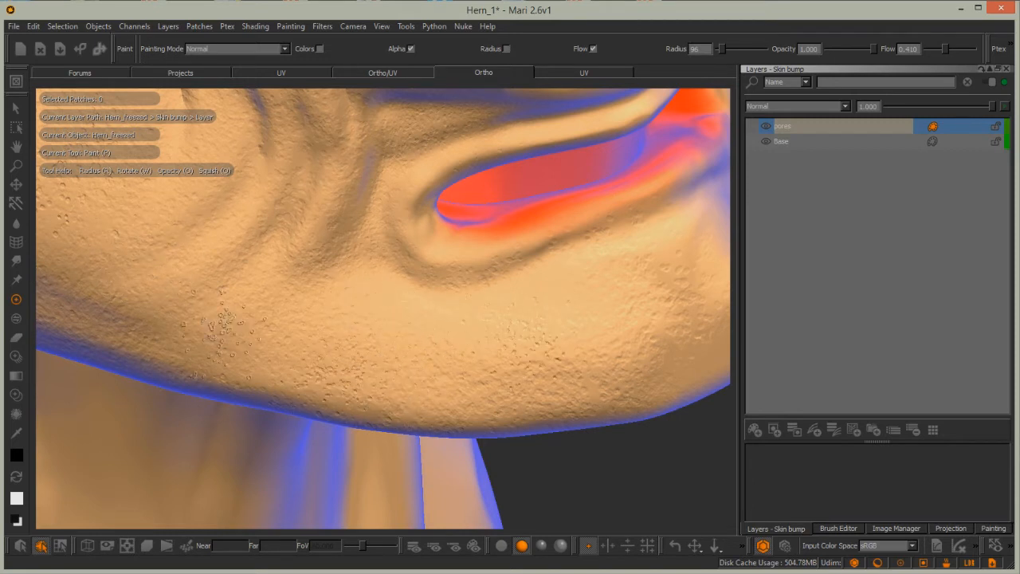
click(291, 319)
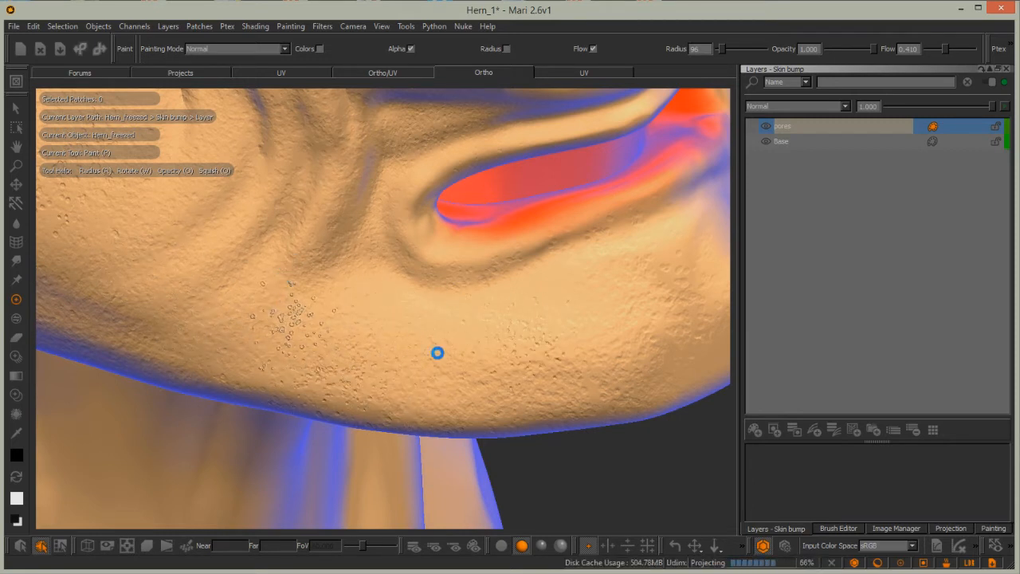
Paint pores across the front of the chin below the lips and bake the paint onto the pores layer.
alt+right_drag(442, 318, 359, 340)
mouse_move(359, 340)
alt+mouse_down()
mouse_move(455, 455)
mouse_move(420, 296)
mouse_move(368, 341)
alt+mouse_up()
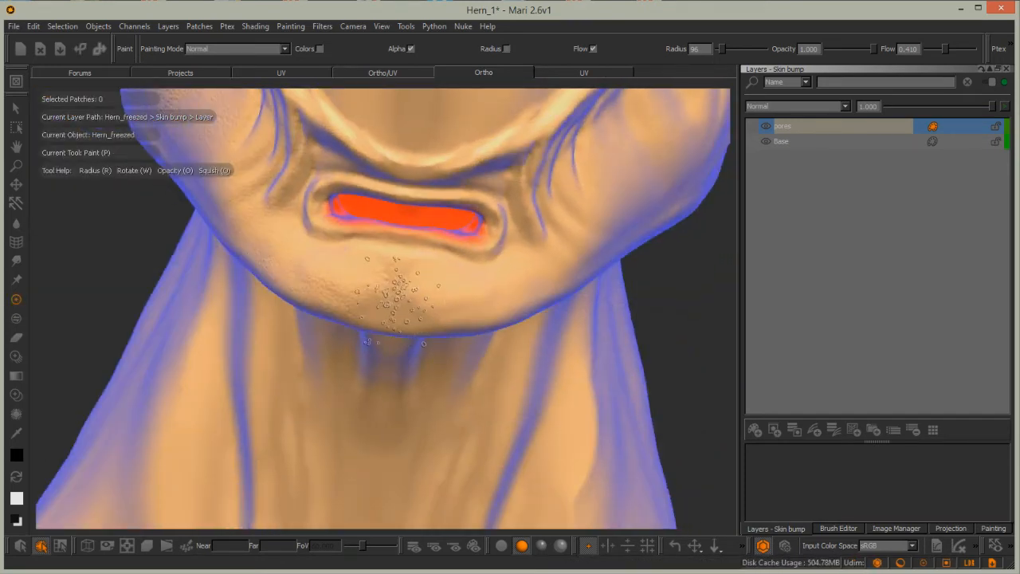
alt+right_drag(398, 301, 486, 292)
alt+middle_drag(486, 292, 461, 342)
alt+drag(461, 342, 487, 323)
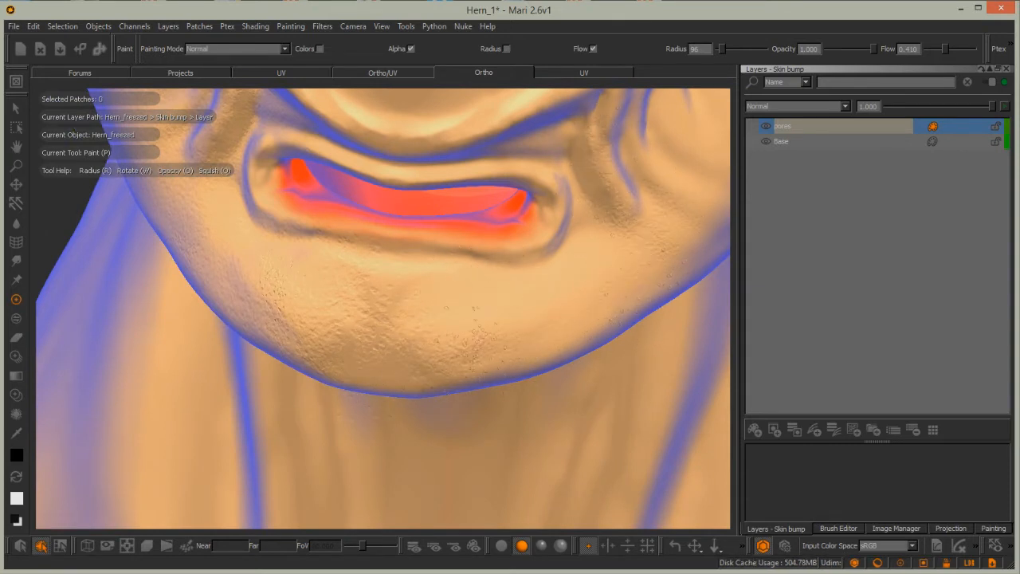
mouse_move(330, 343)
mouse_down()
mouse_move(335, 363)
mouse_move(312, 377)
mouse_up()
key(b)
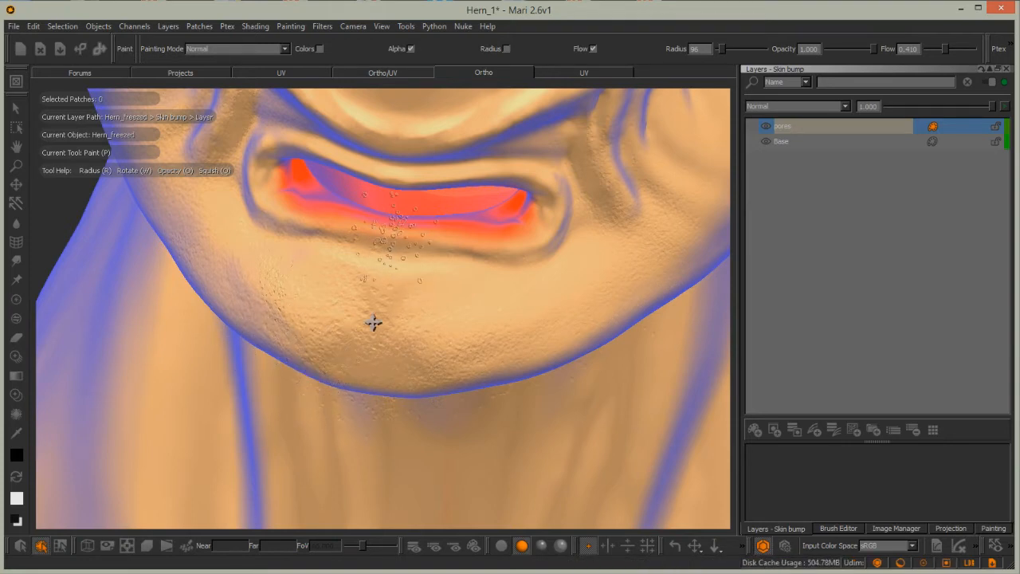
Load skin.bmp and the photodune reference photo into the Image Manager and open the photo for viewing.
alt+middle_drag(420, 156, 392, 351)
alt+right_drag(392, 351, 315, 363)
mouse_move(315, 362)
alt+mouse_down()
mouse_move(412, 308)
mouse_move(428, 282)
mouse_move(478, 343)
mouse_move(326, 357)
mouse_move(274, 275)
mouse_move(319, 400)
mouse_move(262, 409)
mouse_move(452, 298)
mouse_move(478, 303)
alt+mouse_up()
click(893, 529)
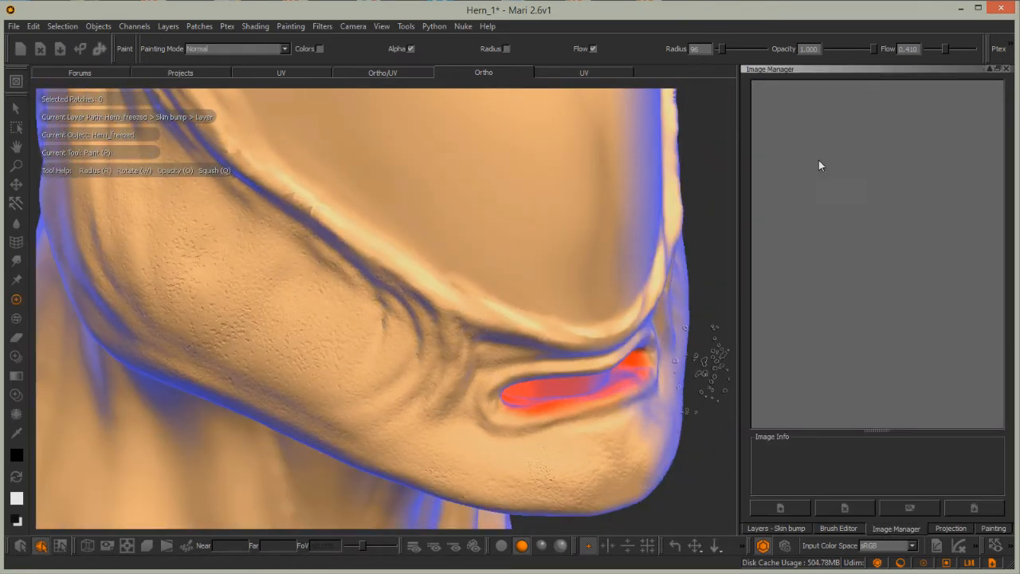
click(796, 511)
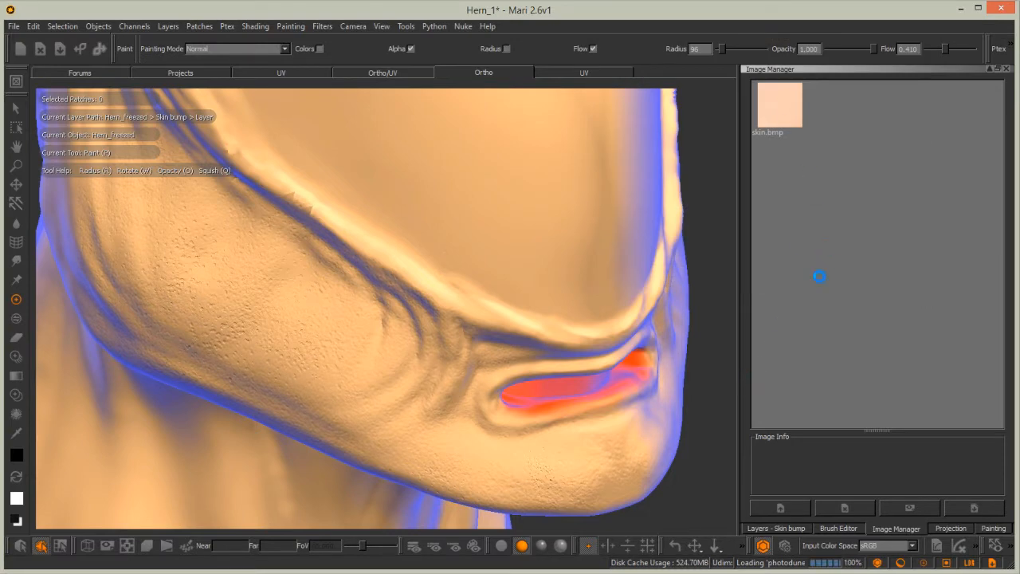
double_click(839, 110)
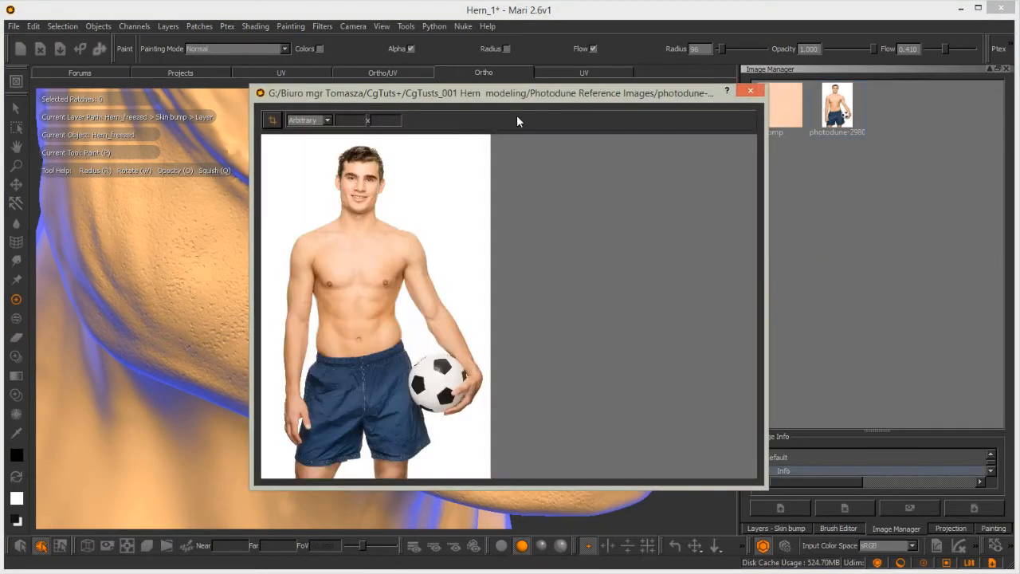
Examine the skin texture around the eyes, nose and cheeks in the reference photo at close range.
alt+right_drag(348, 239, 510, 143)
alt+middle_drag(388, 244, 486, 362)
alt+right_drag(421, 239, 491, 201)
alt+middle_drag(492, 199, 513, 333)
alt+right_drag(390, 316, 685, 235)
alt+middle_drag(620, 323, 419, 245)
alt+right_drag(479, 353, 653, 284)
alt+middle_drag(653, 285, 417, 439)
alt+right_drag(417, 439, 603, 282)
alt+middle_drag(556, 344, 468, 319)
alt+right_drag(468, 318, 522, 271)
alt+right_drag(470, 314, 532, 299)
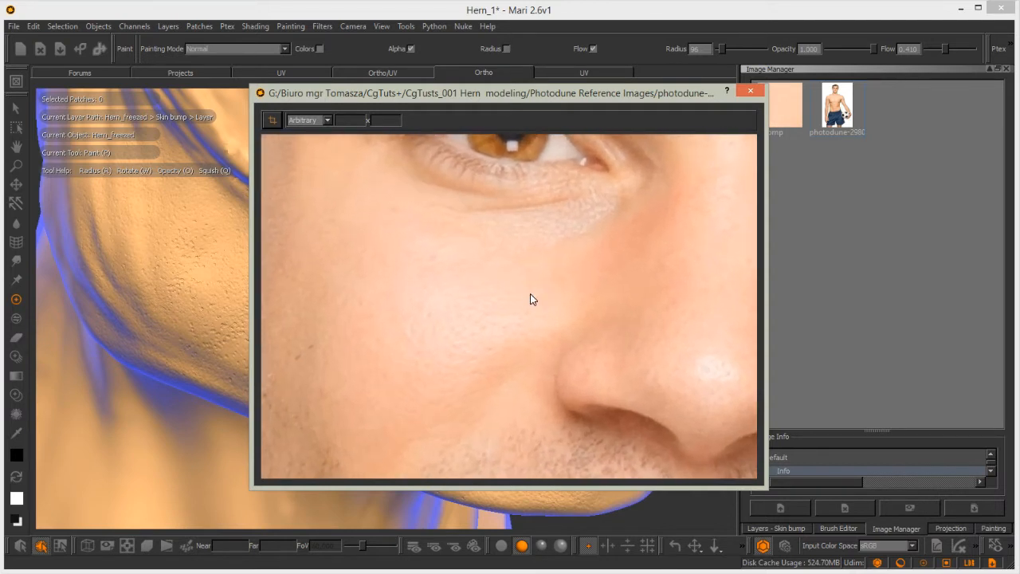
alt+right_drag(545, 235, 552, 260)
alt+middle_drag(644, 350, 516, 354)
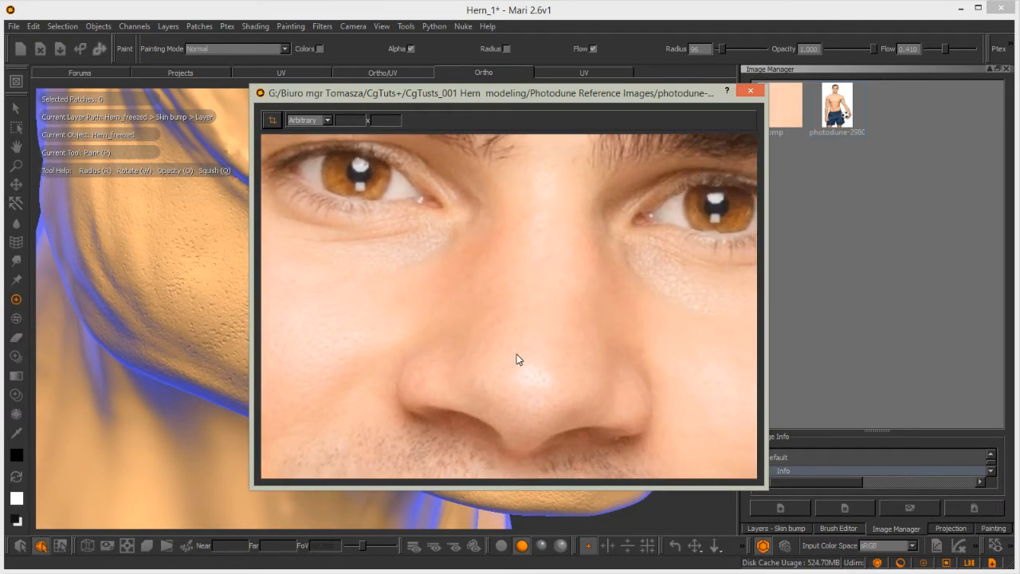
Inspect the skin detail beside the ear, on the outer cheek and across the forehead in the reference photo.
alt+right_drag(517, 354, 550, 380)
alt+middle_drag(462, 345, 561, 201)
mouse_move(472, 356)
alt+middle_down()
mouse_move(540, 298)
mouse_move(575, 175)
alt+middle_up()
mouse_move(510, 359)
alt+middle_down()
mouse_move(446, 245)
mouse_move(417, 302)
mouse_move(473, 242)
mouse_move(478, 364)
mouse_move(589, 354)
alt+middle_up()
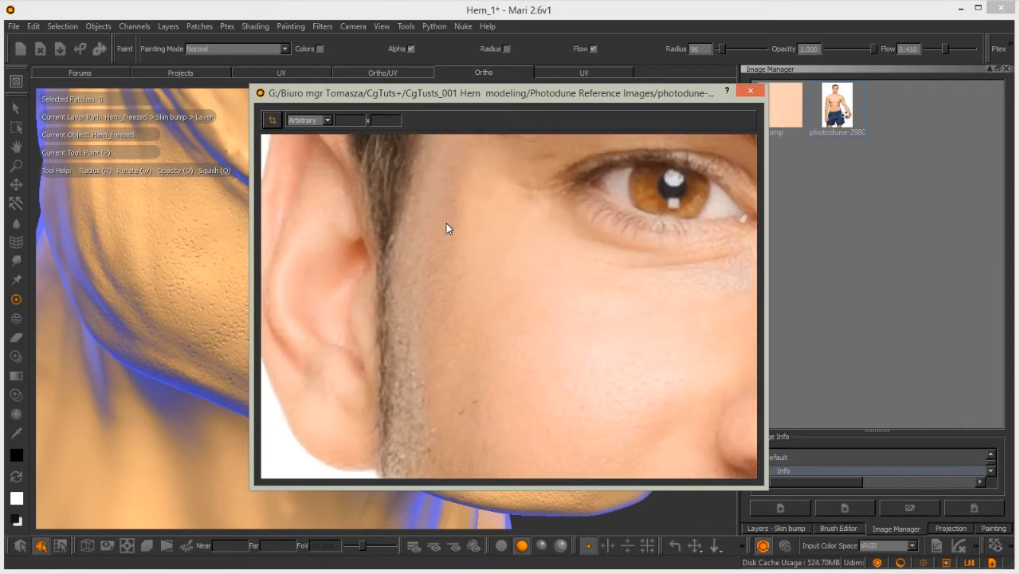
alt+middle_drag(444, 222, 463, 265)
alt+middle_drag(519, 189, 563, 270)
alt+middle_drag(637, 350, 439, 311)
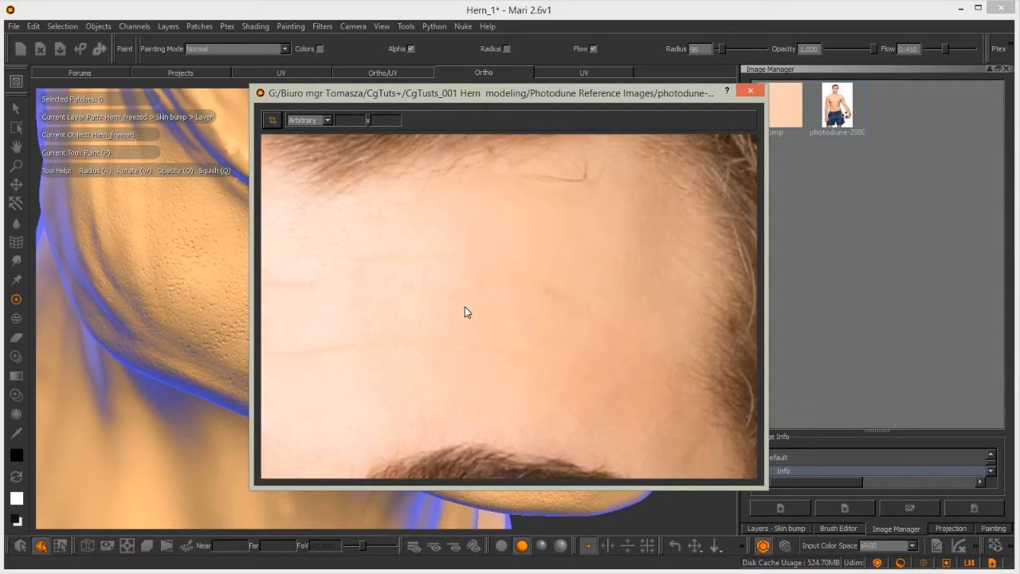
Examine how the skin's pores and fine lines change across the neck, shoulder and chest in the reference photo.
alt+middle_drag(506, 282, 398, 32)
alt+middle_drag(492, 383, 614, 40)
alt+middle_drag(558, 416, 620, 204)
alt+middle_drag(487, 375, 805, 203)
alt+middle_drag(370, 287, 589, 108)
alt+middle_drag(520, 357, 430, 298)
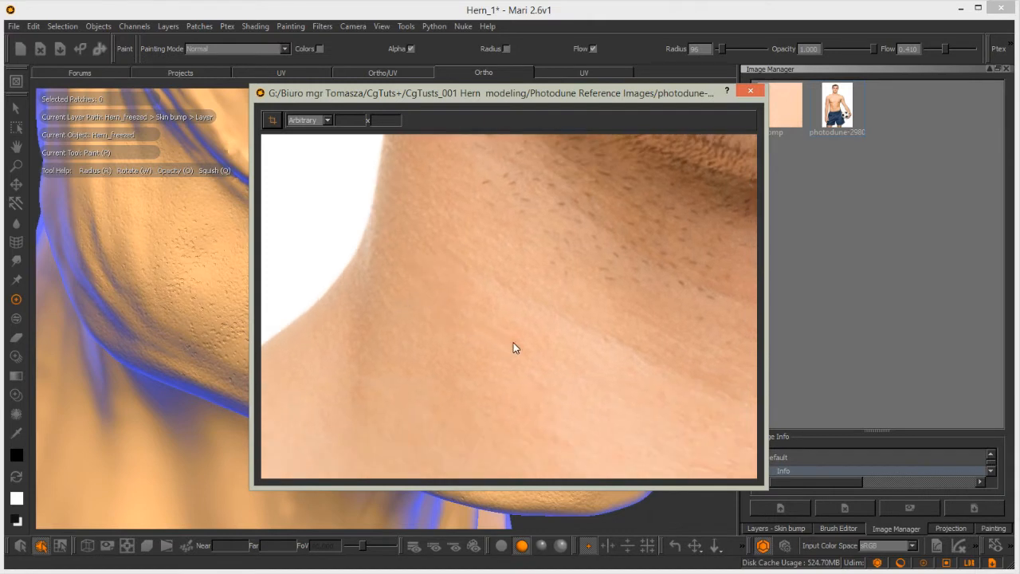
alt+middle_drag(507, 344, 402, 320)
alt+middle_drag(520, 329, 421, 364)
mouse_move(532, 398)
alt+middle_down()
mouse_move(581, 311)
mouse_move(613, 290)
alt+middle_up()
mouse_move(478, 351)
alt+middle_down()
mouse_move(533, 316)
mouse_move(511, 284)
mouse_move(430, 255)
alt+middle_up()
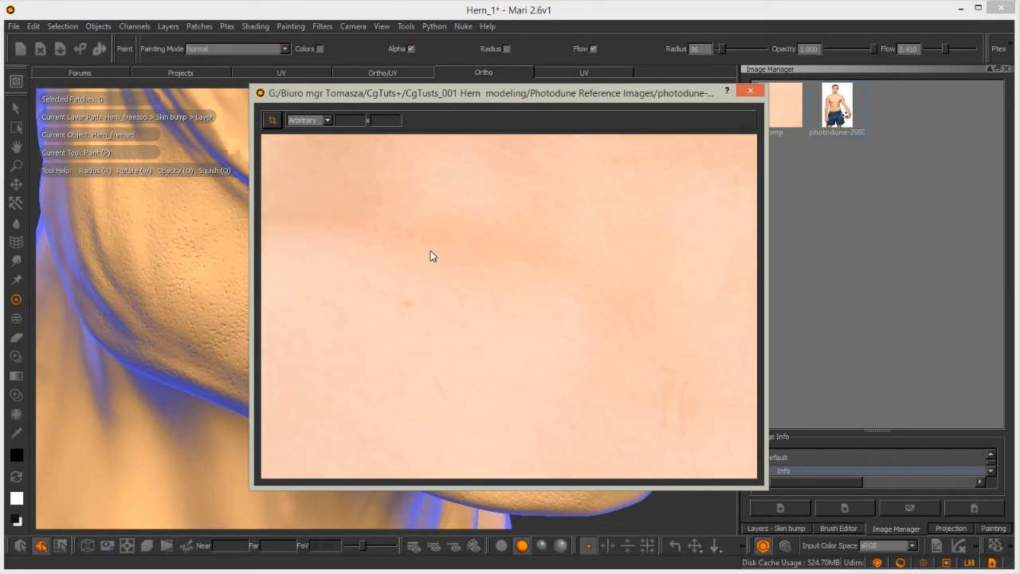
alt+middle_drag(590, 352, 435, 304)
alt+middle_drag(506, 361, 653, 334)
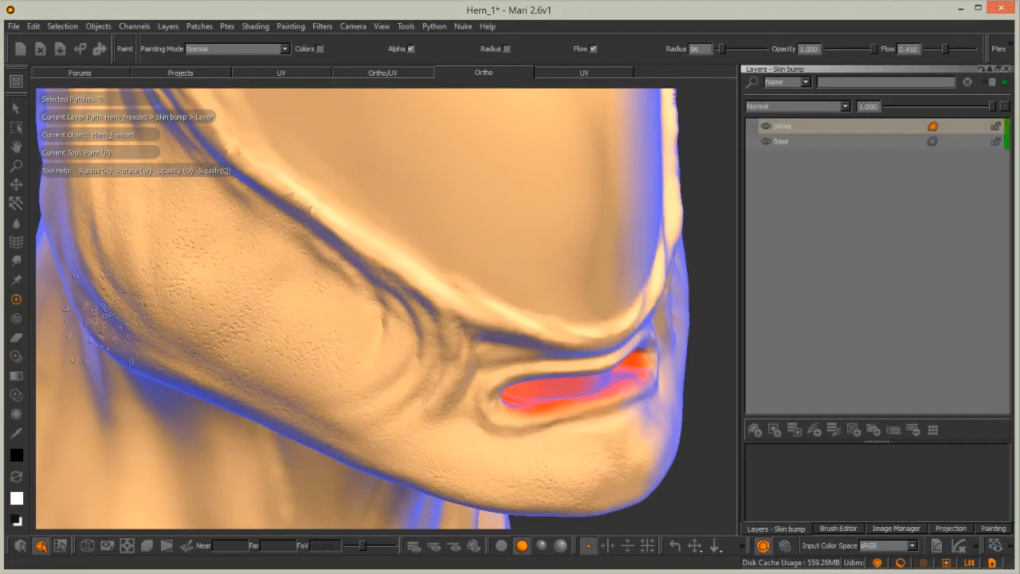
Paint skin pores over the neck and jaw folds beneath the ear and bake the paint into the pores layer.
mouse_move(557, 291)
alt+middle_down()
mouse_move(383, 110)
mouse_move(399, 253)
alt+middle_up()
alt+drag(351, 232, 430, 255)
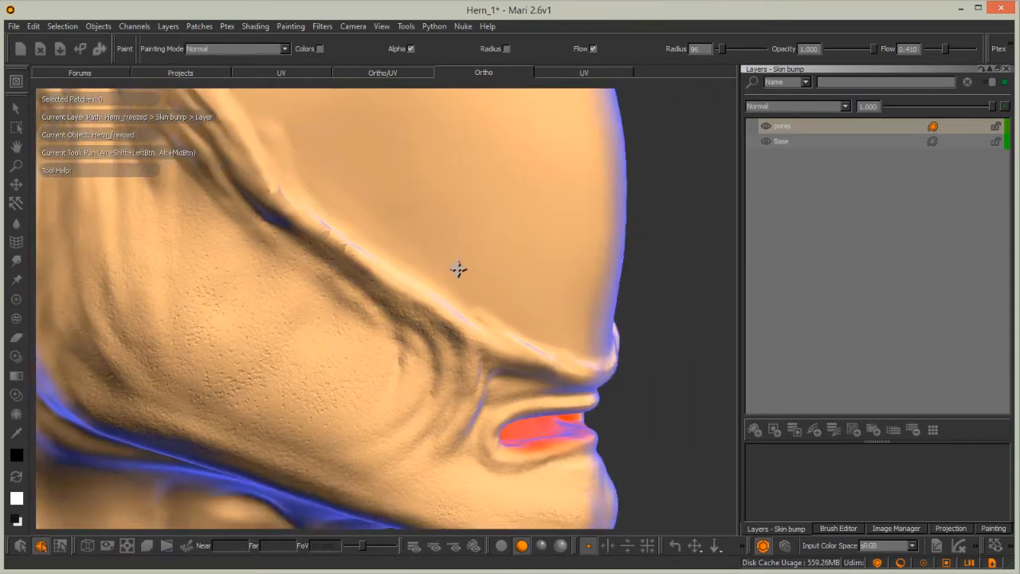
alt+middle_drag(430, 255, 526, 281)
mouse_move(398, 239)
alt+mouse_down()
mouse_move(438, 221)
mouse_move(395, 275)
alt+mouse_up()
drag(511, 208, 516, 211)
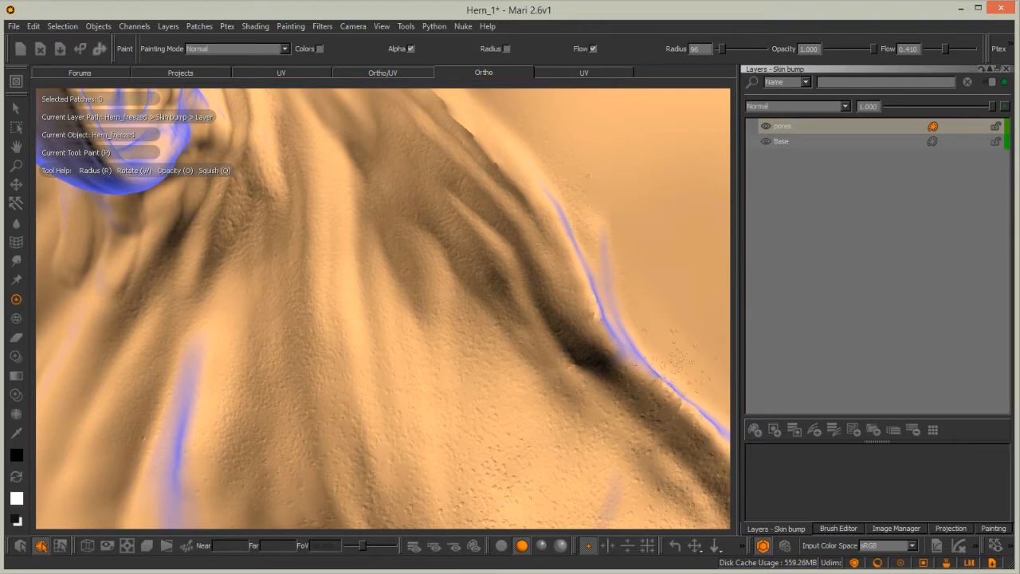
key(b)
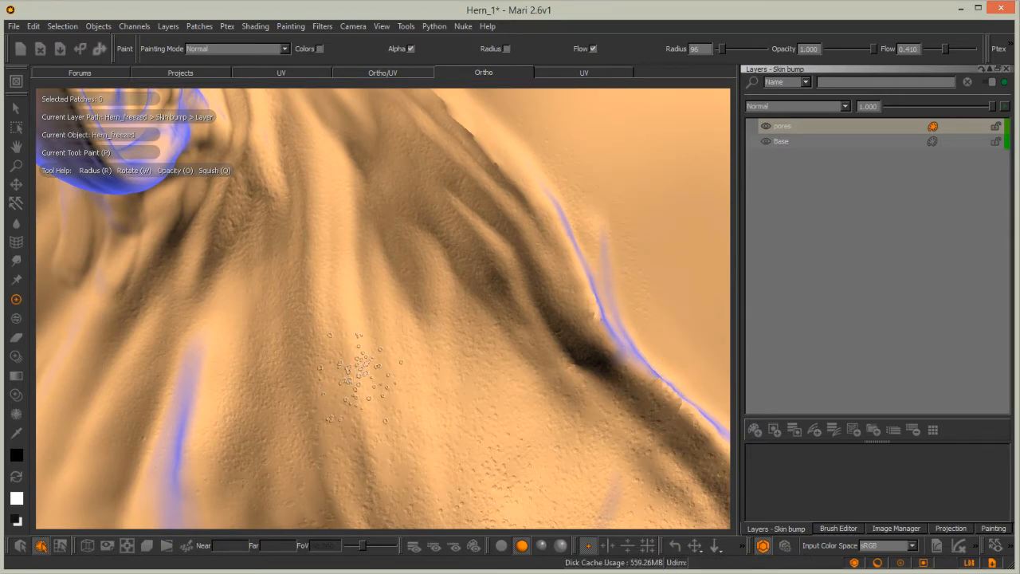
Paint fine pores across the skin folds between the ear and the antler base.
alt+middle_drag(418, 216, 422, 342)
alt+right_drag(423, 341, 403, 313)
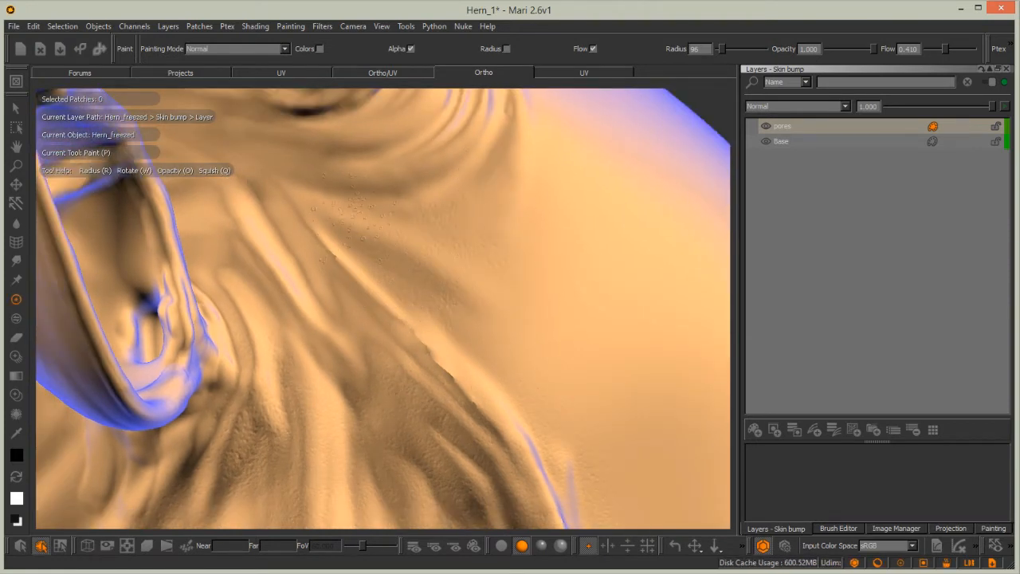
click(402, 233)
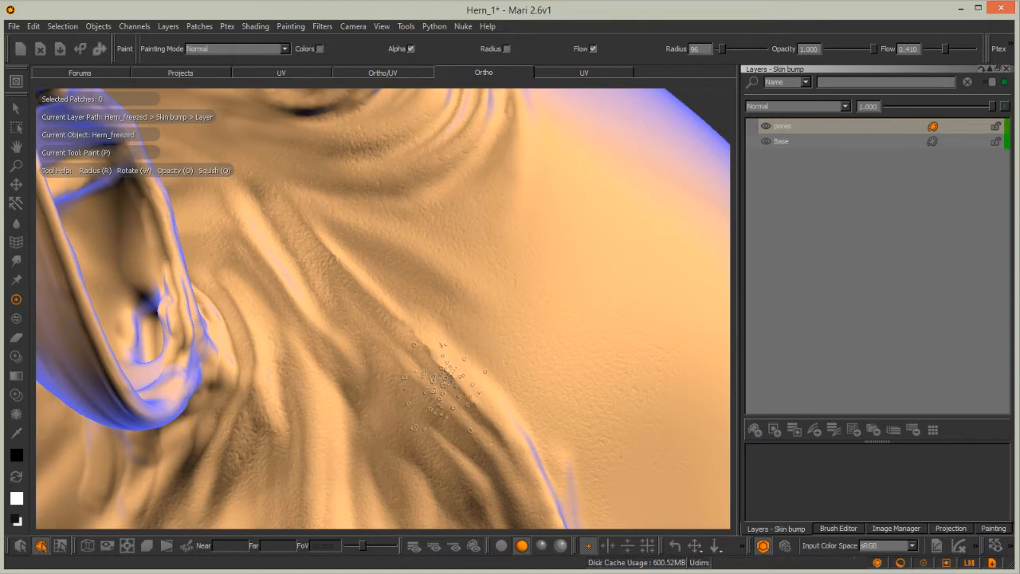
Paint pores over the curved folds under the antler base and the adjoining forehead, and bake them into the pores layer.
mouse_move(494, 335)
alt+mouse_down()
mouse_move(458, 340)
mouse_move(332, 415)
alt+mouse_up()
alt+middle_drag(332, 415, 299, 434)
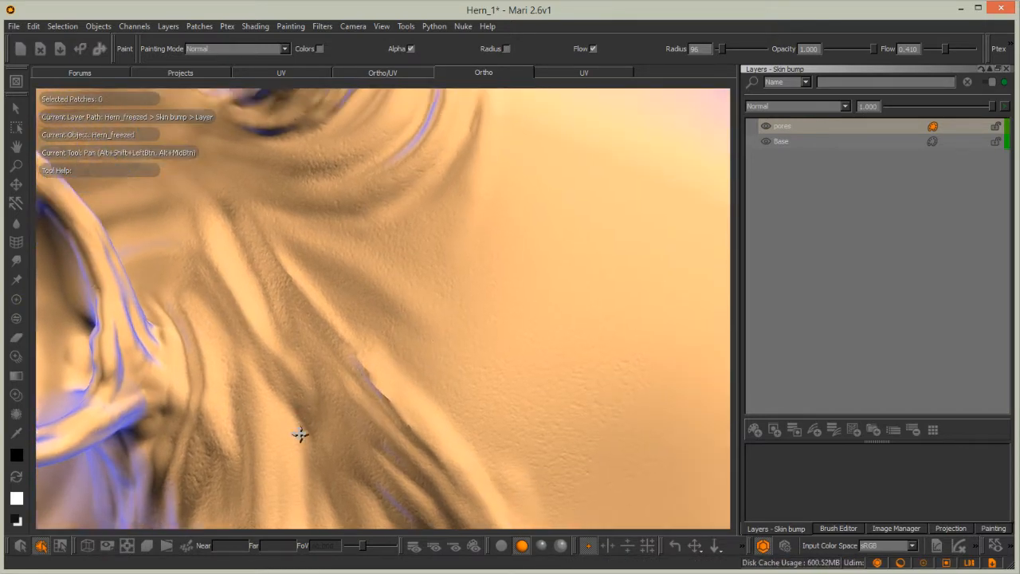
scroll(311, 399, down, 4)
scroll(303, 359, up, 4)
mouse_move(278, 346)
alt+middle_down()
mouse_move(314, 278)
mouse_move(355, 272)
alt+middle_up()
mouse_move(385, 273)
alt+right_down()
mouse_move(367, 276)
mouse_move(350, 227)
alt+right_up()
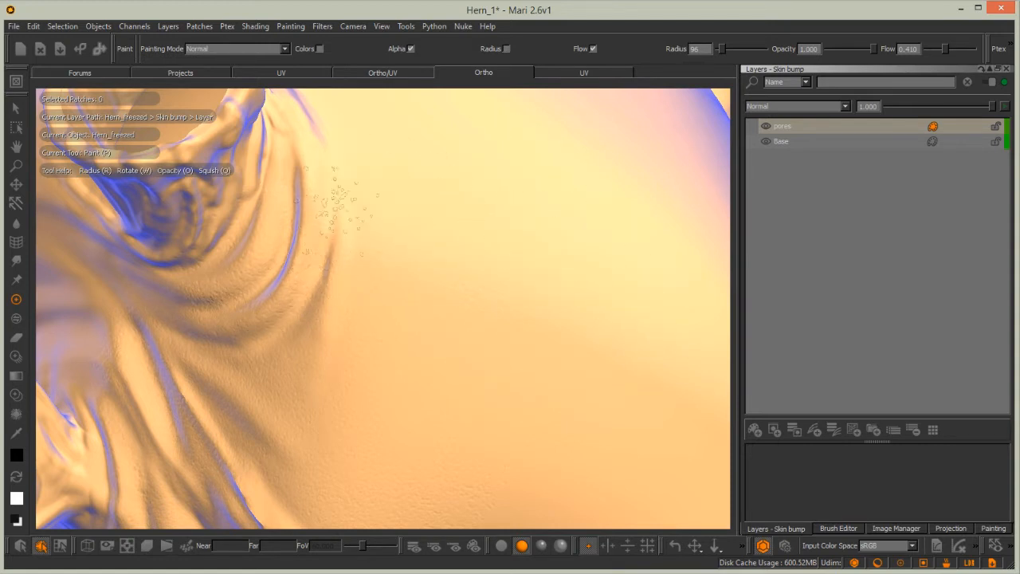
key(b)
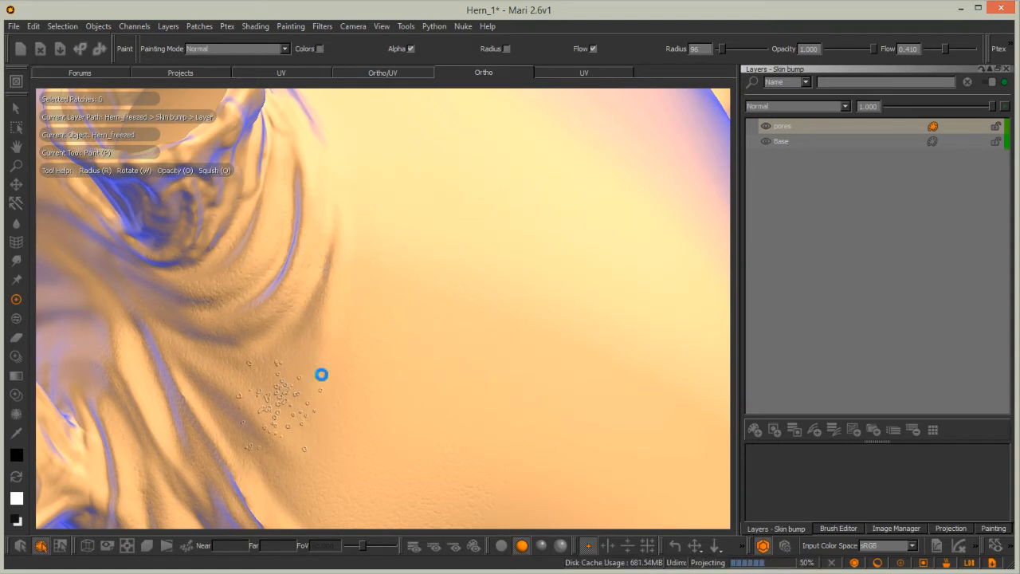
Paint pores across the broad smooth front of the face above the mouth and bake them into the pores layer.
mouse_move(394, 375)
alt+mouse_down()
mouse_move(394, 279)
mouse_move(396, 334)
mouse_move(358, 292)
alt+mouse_up()
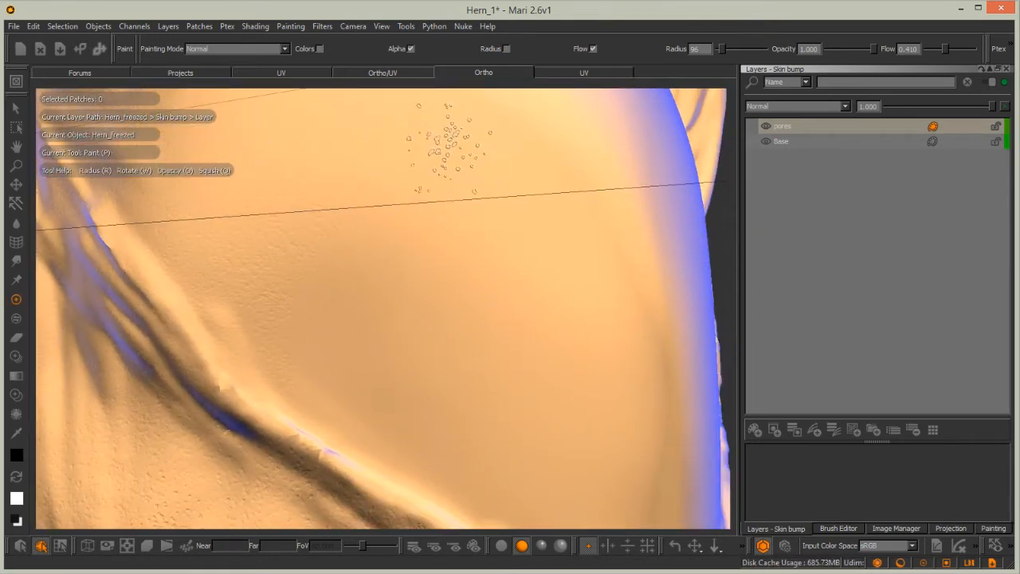
alt+right_drag(455, 273, 432, 293)
mouse_move(432, 293)
alt+mouse_down()
mouse_move(428, 330)
mouse_move(371, 314)
alt+mouse_up()
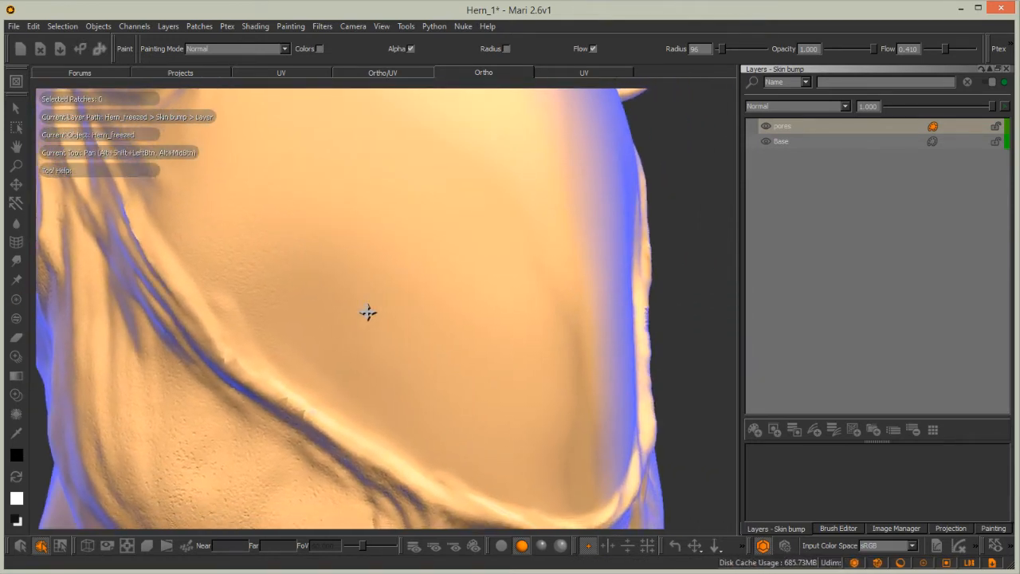
alt+middle_drag(372, 314, 349, 274)
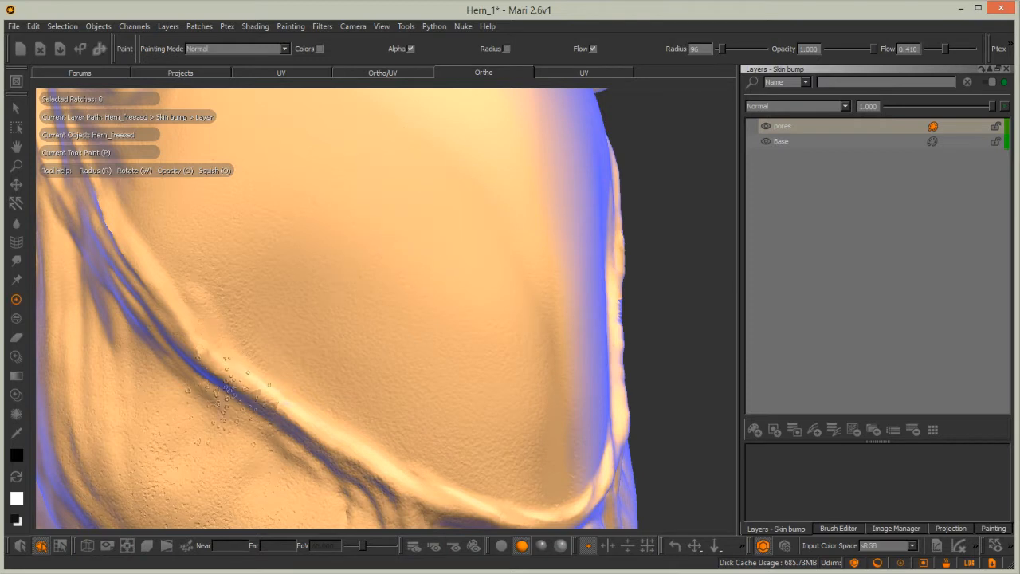
key(b)
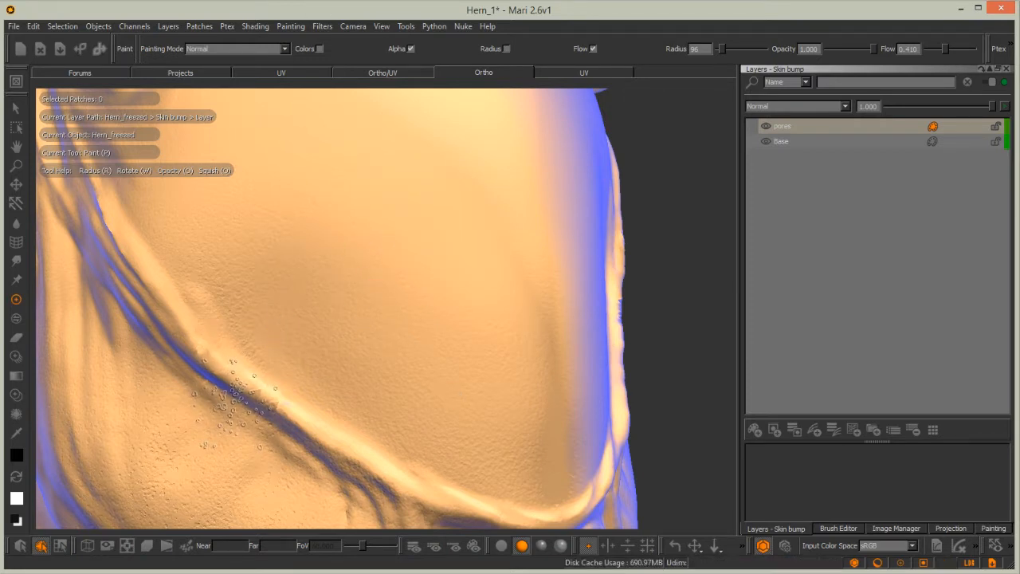
Paint pores around the ringed skin folds and outer wall of the antler stump and bake them.
mouse_move(267, 343)
middle_down()
mouse_move(348, 298)
mouse_move(368, 341)
middle_up()
alt+drag(369, 340, 388, 355)
alt+middle_drag(388, 355, 460, 438)
mouse_move(372, 280)
alt+right_down()
mouse_move(501, 306)
mouse_move(391, 319)
alt+right_up()
mouse_move(375, 364)
alt+mouse_down()
mouse_move(353, 325)
mouse_move(391, 395)
mouse_move(389, 457)
mouse_move(314, 285)
mouse_move(323, 206)
alt+mouse_up()
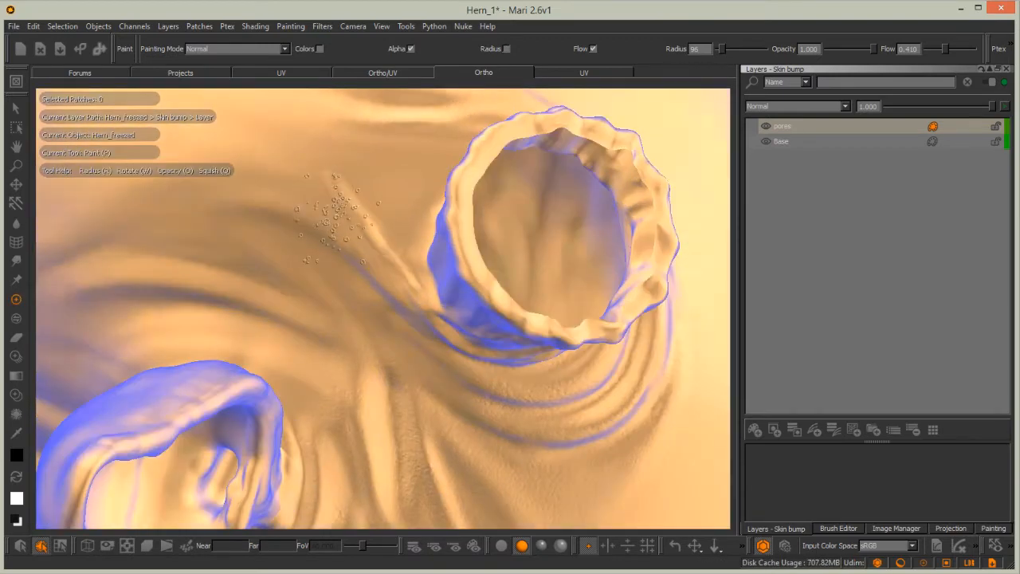
alt+drag(338, 319, 418, 271)
alt+middle_drag(432, 289, 413, 297)
alt+drag(423, 351, 394, 279)
alt+middle_drag(393, 314, 375, 292)
alt+right_drag(375, 292, 446, 303)
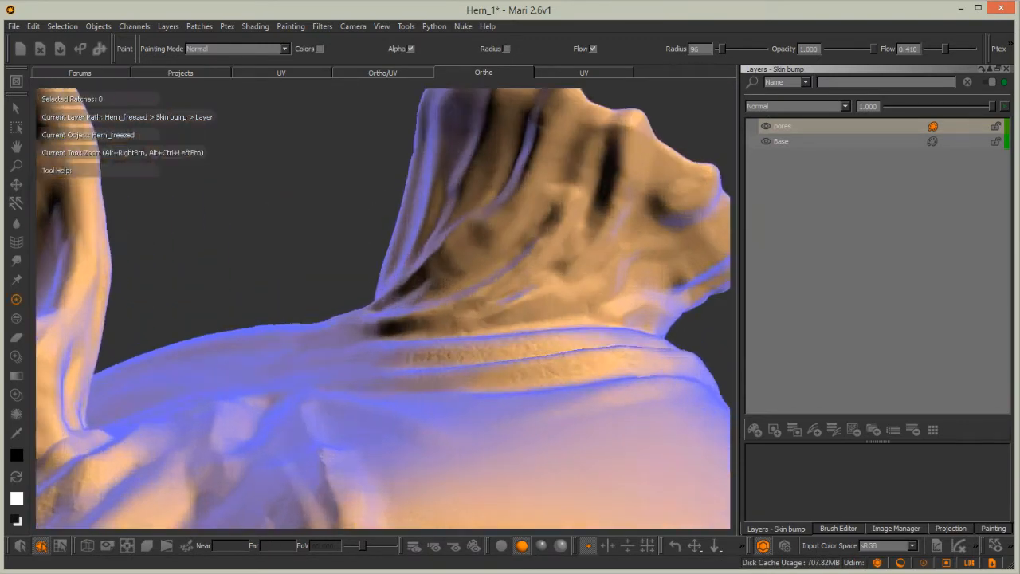
alt+drag(343, 247, 351, 298)
alt+middle_drag(351, 298, 280, 309)
drag(341, 239, 347, 216)
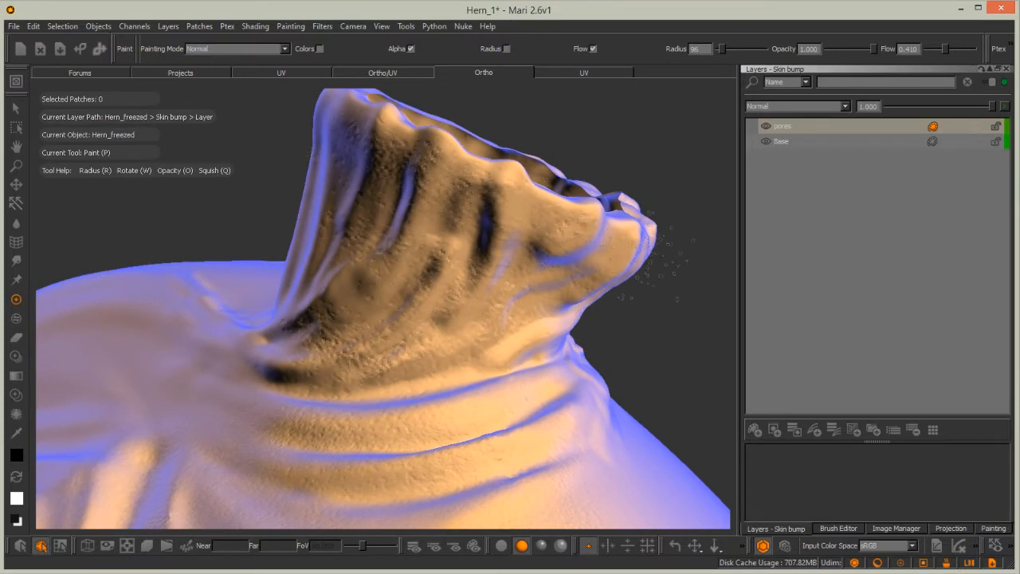
key(b)
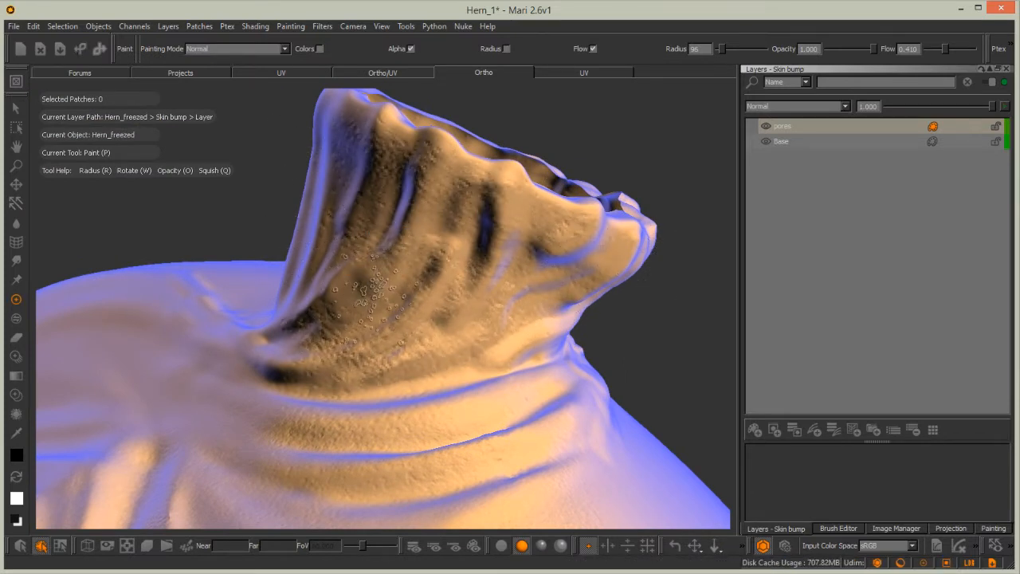
Enlarge the brush radius to 186, paint larger pores over the antler stump, and bake them.
alt+right_drag(382, 281, 330, 282)
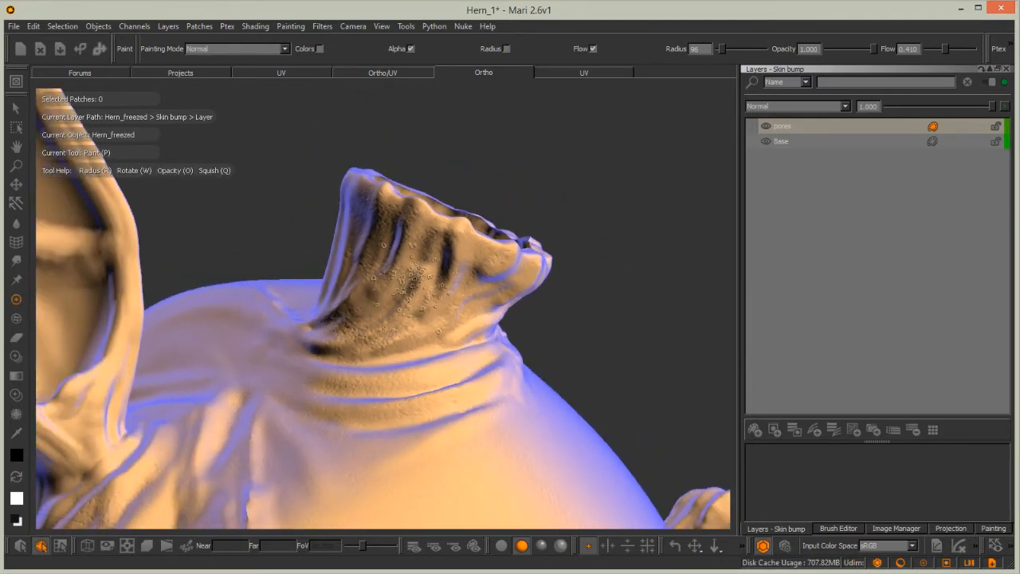
key(r)
drag(231, 189, 279, 190)
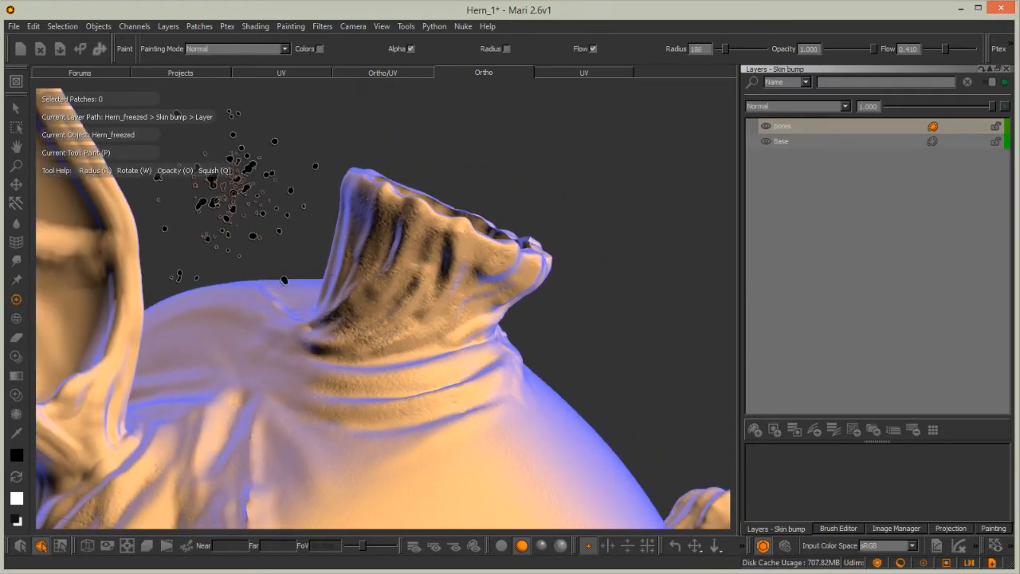
drag(416, 319, 422, 311)
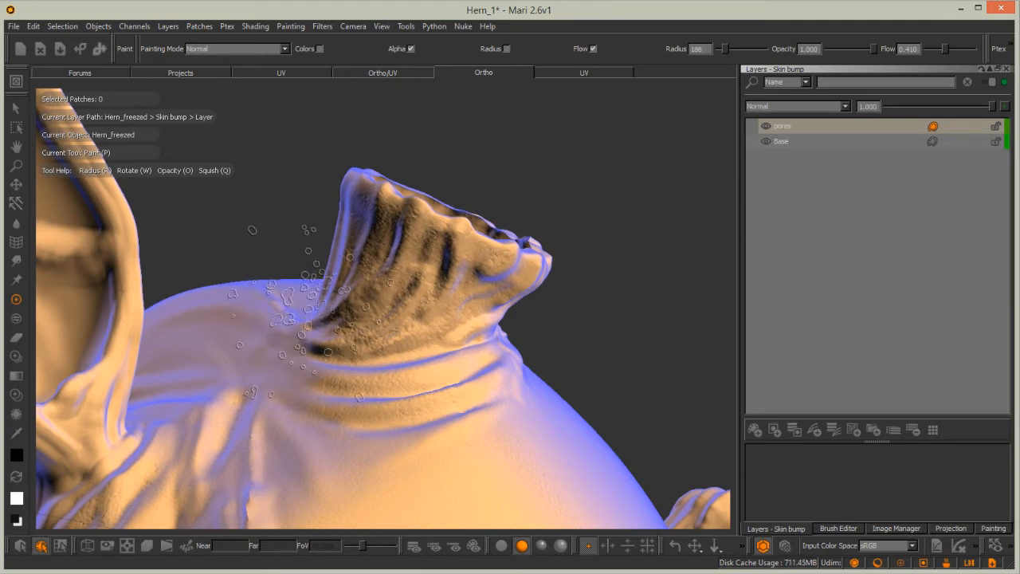
key(b)
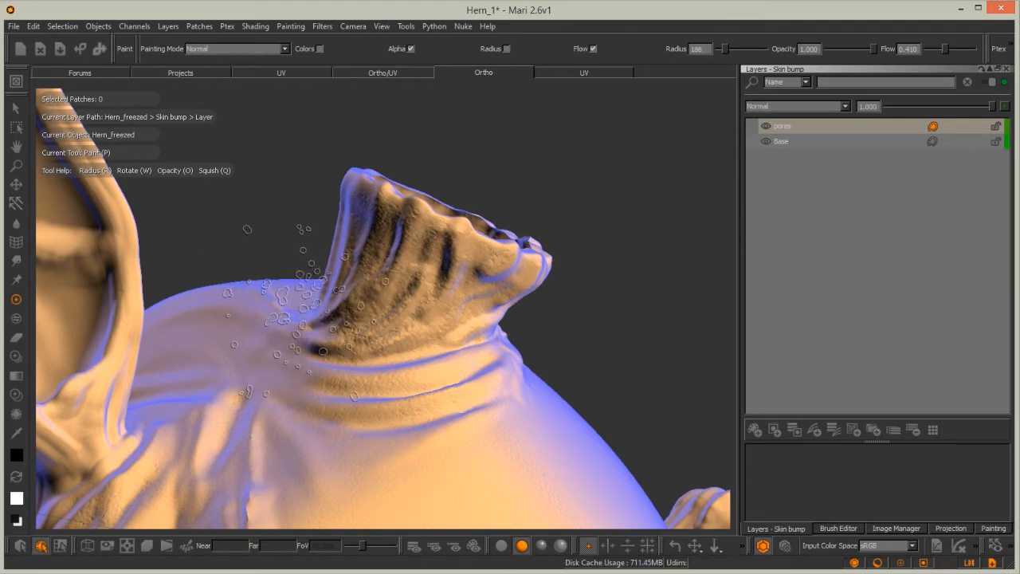
Return to a view of the whole head and show the Channels palette.
mouse_move(243, 236)
alt+mouse_down()
mouse_move(255, 227)
mouse_move(231, 251)
mouse_move(372, 292)
mouse_move(296, 356)
mouse_move(379, 427)
mouse_move(286, 351)
alt+mouse_up()
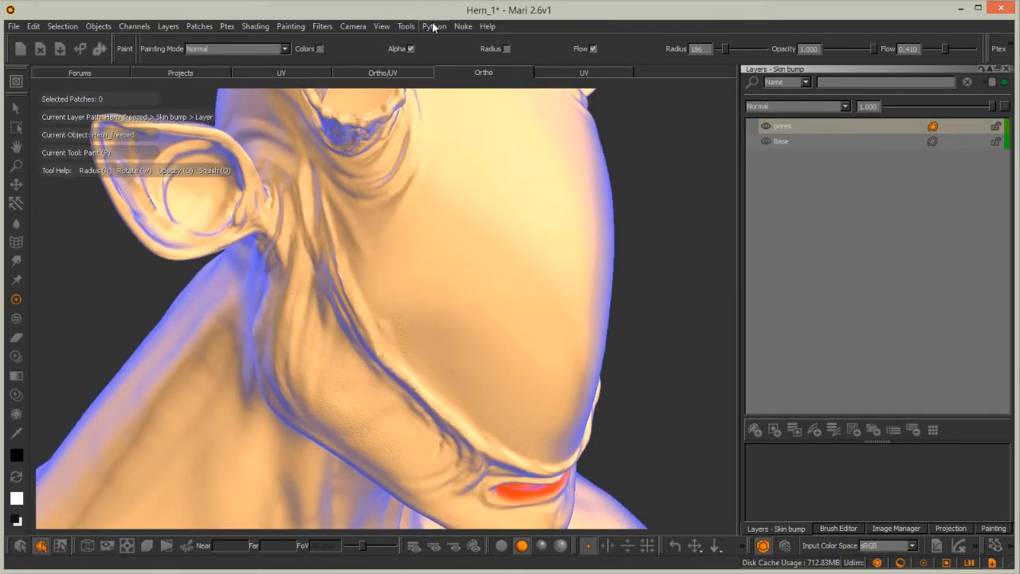
click(382, 27)
mouse_move(431, 155)
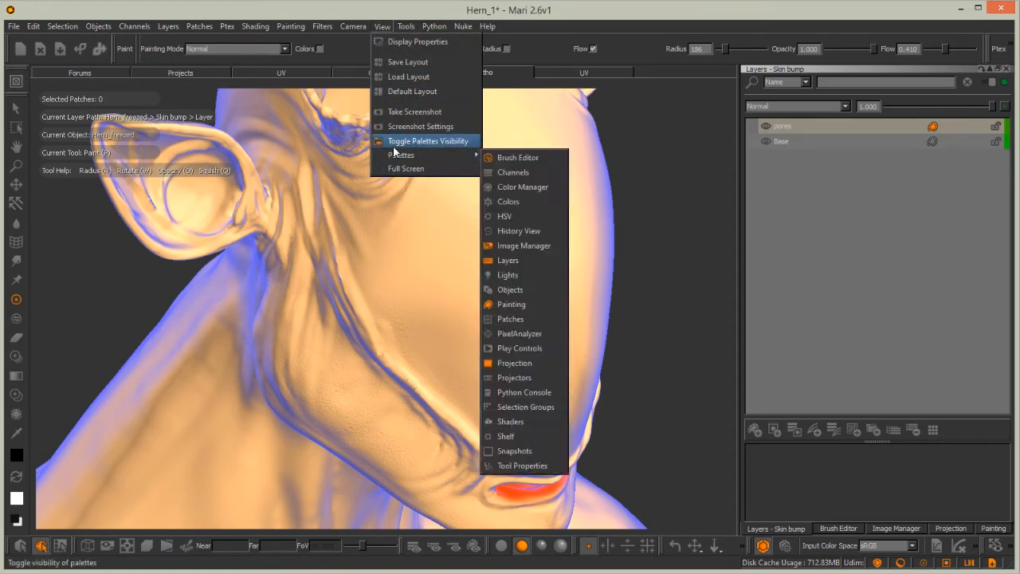
click(513, 173)
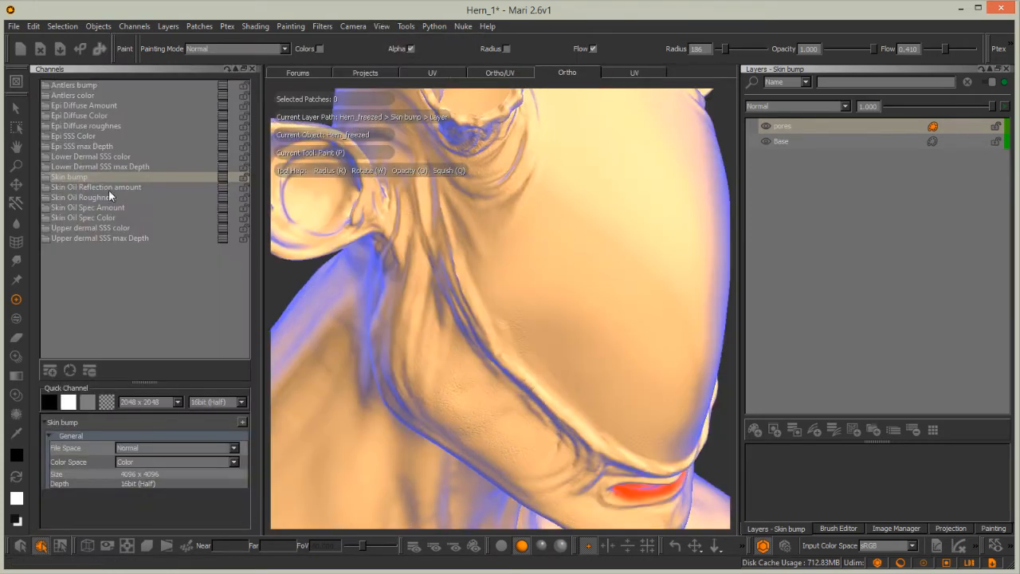
Export all patches of the flattened Skin bump channel to the Mari exports folder, overwriting the existing files.
right_click(208, 177)
mouse_move(255, 344)
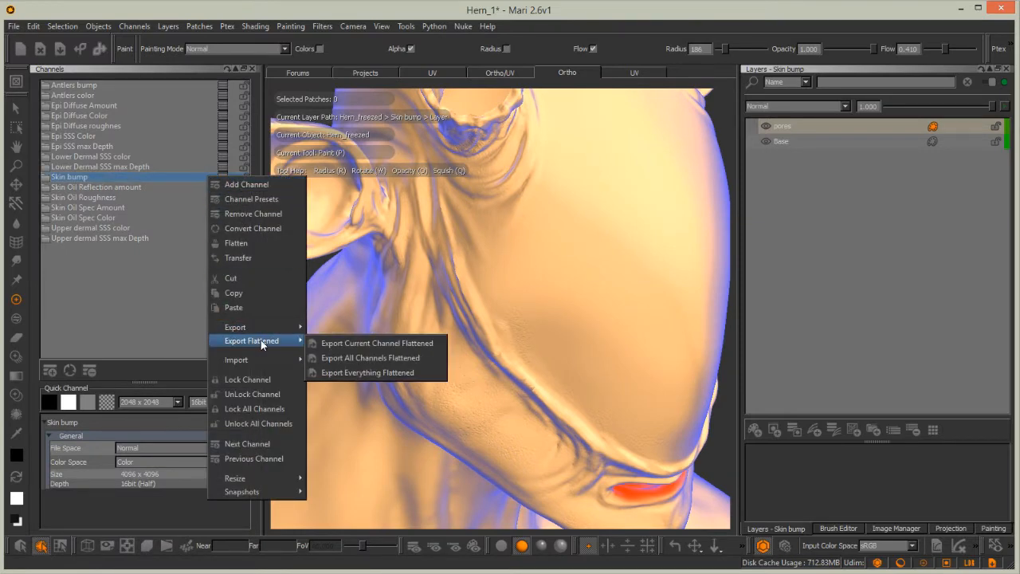
click(353, 342)
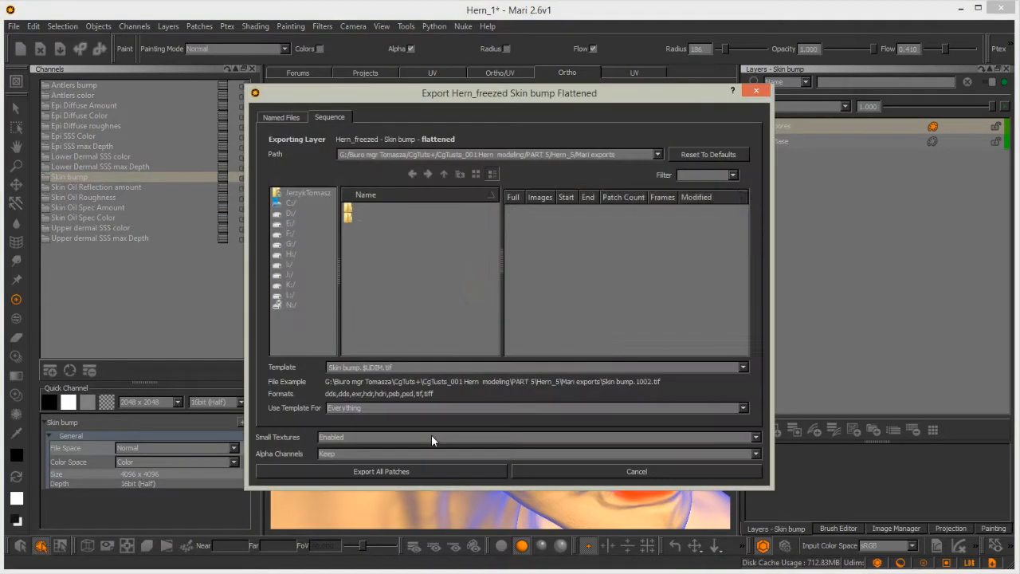
click(401, 472)
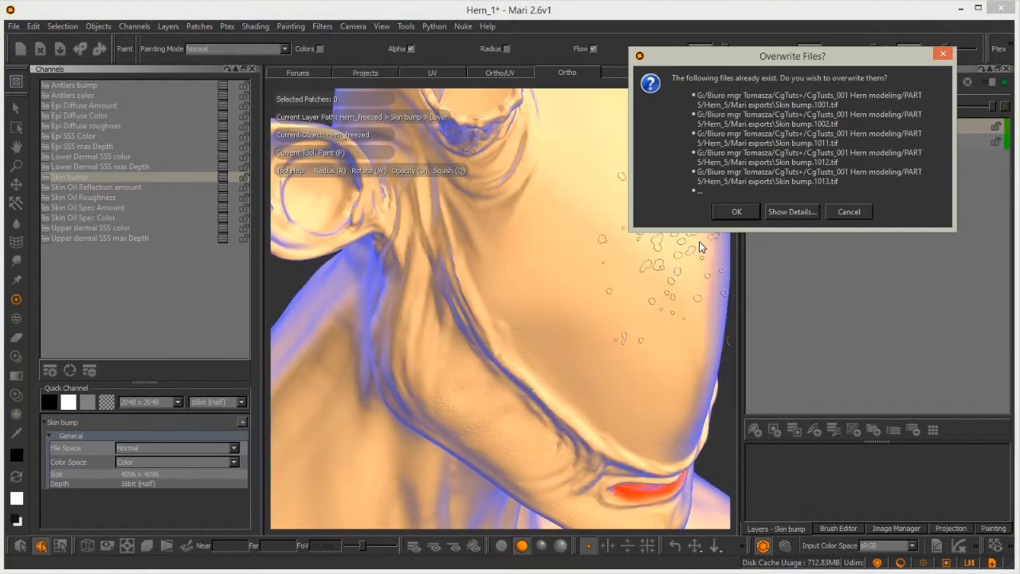
click(734, 210)
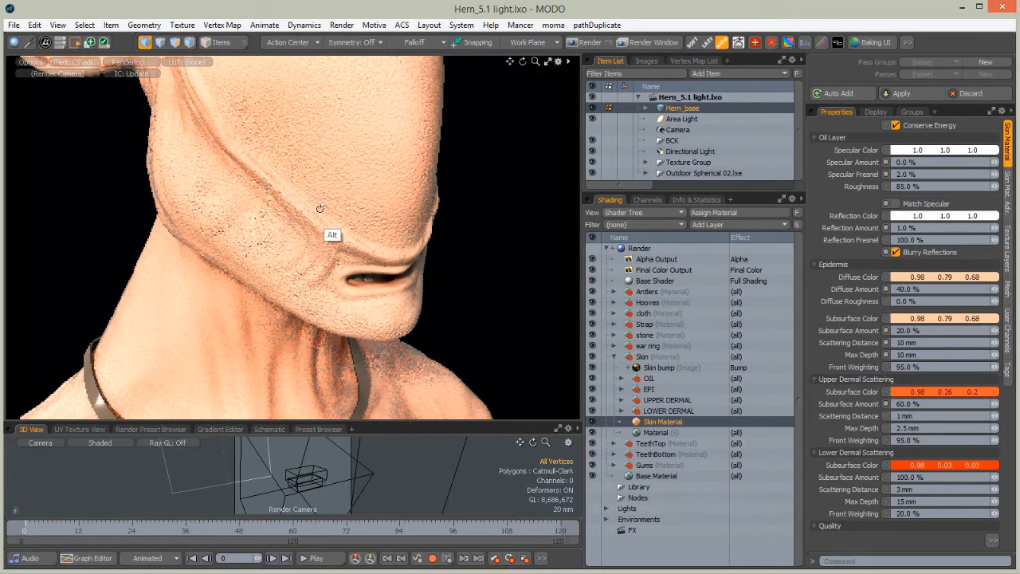
Switch to MODO and set the Skin Material's bump amplitude to 500 um.
ctrl+alt+drag(406, 173, 399, 196)
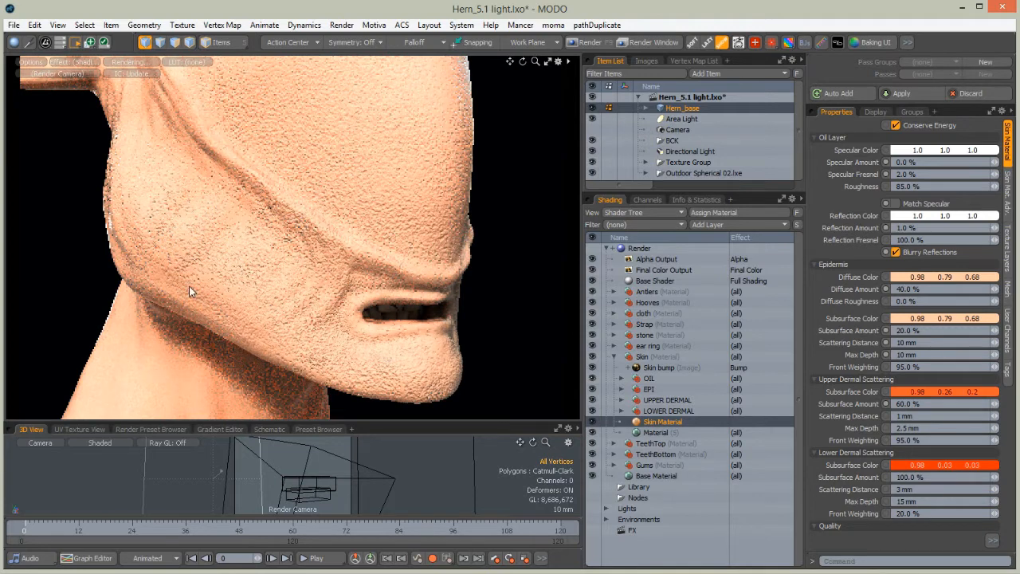
click(660, 367)
click(655, 422)
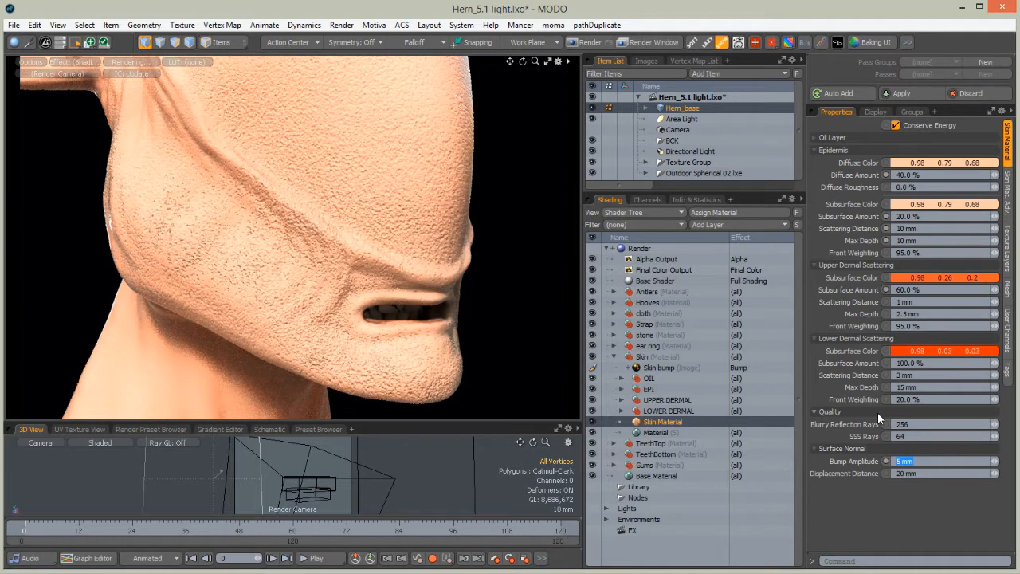
text(500u)
key(Return)
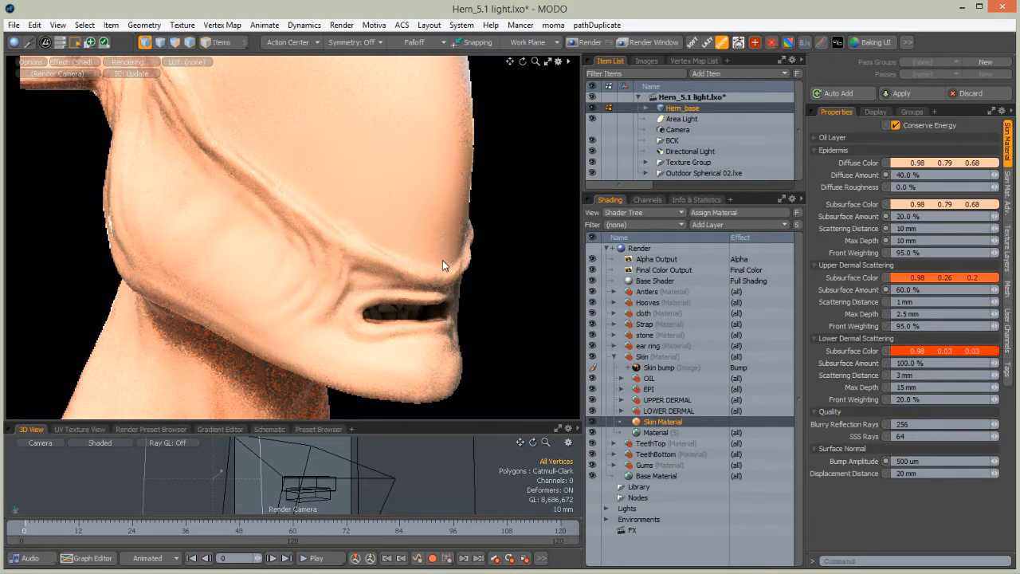
Set the Skin bump image layer's low value to -100%.
click(656, 366)
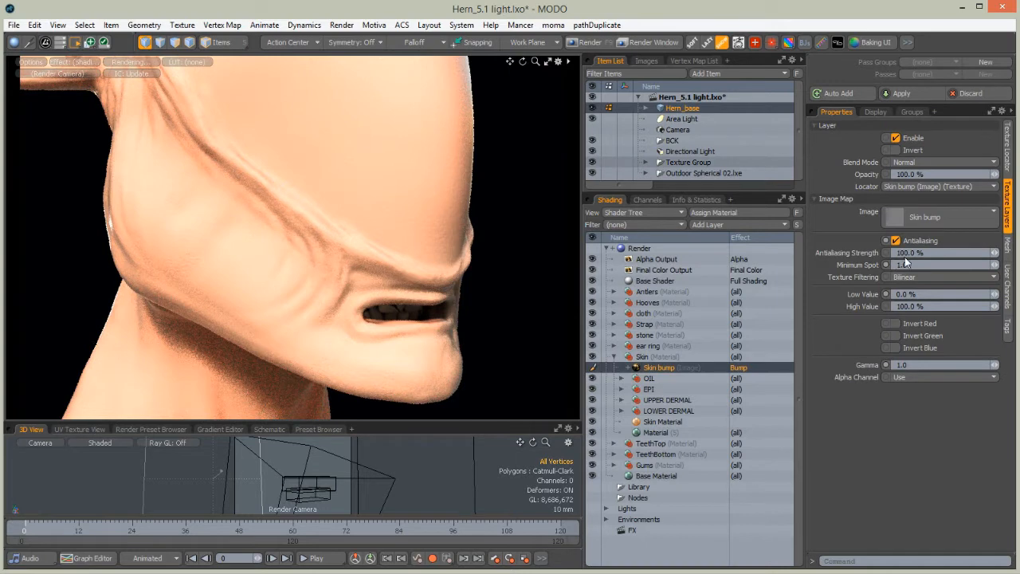
click(921, 294)
text(-100)
key(Return)
Examine the bump detail on the mouth, cheek and forehead in the preview render at close range.
ctrl+alt+drag(350, 166, 483, 110)
alt+shift+drag(338, 313, 342, 237)
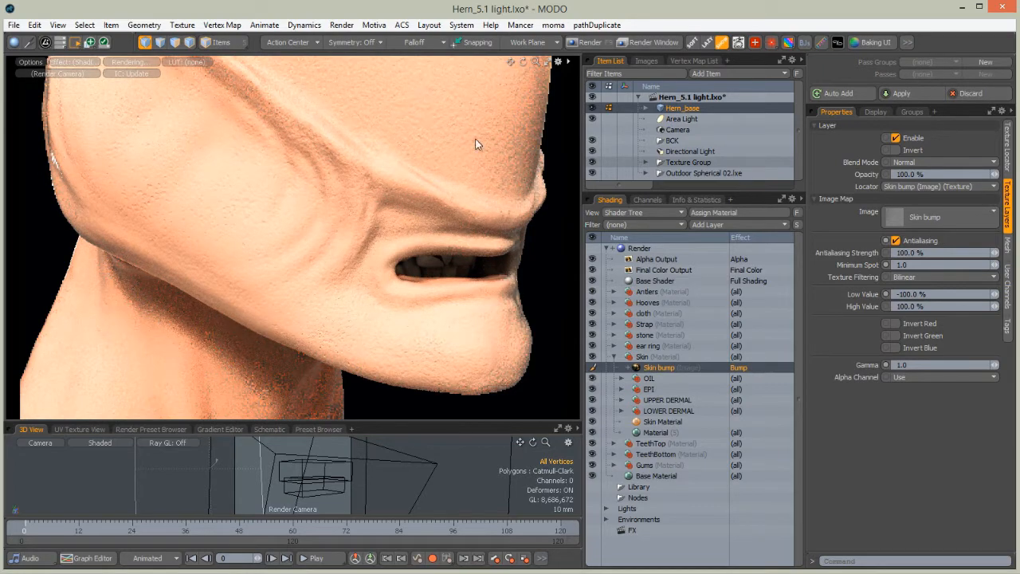
alt+drag(375, 180, 375, 232)
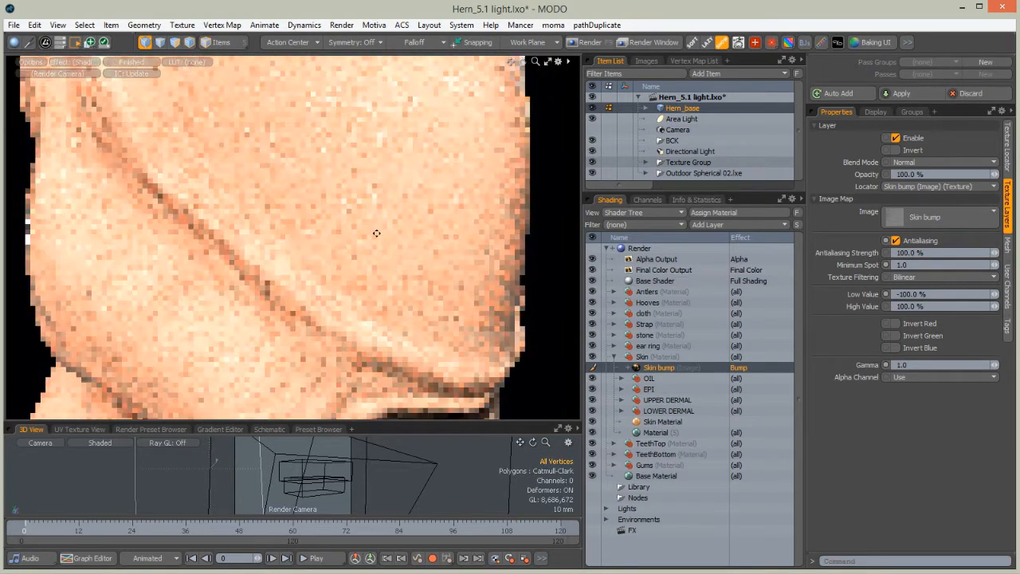
alt+drag(348, 180, 393, 164)
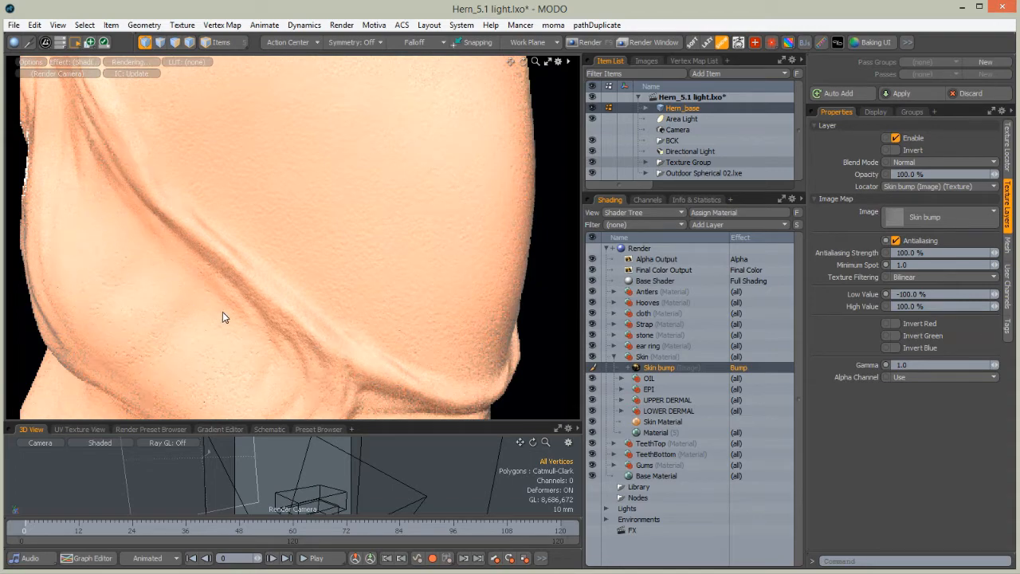
alt+shift+drag(220, 240, 279, 221)
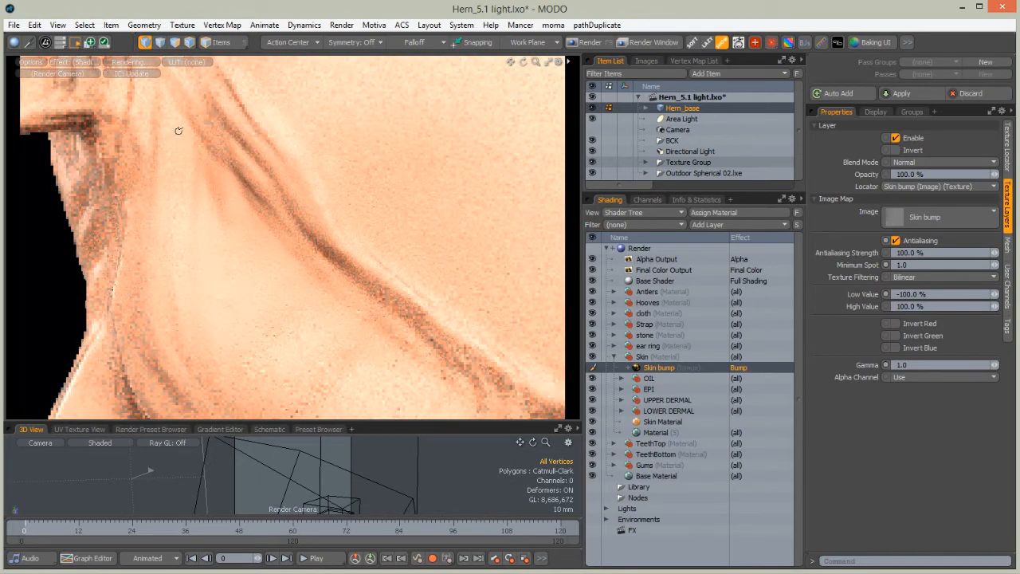
Switch to Mari, paint more pores over the shoulder area on the pores layer, and bake the strokes.
alt+drag(202, 200, 319, 189)
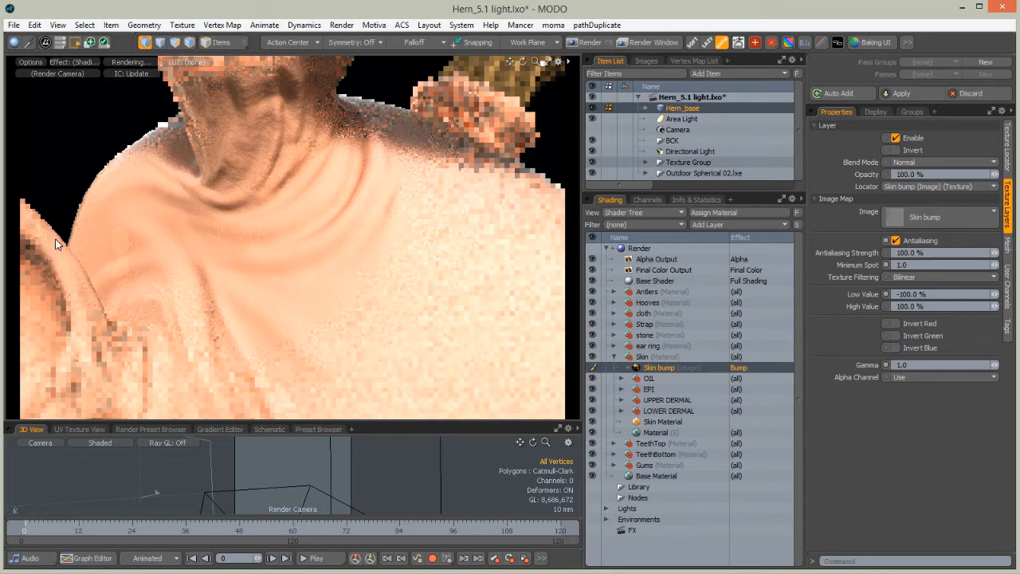
click(639, 248)
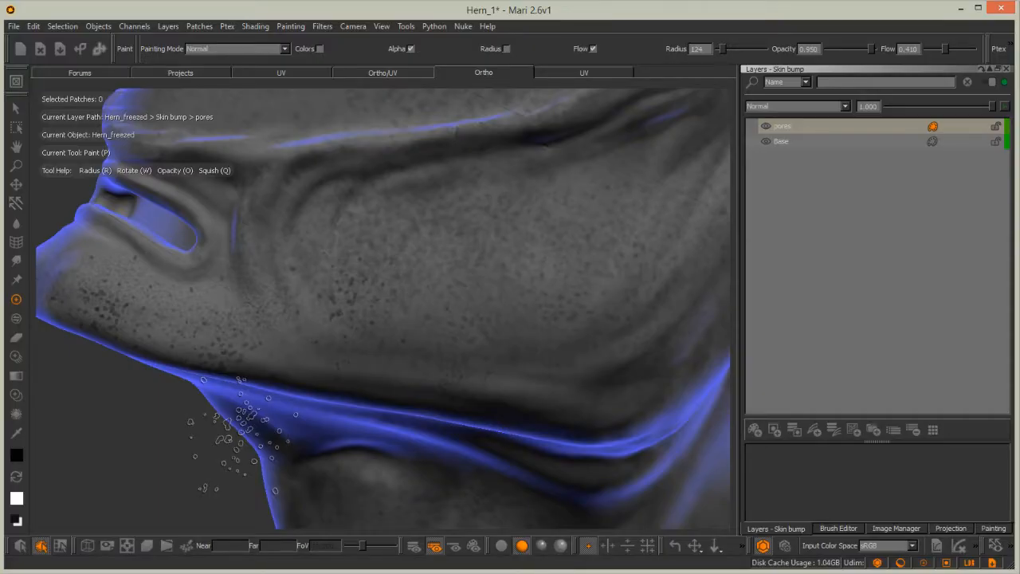
alt+drag(162, 405, 263, 341)
alt+middle_drag(263, 341, 376, 281)
mouse_move(374, 275)
alt+mouse_down()
mouse_move(292, 216)
mouse_move(369, 268)
mouse_move(369, 159)
mouse_move(319, 283)
mouse_move(262, 478)
alt+mouse_up()
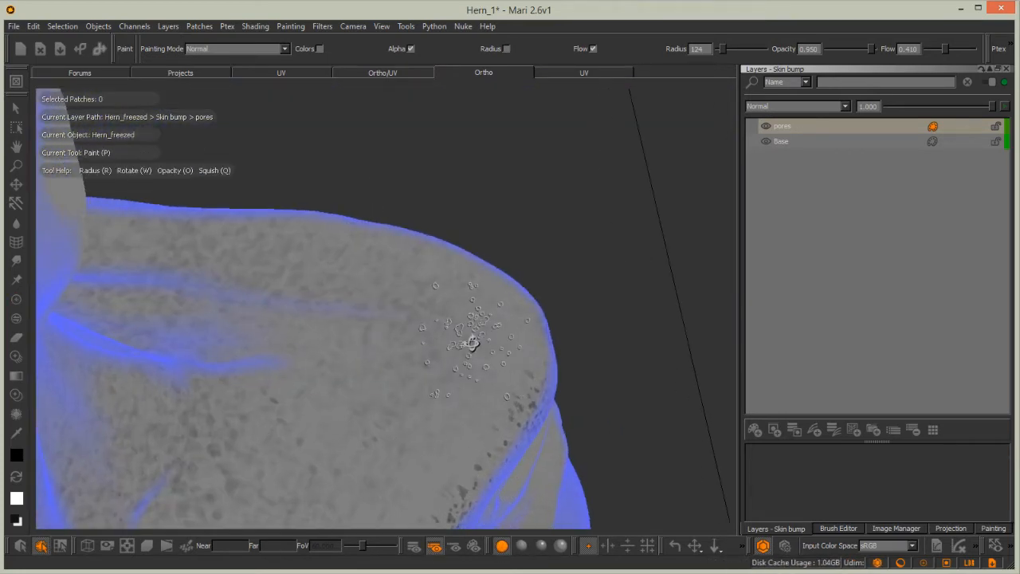
alt+drag(472, 343, 504, 314)
click(317, 280)
click(188, 188)
click(313, 279)
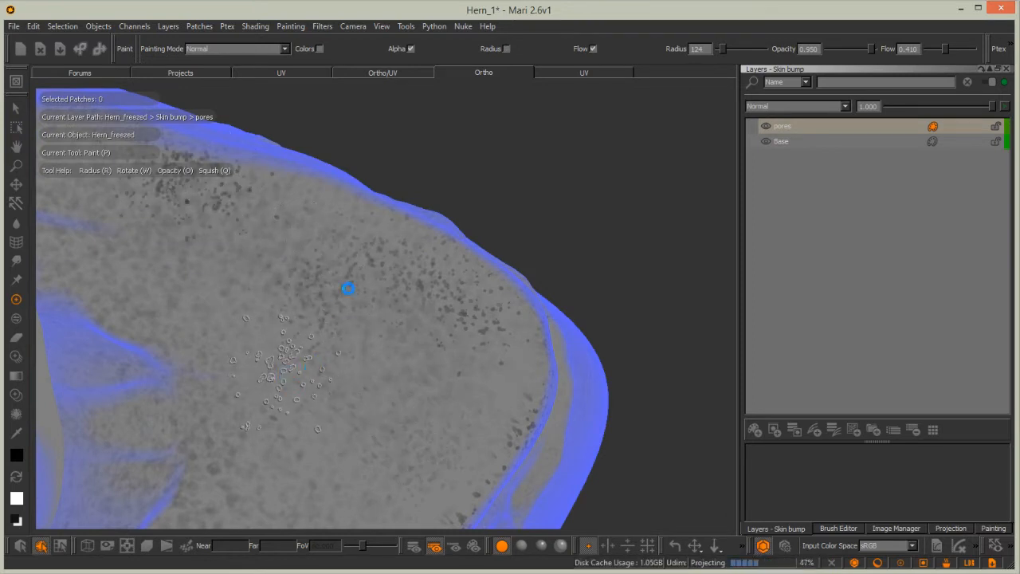
alt+middle_drag(401, 387, 409, 303)
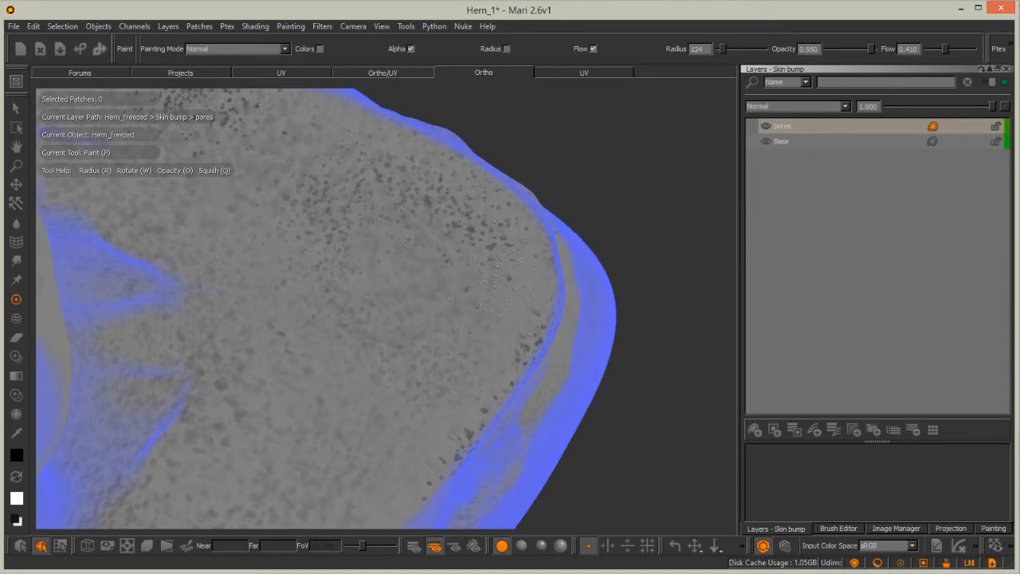
key(b)
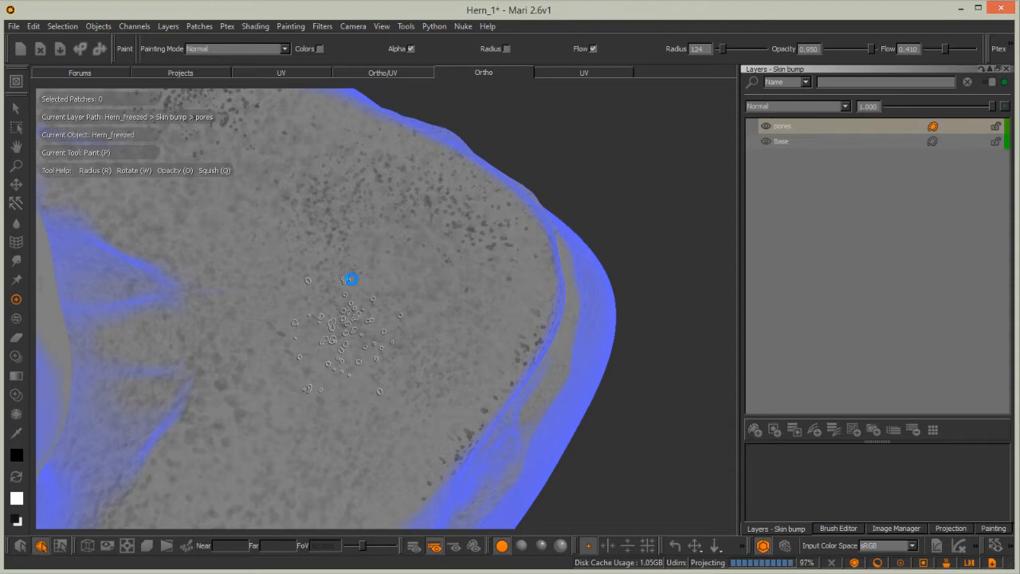
Examine the painted pores on the jaw, cheek, forehead and rest of the head from several angles.
alt+drag(388, 207, 361, 242)
alt+right_drag(361, 242, 336, 306)
alt+middle_drag(336, 306, 420, 412)
alt+drag(420, 412, 384, 287)
alt+middle_drag(383, 287, 534, 267)
mouse_move(359, 289)
alt+mouse_down()
mouse_move(289, 292)
mouse_move(333, 215)
alt+mouse_up()
alt+middle_drag(332, 215, 350, 147)
alt+drag(350, 147, 327, 279)
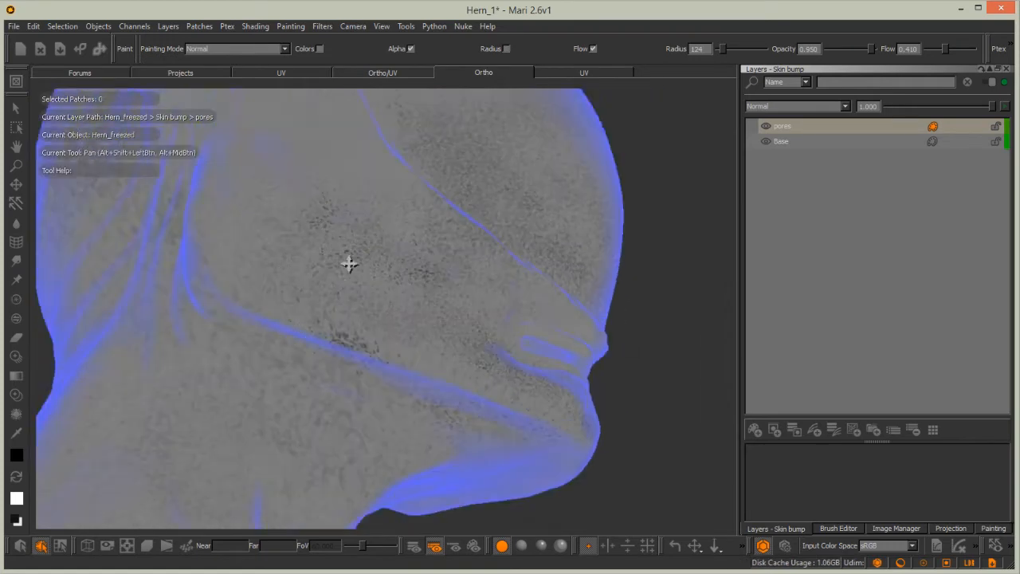
alt+middle_drag(327, 287, 431, 104)
alt+drag(315, 290, 318, 338)
alt+middle_drag(325, 231, 275, 426)
alt+drag(275, 426, 328, 295)
alt+middle_drag(339, 285, 271, 301)
alt+drag(271, 301, 288, 247)
mouse_move(289, 247)
alt+middle_down()
mouse_move(301, 271)
mouse_move(285, 233)
alt+middle_up()
Add a layer above pores in the Skin bump channel and name it "wrinkles - forehead".
click(780, 128)
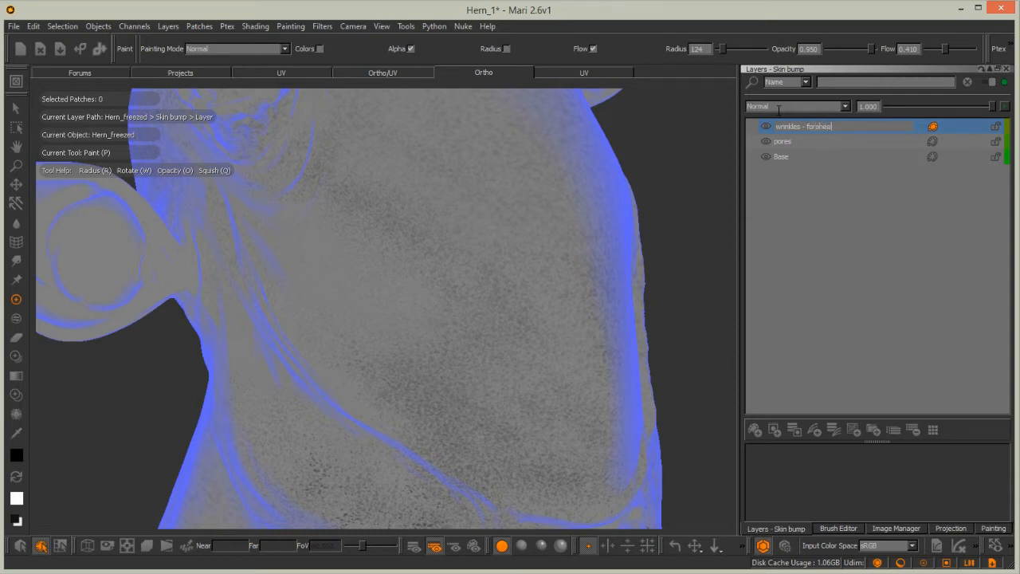
text(d)
key(Return)
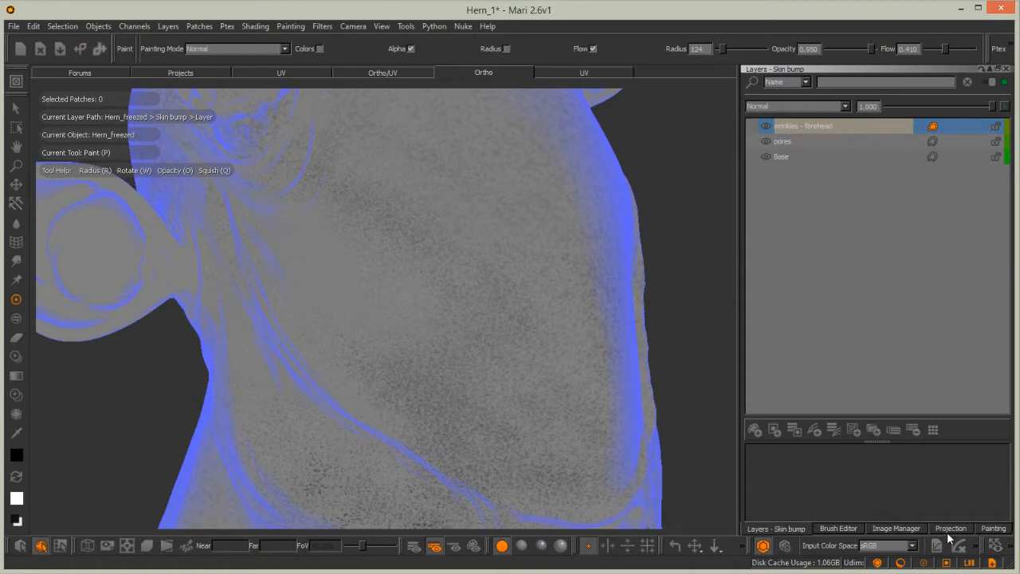
click(838, 528)
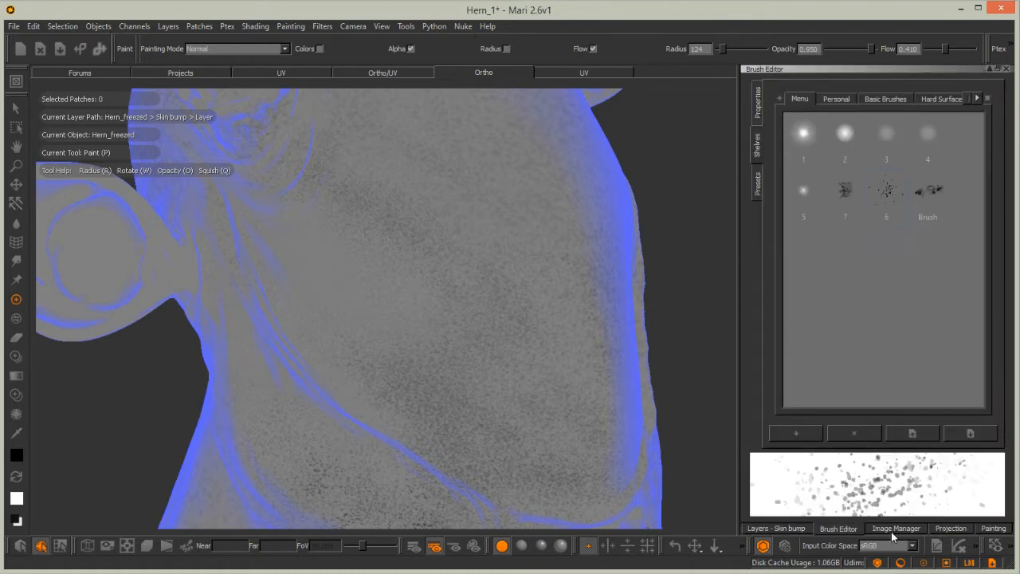
click(756, 106)
click(757, 145)
click(860, 94)
click(992, 94)
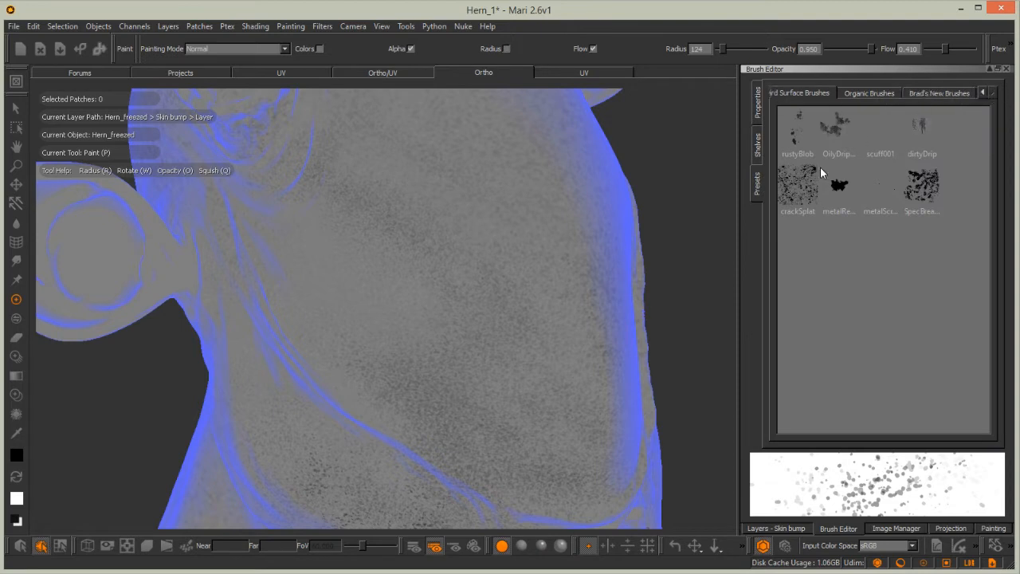
click(901, 531)
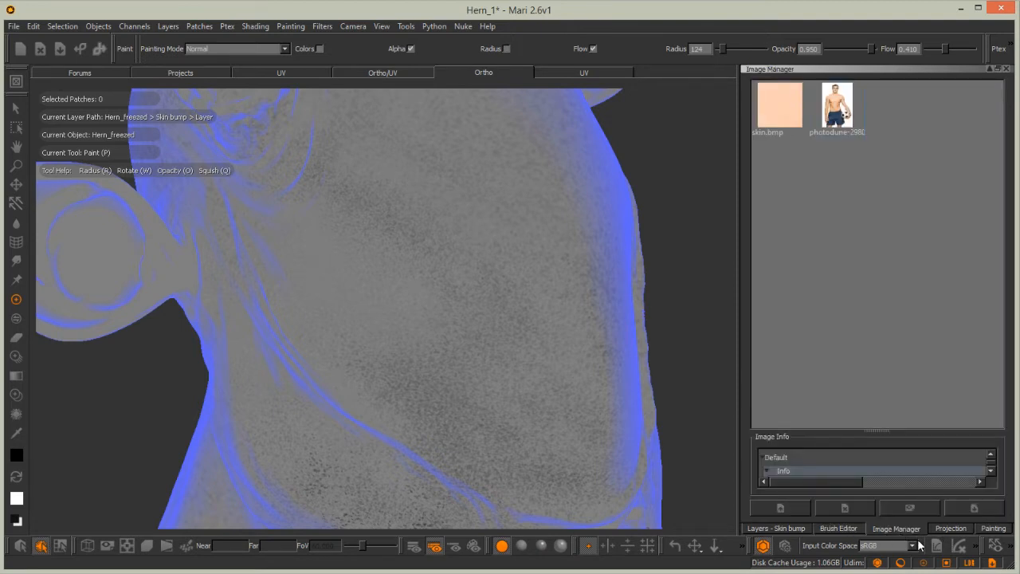
click(951, 531)
click(989, 530)
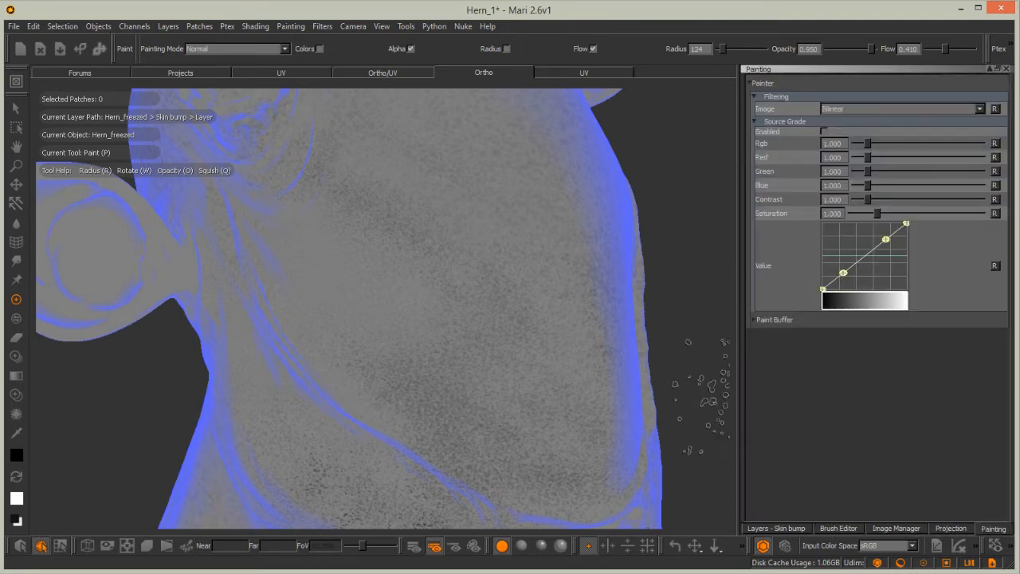
Widen the palette area beside the canvas and bring up the Project shelf of brushes.
drag(738, 353, 695, 353)
click(778, 527)
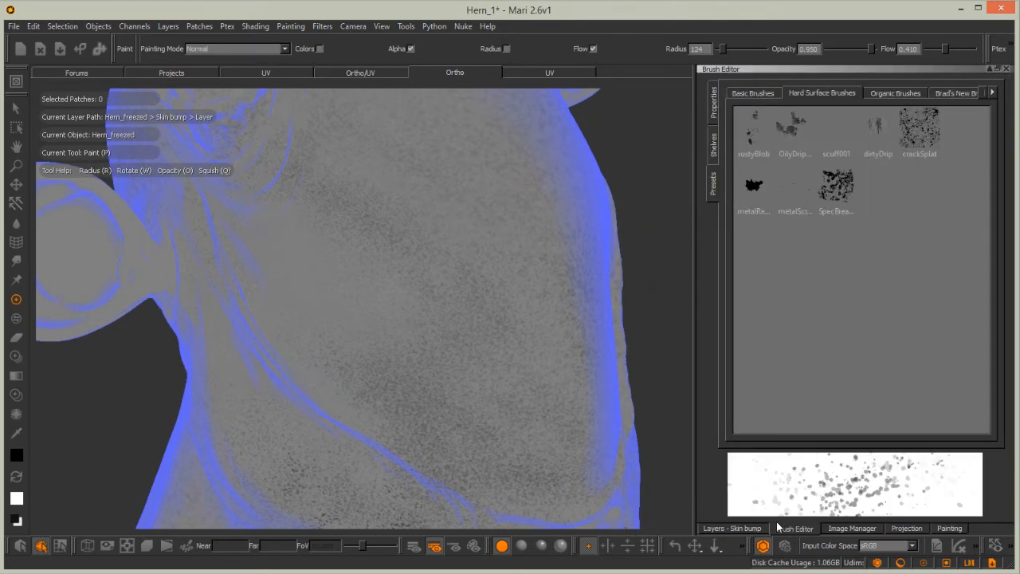
click(716, 99)
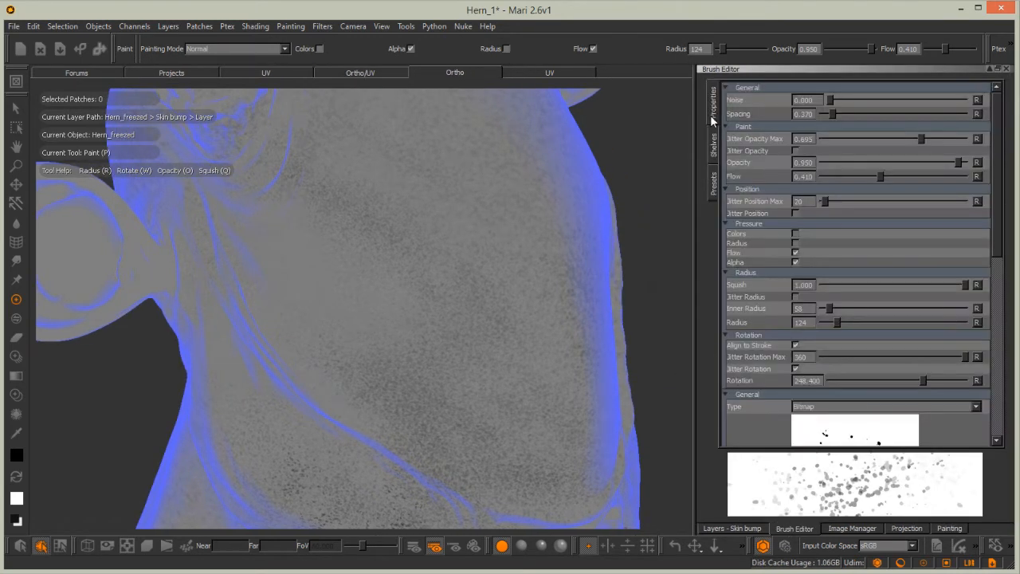
click(715, 150)
click(977, 98)
click(977, 98)
click(977, 98)
click(977, 98)
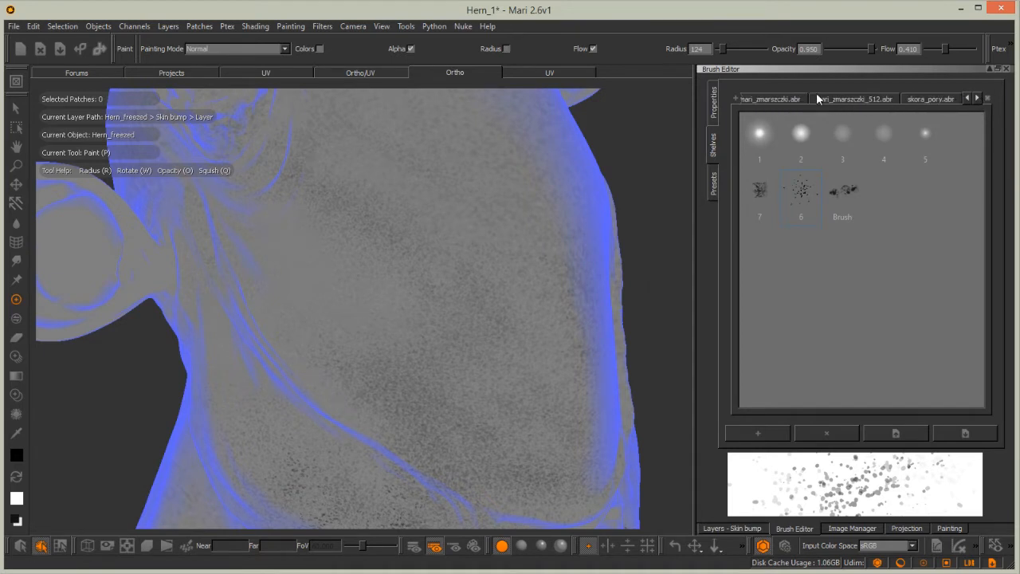
click(976, 99)
click(940, 100)
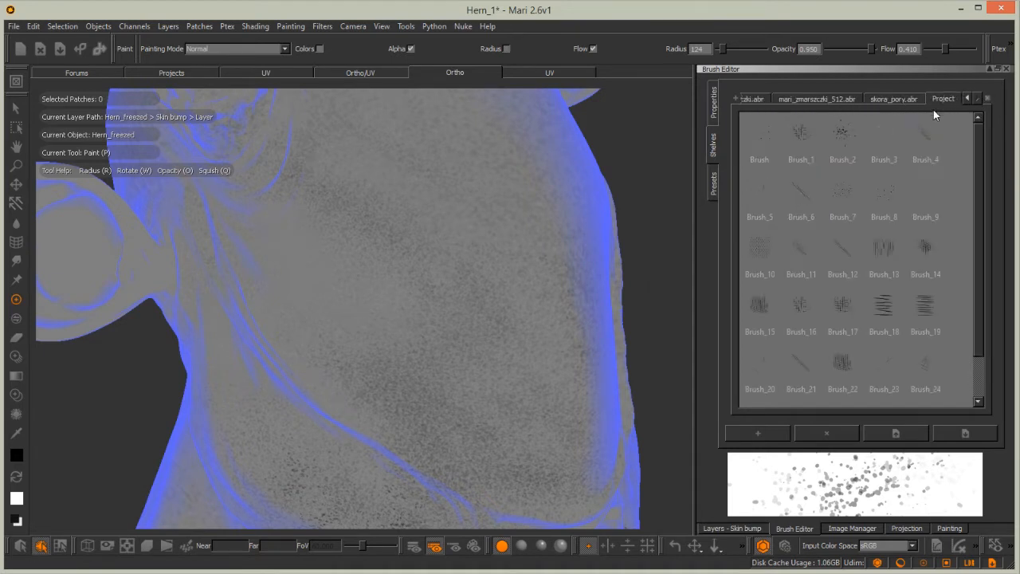
Browse the Project brushes and choose the wrinkle brush Brush_12.
drag(975, 222, 985, 291)
scroll(979, 282, up, 2)
click(798, 256)
click(837, 242)
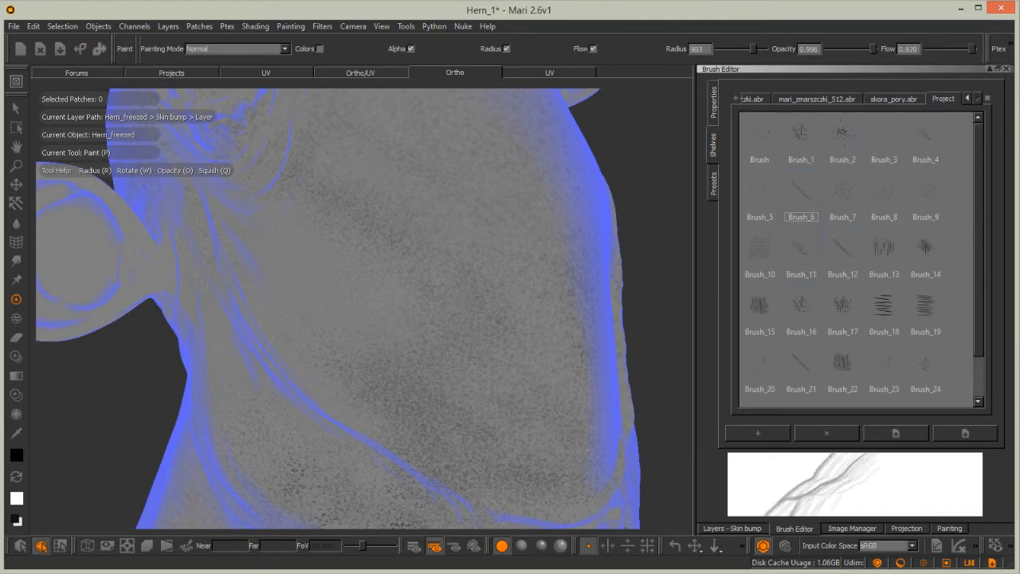
click(833, 250)
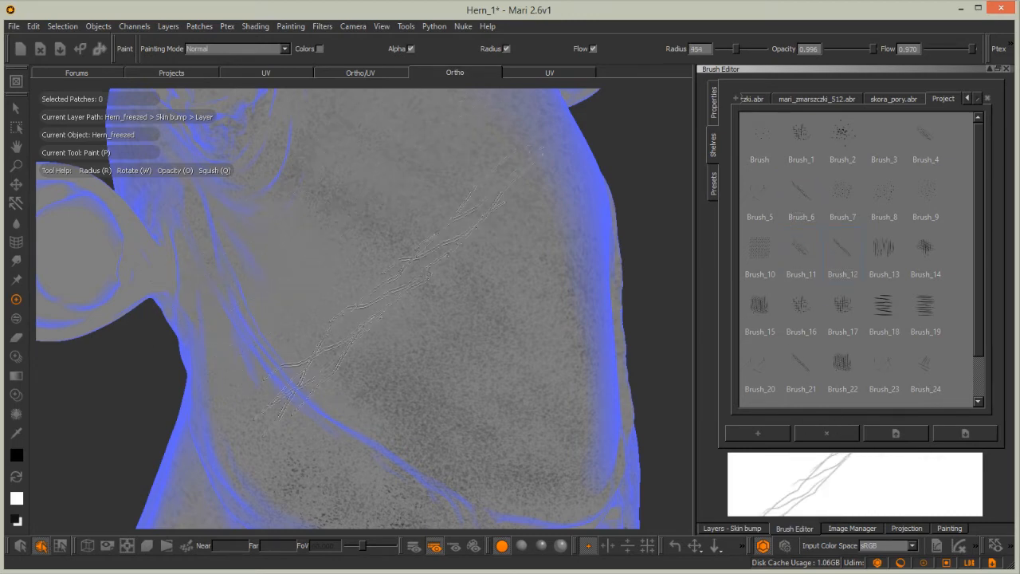
Frame the forehead from the front and turn the wrinkle brush horizontal at a radius of 420.
mouse_move(439, 291)
alt+mouse_down()
mouse_move(411, 359)
mouse_move(359, 359)
mouse_move(408, 265)
mouse_move(385, 354)
alt+mouse_up()
key(a)
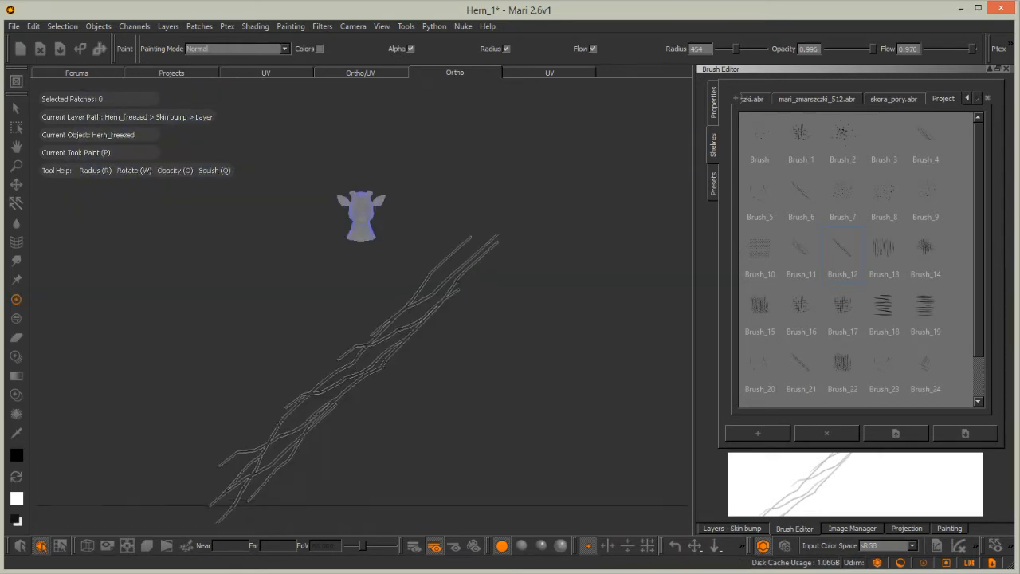
alt+middle_drag(363, 243, 374, 376)
alt+right_drag(347, 313, 400, 384)
alt+middle_drag(400, 384, 378, 287)
alt+right_drag(422, 291, 599, 251)
alt+middle_drag(401, 301, 389, 231)
alt+drag(389, 227, 389, 260)
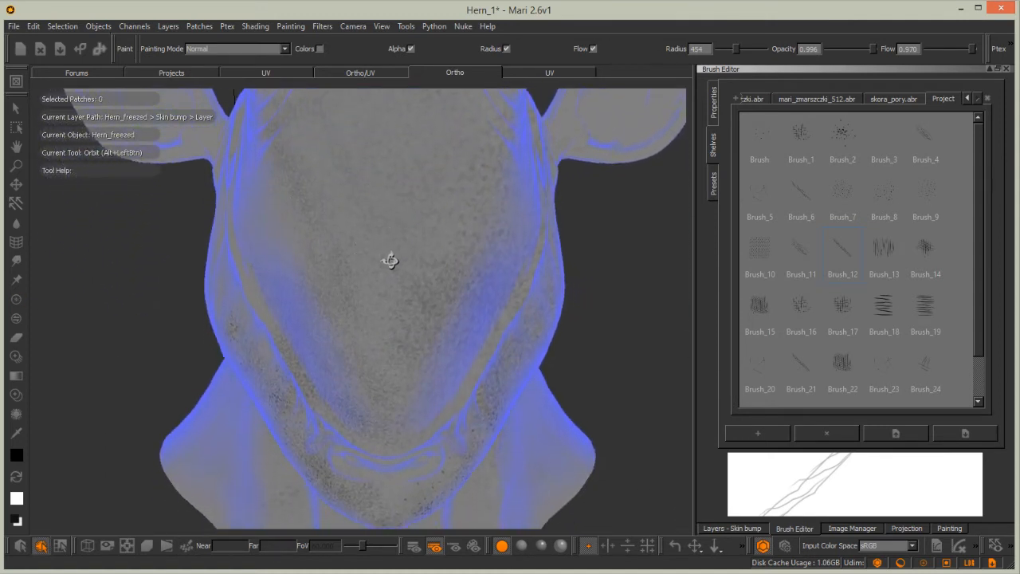
drag(136, 234, 134, 251)
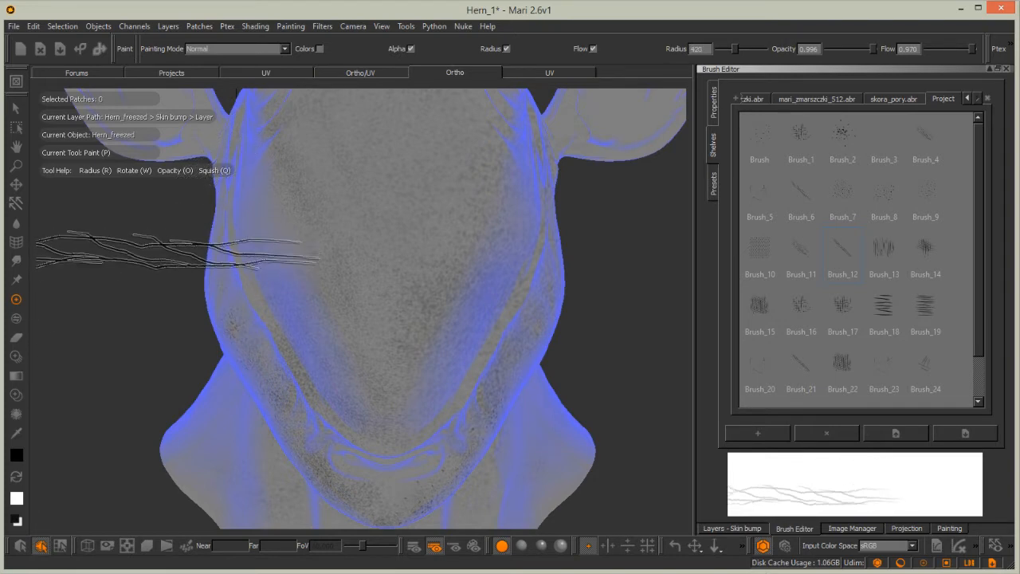
alt+right_drag(362, 275, 419, 248)
alt+middle_drag(399, 250, 361, 350)
alt+right_drag(361, 350, 393, 329)
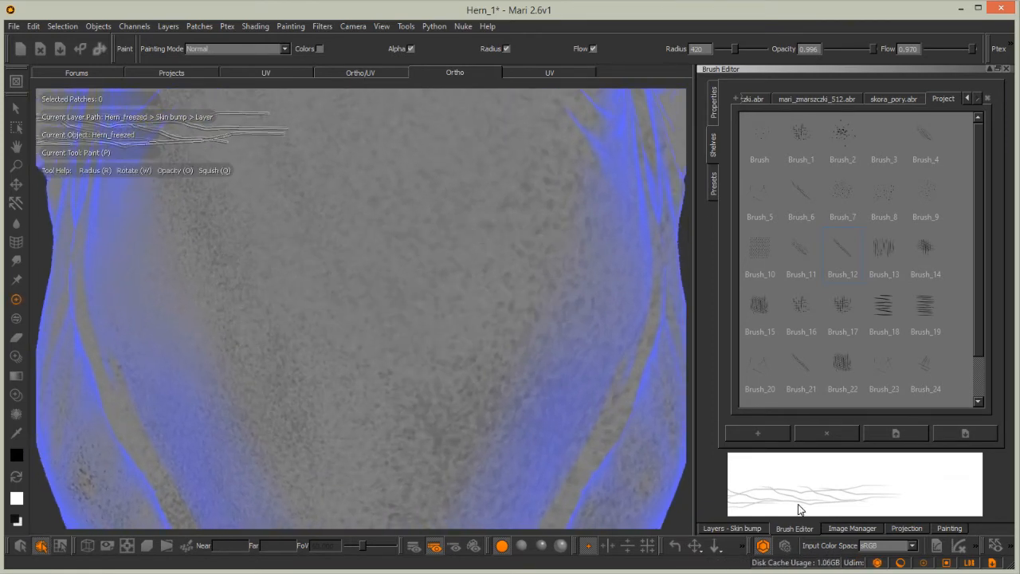
Set the projection's Bake Behavior to Manual.
click(906, 527)
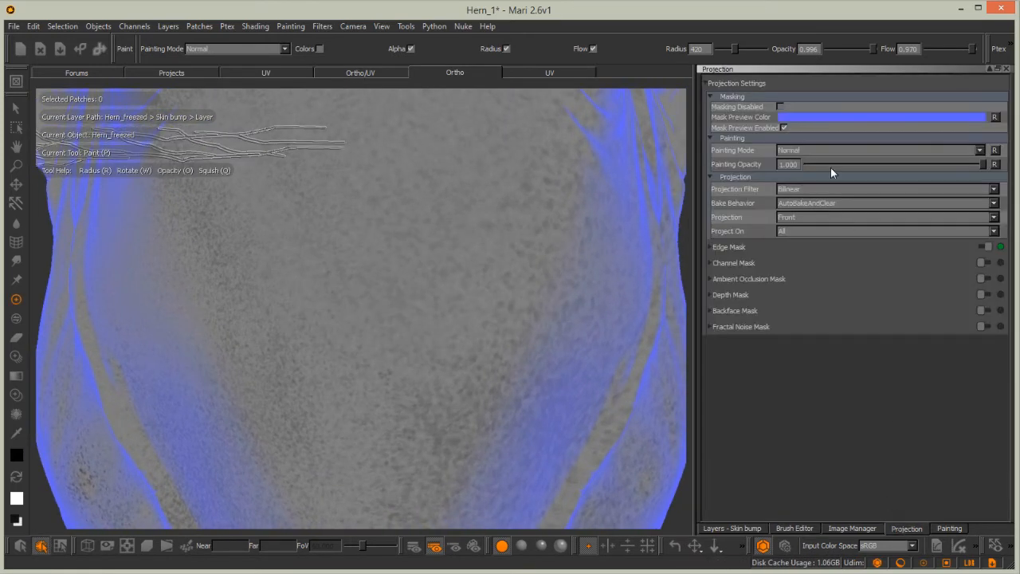
click(796, 203)
click(796, 188)
click(790, 203)
click(793, 217)
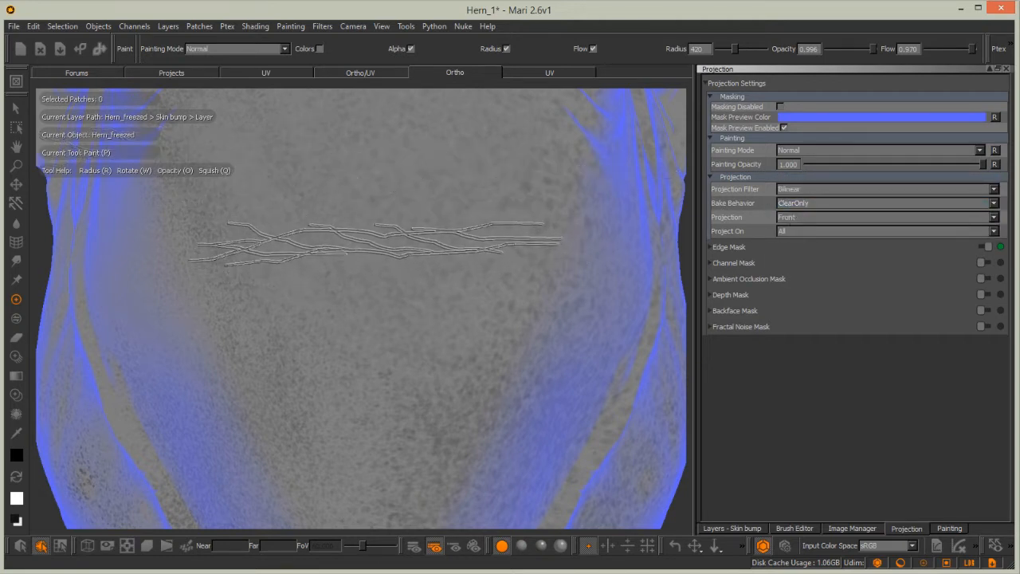
click(788, 203)
click(793, 191)
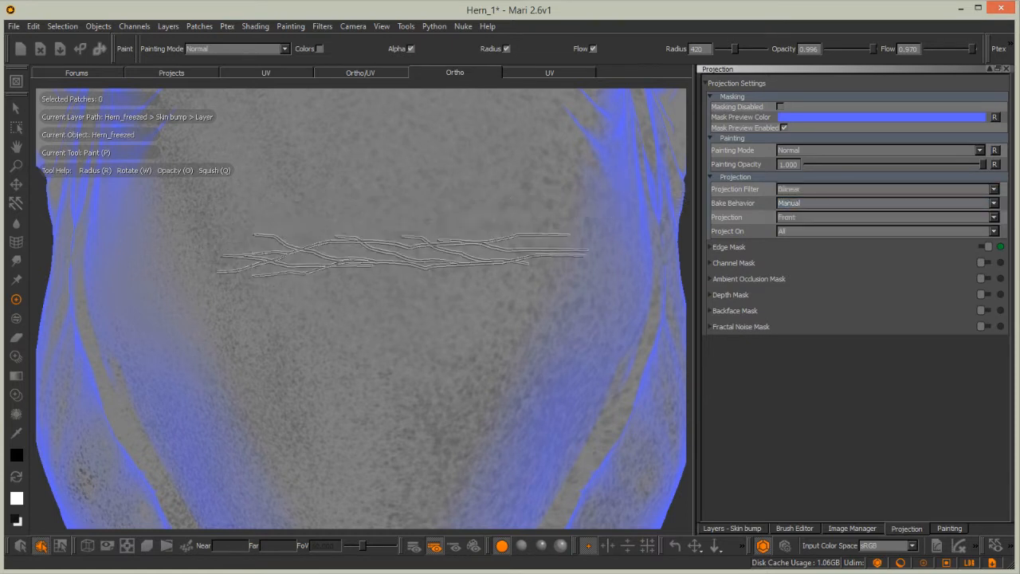
Paint horizontal wrinkle strokes of varying strength across the forehead, without baking them.
click(374, 266)
click(469, 292)
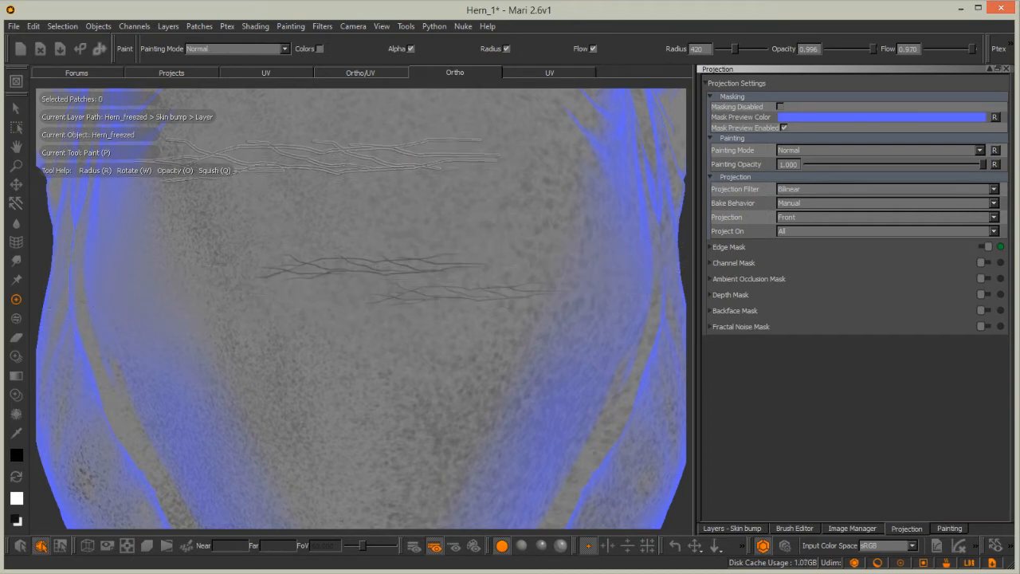
click(331, 213)
click(518, 233)
click(323, 310)
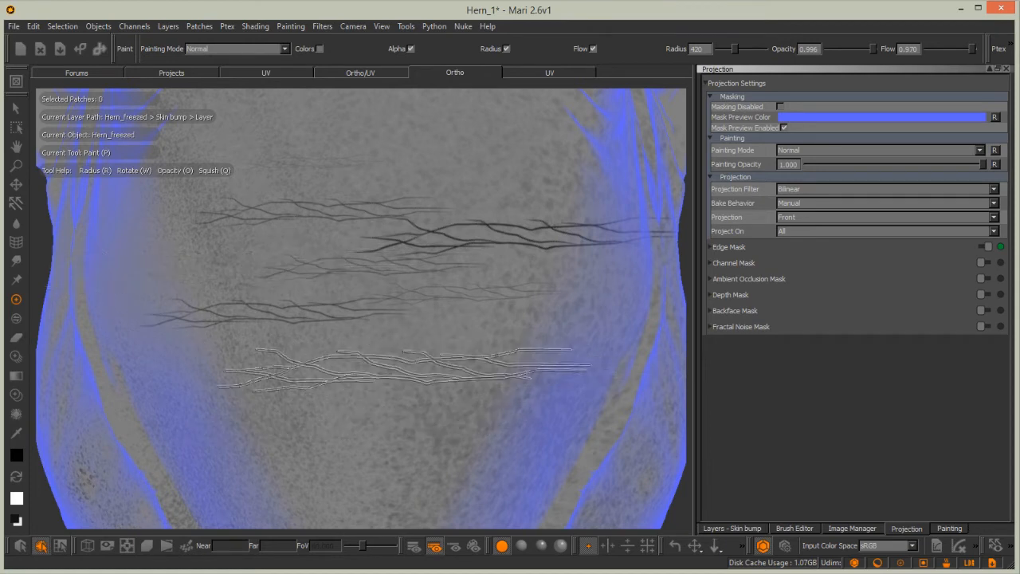
click(345, 418)
click(367, 357)
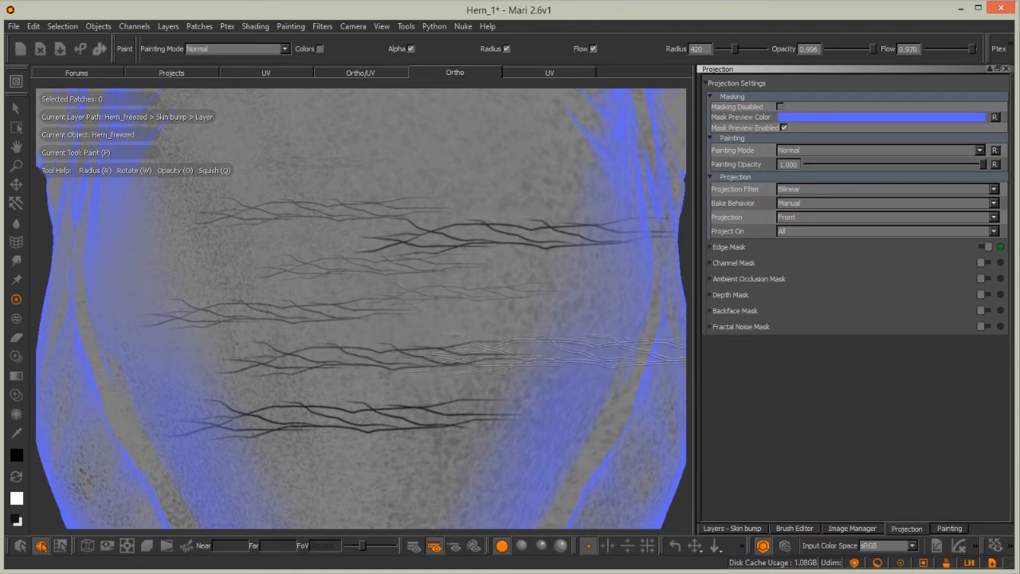
click(451, 350)
click(195, 312)
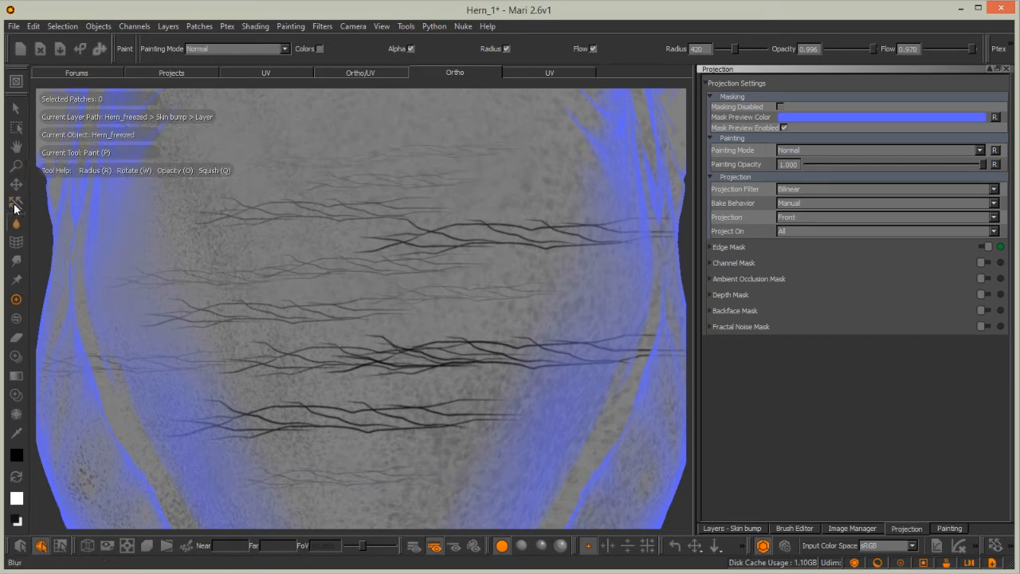
Lay a warp grid with the Warp tool over the unbaked wrinkle strokes on the forehead.
click(16, 243)
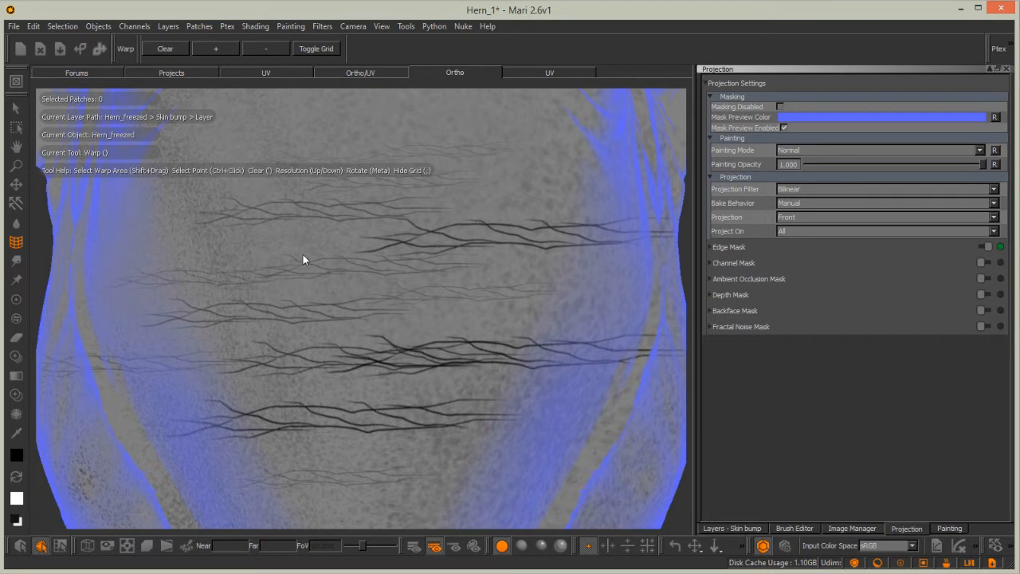
click(142, 186)
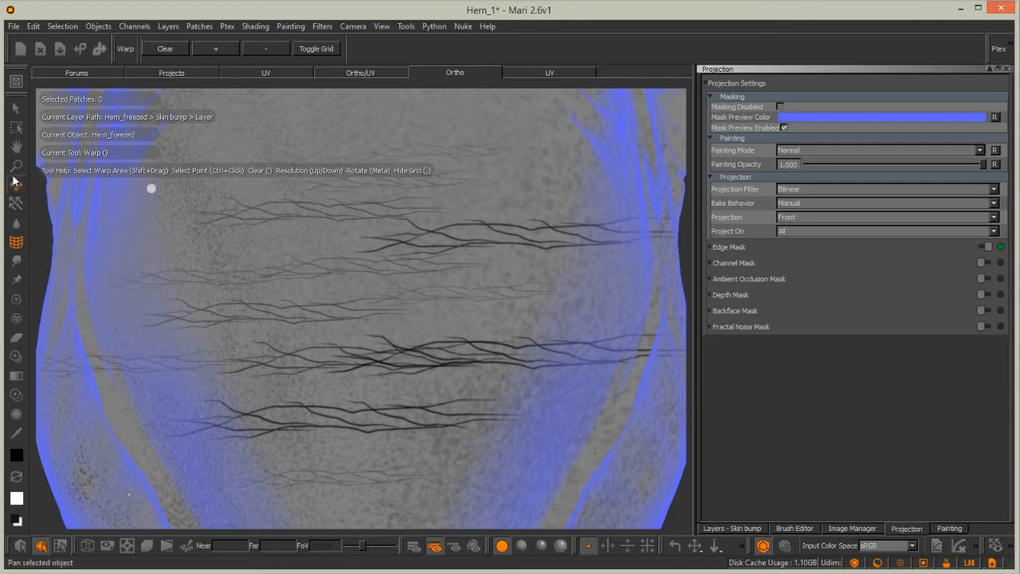
click(17, 128)
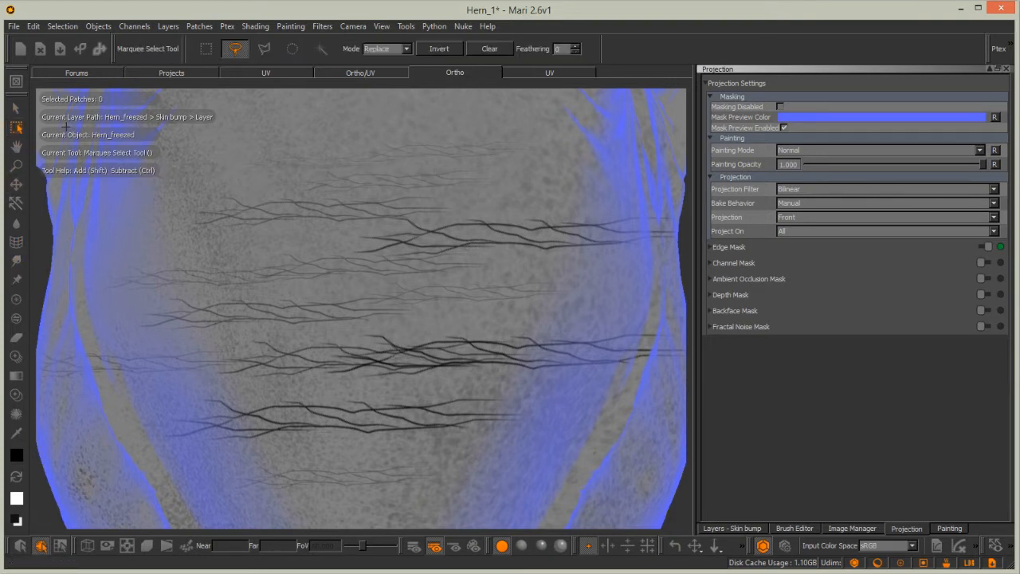
click(15, 242)
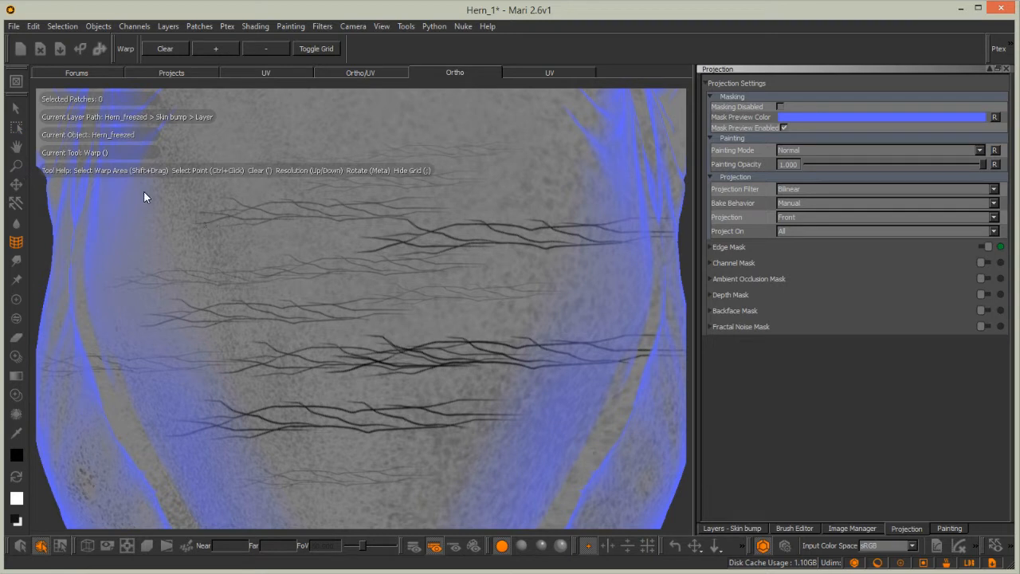
shift+drag(203, 225, 635, 511)
Move two upper-middle grid points upward and raise the warp grid's resolution by two levels.
drag(433, 146, 431, 119)
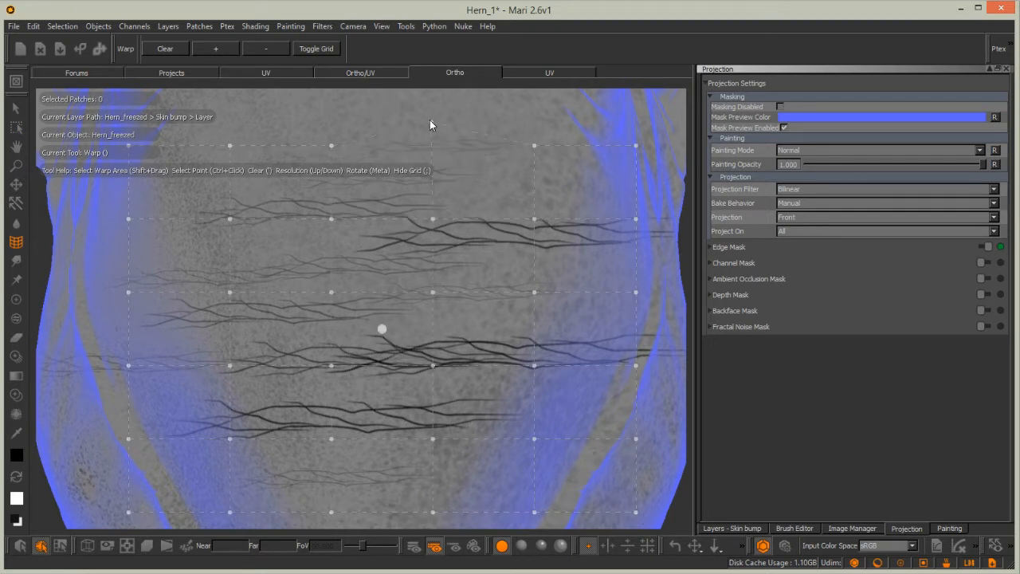
drag(433, 218, 486, 197)
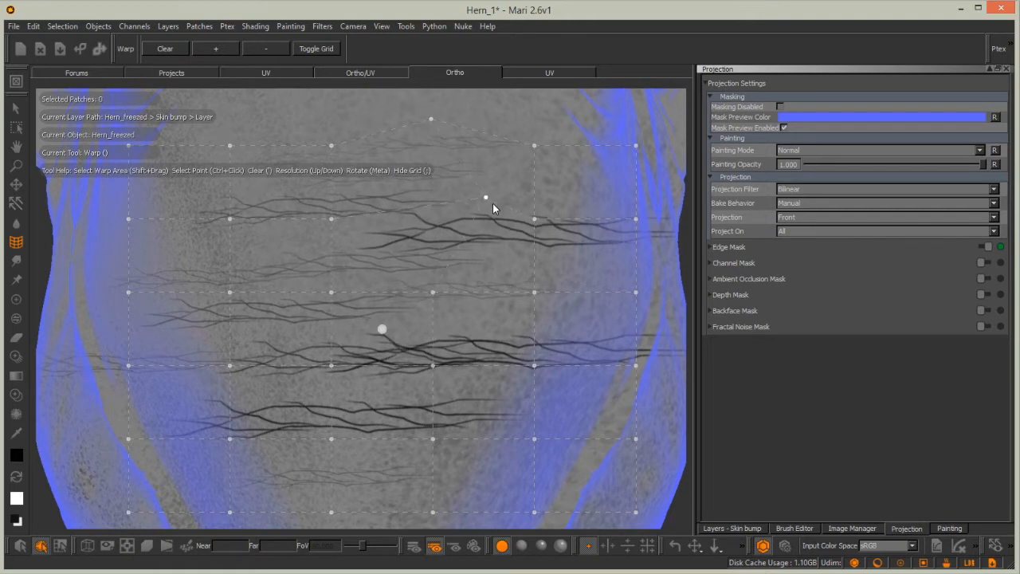
key(Up)
key(Up)
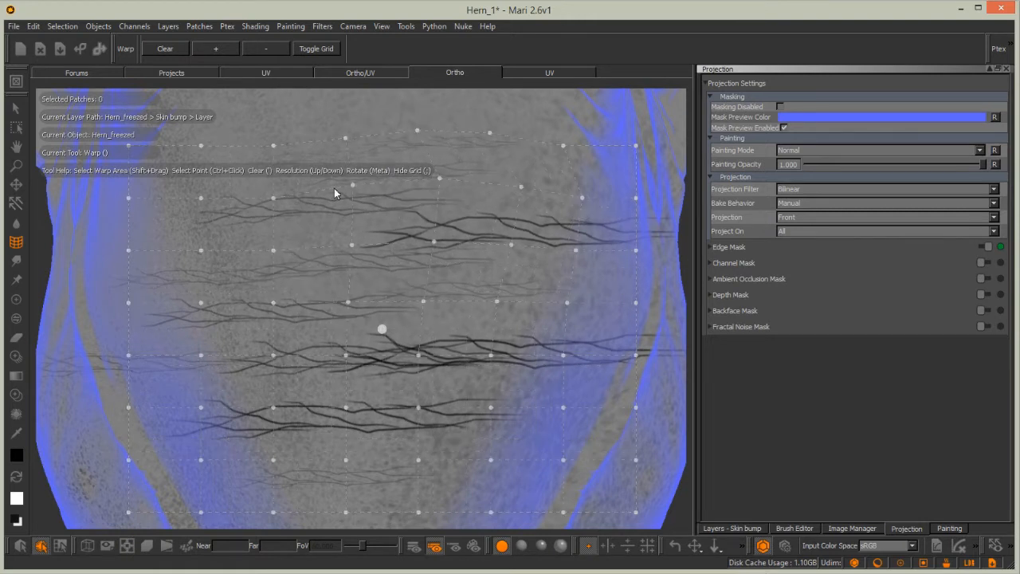
Warp the wrinkles on the upper-left part of the forehead upward and outward.
drag(339, 142, 234, 144)
drag(200, 198, 177, 235)
drag(273, 250, 248, 204)
drag(274, 304, 256, 276)
drag(349, 302, 312, 283)
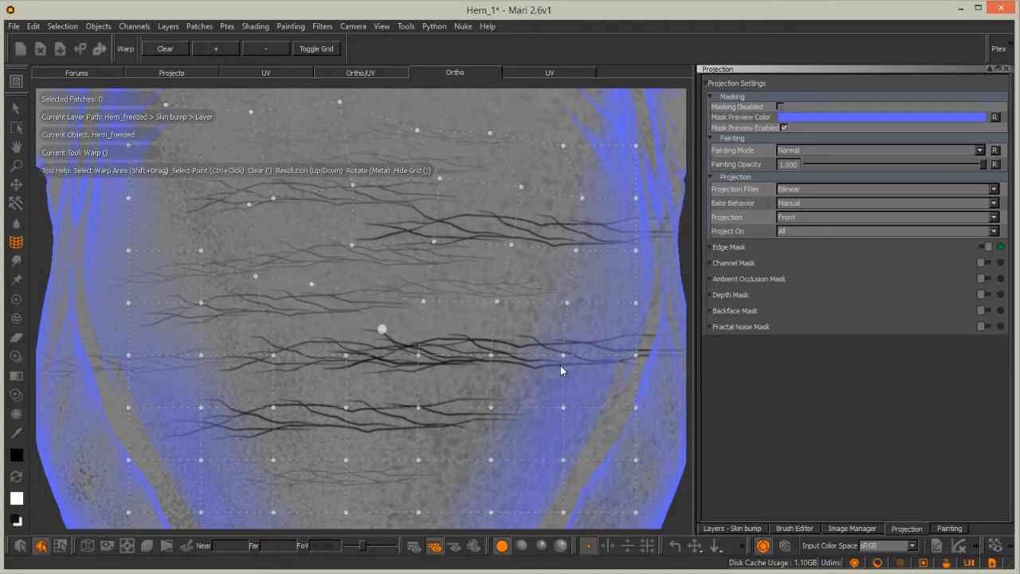
Warp the outer ends of the middle wrinkles downward on the right side of the forehead.
drag(635, 355, 590, 390)
drag(564, 356, 545, 402)
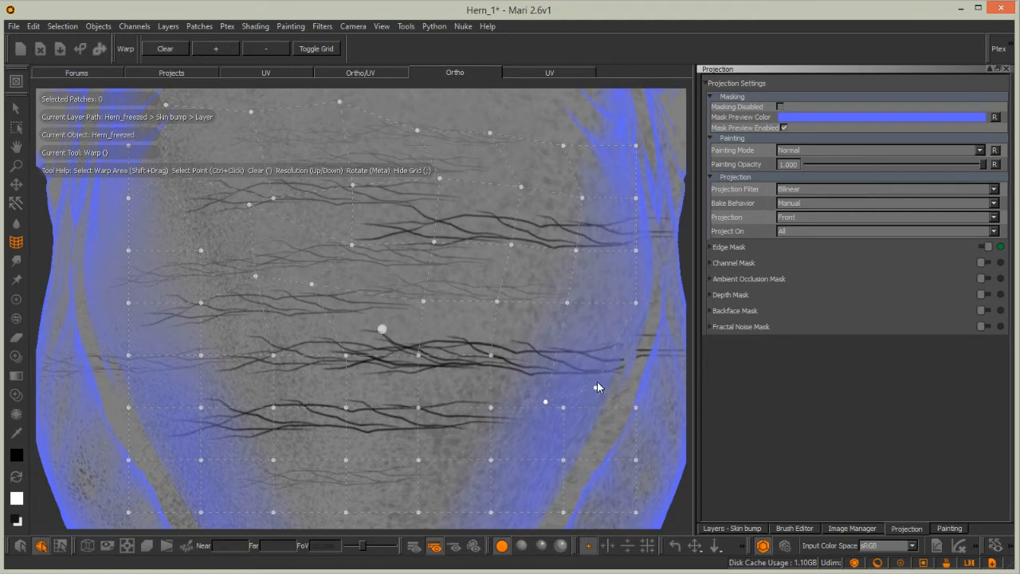
drag(635, 304, 619, 346)
drag(567, 304, 569, 321)
drag(497, 302, 504, 287)
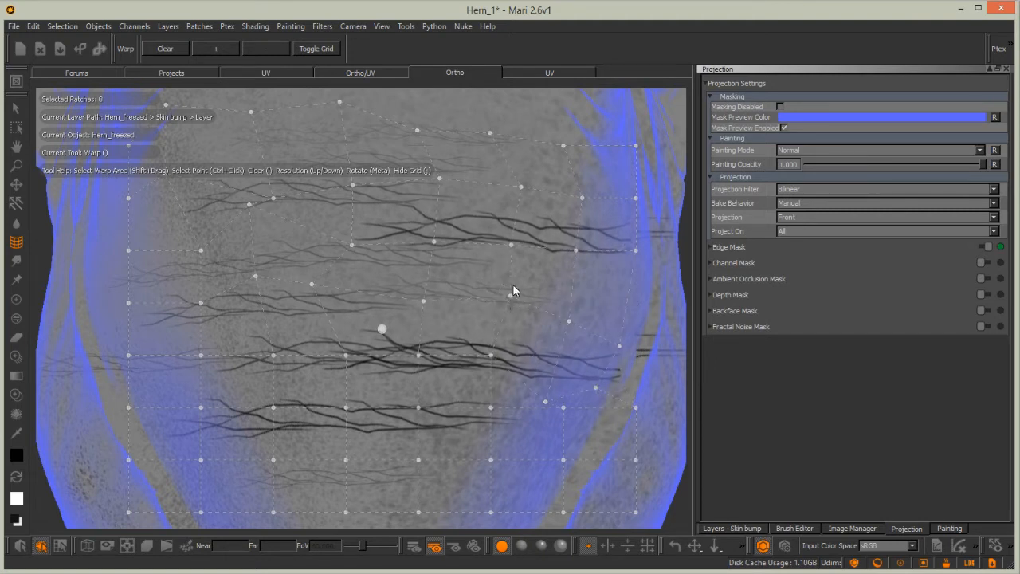
Spread the warp grid outward along the left side of the forehead, reshaping the middle and lower wrinkles there.
drag(129, 354, 136, 369)
drag(114, 320, 108, 322)
drag(128, 250, 100, 263)
drag(128, 197, 89, 216)
drag(201, 250, 148, 255)
drag(253, 276, 240, 246)
drag(200, 303, 168, 290)
drag(201, 356, 179, 345)
drag(274, 407, 262, 432)
drag(346, 459, 344, 472)
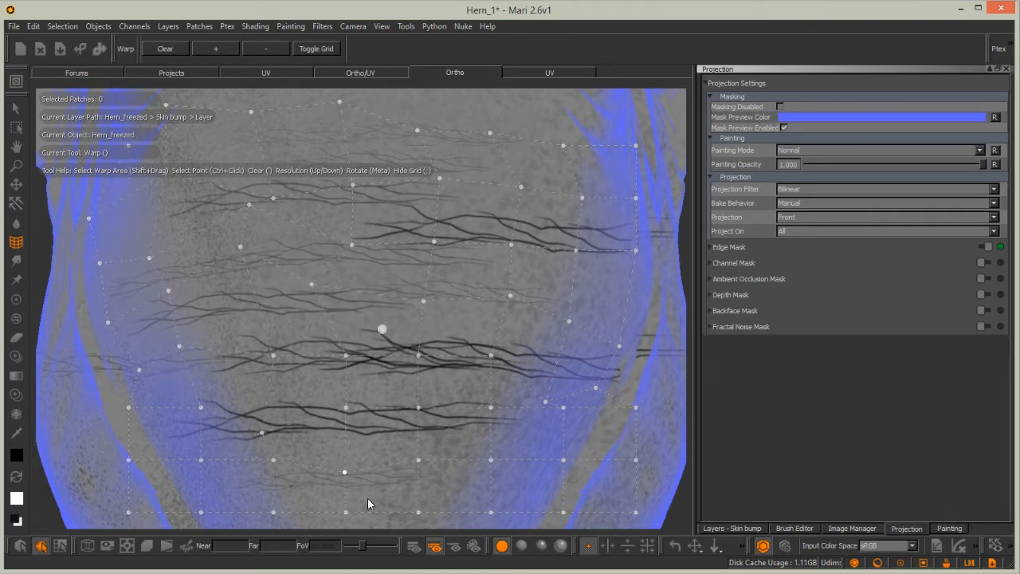
Bend the lowest forehead wrinkles downward by lowering the warp points beneath and to the right of them.
drag(418, 459, 417, 476)
drag(491, 460, 513, 488)
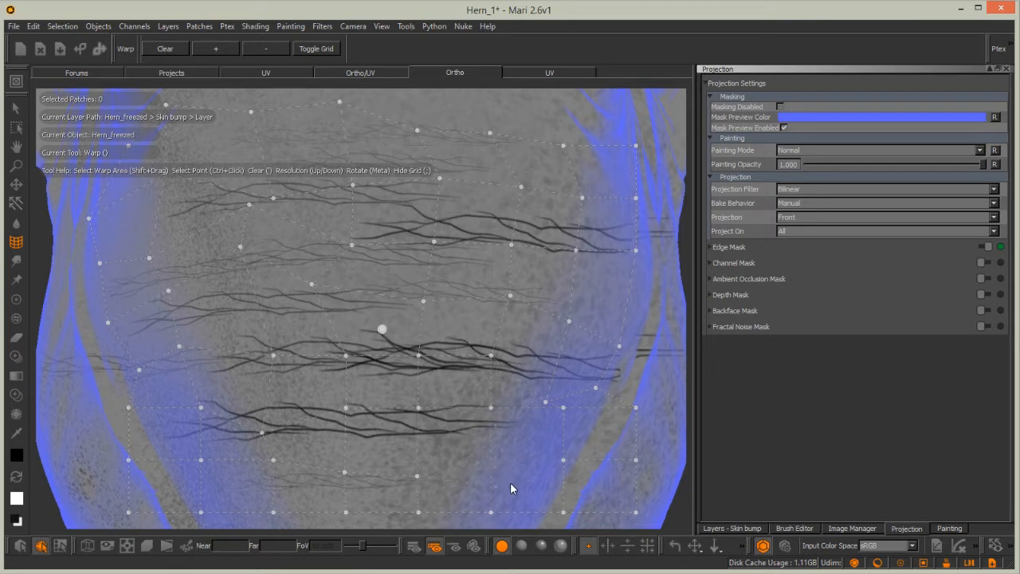
drag(491, 408, 531, 446)
drag(545, 402, 574, 494)
drag(529, 446, 534, 452)
drag(345, 407, 344, 440)
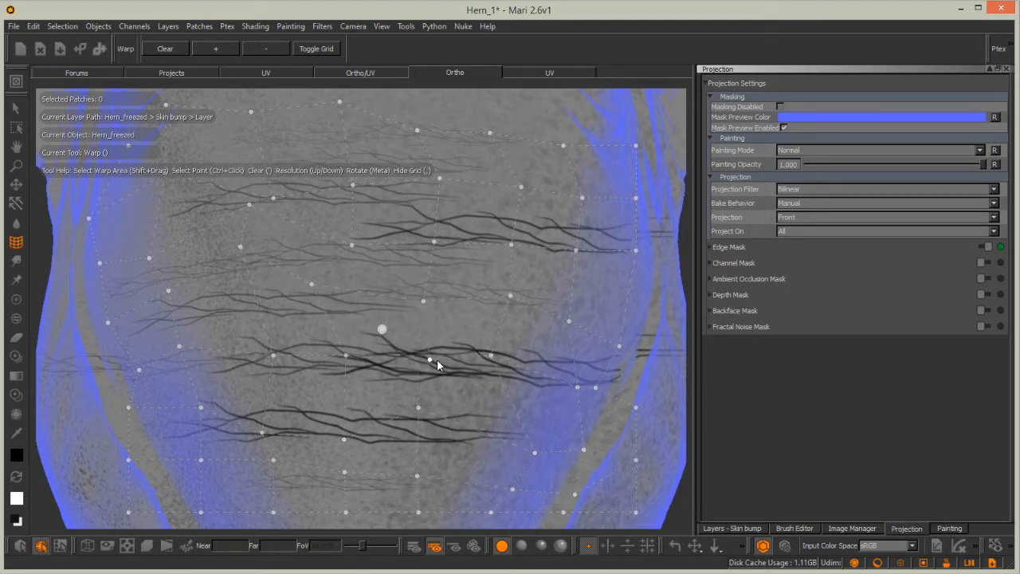
Curve the right ends of the dark upper and middle wrinkles downward and lower the left edge's warp point.
drag(491, 354, 527, 361)
drag(430, 360, 441, 323)
drag(510, 296, 503, 320)
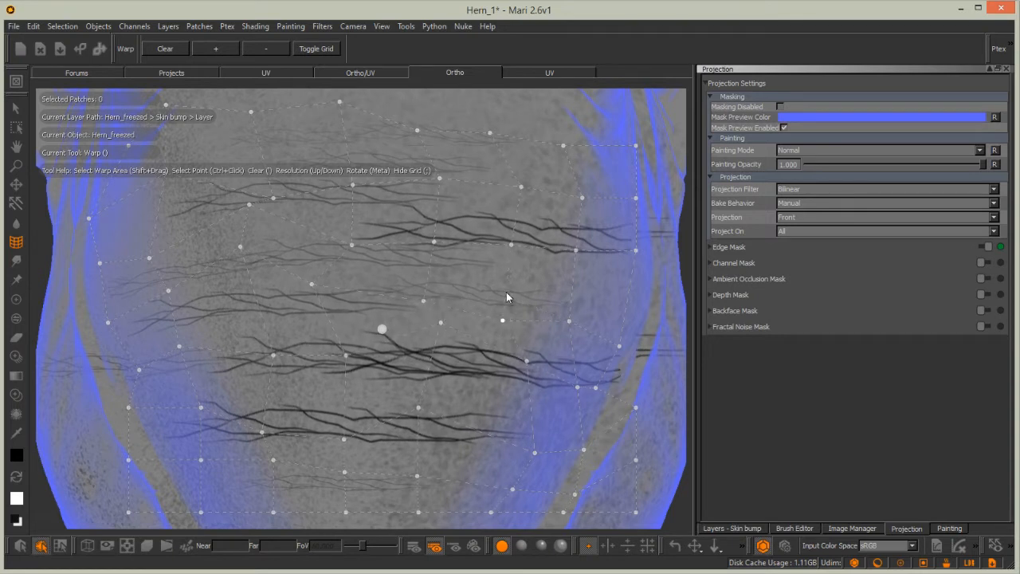
drag(636, 198, 642, 279)
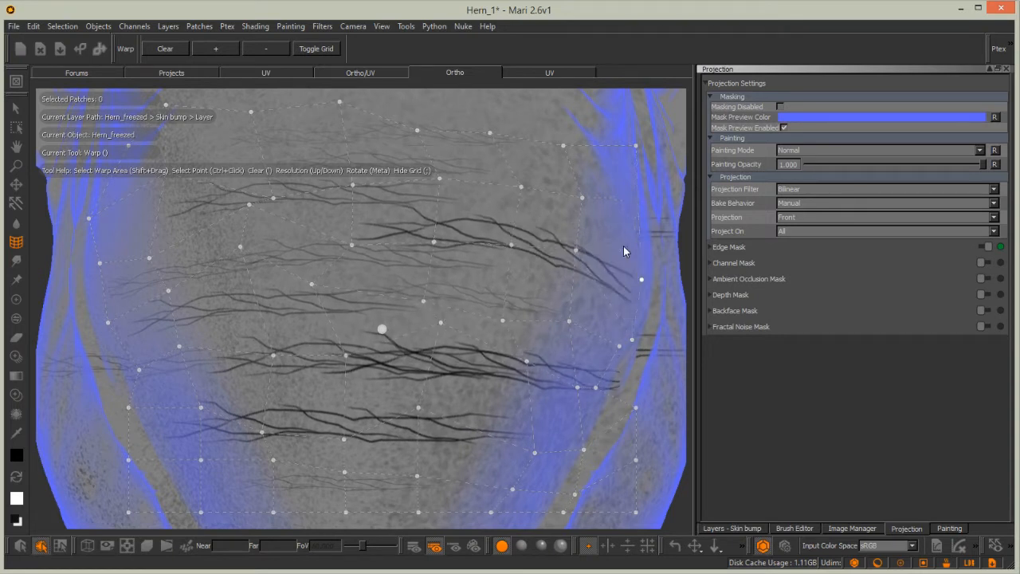
drag(107, 321, 106, 350)
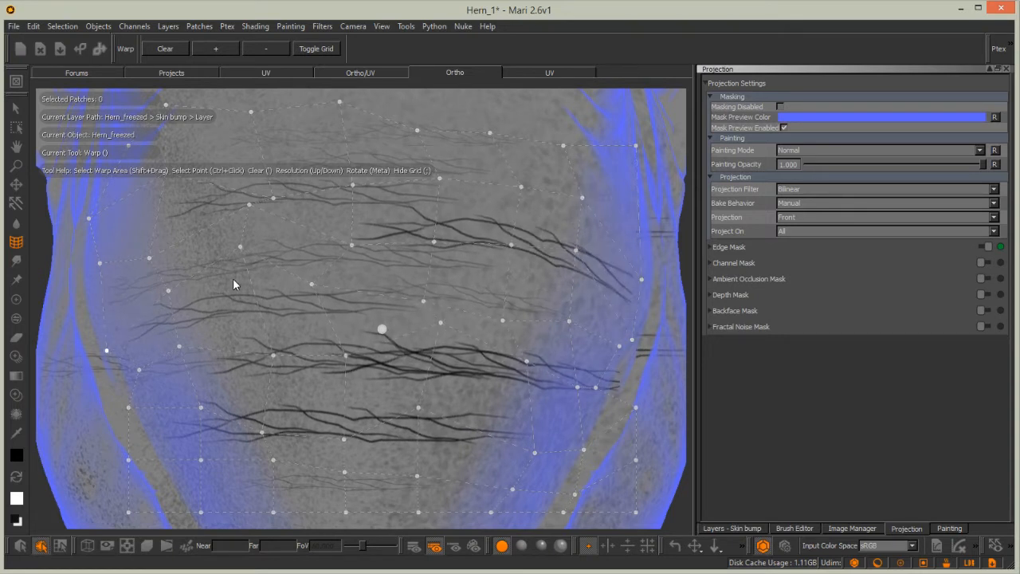
Raise the warp points across the centre and upper forehead so the upper wrinkles arch upward.
drag(240, 247, 242, 236)
drag(312, 283, 369, 199)
drag(510, 245, 516, 226)
drag(433, 241, 435, 200)
drag(416, 129, 429, 93)
drag(489, 133, 511, 106)
drag(563, 146, 597, 125)
drag(251, 112, 239, 93)
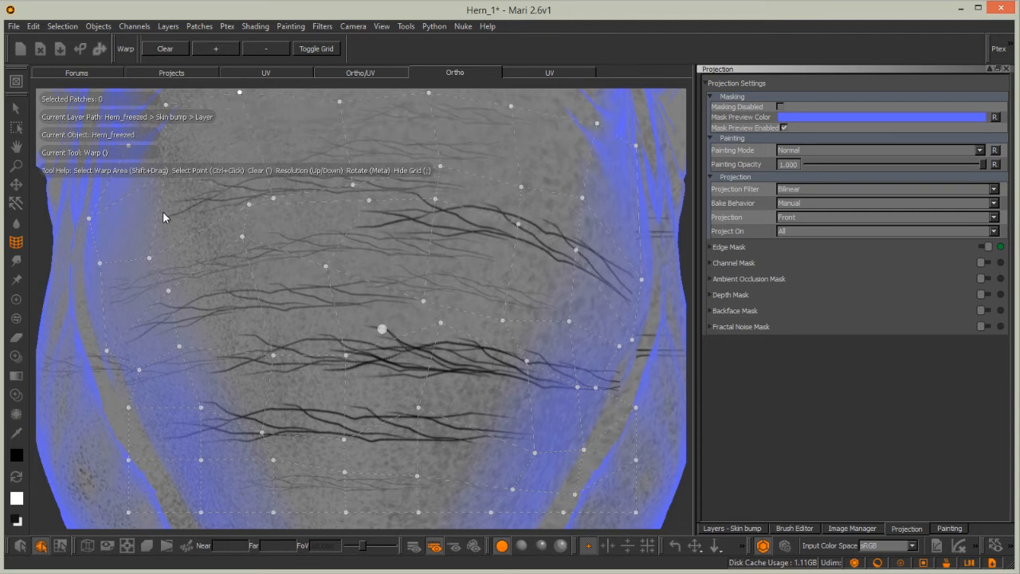
Refine the arch of the left and central wrinkles by adjusting the inner warp points.
drag(150, 257, 154, 228)
drag(241, 237, 241, 166)
drag(369, 200, 329, 185)
drag(245, 227, 259, 267)
drag(273, 355, 259, 335)
drag(346, 356, 349, 318)
drag(441, 323, 429, 336)
drag(418, 408, 421, 383)
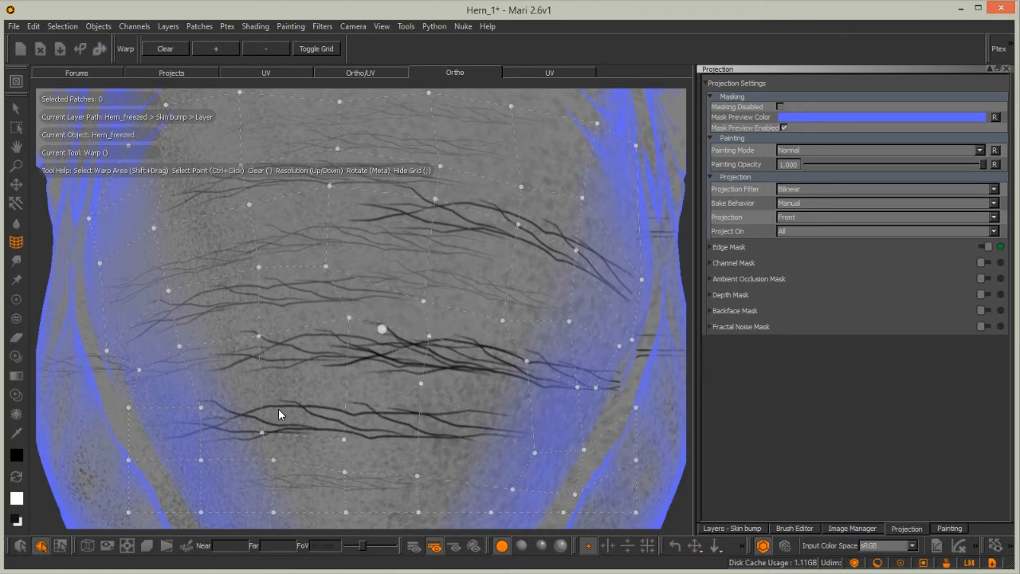
Bake the warped wrinkles onto the model and return to the Paint tool.
key(b)
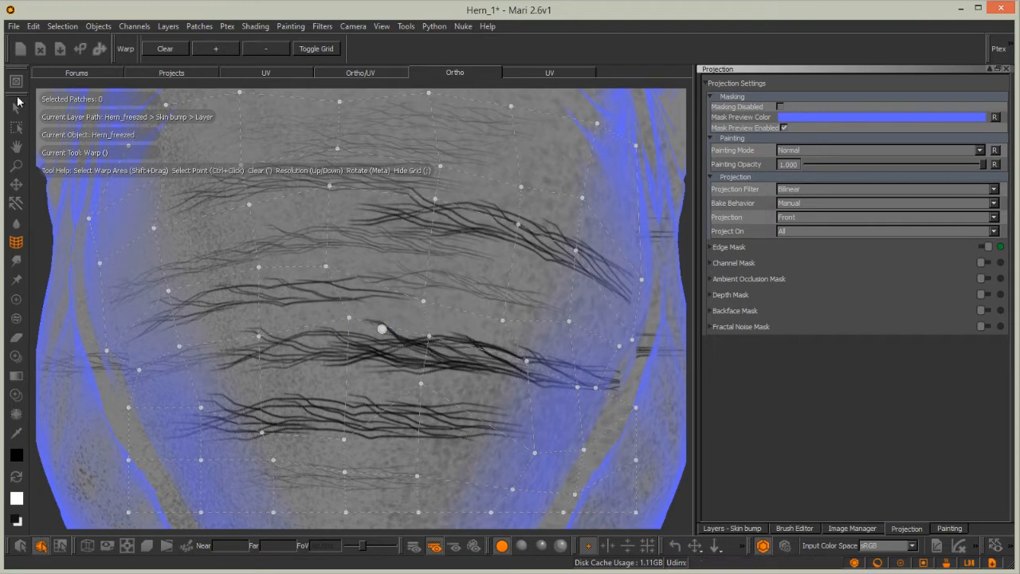
click(17, 82)
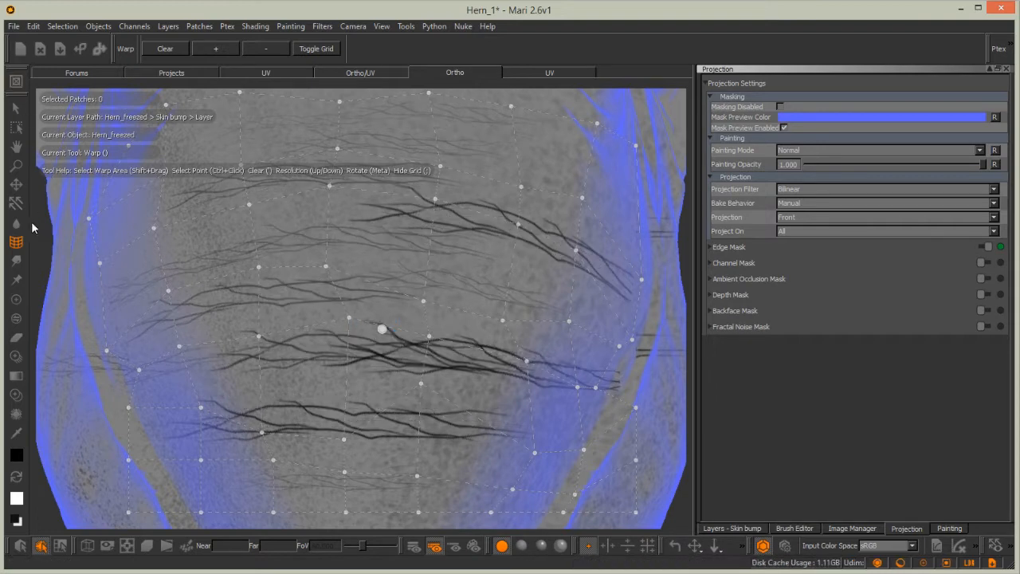
click(17, 300)
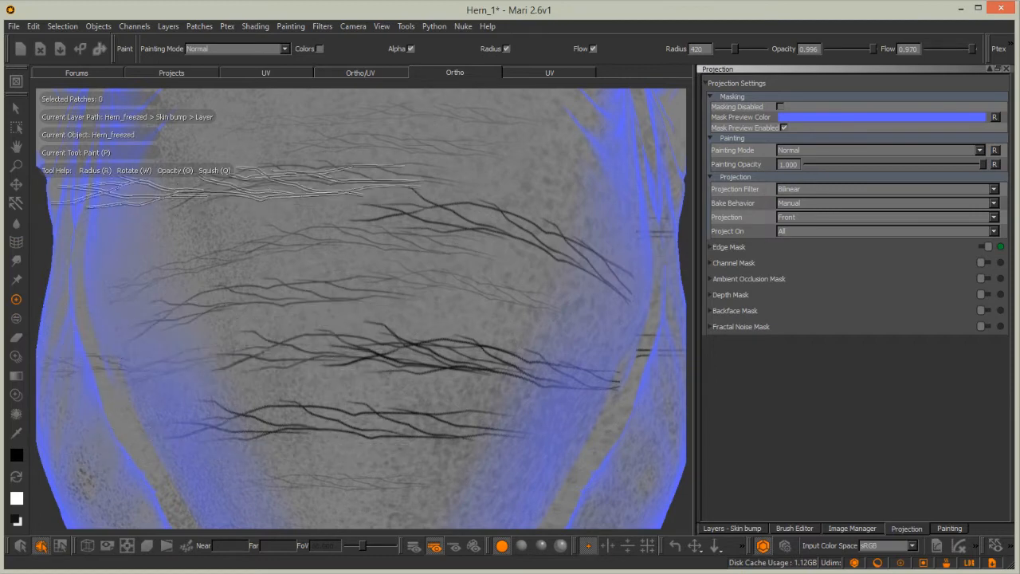
Switch the viewport to full lighting, show the Shaders palette and display the head with the BRDF shader.
alt+drag(240, 428, 315, 388)
alt+middle_drag(313, 385, 410, 262)
alt+right_drag(410, 262, 367, 276)
mouse_move(374, 273)
alt+mouse_down()
mouse_move(368, 366)
mouse_move(318, 348)
mouse_move(415, 284)
mouse_move(477, 292)
alt+mouse_up()
alt+middle_drag(348, 314, 421, 377)
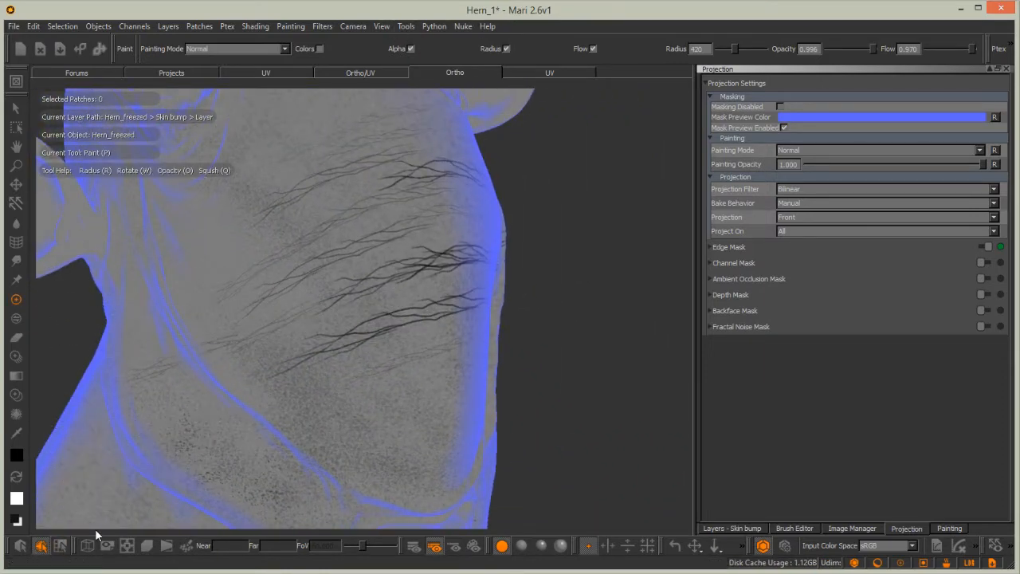
click(541, 545)
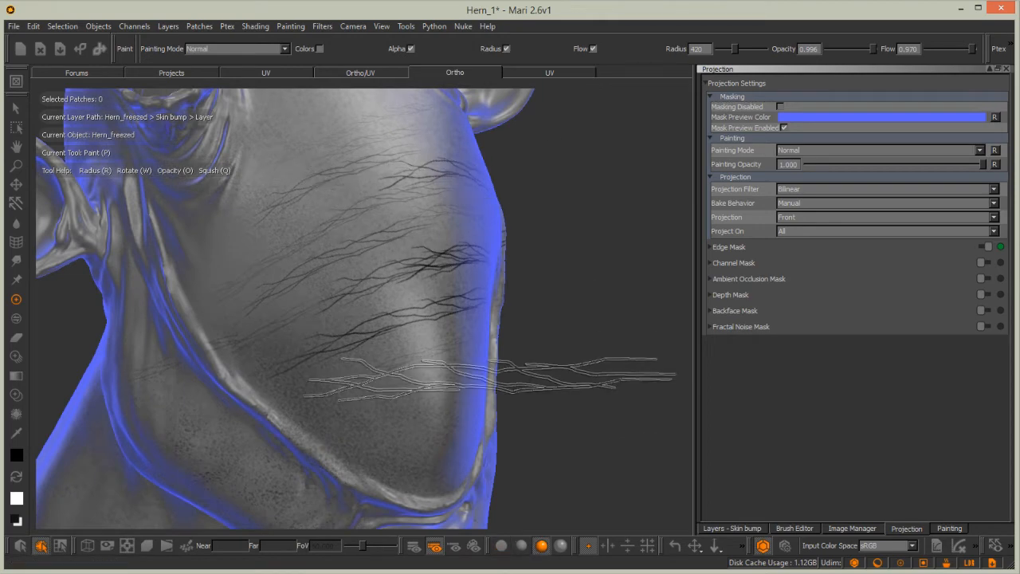
click(388, 28)
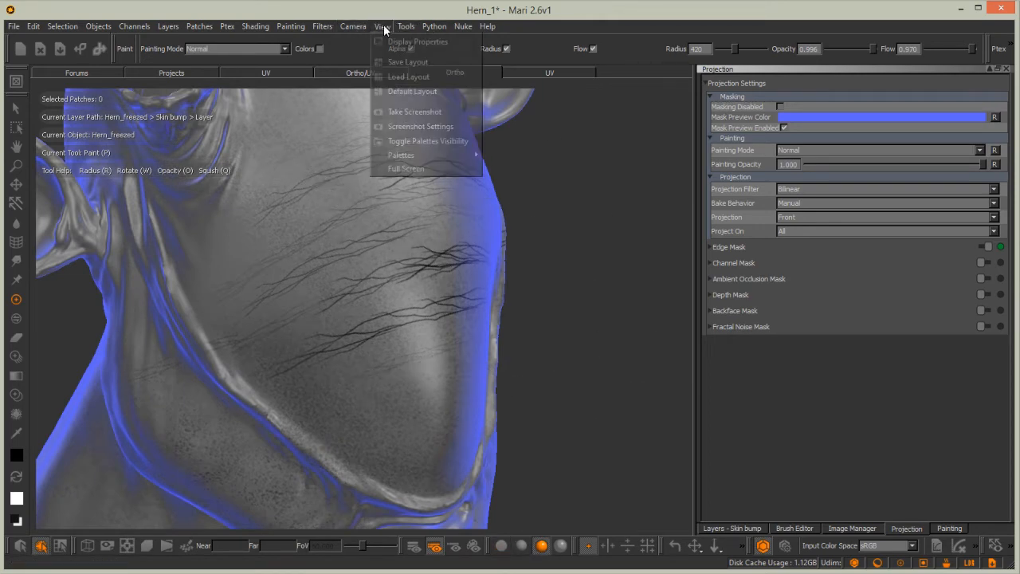
mouse_move(401, 155)
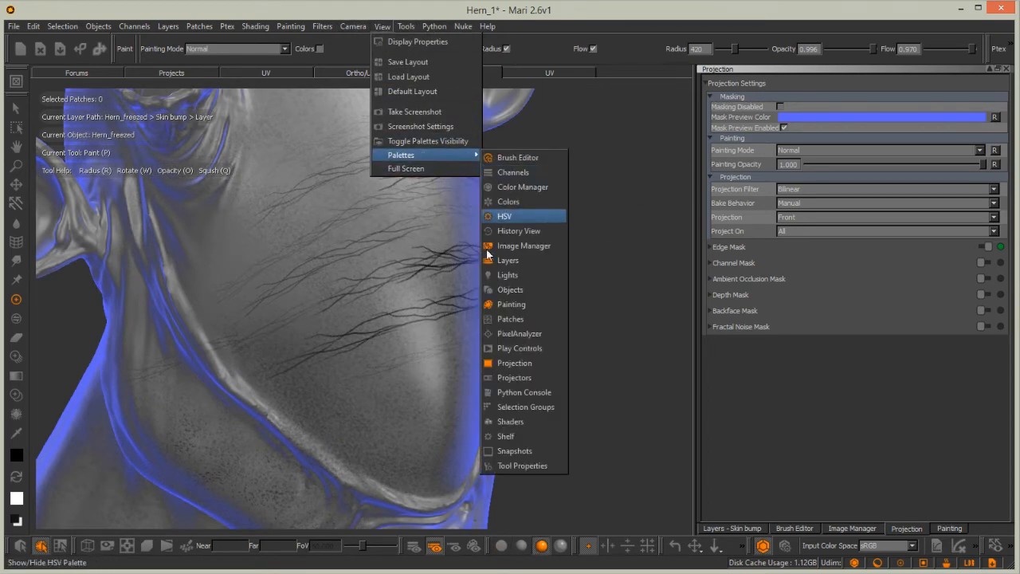
click(510, 423)
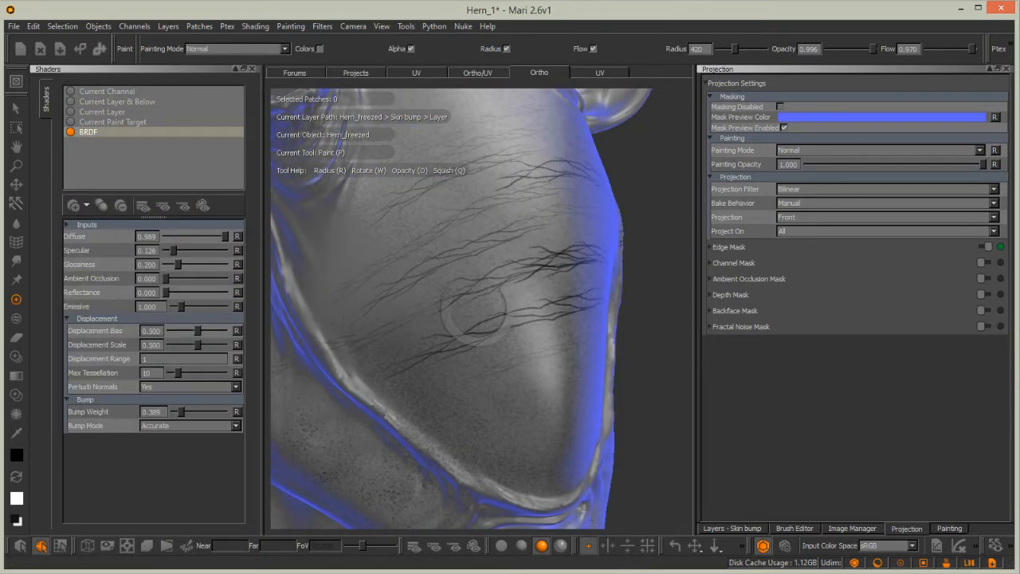
Add a mask to the wrinkles - forehead layer after checking the temple's bump, and close the Shaders palette.
mouse_move(450, 363)
alt+mouse_down()
mouse_move(422, 385)
mouse_move(521, 314)
mouse_move(463, 353)
mouse_move(431, 391)
mouse_move(453, 406)
alt+mouse_up()
alt+middle_drag(454, 405, 456, 446)
alt+drag(456, 446, 359, 407)
alt+right_drag(422, 359, 490, 338)
alt+drag(489, 338, 434, 350)
alt+middle_drag(434, 350, 406, 355)
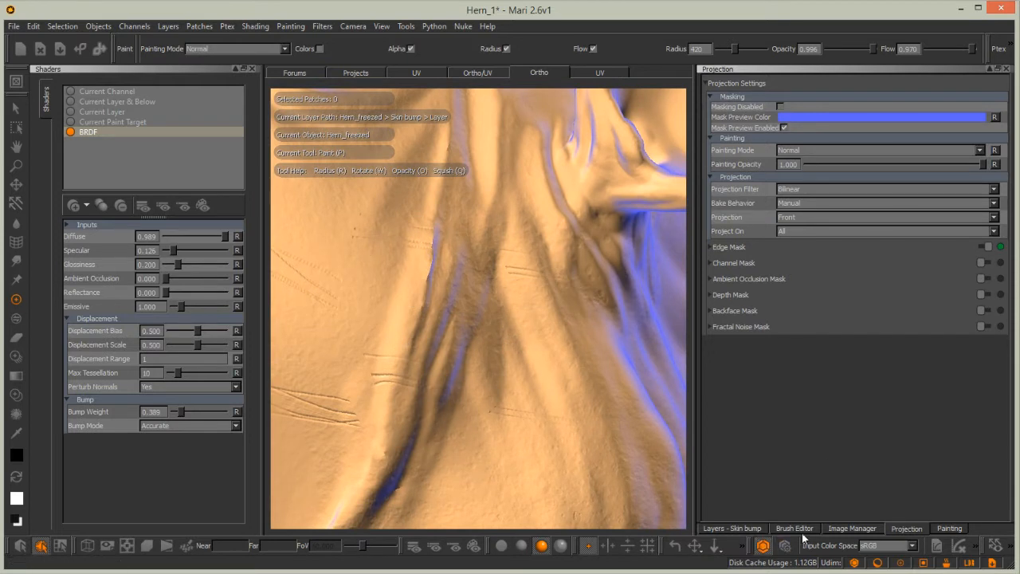
click(749, 528)
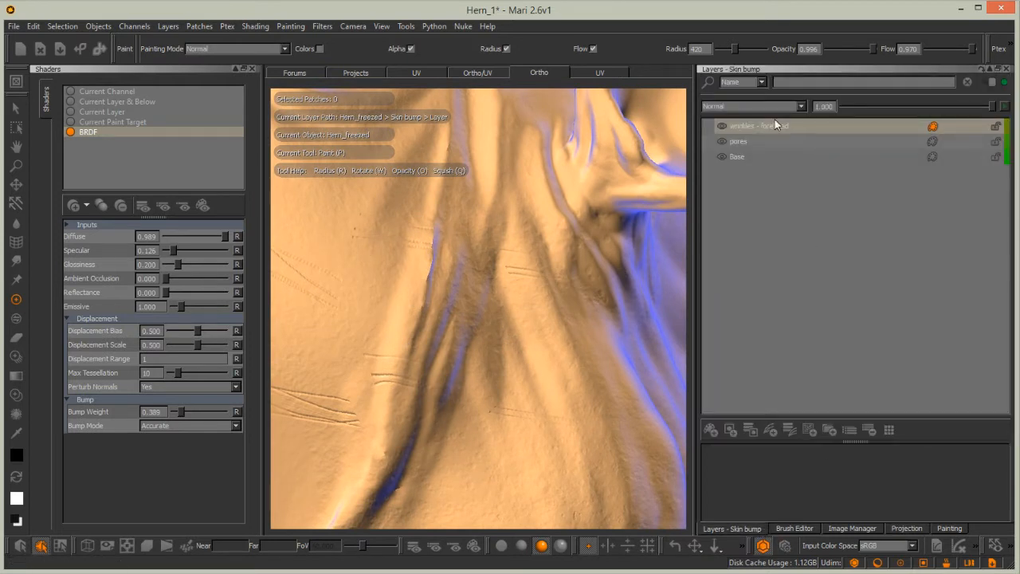
click(730, 428)
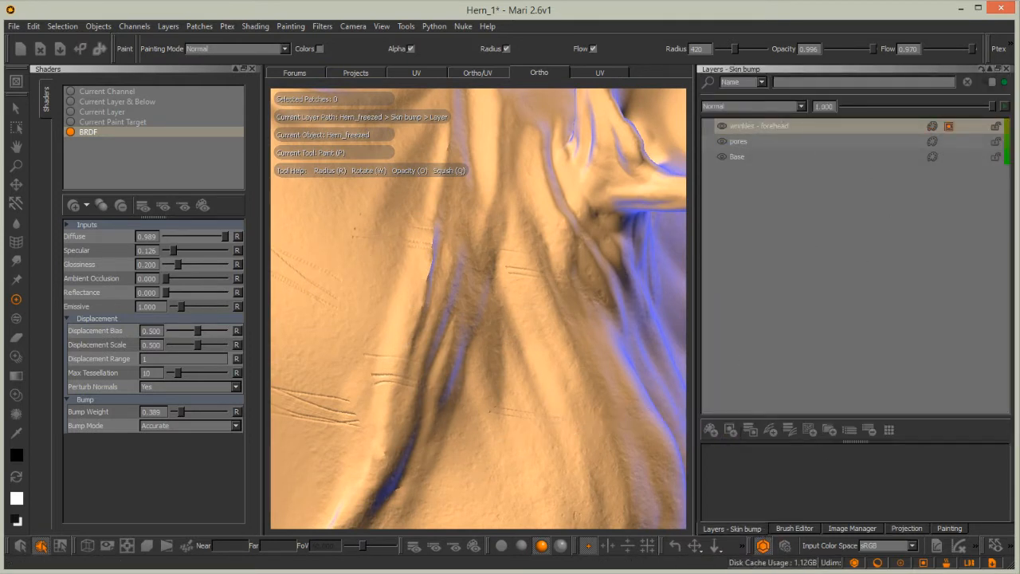
click(252, 68)
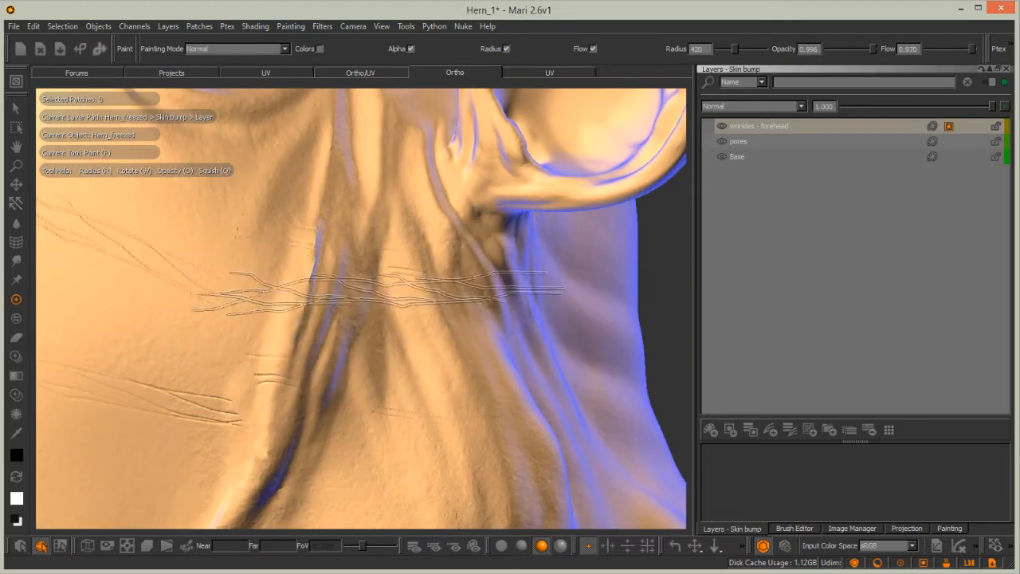
Mask out the stray wrinkle ends around the temple with a soft round brush at radius 30 and bake the strokes.
key(k)
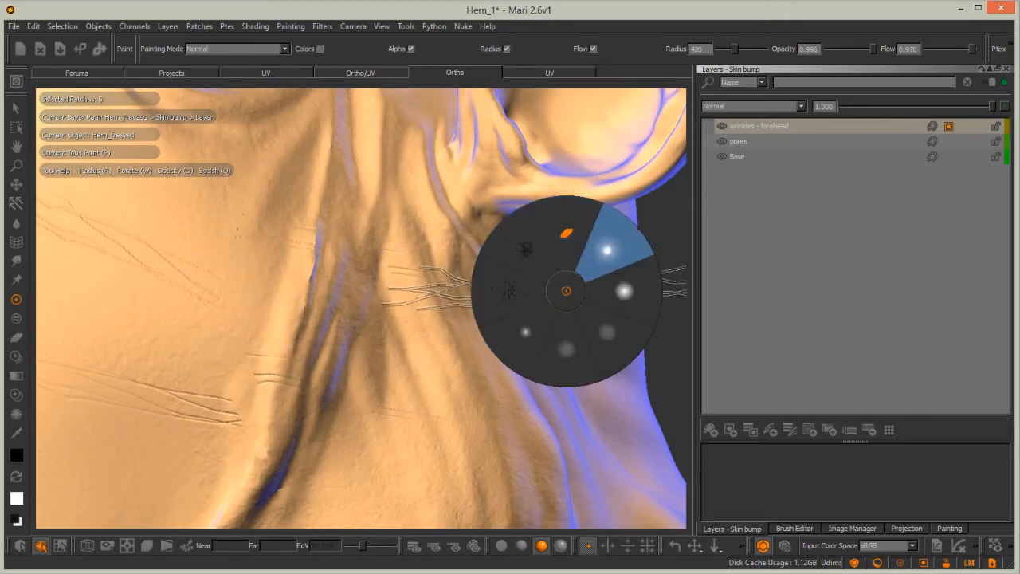
click(610, 244)
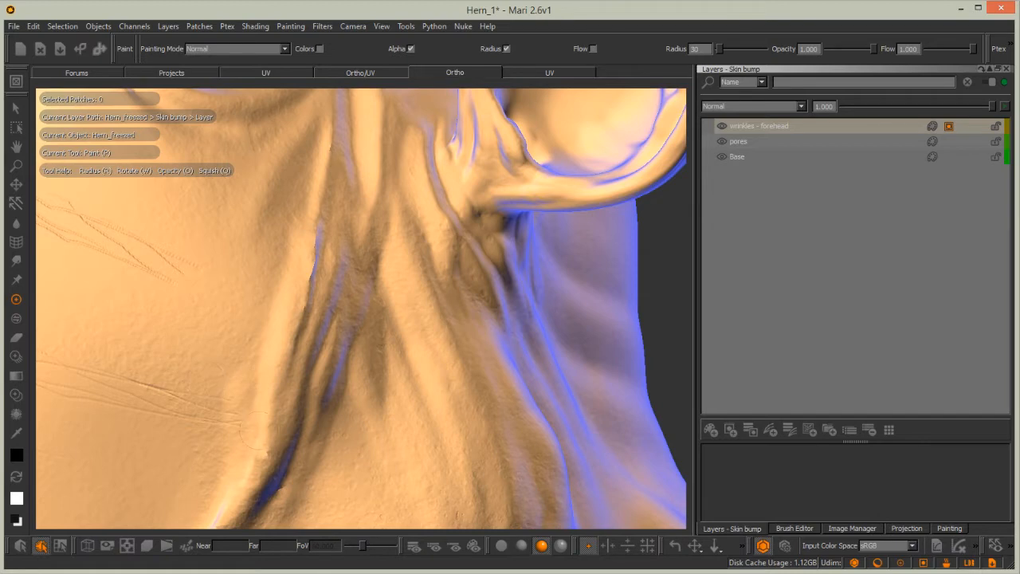
key(b)
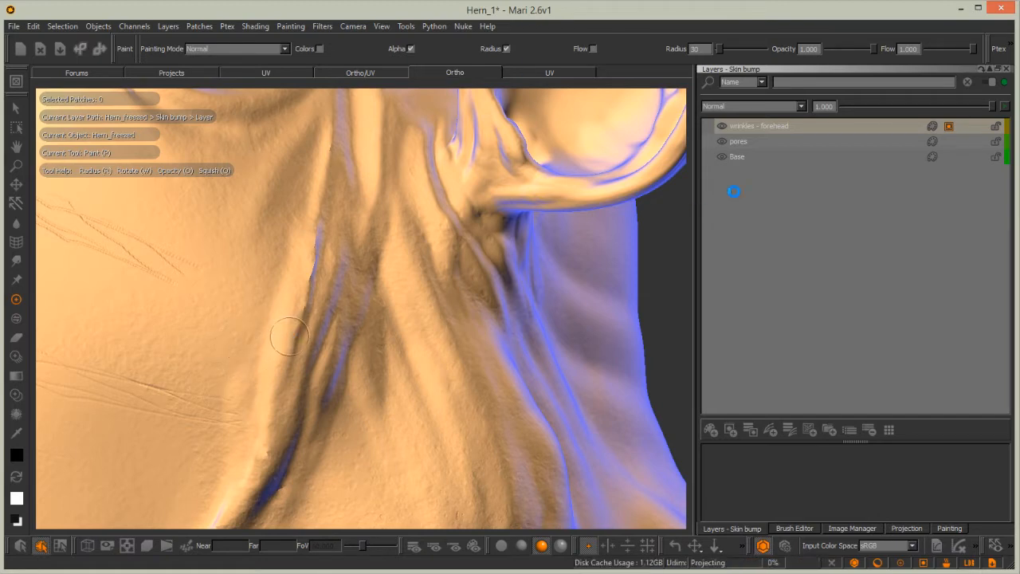
Examine the masked wrinkles from the other side of the head and across the forehead.
mouse_move(194, 326)
alt+mouse_down()
mouse_move(279, 292)
mouse_move(257, 285)
mouse_move(304, 342)
mouse_move(323, 316)
mouse_move(424, 250)
mouse_move(354, 339)
mouse_move(393, 354)
alt+mouse_up()
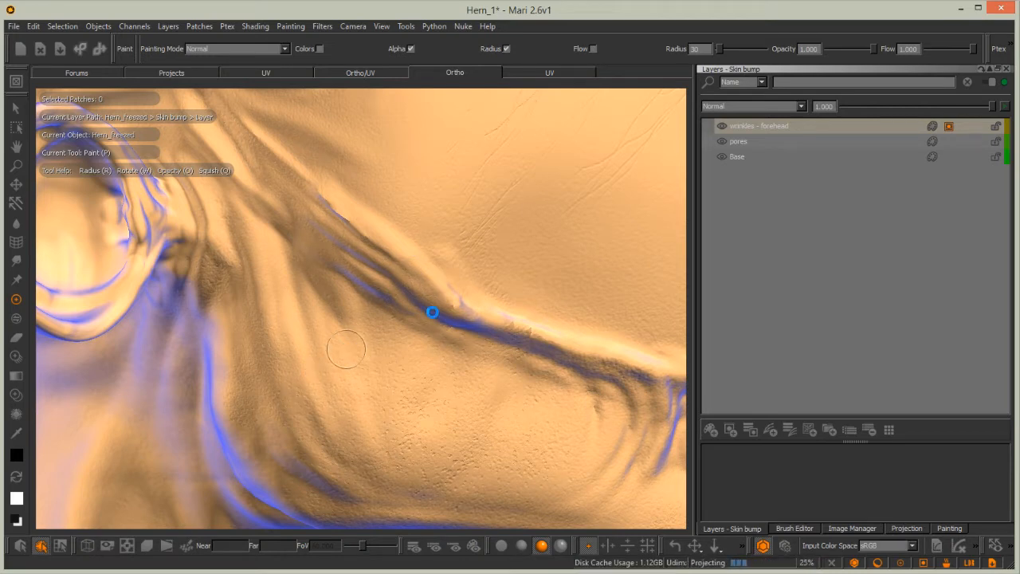
alt+drag(476, 375, 375, 285)
mouse_move(376, 284)
alt+middle_down()
mouse_move(392, 385)
mouse_move(381, 403)
alt+middle_up()
mouse_move(380, 403)
alt+mouse_down()
mouse_move(439, 234)
mouse_move(430, 221)
alt+mouse_up()
alt+middle_drag(430, 221, 349, 250)
alt+drag(348, 249, 453, 224)
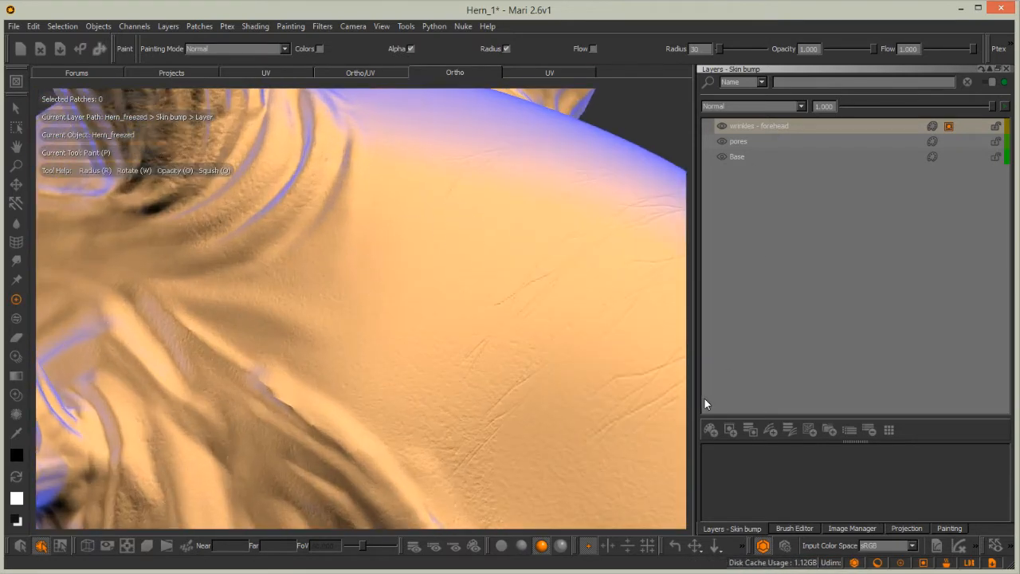
Remove the mask from the wrinkles - forehead layer and lower the layer's opacity to 0.485.
right_click(949, 126)
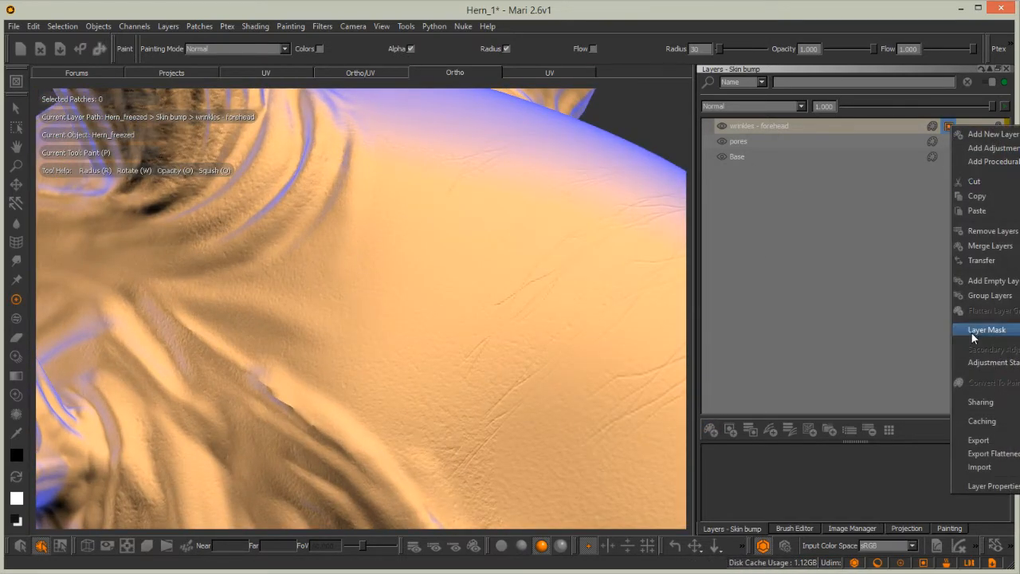
click(1019, 345)
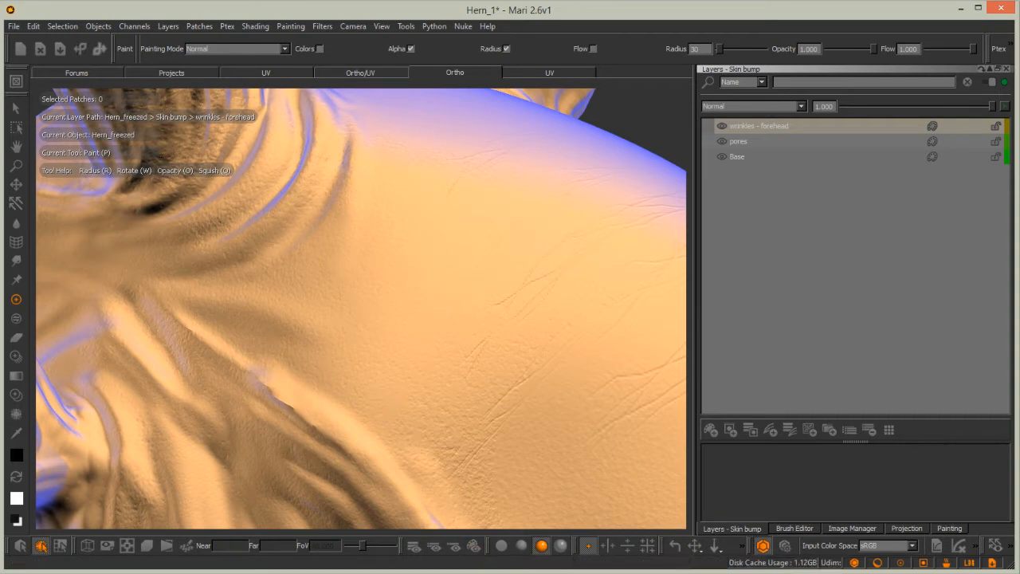
mouse_move(444, 298)
alt+mouse_down()
mouse_move(444, 276)
mouse_move(478, 287)
mouse_move(394, 335)
mouse_move(387, 303)
mouse_move(403, 334)
alt+mouse_up()
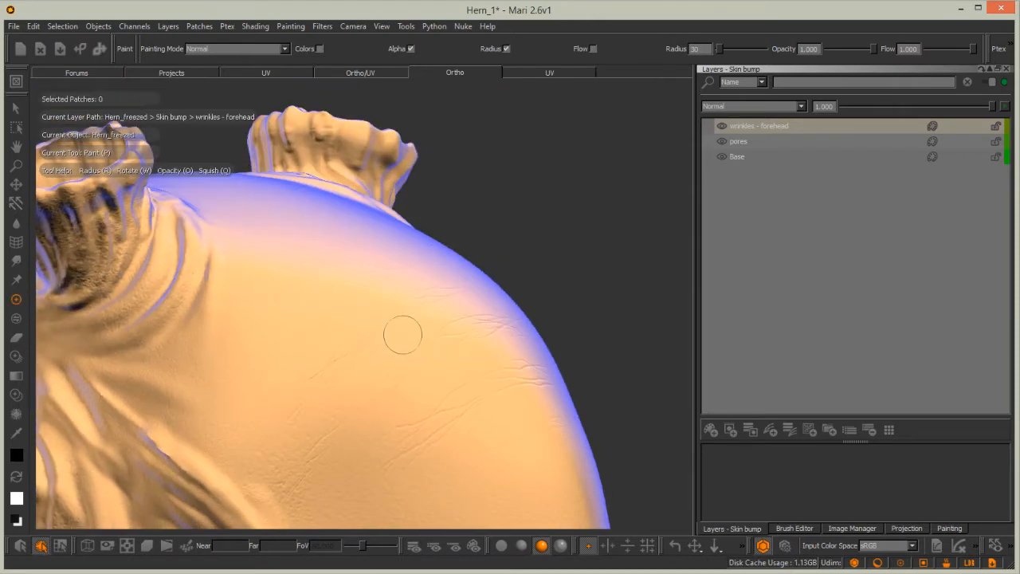
alt+right_drag(403, 334, 478, 334)
alt+drag(478, 335, 446, 359)
drag(973, 105, 922, 96)
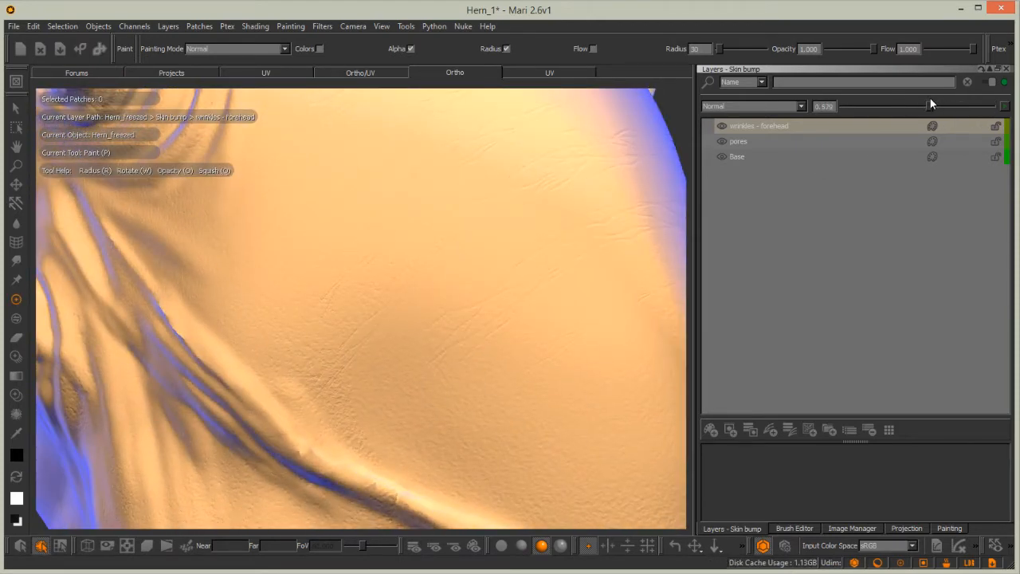
alt+right_drag(375, 309, 374, 353)
alt+middle_drag(373, 353, 335, 346)
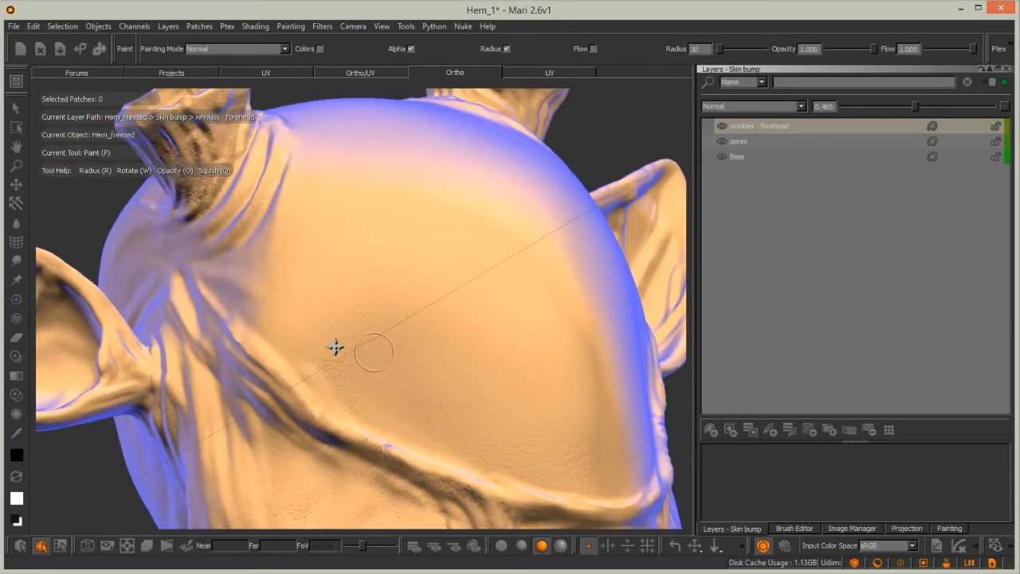
alt+drag(334, 345, 406, 327)
alt+middle_drag(328, 355, 388, 330)
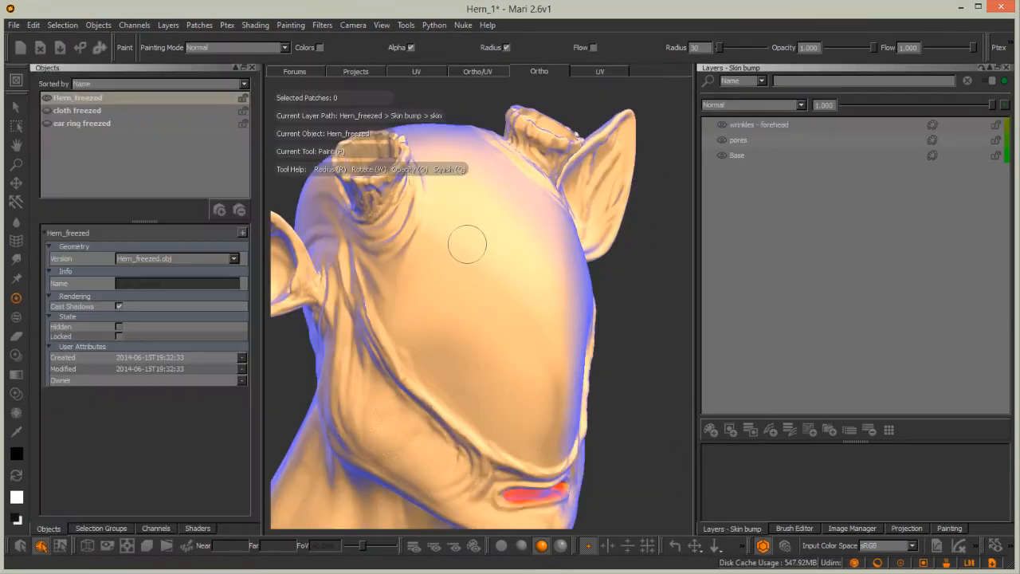
Add a new paint layer above wrinkles - forehead and name it Skin.
click(711, 431)
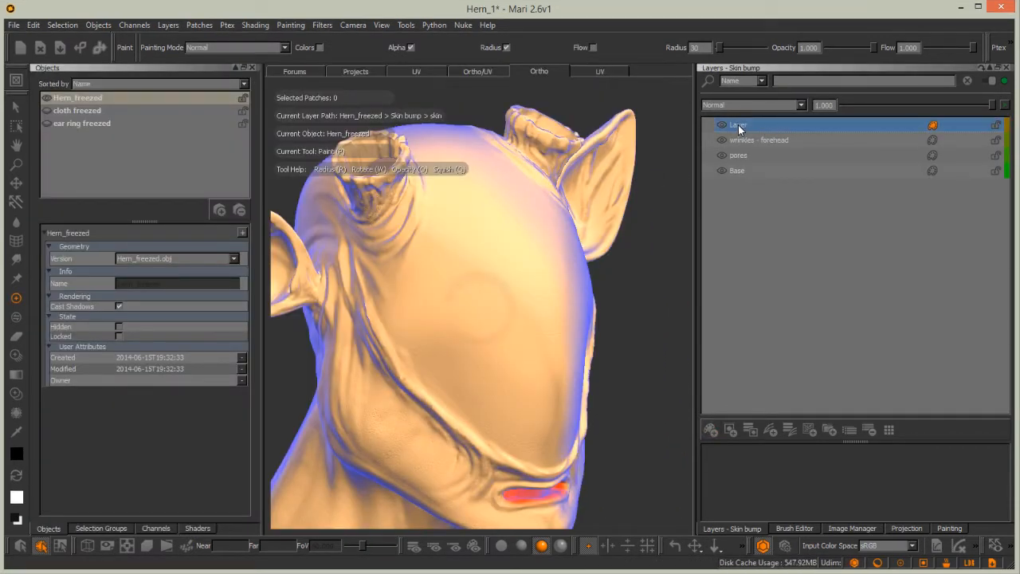
double_click(738, 127)
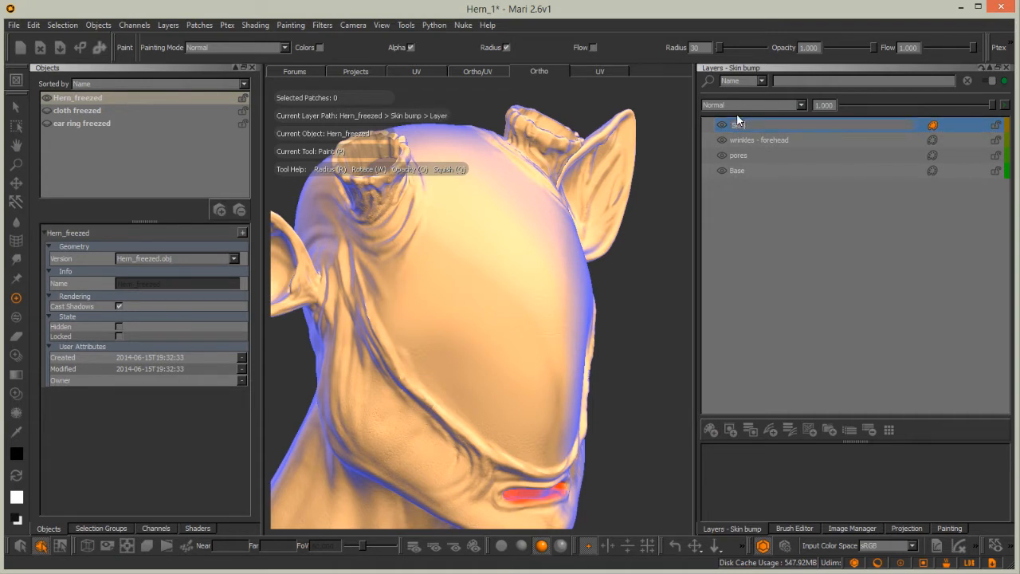
key(Return)
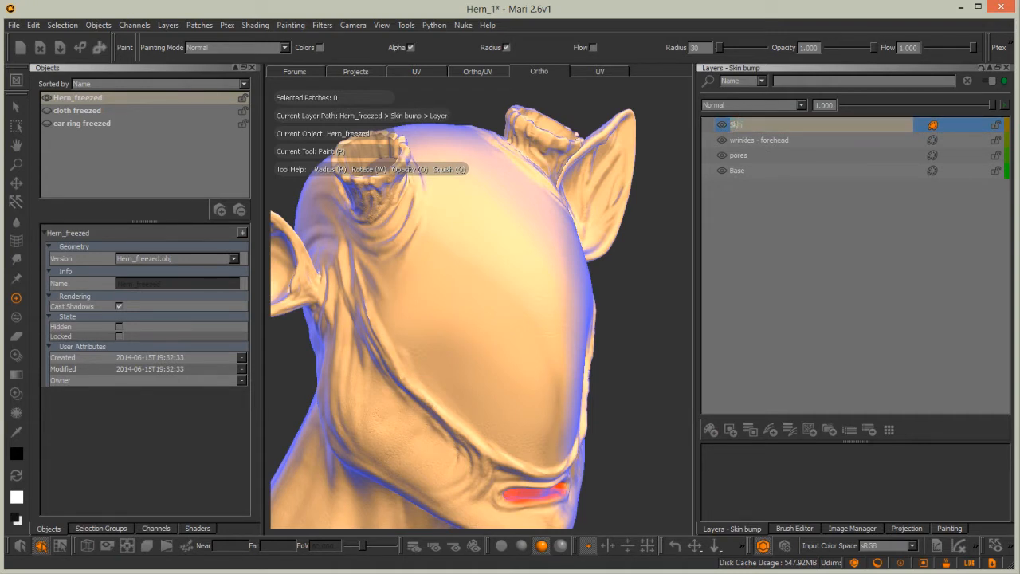
Review the channel list and the brush and projection settings for painting the face in the Skin bump channel.
click(197, 528)
click(150, 529)
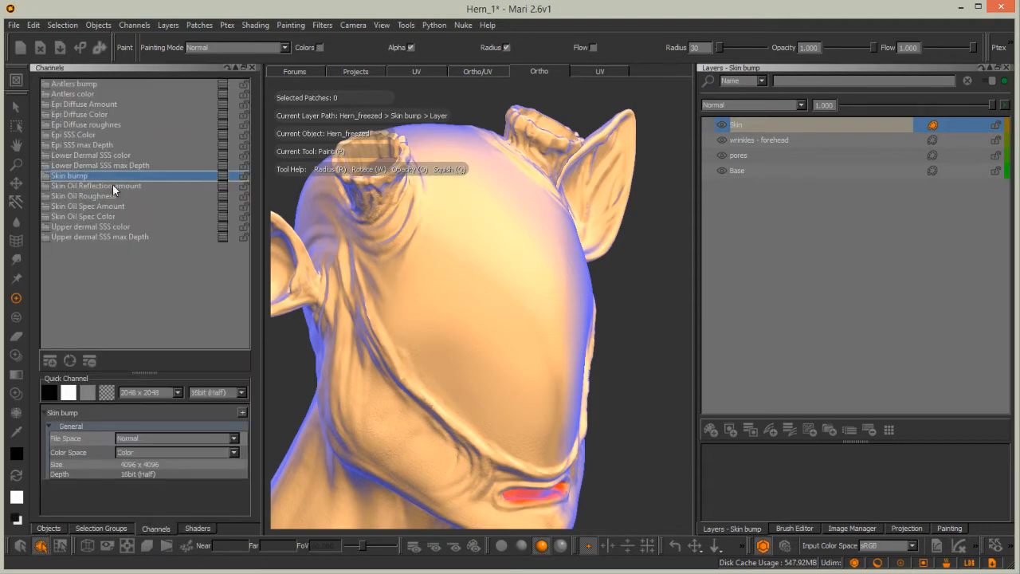
click(787, 530)
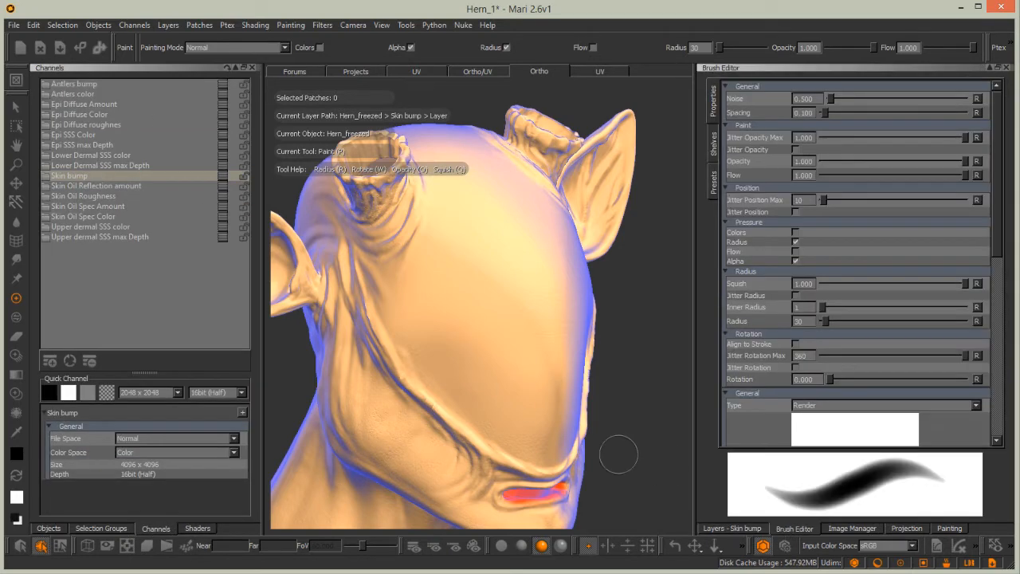
click(904, 530)
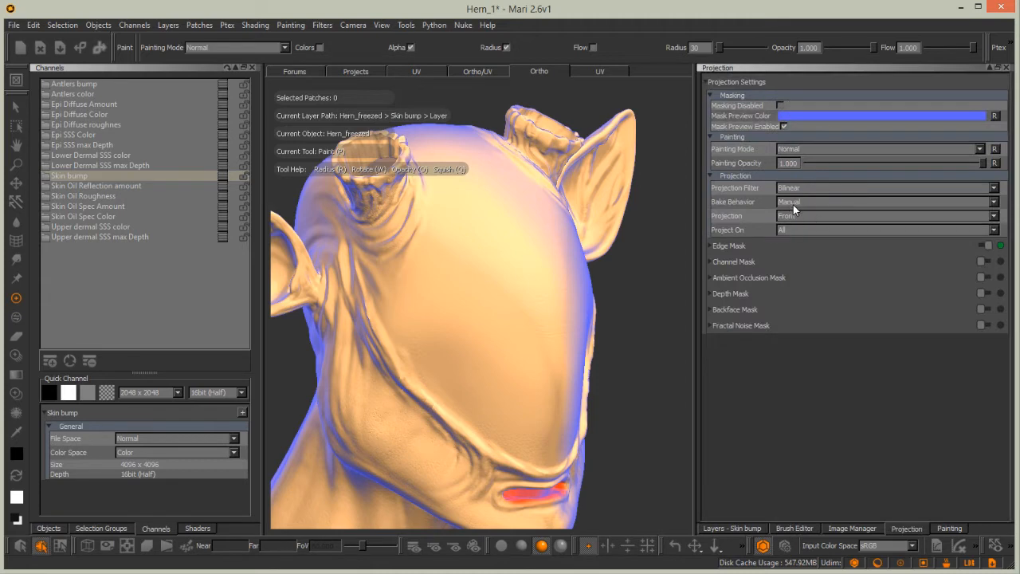
alt+drag(457, 327, 430, 339)
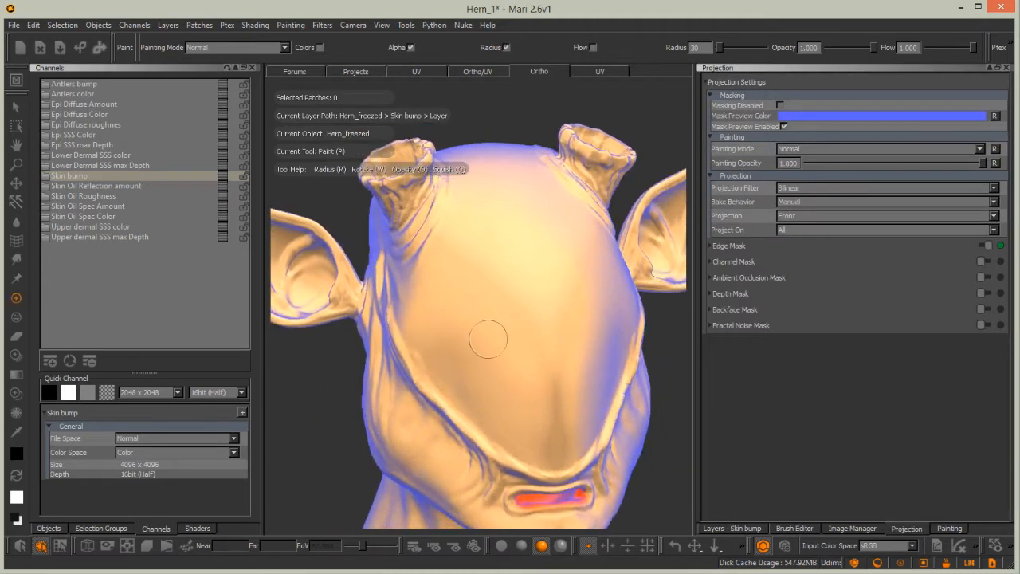
alt+right_drag(447, 339, 549, 333)
alt+drag(549, 333, 470, 274)
Browse the organic, pore and wrinkle brush shelves through to the Project shelf.
click(803, 529)
click(715, 152)
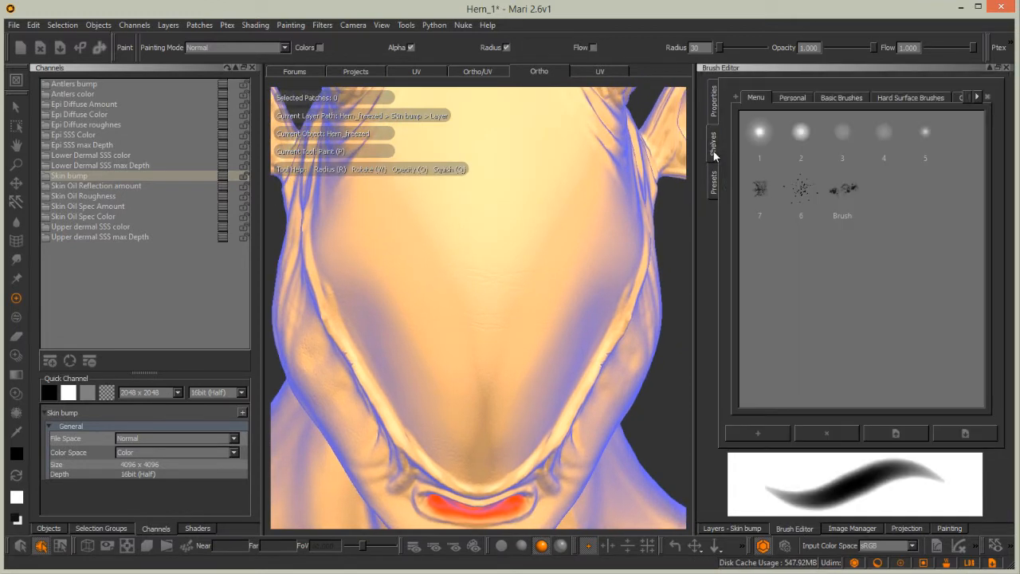
click(869, 100)
click(917, 98)
click(959, 97)
scroll(979, 170, down, 1)
drag(978, 172, 991, 331)
click(977, 97)
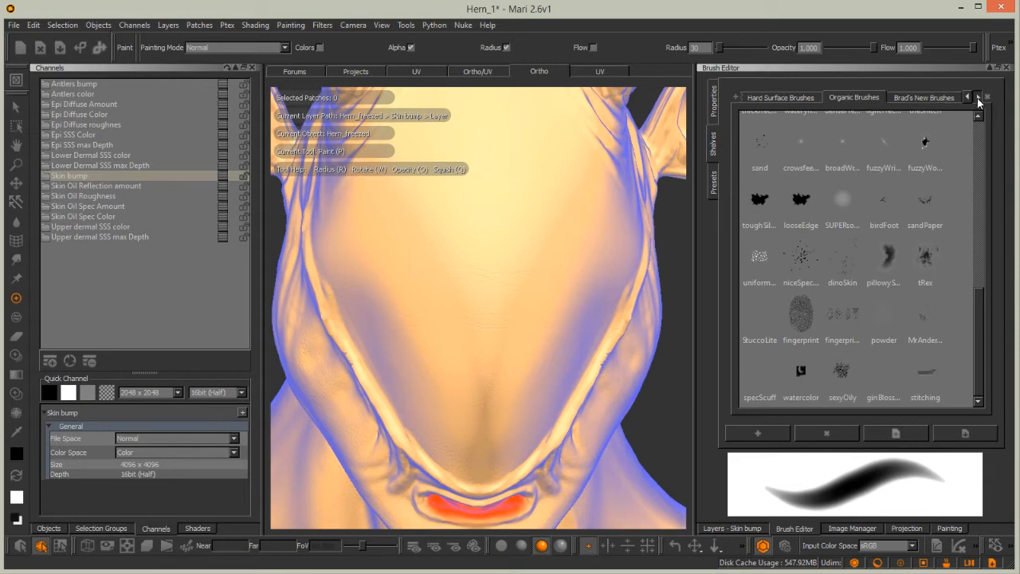
click(978, 97)
click(905, 97)
click(977, 97)
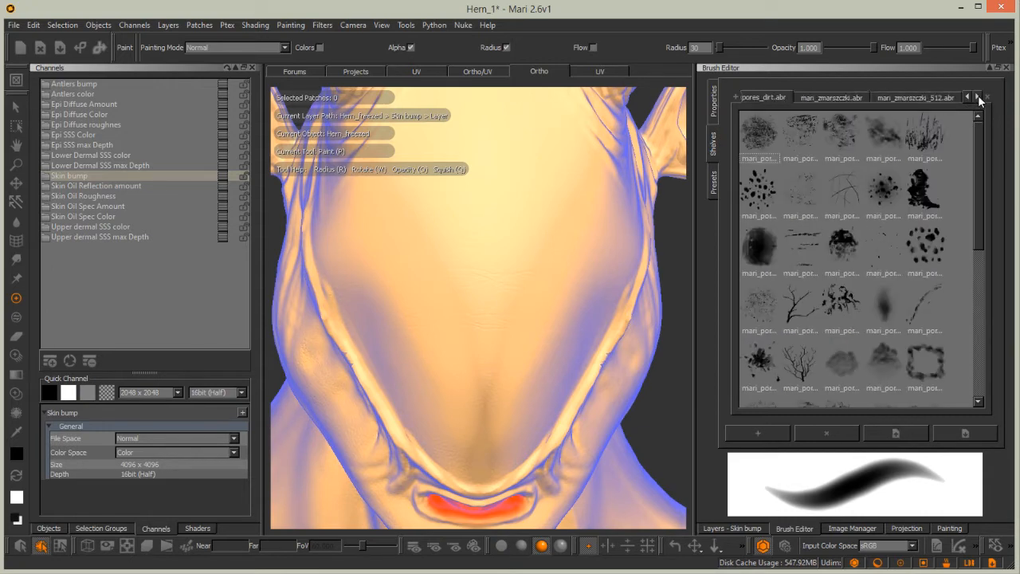
click(977, 97)
click(922, 98)
click(977, 97)
click(942, 98)
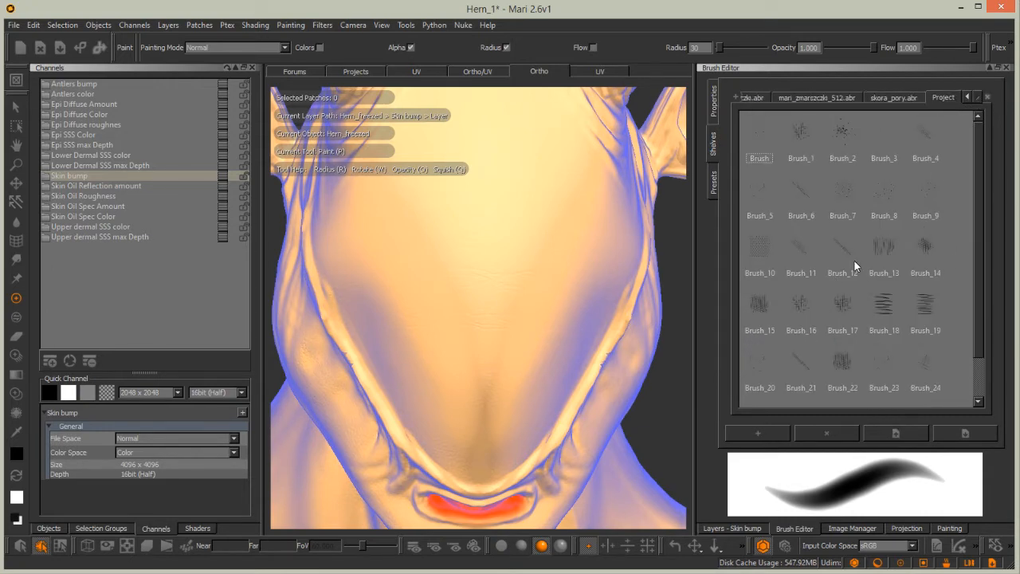
Compare Brush_13, Brush_15 and Brush_16 and choose the crosshatch Brush_17 for painting.
click(881, 248)
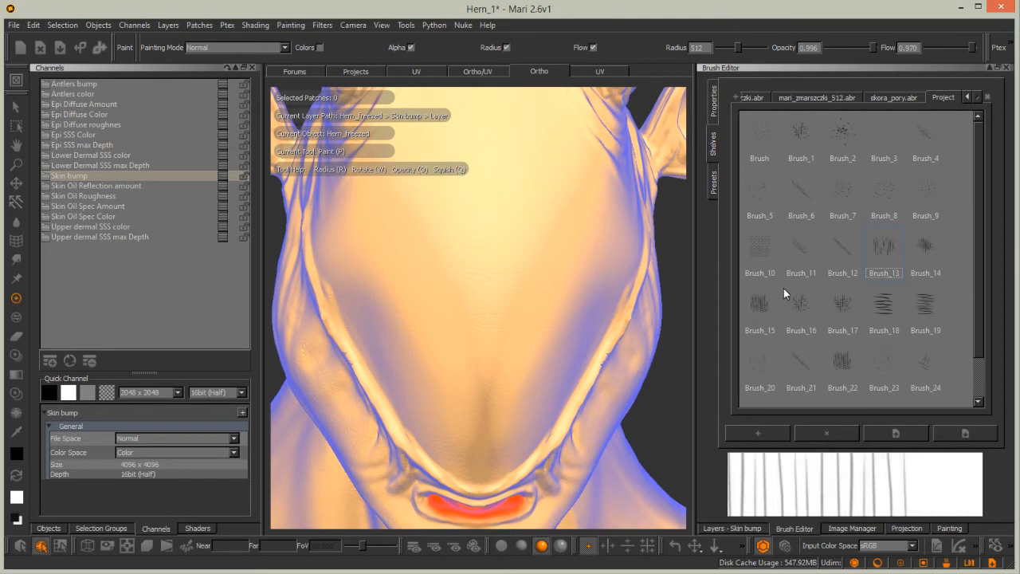
click(803, 304)
click(845, 305)
click(764, 304)
click(842, 304)
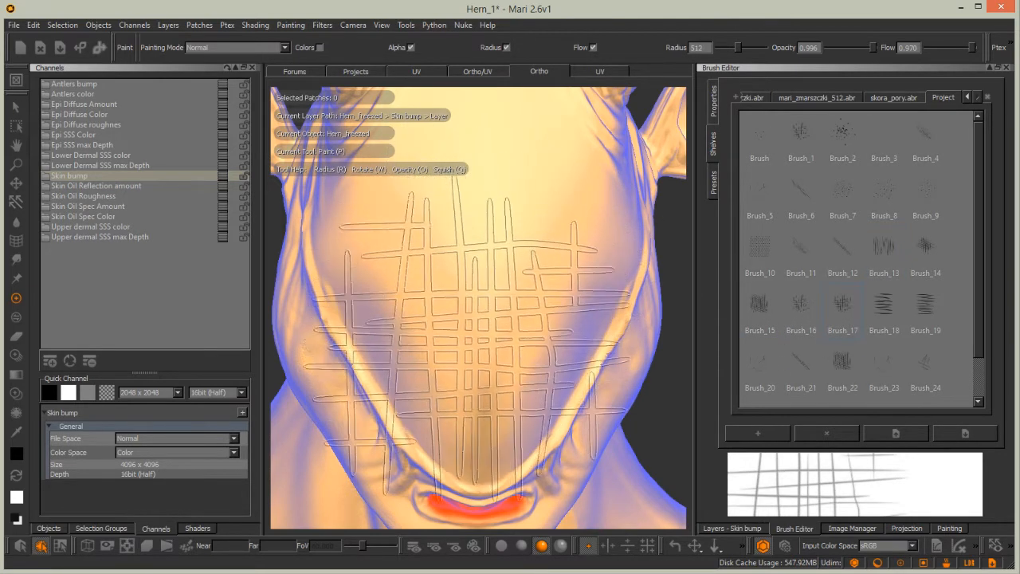
Reduce the brush radius to 278 and stamp crosshatched skin lines across the forehead and down the face.
key(Tab)
alt+middle_drag(511, 295, 503, 319)
mouse_move(503, 319)
alt+right_down()
mouse_move(539, 292)
mouse_move(627, 279)
alt+right_up()
key(r)
drag(455, 296, 269, 264)
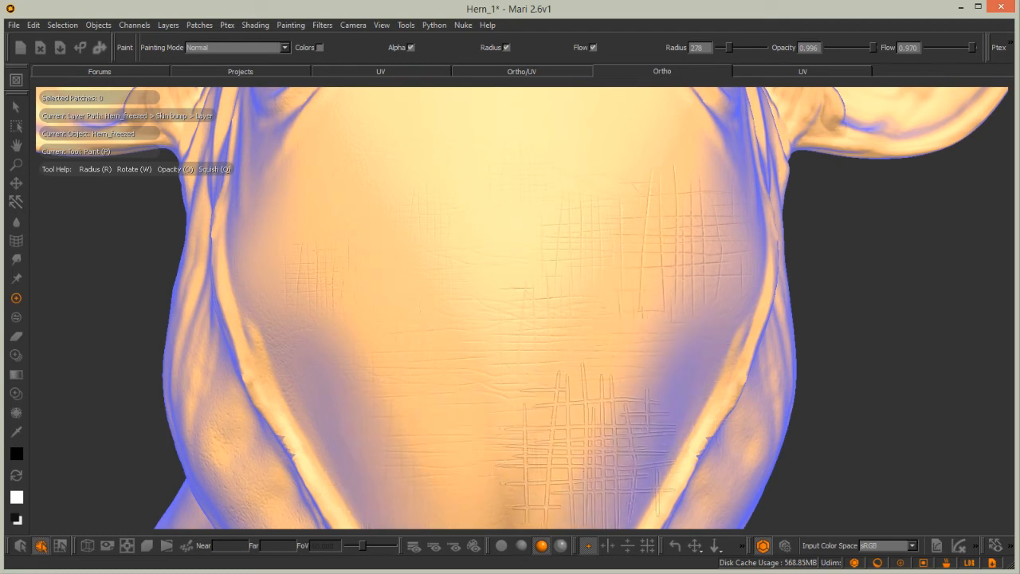
alt+right_drag(510, 310, 462, 324)
alt+middle_drag(463, 323, 471, 277)
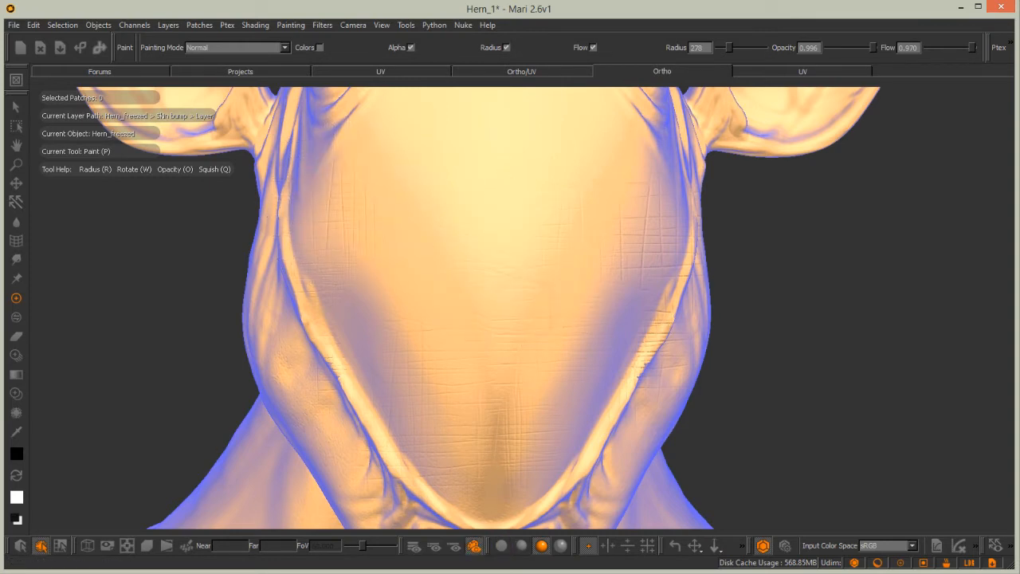
Display the flat bump paint and lay a six-by-six-cell warp grid over the crosshatched face.
click(474, 545)
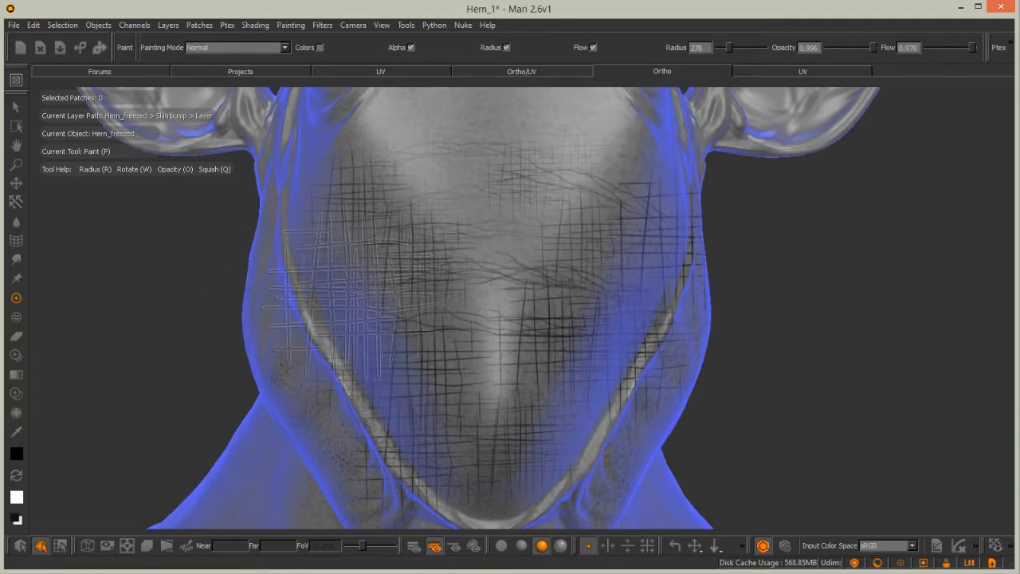
click(16, 240)
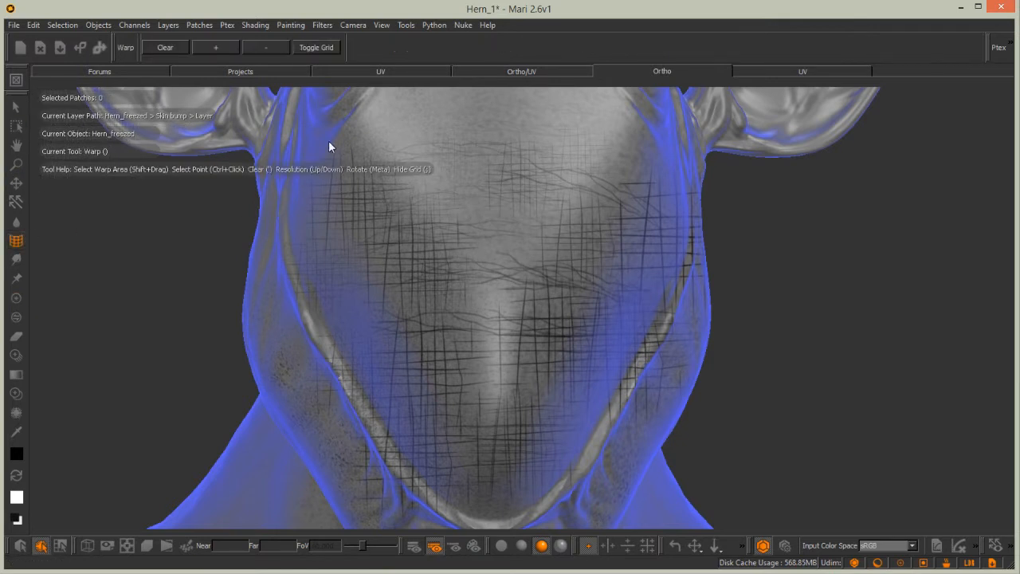
shift+drag(275, 112, 750, 531)
key(Up)
key(Up)
key(Up)
key(Up)
key(Up)
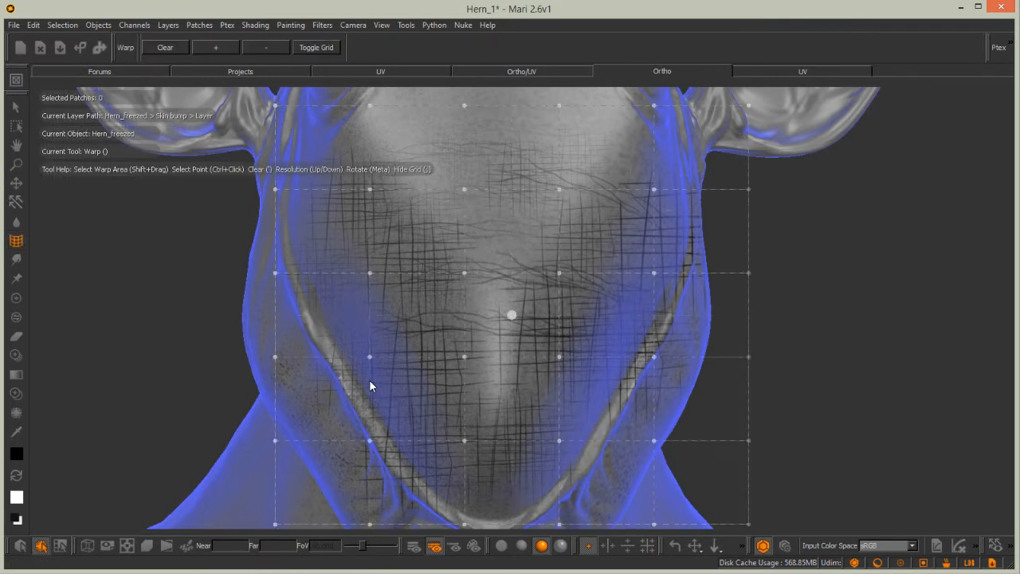
key(Down)
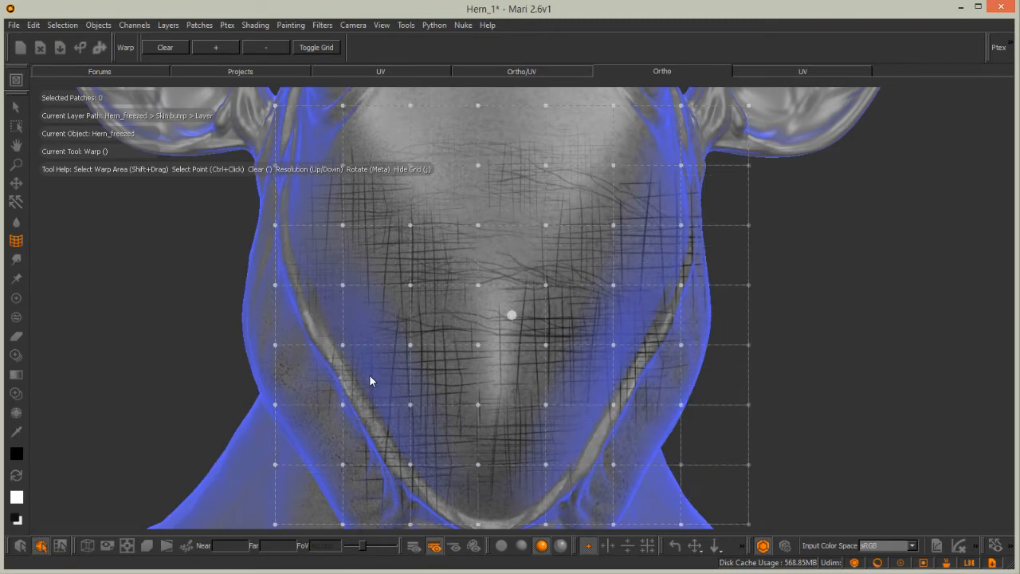
Warp the left edge of the crosshatch inward to follow the inside of the face ridge.
drag(277, 245, 297, 249)
drag(275, 314, 366, 310)
drag(276, 385, 355, 381)
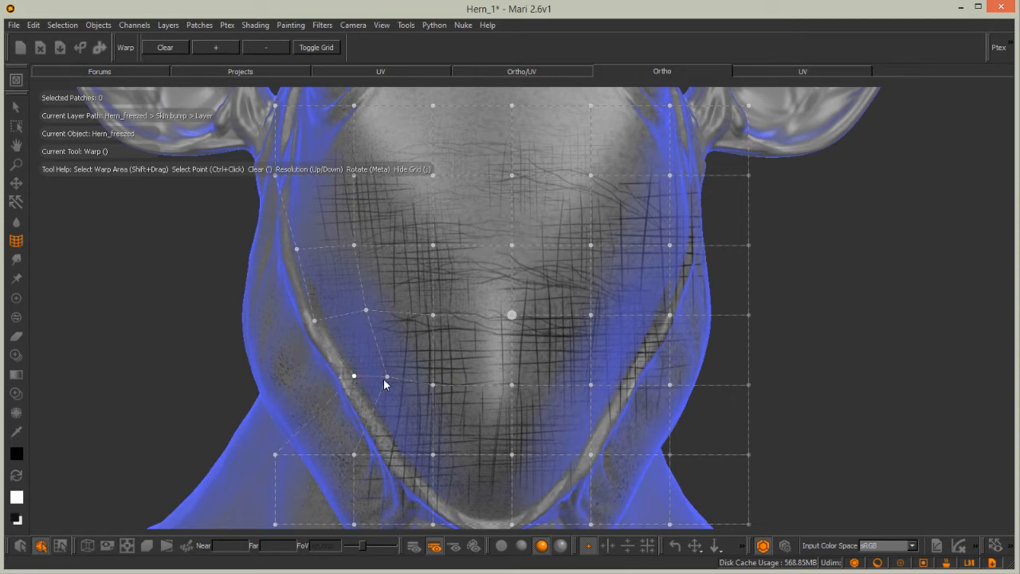
Pull the upper and middle warp points on the right side of the face inward along the ridge.
drag(670, 175, 635, 170)
drag(748, 174, 688, 196)
drag(669, 245, 630, 240)
drag(749, 245, 684, 252)
drag(747, 316, 690, 301)
drag(669, 315, 640, 300)
drag(670, 385, 563, 364)
Shift the central warp points on the forehead slightly up and left to bend the crosshatch lines.
drag(582, 242, 569, 227)
drag(591, 176, 576, 171)
drag(512, 175, 497, 166)
drag(512, 245, 495, 233)
drag(511, 315, 488, 309)
Draw the lower right warp points in so the crosshatch tapers inside the right ridge towards the mouth.
drag(590, 315, 573, 407)
drag(670, 455, 549, 442)
drag(591, 525, 547, 490)
drag(667, 522, 579, 469)
drag(612, 437, 580, 428)
drag(749, 455, 644, 418)
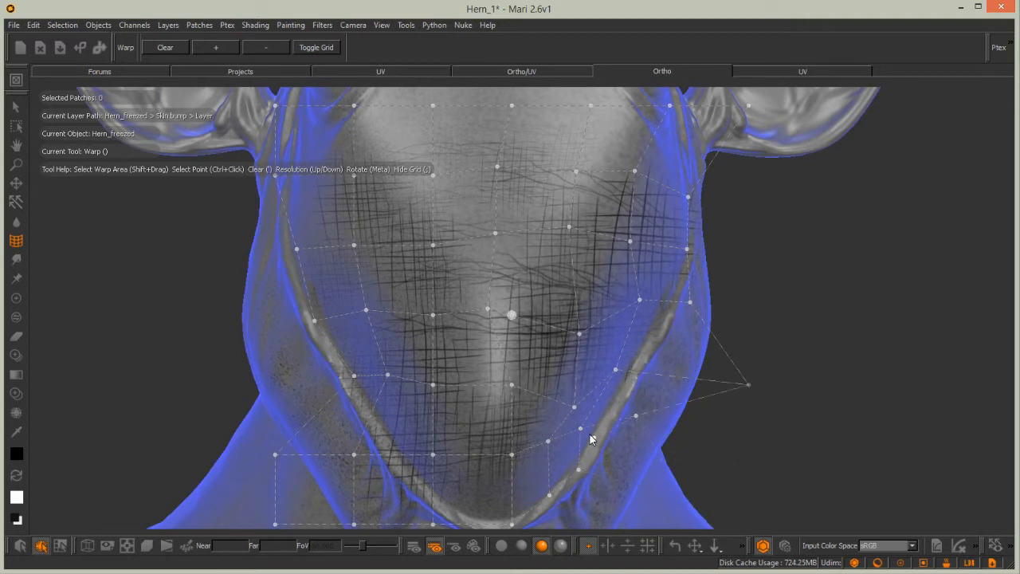
drag(749, 386, 635, 362)
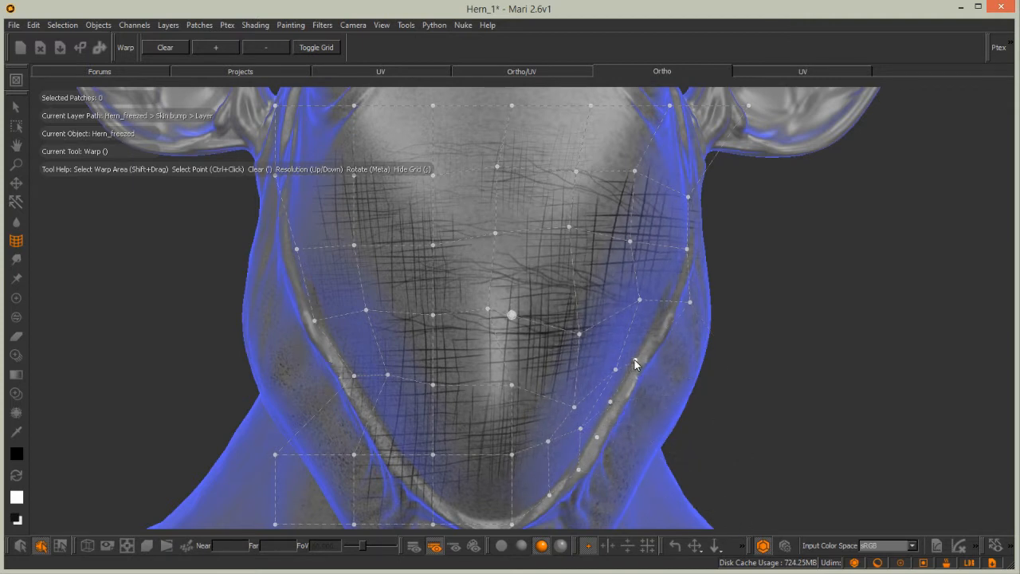
Refine the right-side warp points so the crosshatch curves evenly beside the ridge.
drag(685, 302, 662, 297)
drag(575, 330, 576, 312)
drag(574, 406, 566, 372)
mouse_move(550, 442)
mouse_down()
mouse_move(567, 454)
mouse_move(545, 459)
mouse_up()
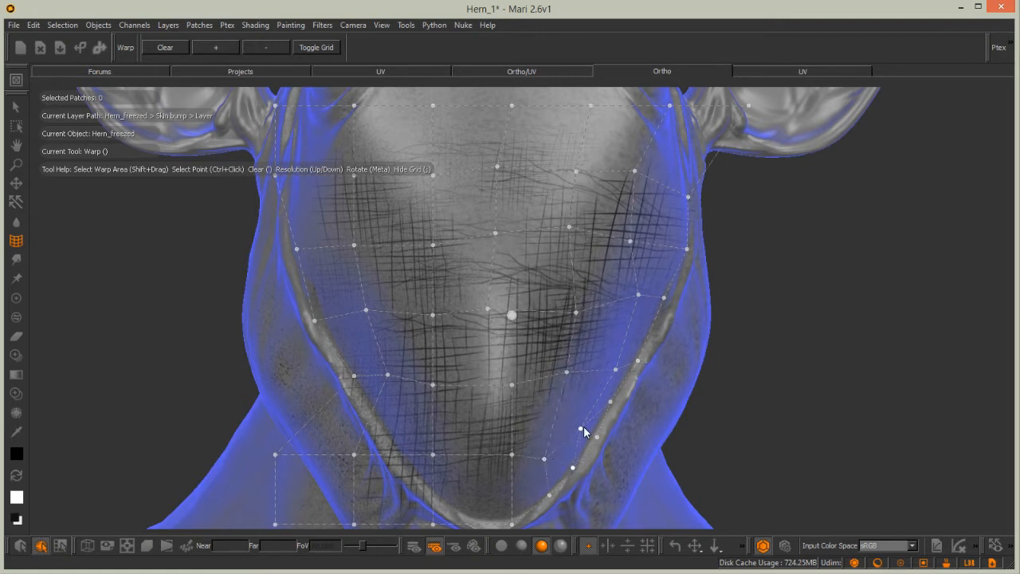
Gather the bottom and lower left warp points inside the ridge so the crosshatch narrows above the mouth.
drag(433, 524, 451, 503)
drag(432, 454, 511, 491)
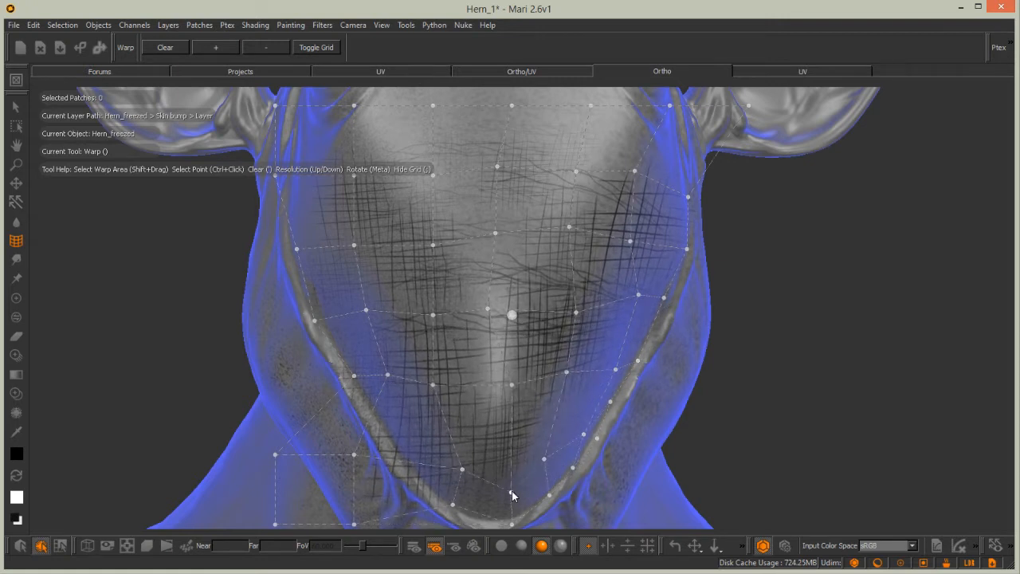
drag(551, 461, 561, 466)
drag(357, 523, 425, 488)
drag(357, 456, 420, 450)
drag(279, 524, 400, 477)
drag(281, 460, 394, 433)
Spread the inner left column of warp points outward and raise the top of the grid on the forehead.
drag(386, 373, 365, 369)
drag(365, 309, 343, 309)
drag(353, 243, 329, 244)
drag(351, 174, 321, 171)
drag(511, 105, 497, 96)
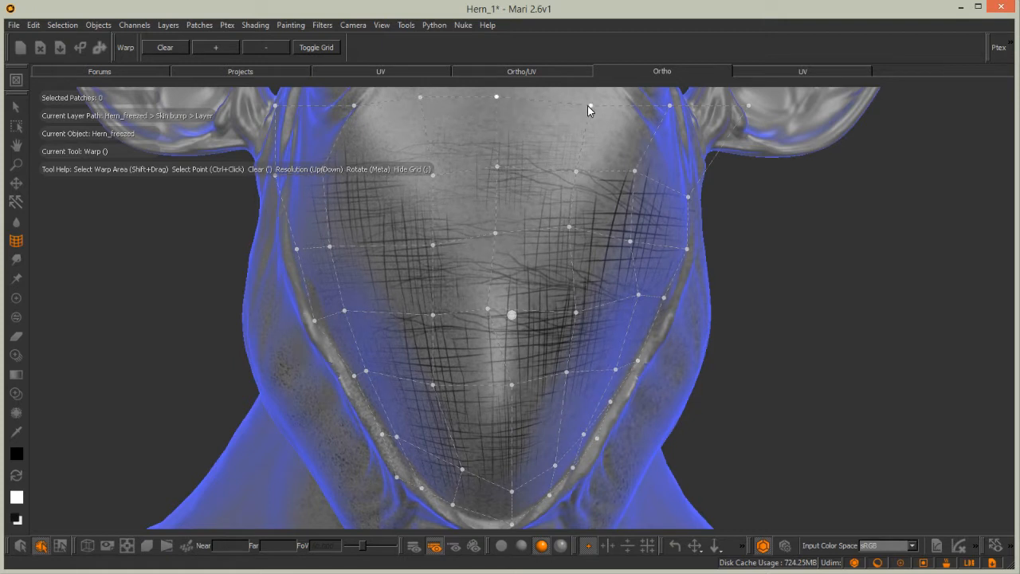
Reshape the upper right warp points to fit the brow contour below the ear.
drag(635, 170, 605, 135)
drag(629, 240, 652, 234)
drag(642, 159, 663, 169)
drag(747, 106, 647, 99)
drag(663, 170, 645, 146)
drag(687, 192, 679, 184)
Align the upper left warp edge with the ridge and move the inner left points outward across the forehead.
drag(275, 175, 293, 175)
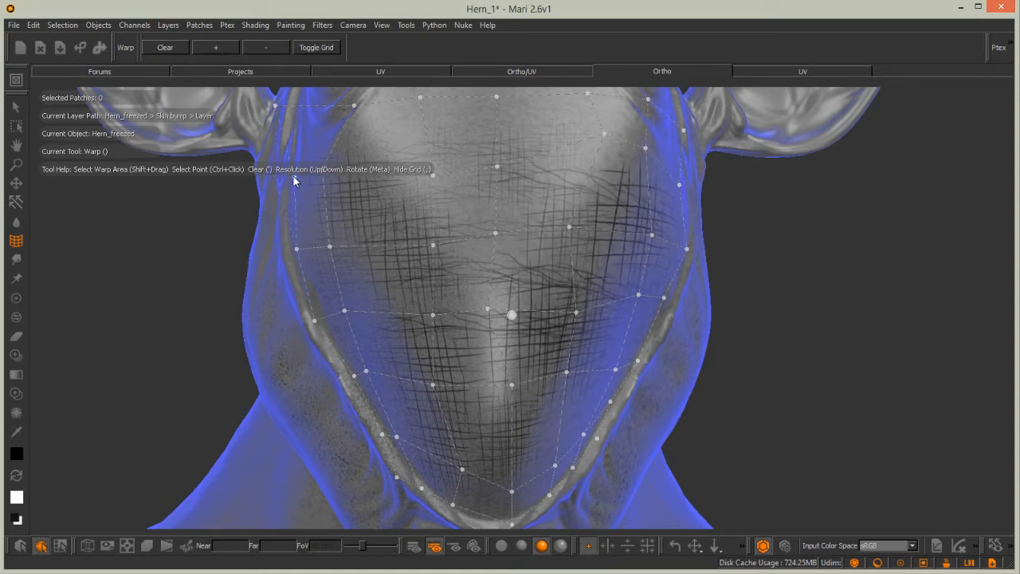
drag(330, 246, 320, 246)
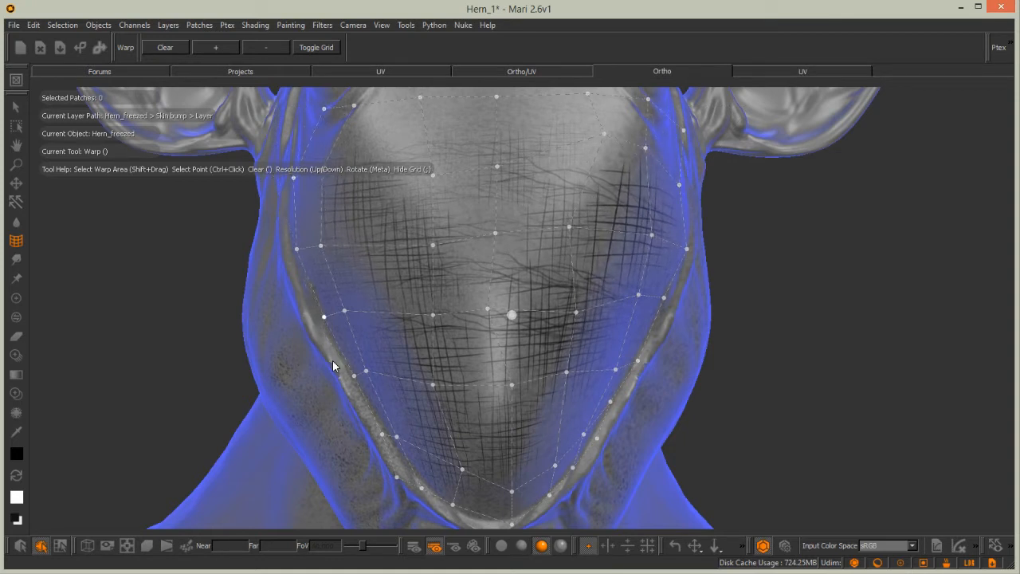
drag(433, 385, 436, 385)
drag(433, 314, 417, 314)
drag(432, 246, 405, 236)
drag(433, 175, 389, 163)
Spread the inner warp points outward across the middle of the forehead and raise the upper central ones.
drag(569, 228, 597, 234)
drag(496, 166, 492, 140)
drag(390, 164, 403, 128)
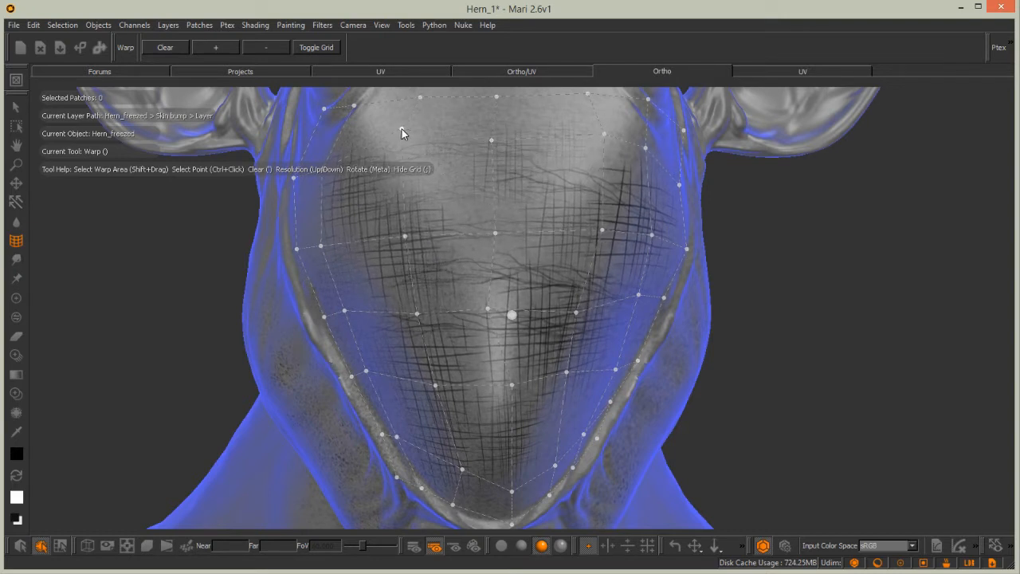
Centre the middle column of warp points on the face and pull the lower points into the tip above the mouth.
drag(510, 382, 505, 391)
mouse_move(488, 308)
mouse_down()
mouse_move(508, 316)
mouse_move(500, 311)
mouse_up()
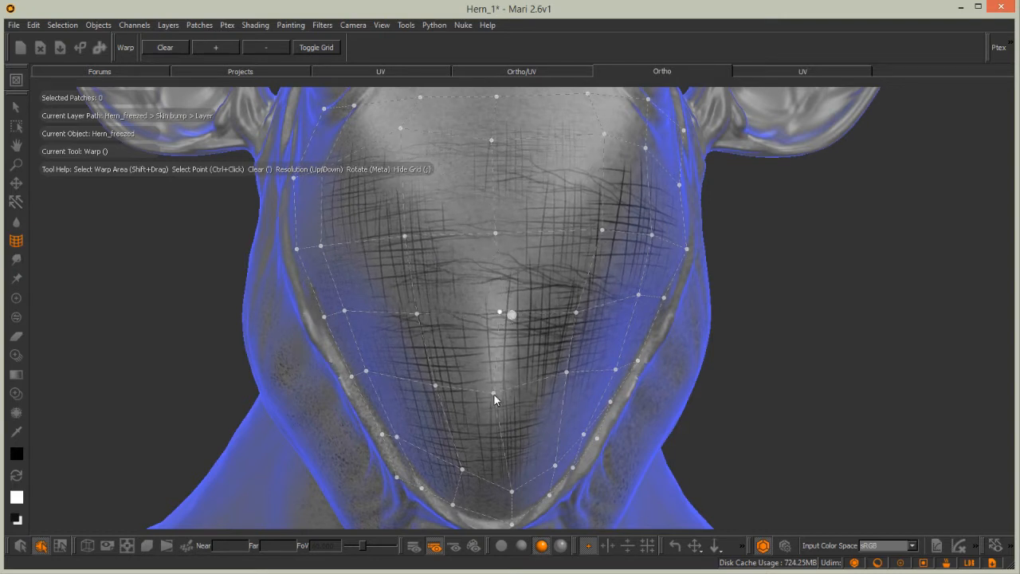
drag(511, 524, 497, 502)
drag(505, 393, 505, 424)
drag(566, 372, 573, 394)
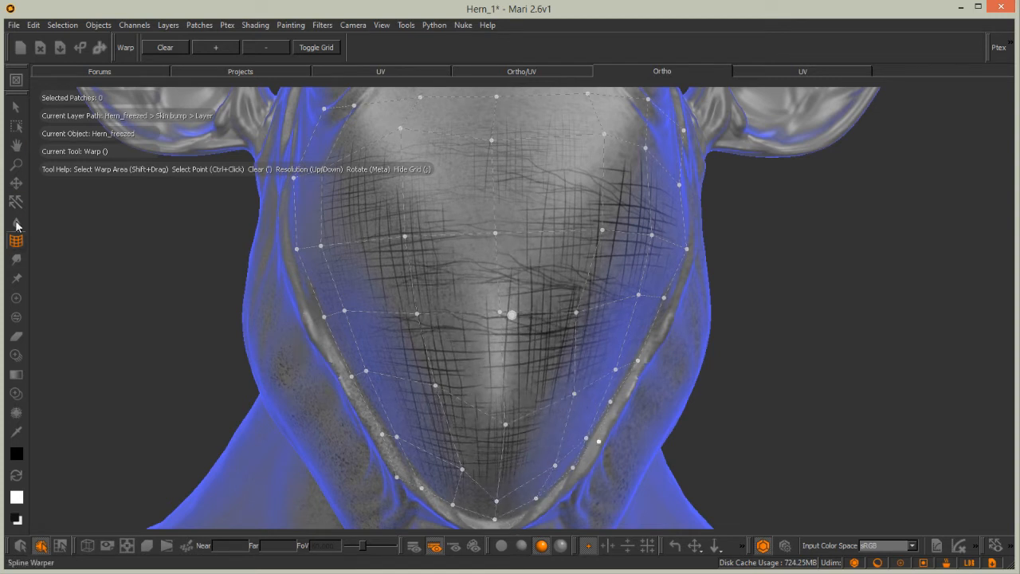
Bend the crosshatch lines across the face into irregular curves with the Slerp tool in Pull mode and bake them.
click(16, 259)
drag(615, 222, 624, 215)
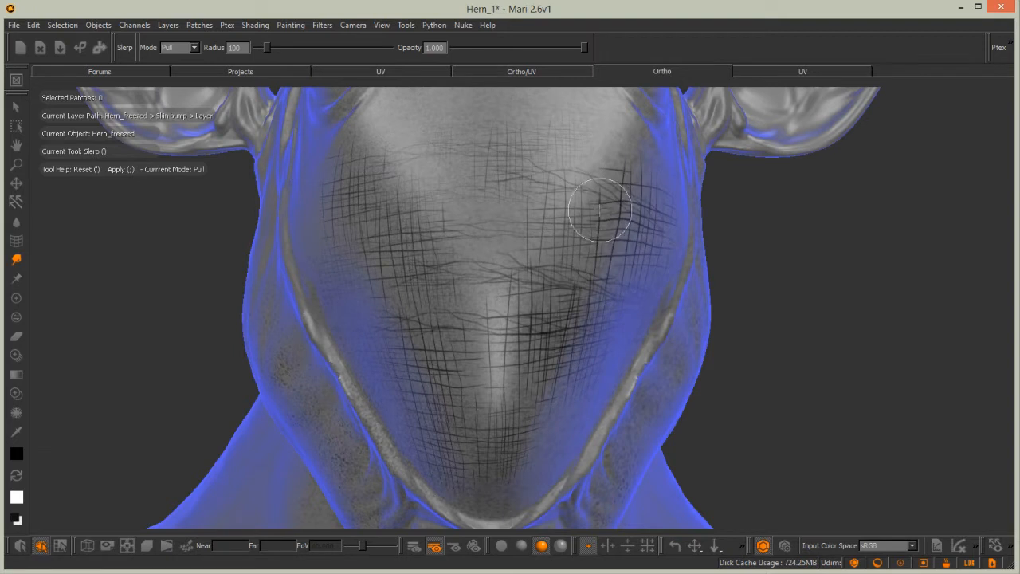
drag(494, 438, 508, 451)
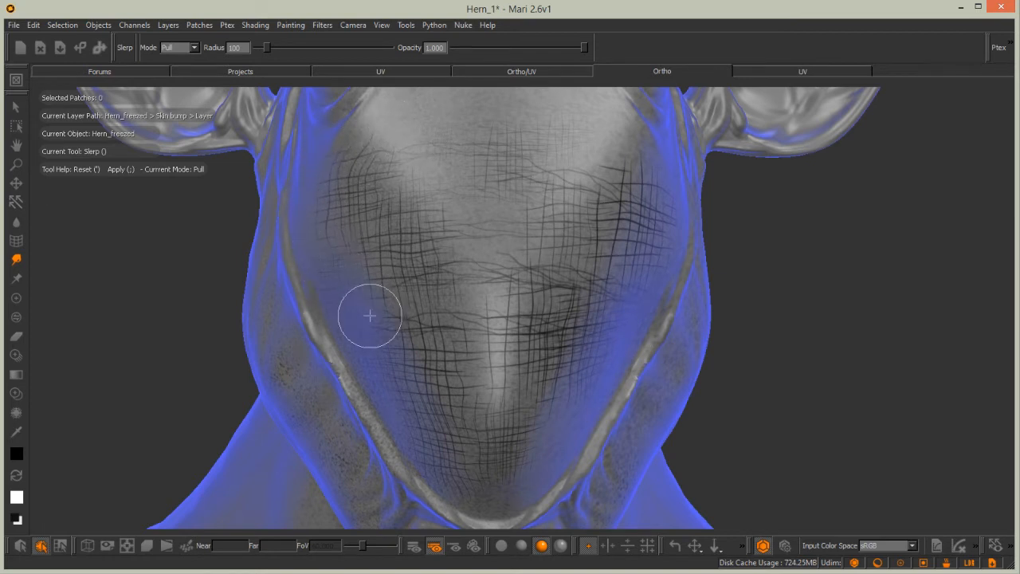
key(b)
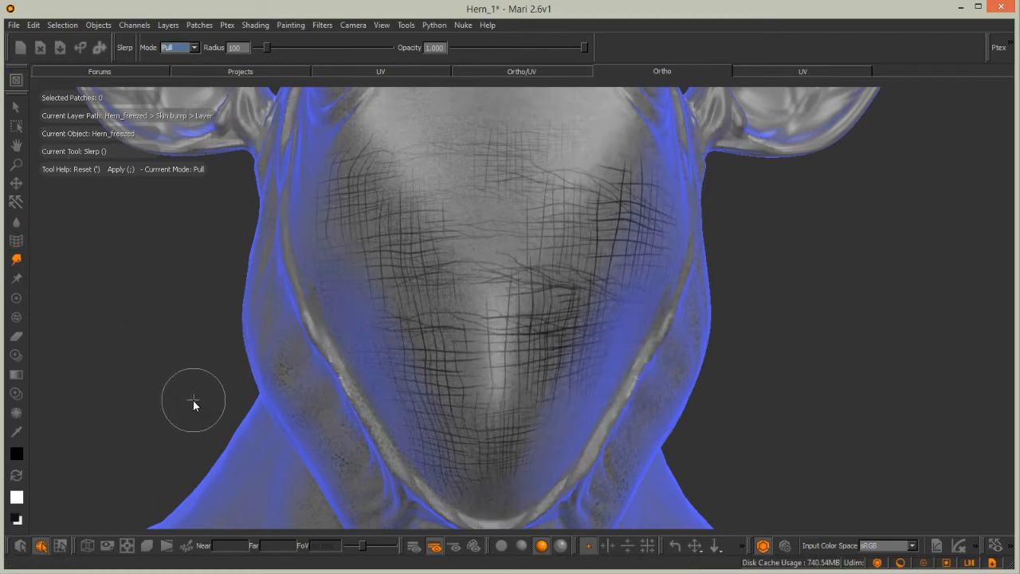
Shade the model with the BRDF shader to preview the crosshatch bump from the front and the side.
key(Tab)
click(198, 528)
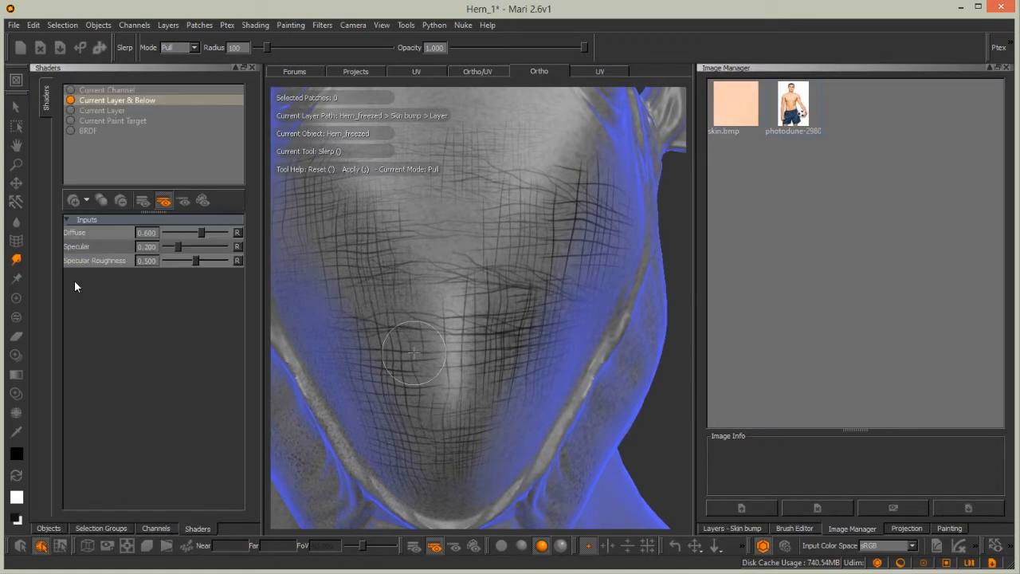
click(84, 131)
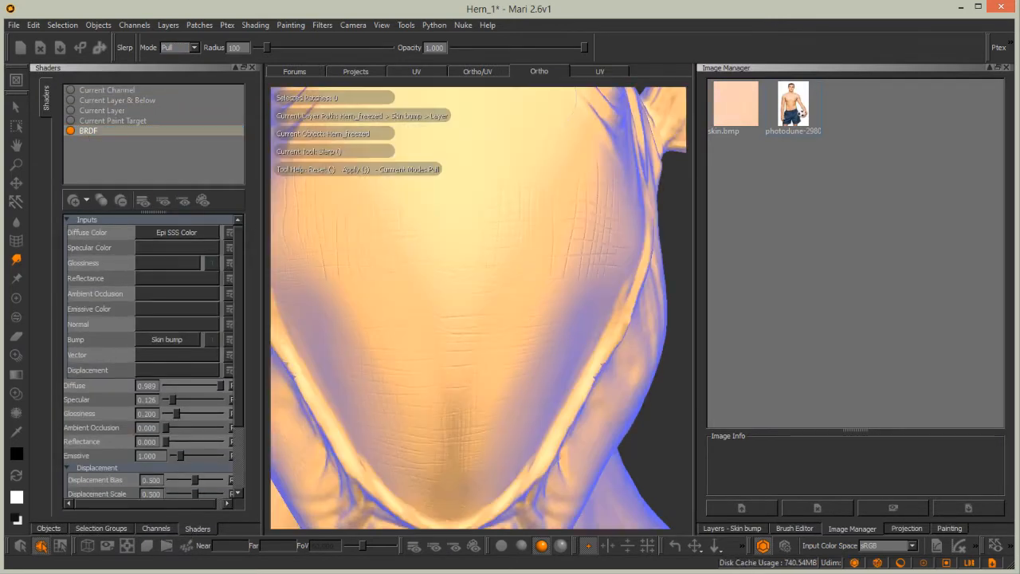
mouse_move(449, 437)
middle_down()
mouse_move(510, 378)
mouse_move(479, 359)
mouse_move(471, 303)
middle_up()
mouse_move(471, 303)
alt+mouse_down()
mouse_move(460, 259)
mouse_move(529, 251)
mouse_move(487, 304)
mouse_move(462, 391)
mouse_move(611, 189)
alt+mouse_up()
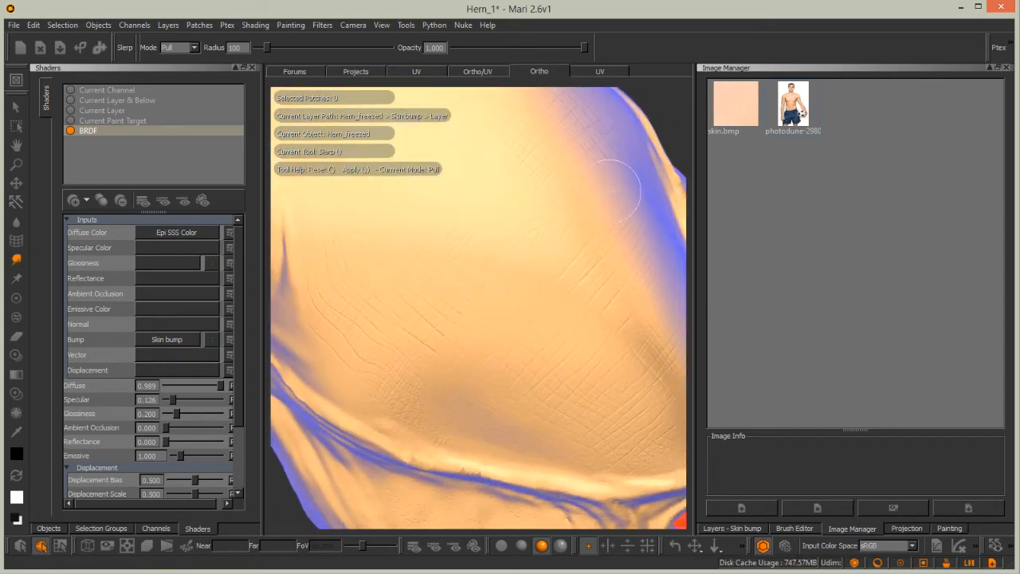
Lower the Skin layer's opacity to about 0.51.
click(731, 528)
drag(992, 106, 953, 107)
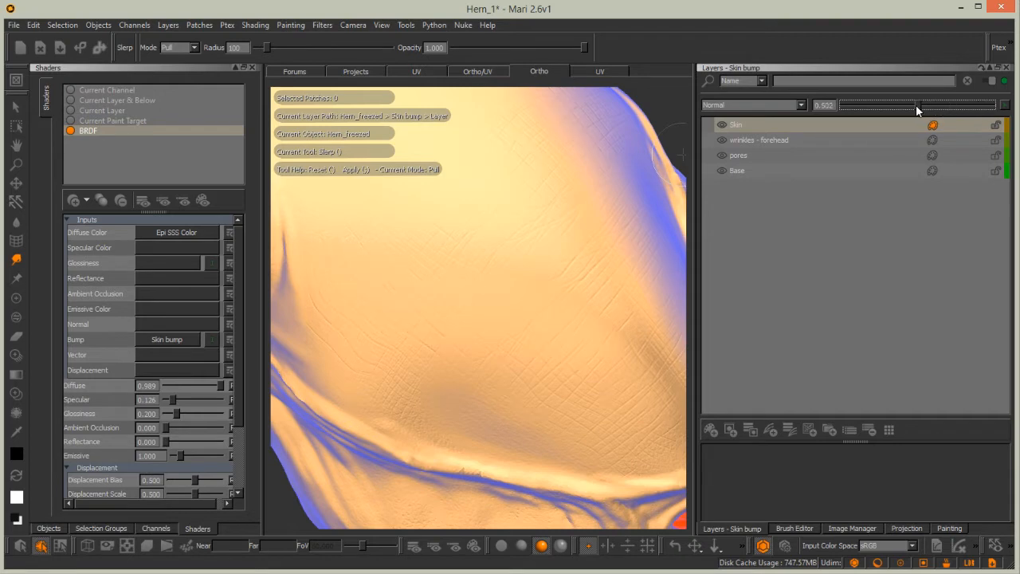
alt+drag(412, 333, 422, 303)
mouse_move(476, 329)
alt+mouse_down()
mouse_move(503, 279)
mouse_move(479, 318)
alt+mouse_up()
Add a paint layer above Skin and name it "wrinkles big".
alt+right_drag(478, 318, 510, 303)
alt+middle_drag(511, 303, 428, 264)
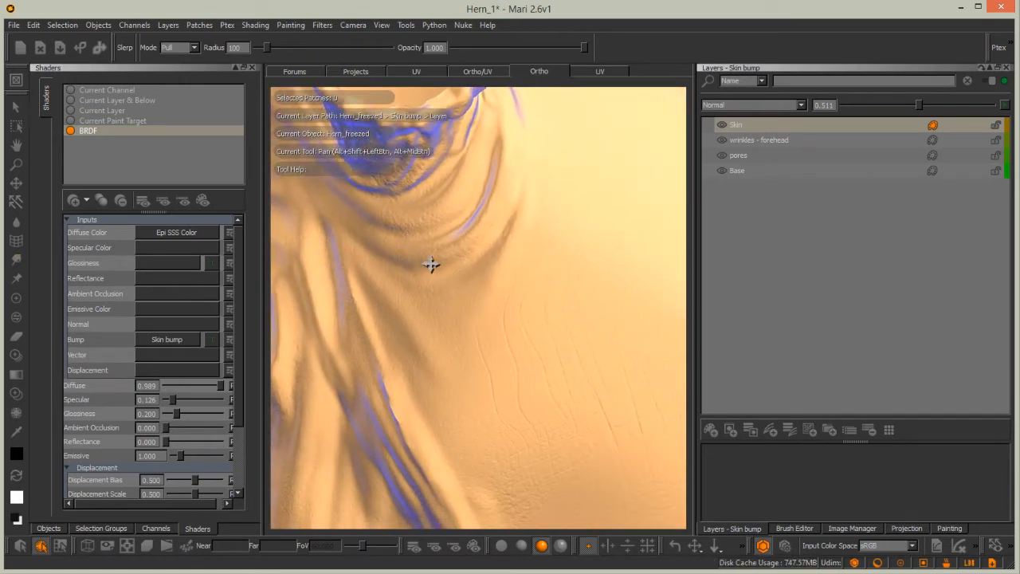
click(710, 429)
double_click(738, 127)
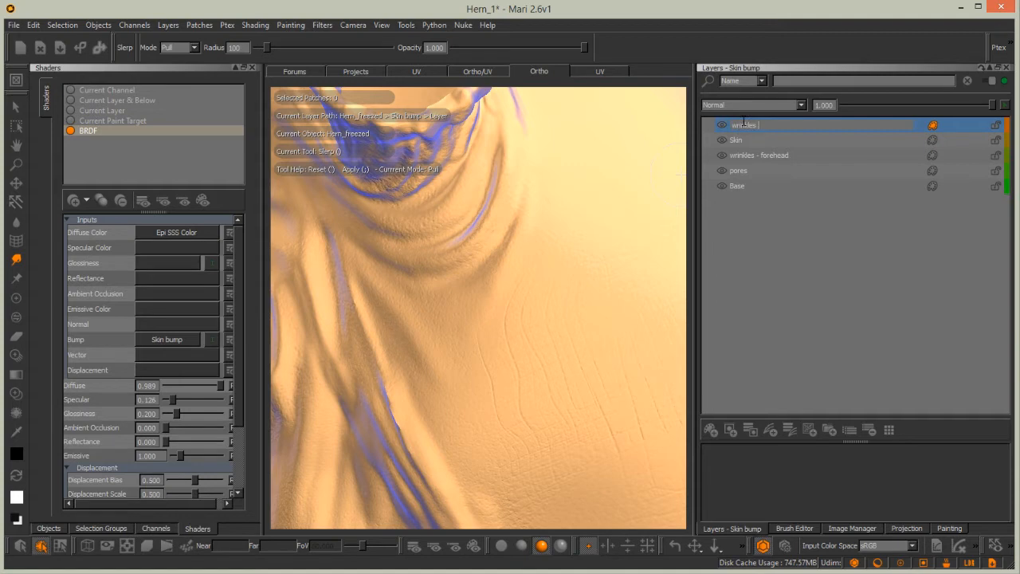
key(Return)
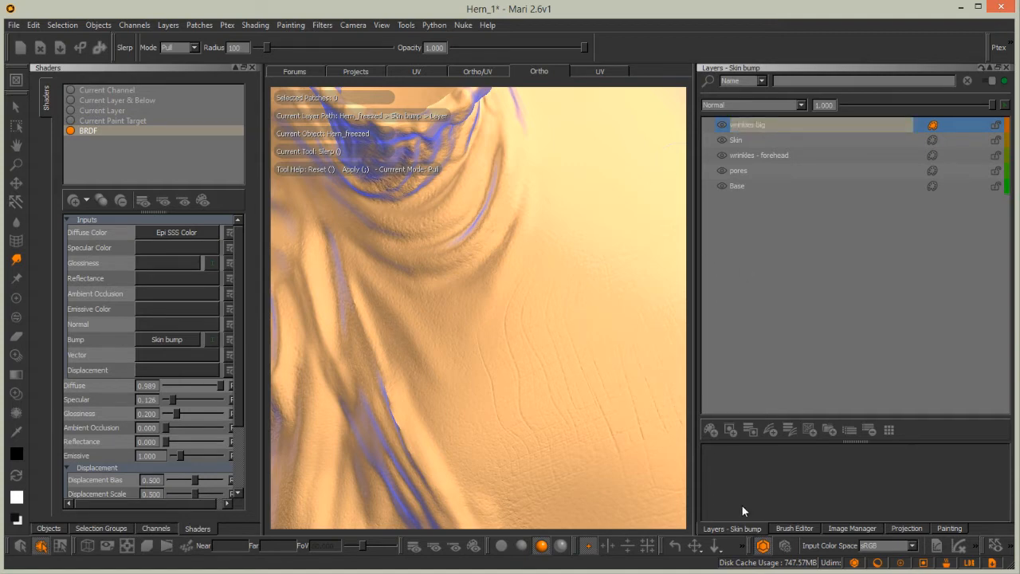
Look through the brush shelves and presets and examine the folds beside the forehead up close.
click(780, 529)
click(714, 108)
click(715, 134)
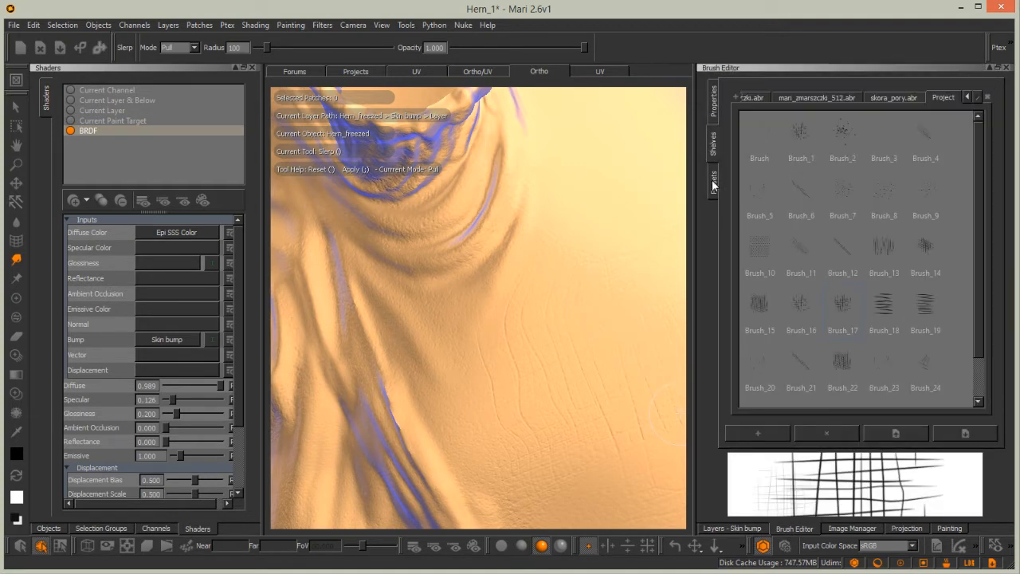
click(712, 182)
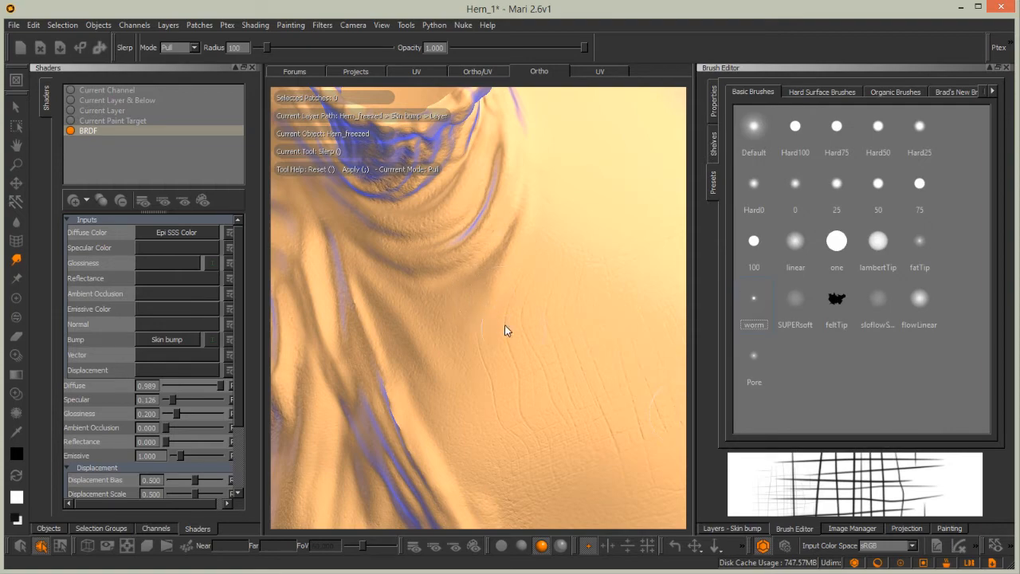
alt+drag(480, 377, 404, 364)
key(space)
alt+drag(412, 251, 501, 267)
alt+right_drag(500, 267, 502, 296)
alt+middle_drag(502, 297, 483, 275)
alt+right_drag(483, 275, 459, 391)
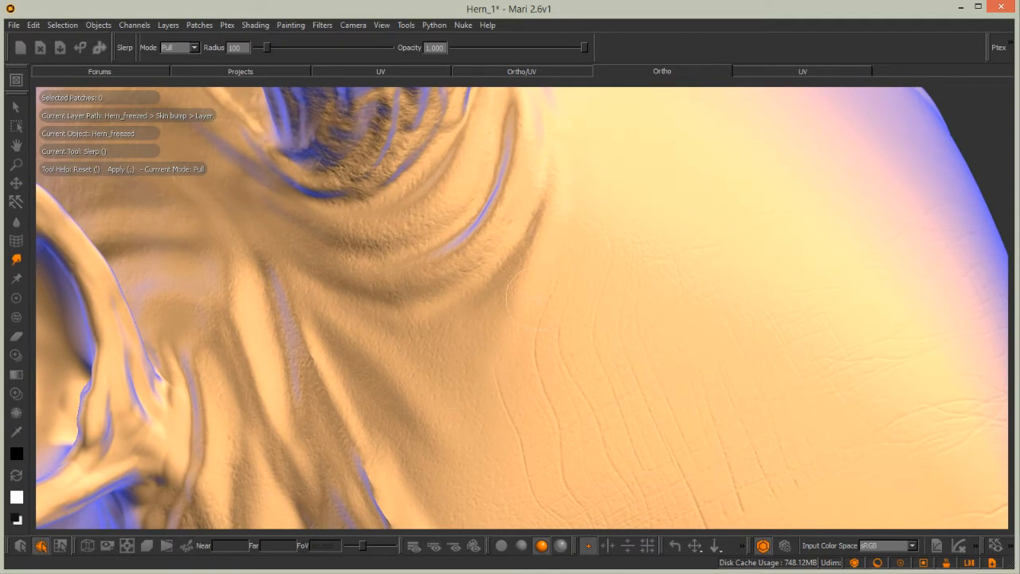
Make the wrinkles big layer of the Skin bump channel active for painting.
key(space)
click(732, 528)
click(743, 125)
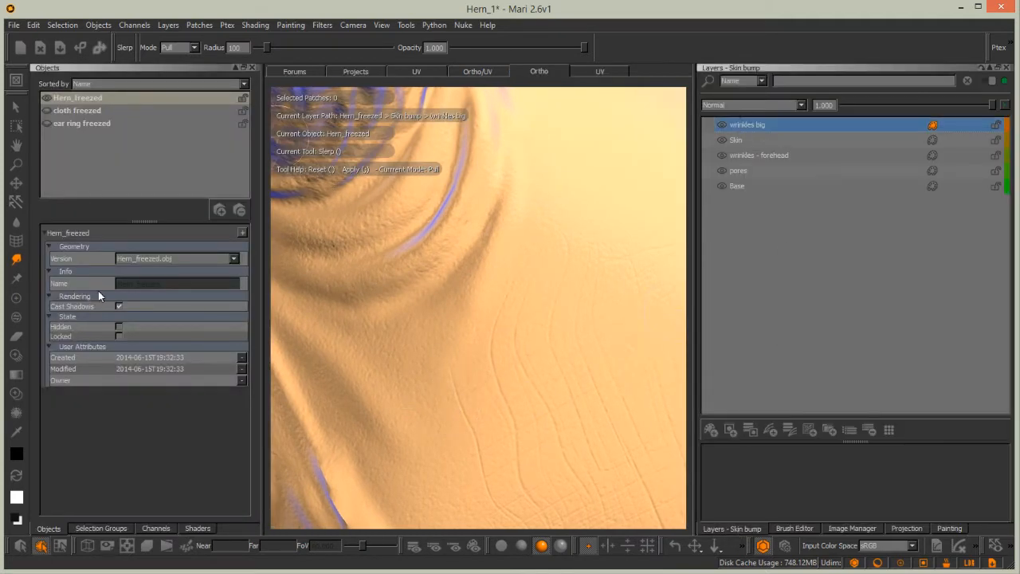
click(149, 528)
click(76, 176)
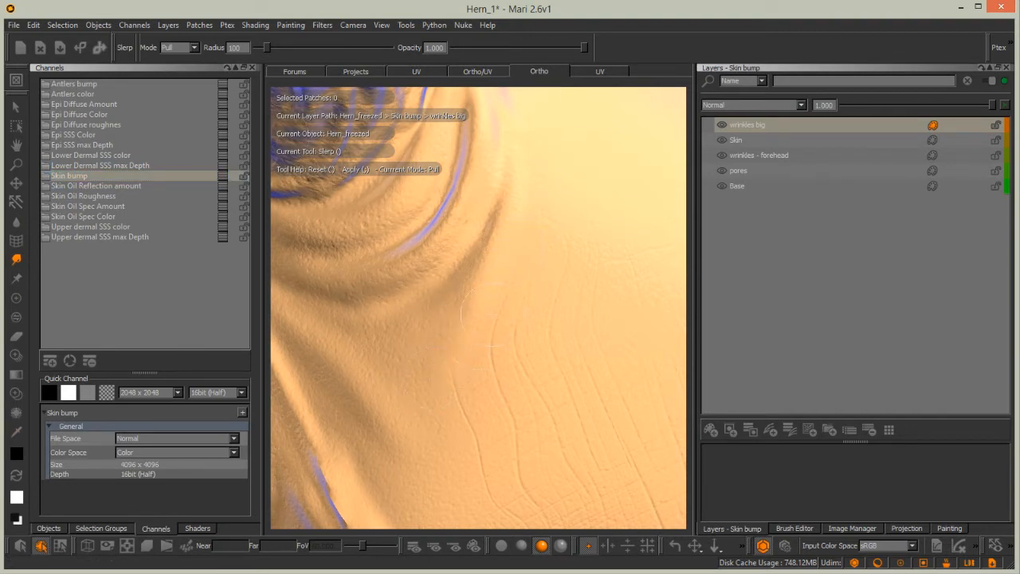
Enable alpha control on the small round Paint brush 6 and save it as a new brush in the Menu shelf.
key(p)
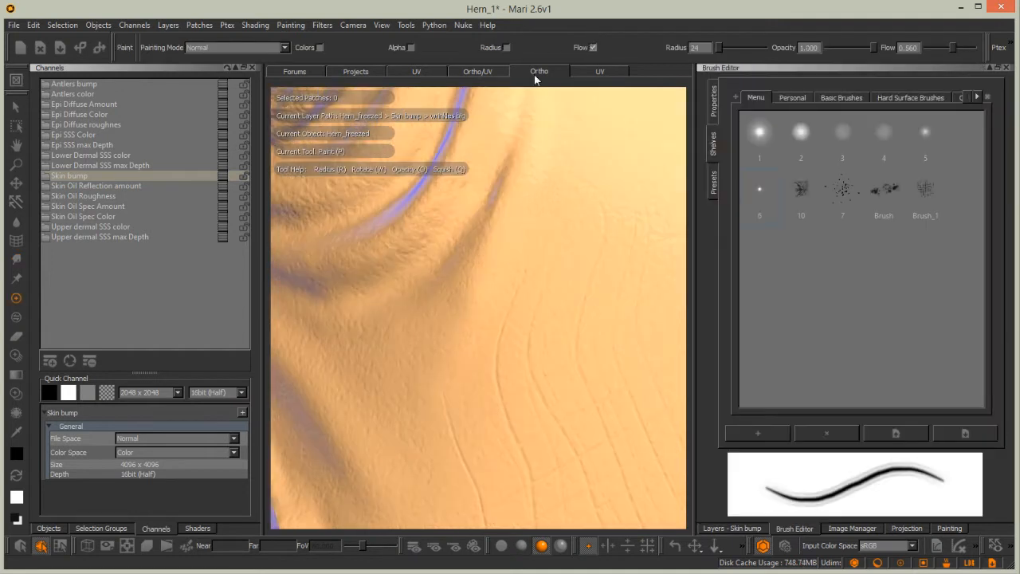
mouse_move(944, 479)
mouse_down()
mouse_move(749, 488)
mouse_move(938, 472)
mouse_up()
click(411, 48)
click(758, 433)
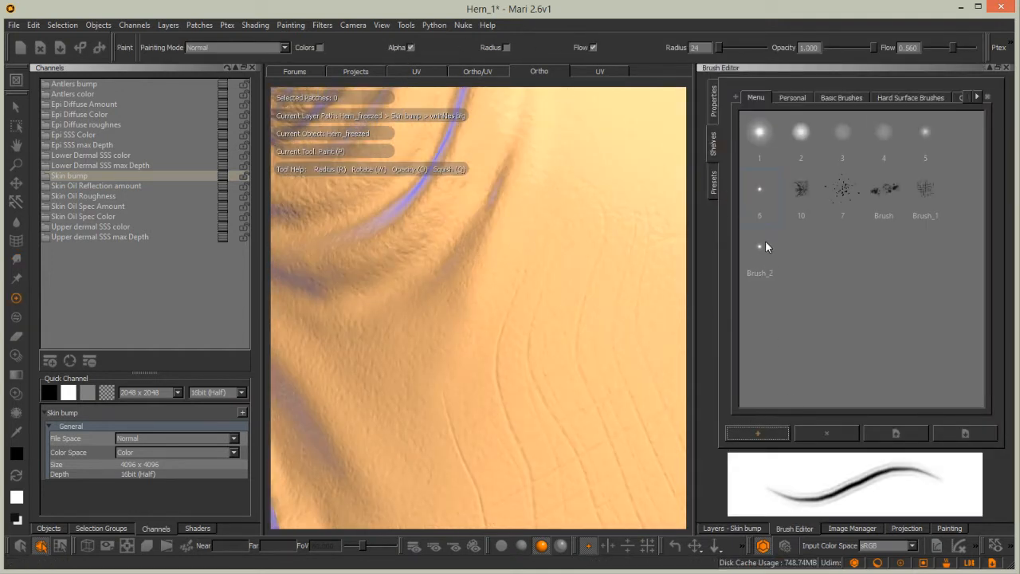
Delete the old brush 6 from the Menu shelf and rename the newly saved brush 6.
click(760, 203)
key(Delete)
click(922, 204)
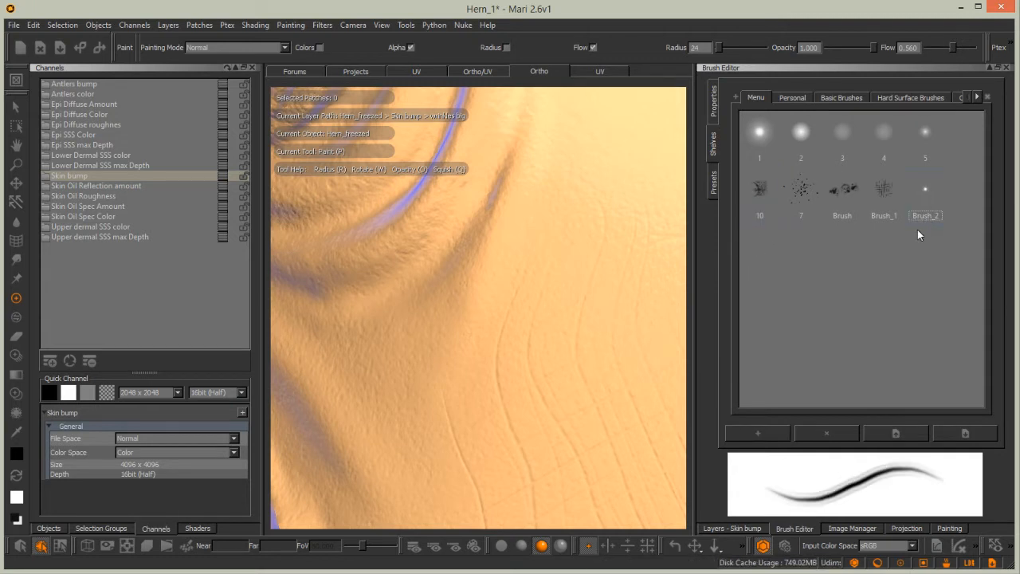
key(k)
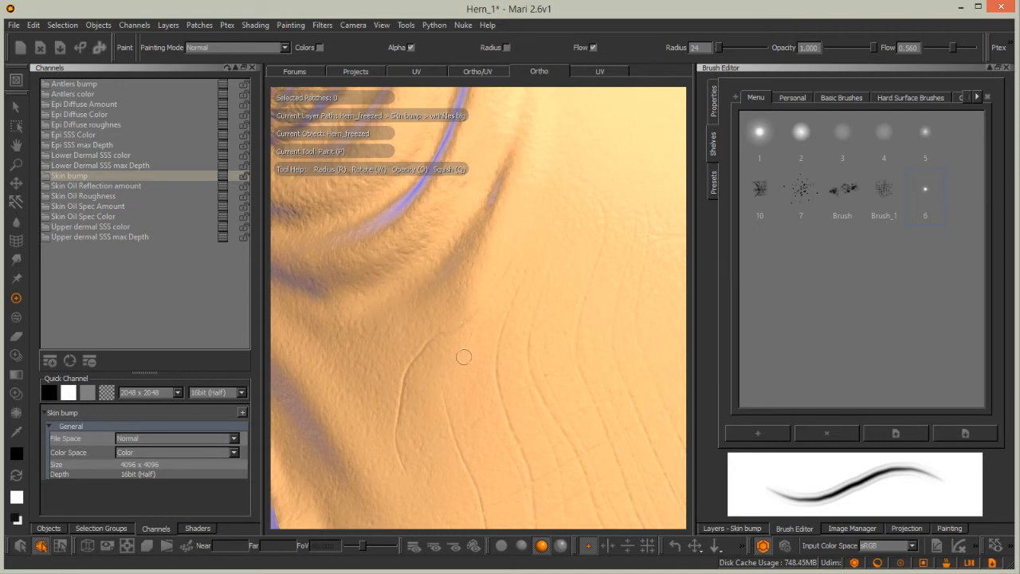
Paint crossing wrinkle lines over the folds beside the forehead on the wrinkles big layer and bake them.
mouse_move(466, 358)
alt+mouse_down()
mouse_move(451, 355)
mouse_move(465, 327)
mouse_move(490, 428)
mouse_move(461, 417)
alt+mouse_up()
key(Tab)
mouse_move(562, 310)
alt+mouse_down()
mouse_move(638, 324)
mouse_move(519, 353)
mouse_move(498, 299)
alt+mouse_up()
mouse_move(498, 299)
alt+right_down()
mouse_move(473, 244)
mouse_move(450, 258)
alt+right_up()
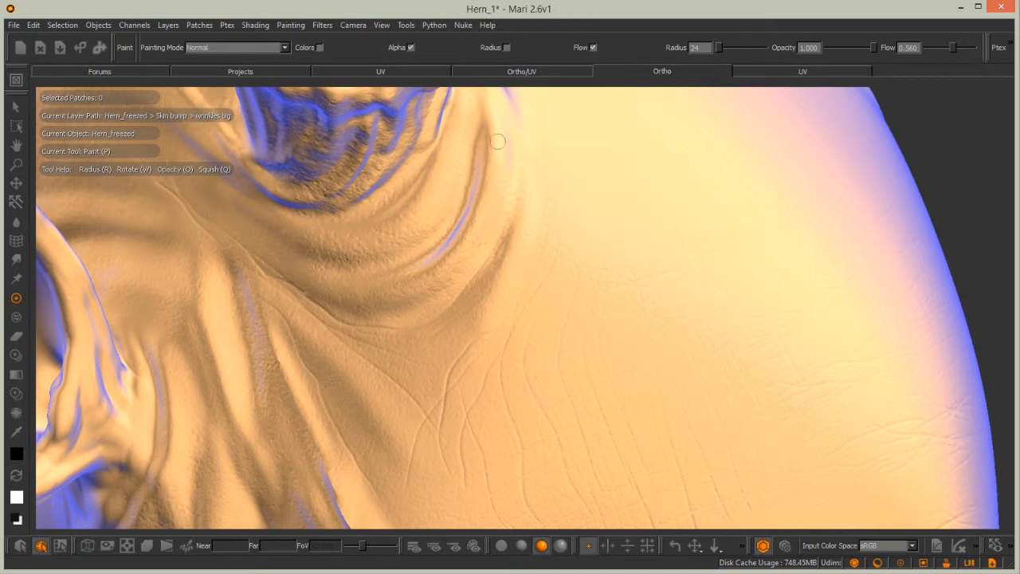
drag(459, 283, 357, 298)
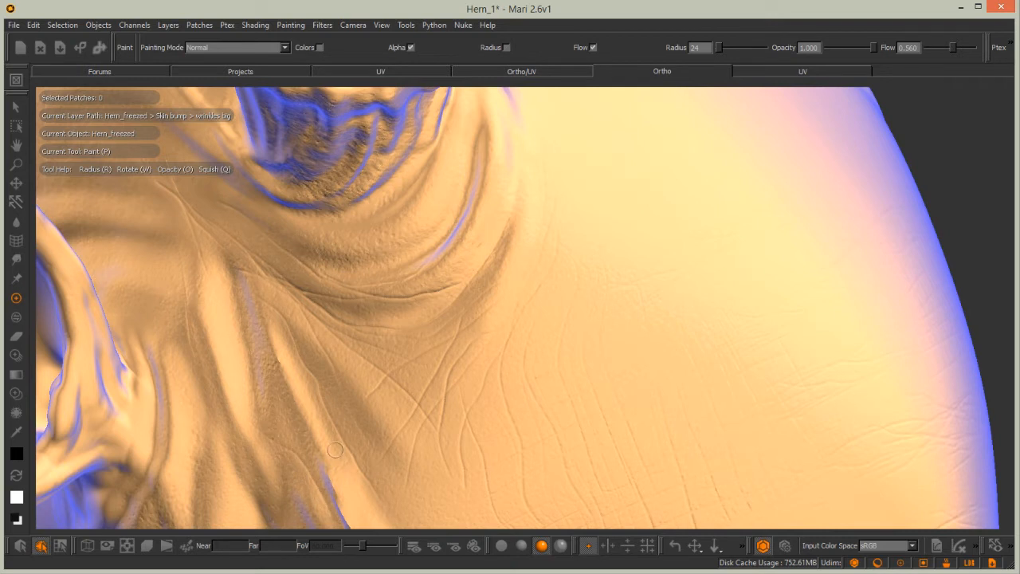
drag(160, 186, 198, 453)
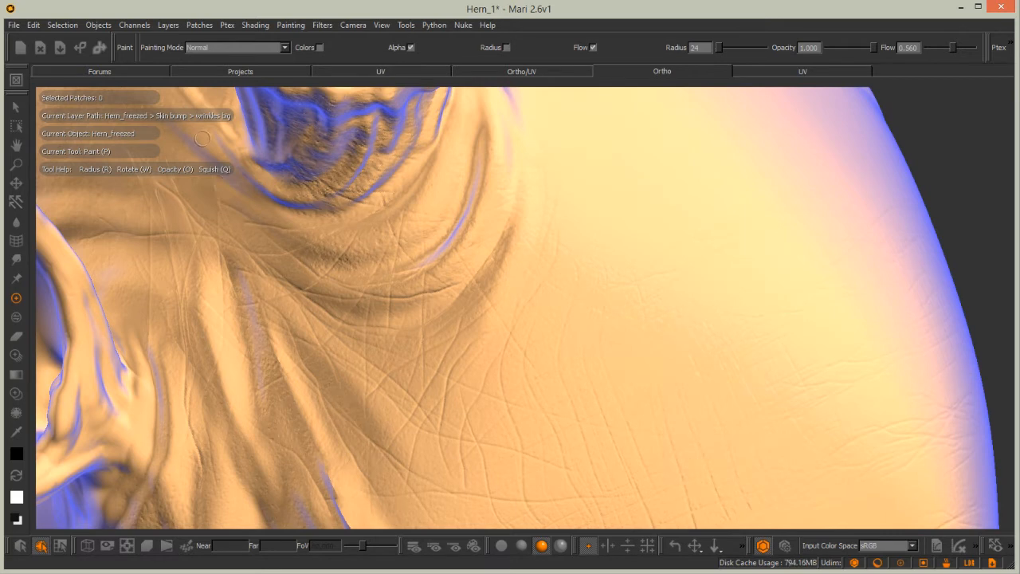
key(b)
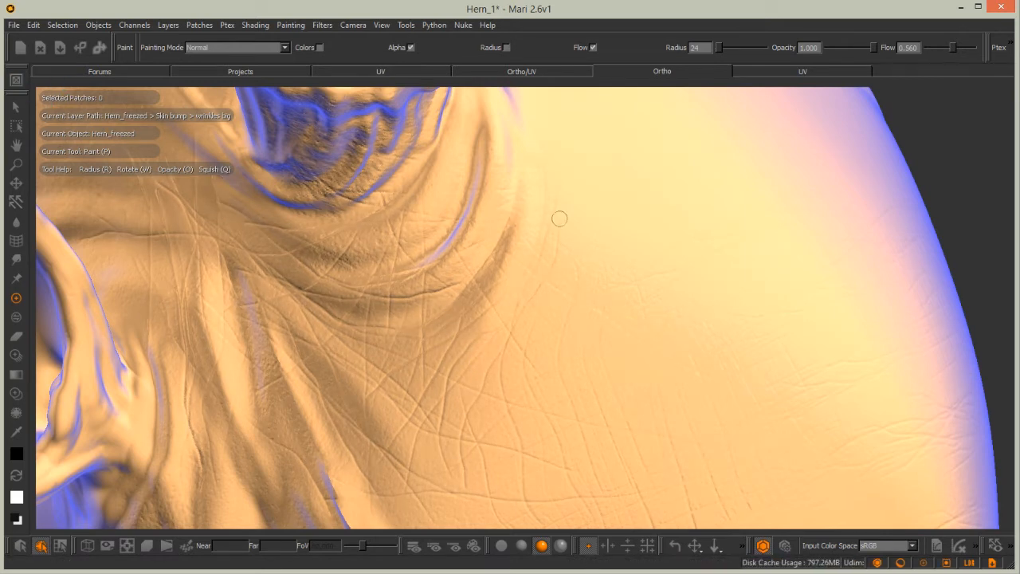
Examine the bump detail on the head, neck, chest and upper arm.
alt+right_drag(540, 244, 570, 245)
mouse_move(526, 295)
alt+mouse_down()
mouse_move(496, 351)
mouse_move(489, 282)
mouse_move(451, 312)
mouse_move(446, 362)
mouse_move(412, 326)
mouse_move(448, 289)
mouse_move(499, 335)
mouse_move(508, 369)
mouse_move(441, 253)
mouse_move(491, 351)
mouse_move(451, 323)
mouse_move(453, 365)
alt+mouse_up()
mouse_move(463, 321)
alt+mouse_down()
mouse_move(433, 285)
mouse_move(438, 371)
mouse_move(453, 355)
alt+mouse_up()
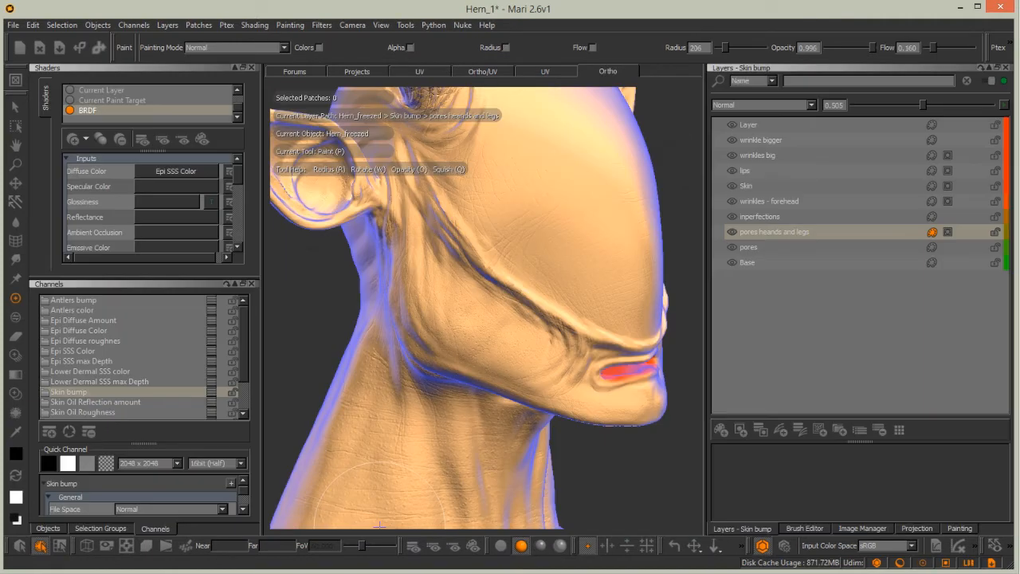
alt+middle_drag(463, 393, 438, 226)
alt+right_drag(488, 346, 401, 376)
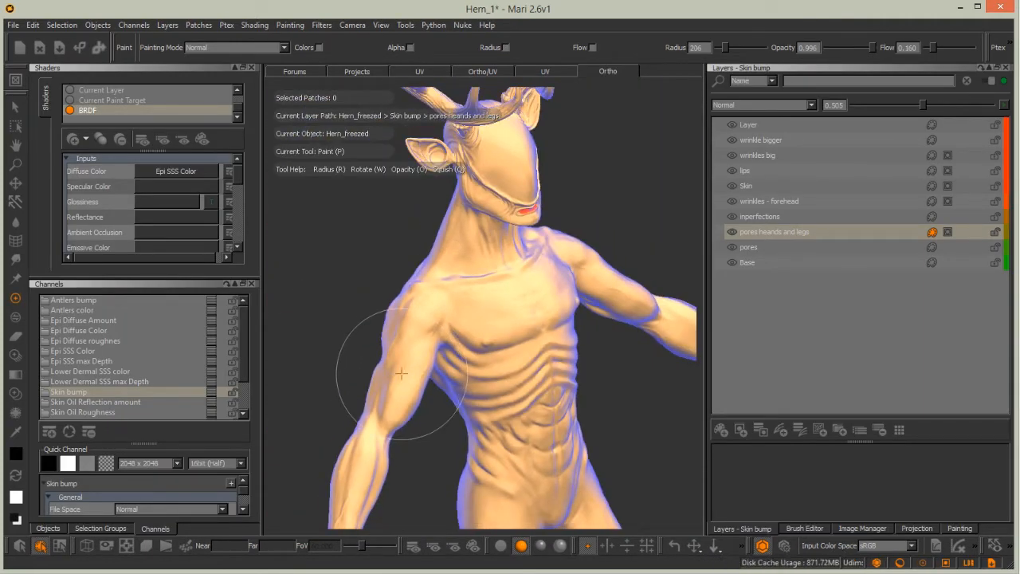
alt+drag(401, 377, 449, 342)
alt+right_drag(449, 342, 462, 376)
alt+drag(463, 375, 426, 355)
alt+middle_drag(426, 355, 482, 264)
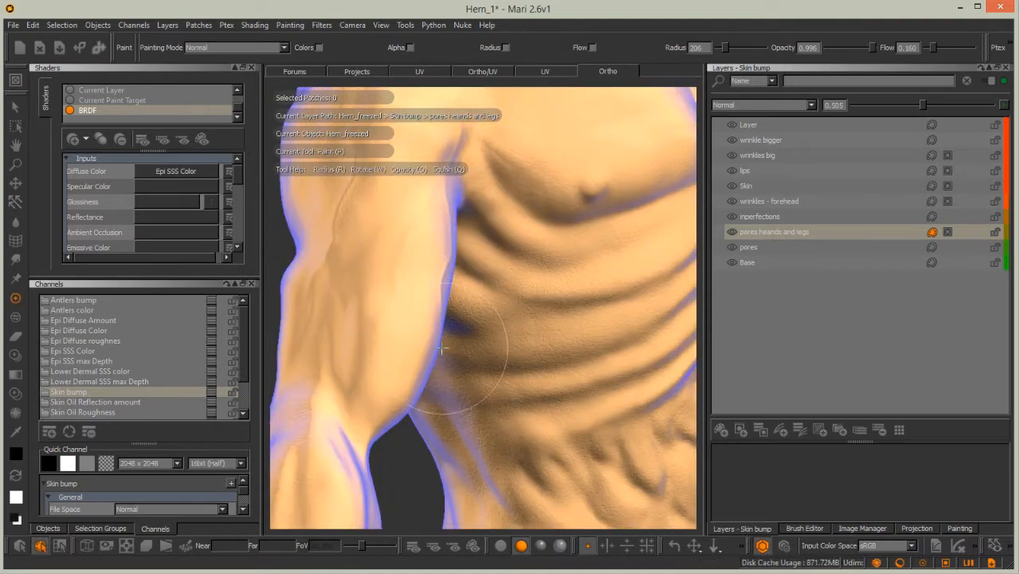
Examine the skin bump down the torso and along the limbs.
alt+middle_drag(442, 349, 423, 212)
mouse_move(473, 359)
alt+middle_down()
mouse_move(496, 216)
mouse_move(491, 274)
mouse_move(489, 215)
alt+middle_up()
alt+middle_drag(503, 335, 501, 223)
alt+drag(519, 433, 447, 375)
mouse_move(443, 343)
alt+middle_down()
mouse_move(437, 184)
mouse_move(494, 423)
alt+middle_up()
mouse_move(487, 259)
alt+middle_down()
mouse_move(516, 371)
mouse_move(563, 406)
mouse_move(558, 419)
alt+middle_up()
alt+right_drag(537, 316, 446, 341)
alt+drag(526, 372, 478, 351)
alt+middle_drag(479, 351, 463, 327)
alt+drag(463, 327, 496, 384)
alt+right_drag(498, 384, 401, 341)
alt+middle_drag(401, 342, 406, 191)
alt+middle_drag(510, 358, 400, 316)
mouse_move(400, 316)
alt+mouse_down()
mouse_move(439, 307)
mouse_move(364, 255)
mouse_move(396, 370)
alt+mouse_up()
alt+middle_drag(396, 371, 414, 355)
alt+drag(414, 355, 435, 346)
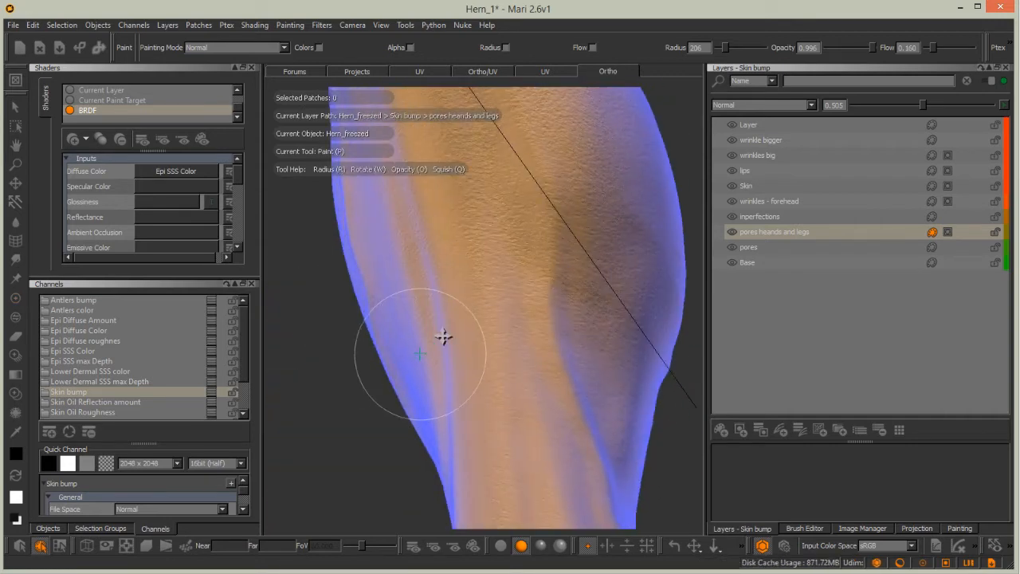
Examine the pores and wrinkles around the forearm and wrist up close.
alt+right_drag(435, 346, 407, 292)
alt+drag(407, 292, 343, 304)
mouse_move(343, 305)
alt+middle_down()
mouse_move(482, 360)
mouse_move(550, 435)
alt+middle_up()
mouse_move(415, 294)
alt+middle_down()
mouse_move(447, 392)
mouse_move(438, 486)
alt+middle_up()
alt+middle_drag(438, 263, 478, 446)
alt+middle_drag(487, 296, 686, 227)
mouse_move(458, 358)
alt+mouse_down()
mouse_move(424, 381)
mouse_move(369, 364)
alt+mouse_up()
mouse_move(369, 364)
alt+right_down()
mouse_move(412, 342)
mouse_move(377, 333)
alt+right_up()
alt+drag(377, 333, 399, 306)
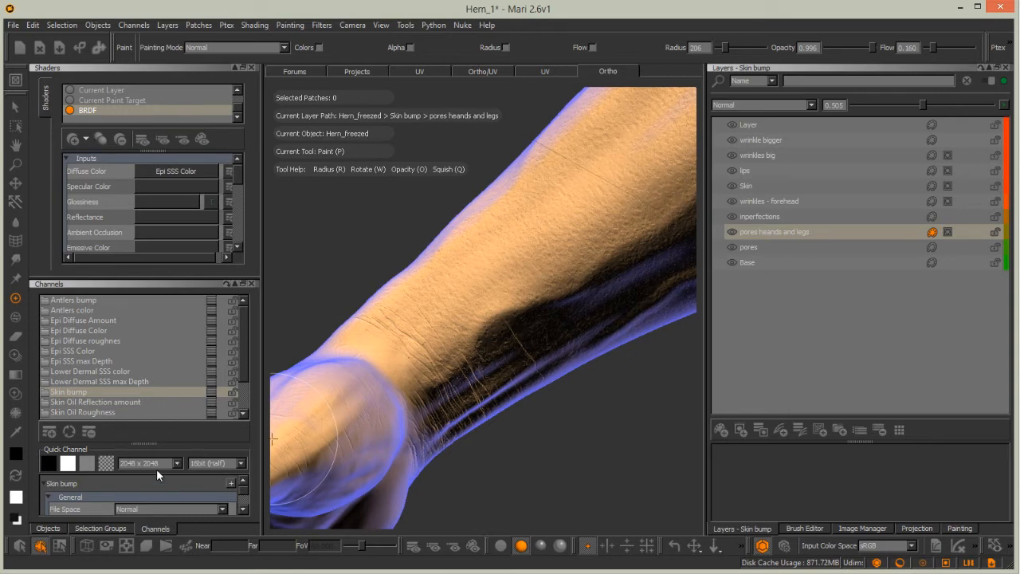
Select the Skin bump channel and shade the model with the current channel only.
click(76, 394)
click(92, 382)
click(84, 392)
click(413, 546)
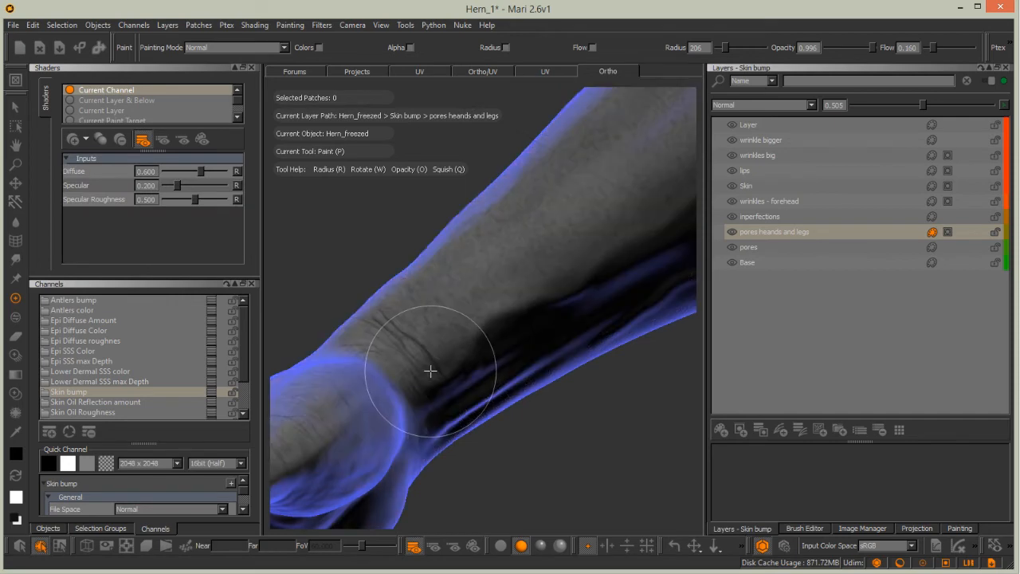
Examine the skin bump's wrinkle and pore detail around the wrist, hand and fingers.
alt+drag(391, 288, 464, 313)
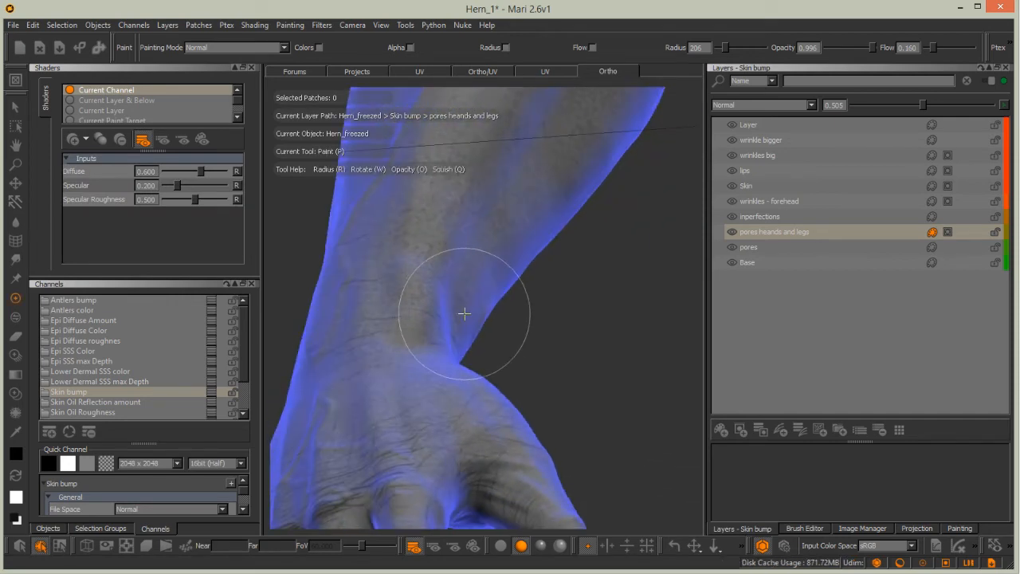
alt+right_drag(484, 296, 465, 241)
alt+middle_drag(465, 242, 484, 325)
alt+drag(484, 325, 496, 414)
alt+middle_drag(497, 414, 457, 191)
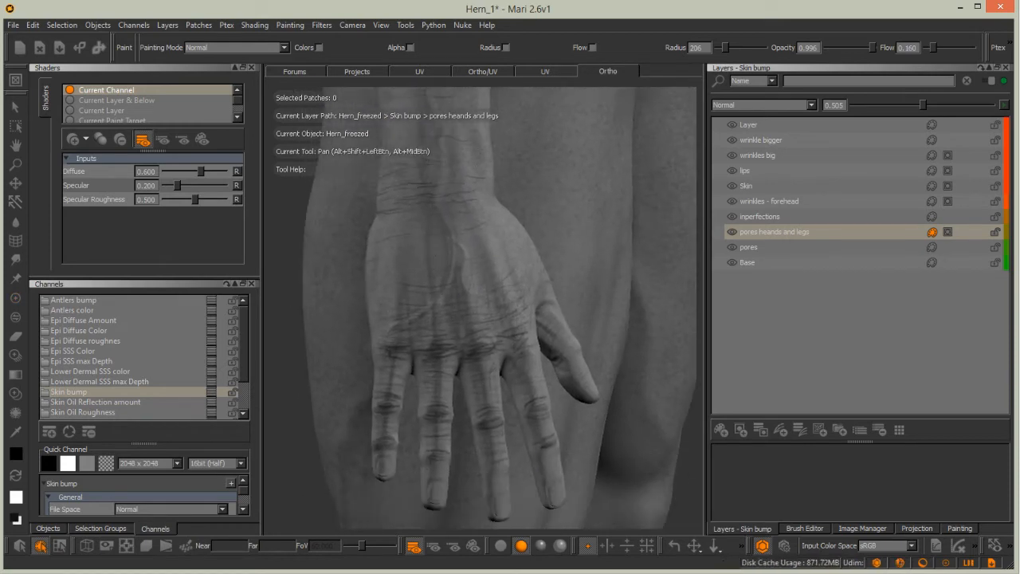
alt+right_drag(461, 239, 499, 321)
alt+drag(499, 321, 412, 314)
alt+middle_drag(412, 314, 417, 226)
alt+right_drag(417, 225, 401, 249)
alt+drag(401, 248, 454, 262)
Inspect the skin bump's pore detail up the arm and across to the neck and chin.
alt+middle_drag(470, 196, 475, 414)
alt+middle_drag(485, 175, 446, 370)
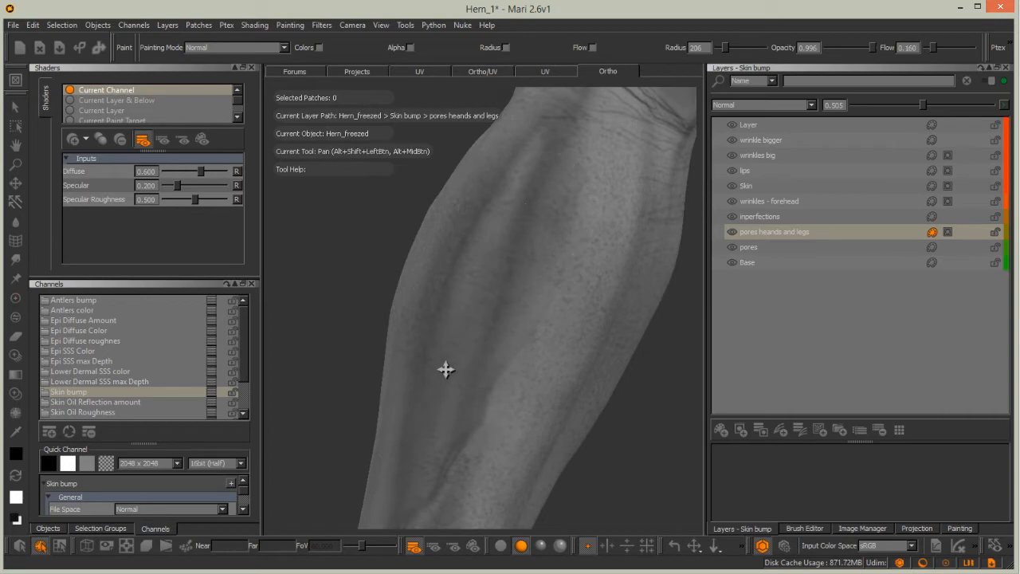
alt+middle_drag(561, 182, 417, 403)
alt+middle_drag(526, 177, 446, 398)
mouse_move(512, 203)
alt+middle_down()
mouse_move(505, 311)
mouse_move(369, 292)
alt+middle_up()
alt+middle_drag(510, 182, 447, 235)
alt+drag(446, 235, 504, 231)
alt+middle_drag(503, 231, 442, 367)
mouse_move(571, 157)
alt+middle_down()
mouse_move(525, 115)
mouse_move(455, 337)
mouse_move(470, 414)
alt+middle_up()
key(p)
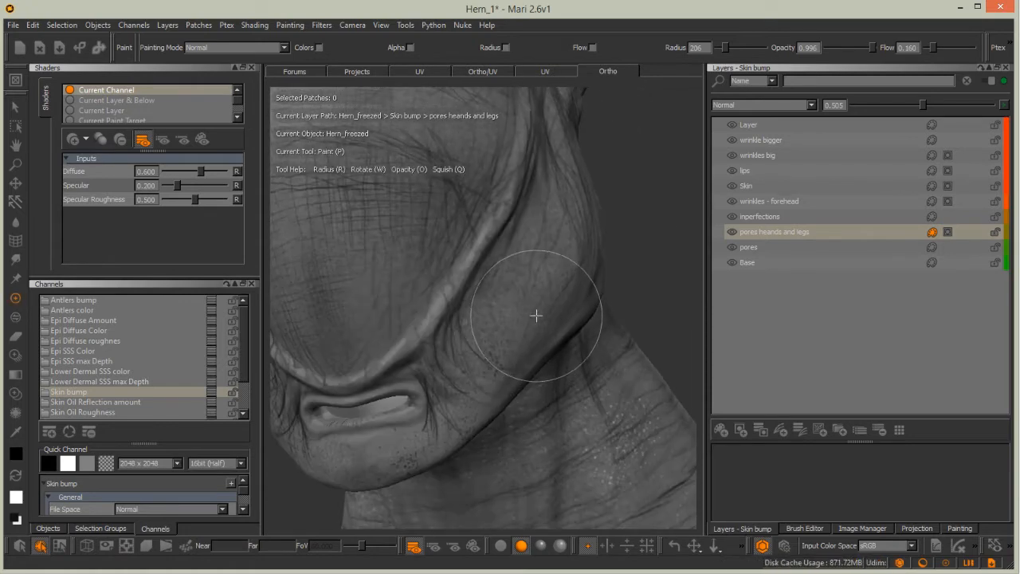
Inspect the skin bump on the ear, head and shoulder from several angles and distances.
alt+drag(536, 316, 483, 387)
alt+middle_drag(483, 239, 503, 356)
mouse_move(503, 355)
alt+mouse_down()
mouse_move(426, 390)
mouse_move(414, 370)
alt+mouse_up()
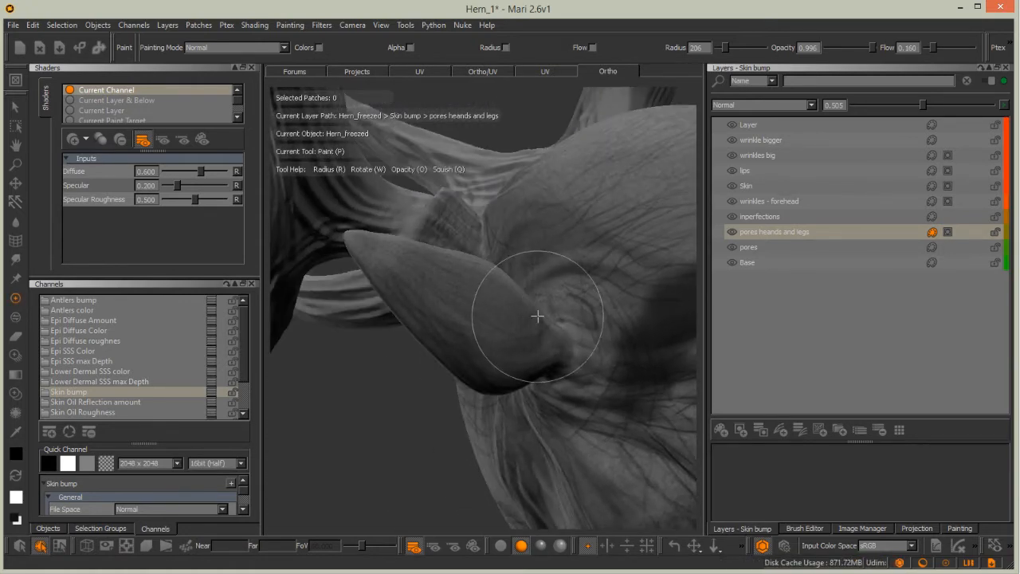
alt+right_drag(534, 316, 355, 271)
alt+drag(355, 271, 382, 363)
alt+middle_drag(434, 398, 470, 208)
alt+drag(470, 303, 430, 271)
alt+right_drag(447, 310, 319, 279)
alt+drag(383, 302, 465, 278)
alt+drag(505, 250, 431, 263)
alt+middle_drag(454, 271, 458, 446)
alt+drag(436, 274, 494, 291)
mouse_move(446, 255)
alt+middle_down()
mouse_move(422, 269)
mouse_move(382, 143)
alt+middle_up()
alt+right_drag(471, 255, 613, 279)
mouse_move(494, 343)
alt+mouse_down()
mouse_move(471, 364)
mouse_move(495, 318)
alt+mouse_up()
alt+middle_drag(474, 244, 458, 342)
mouse_move(574, 296)
alt+mouse_down()
mouse_move(489, 296)
mouse_move(547, 273)
mouse_move(505, 305)
mouse_move(458, 306)
mouse_move(446, 233)
alt+mouse_up()
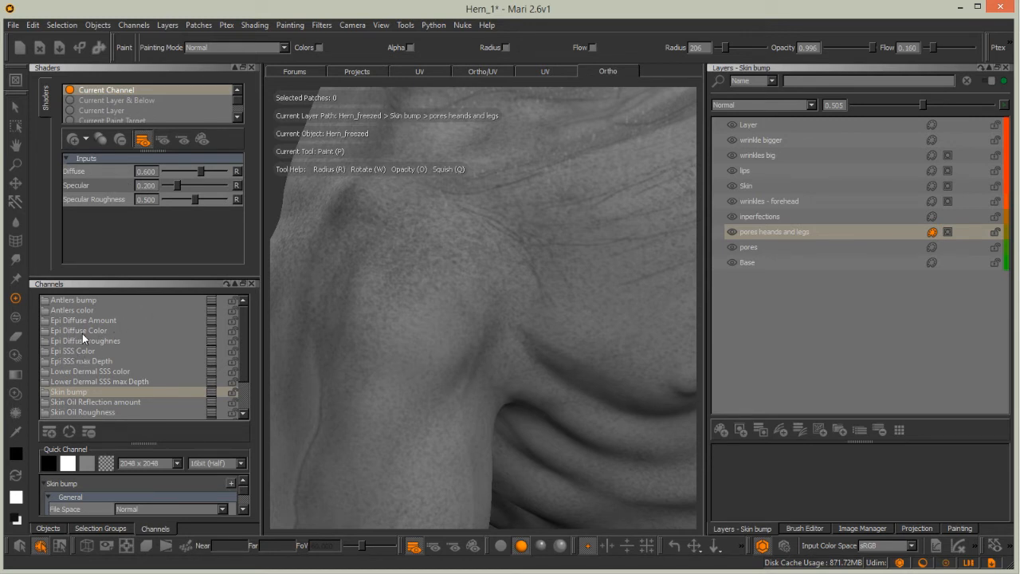
Open the Epi Diffuse Color and Skin bump layer stacks as separate floating windows side by side.
click(210, 331)
drag(244, 344, 306, 200)
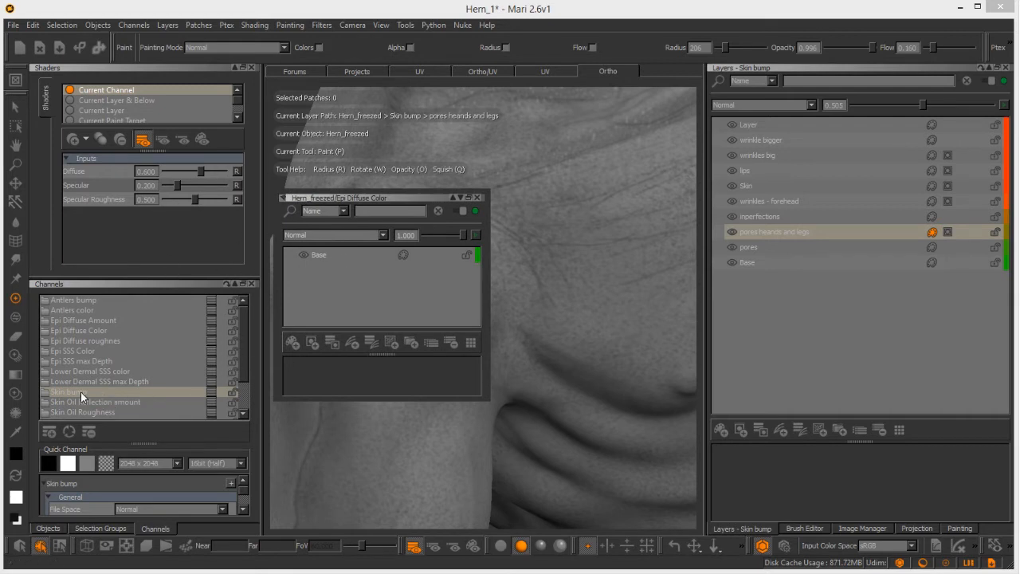
scroll(251, 358, down, 2)
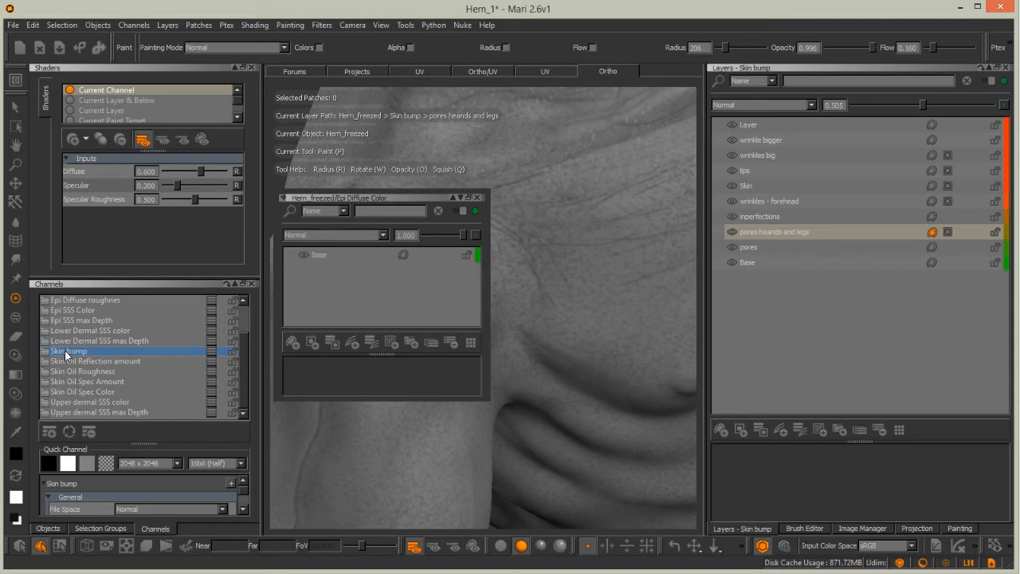
mouse_move(211, 356)
mouse_down()
mouse_move(317, 357)
mouse_move(546, 205)
mouse_up()
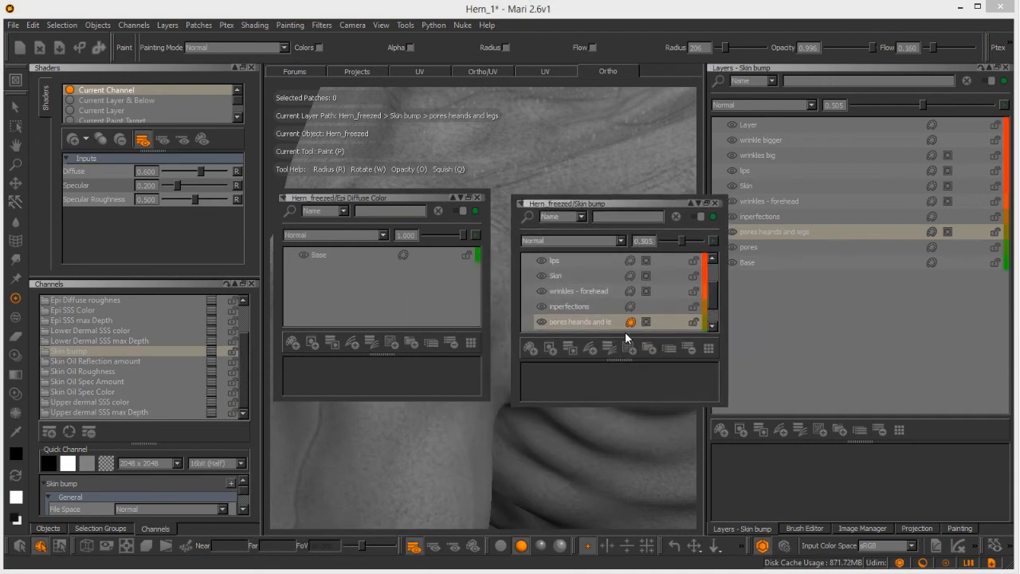
Share the "pores heands and legs" layer of Skin bump and transfer one linked instance to the Epi Diffuse Color stack.
drag(714, 291, 717, 303)
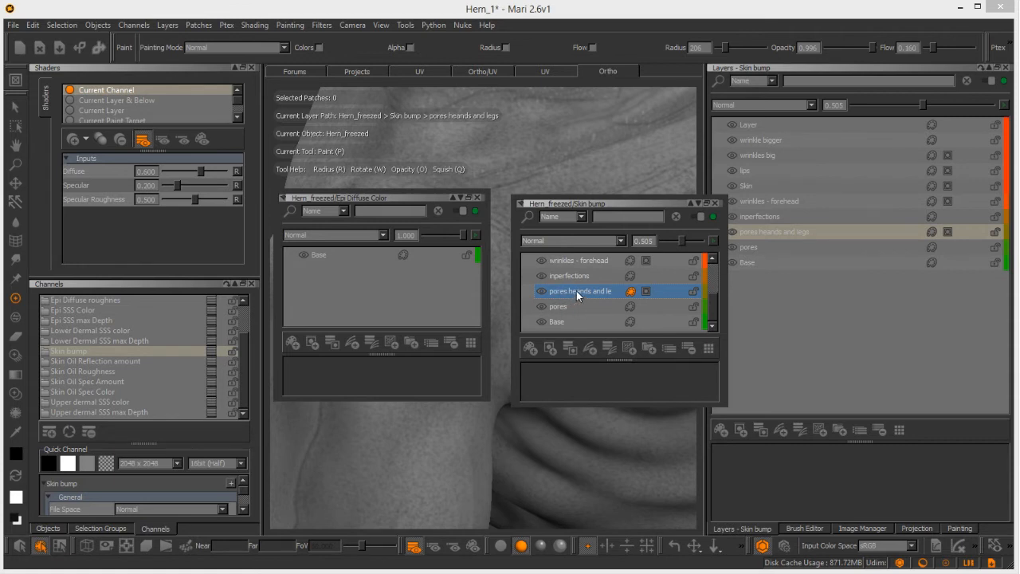
right_click(601, 293)
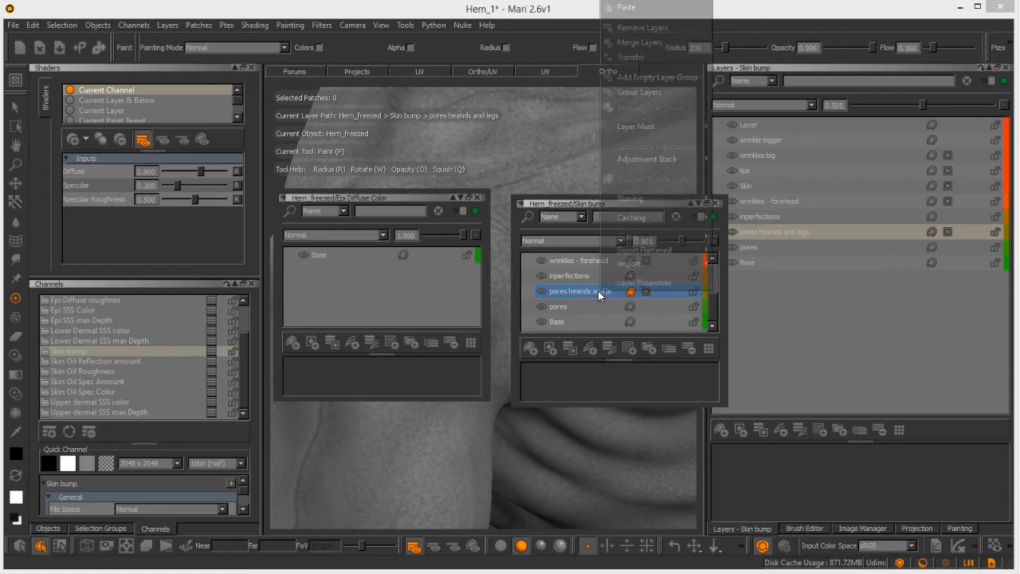
mouse_move(624, 200)
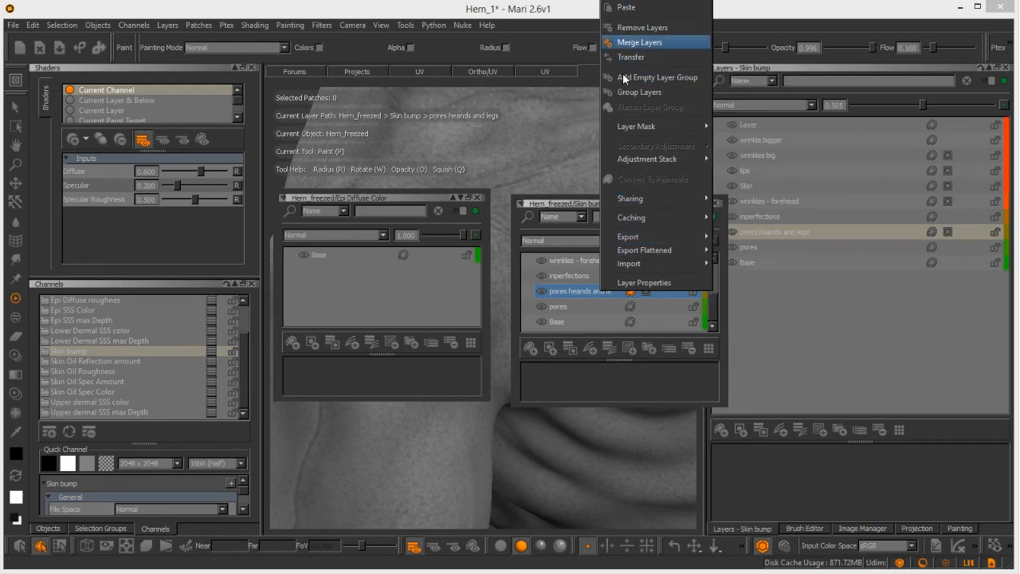
mouse_move(627, 219)
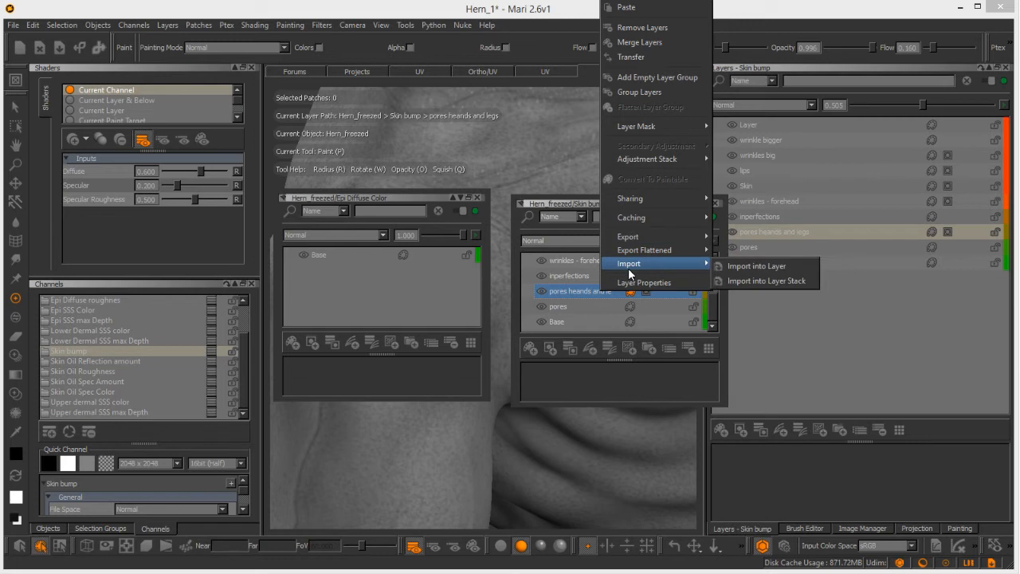
mouse_move(628, 237)
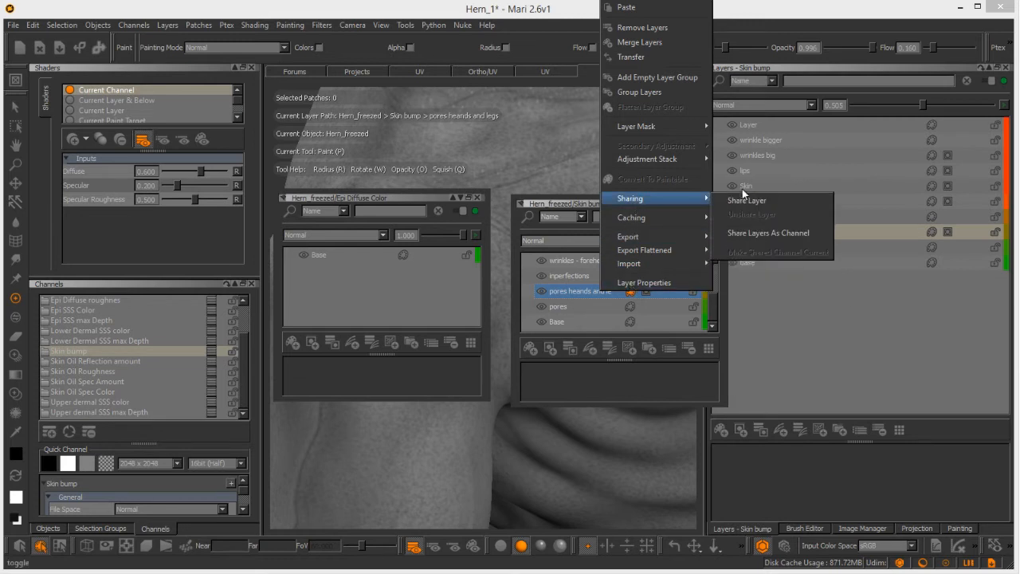
click(737, 200)
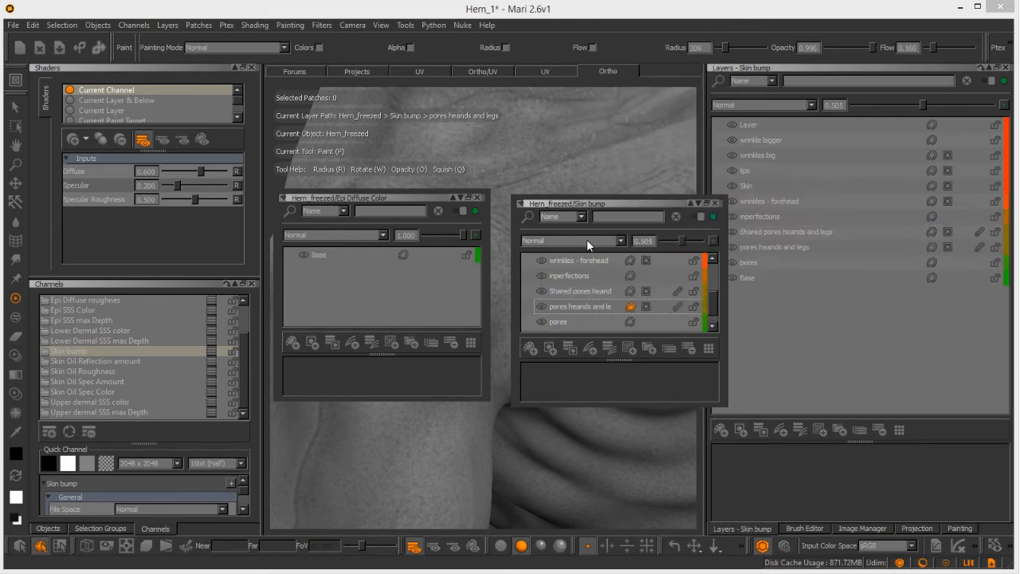
click(561, 307)
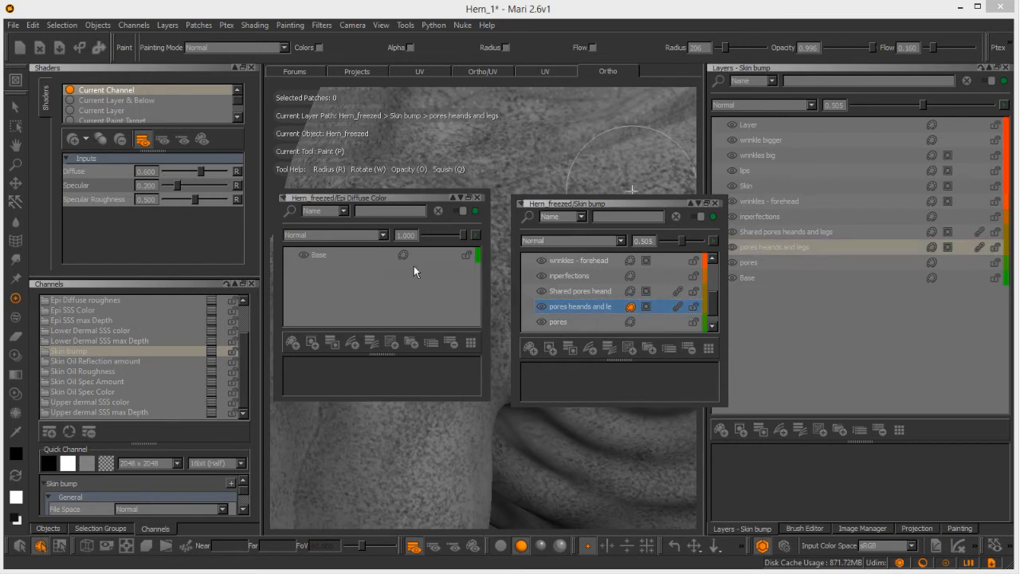
drag(368, 285, 365, 289)
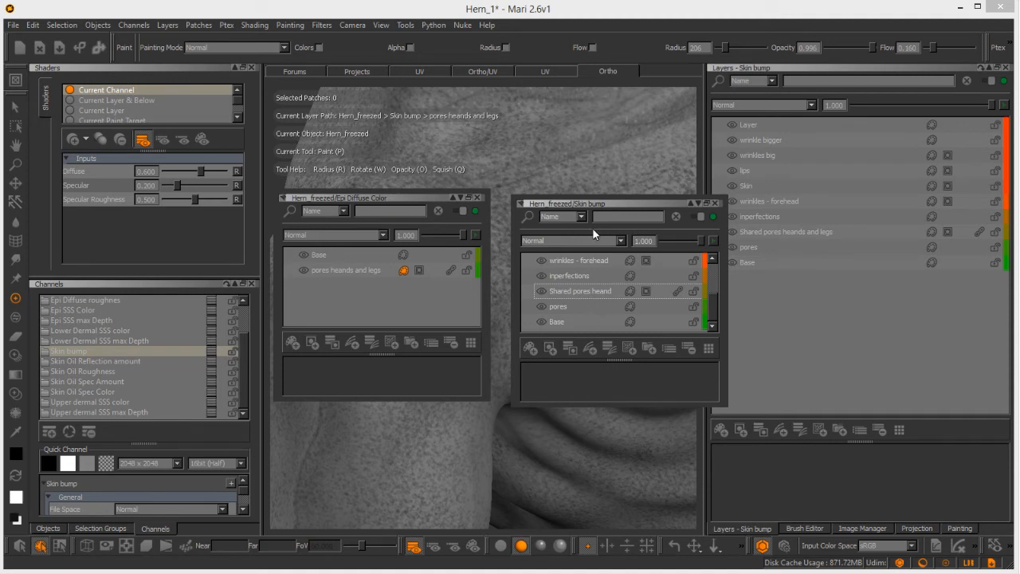
Share the "pores" layer of Skin bump and move its "Shared pores" instance into the Epi Diffuse Color stack.
click(575, 276)
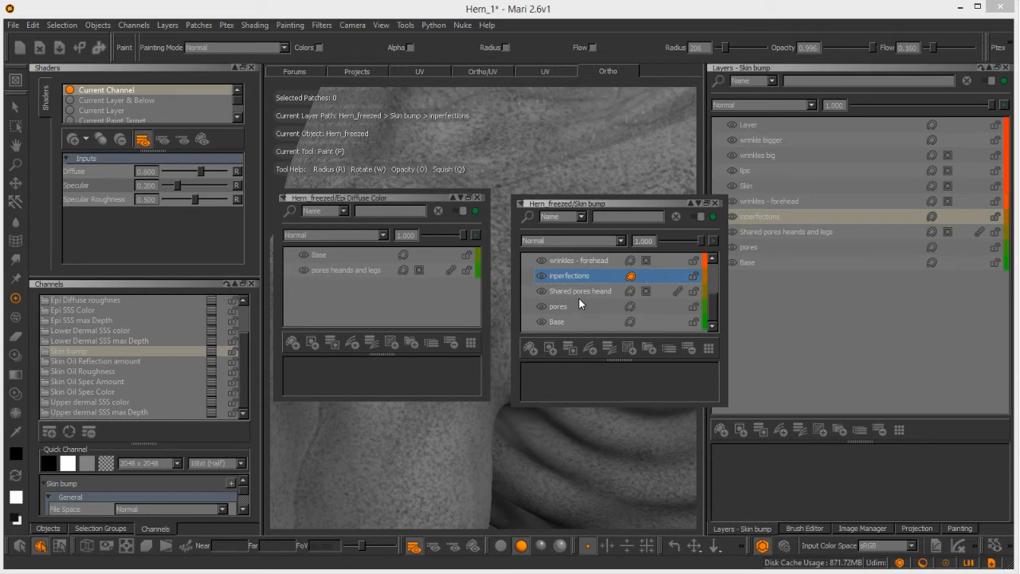
click(581, 308)
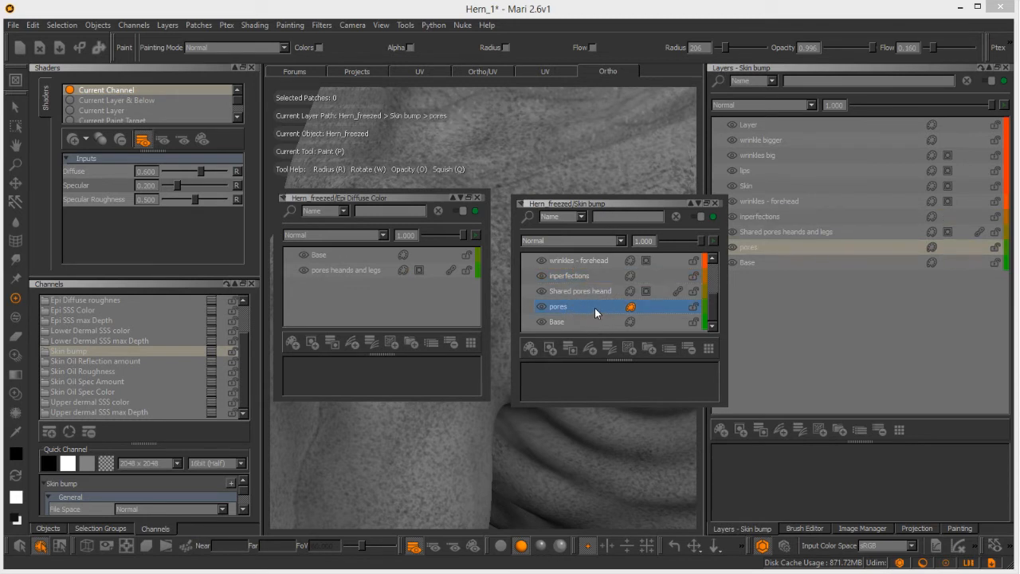
right_click(594, 308)
mouse_move(624, 212)
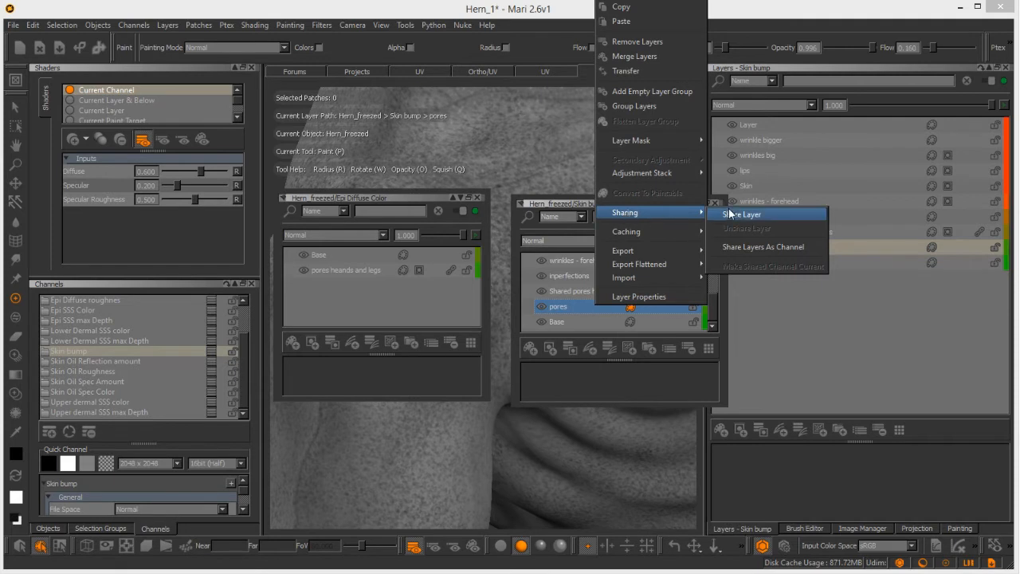
click(729, 214)
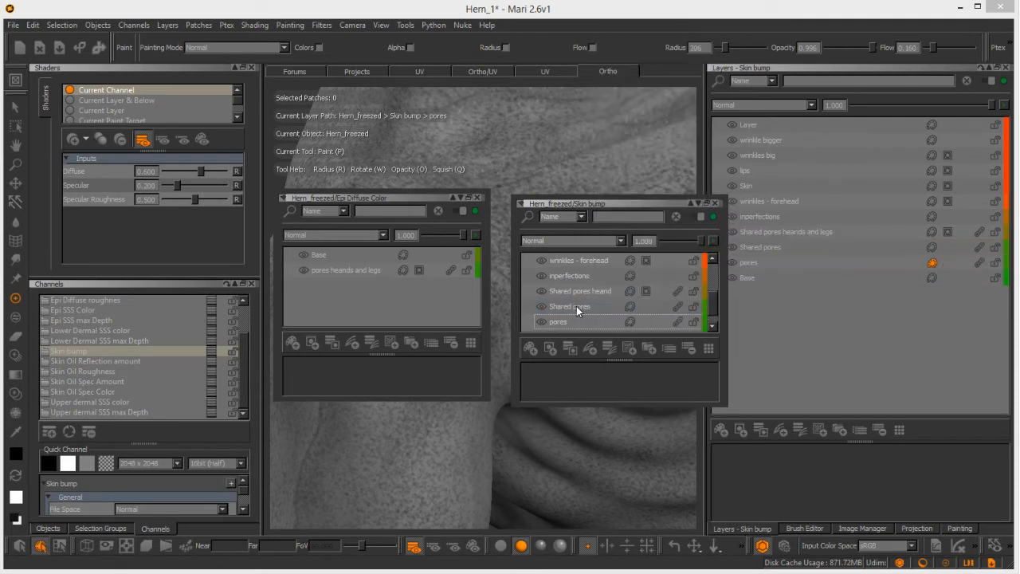
click(577, 307)
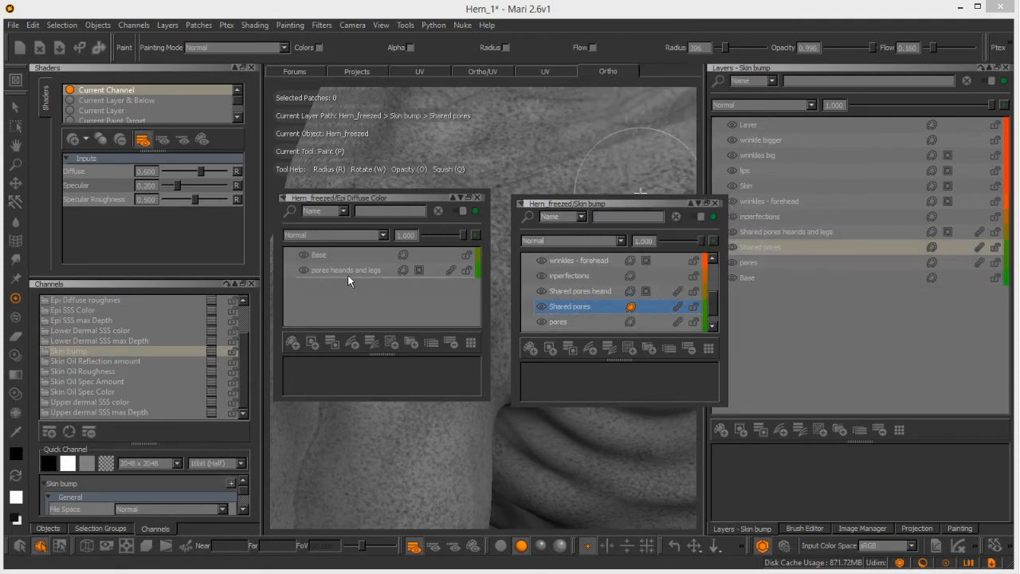
drag(347, 276, 348, 276)
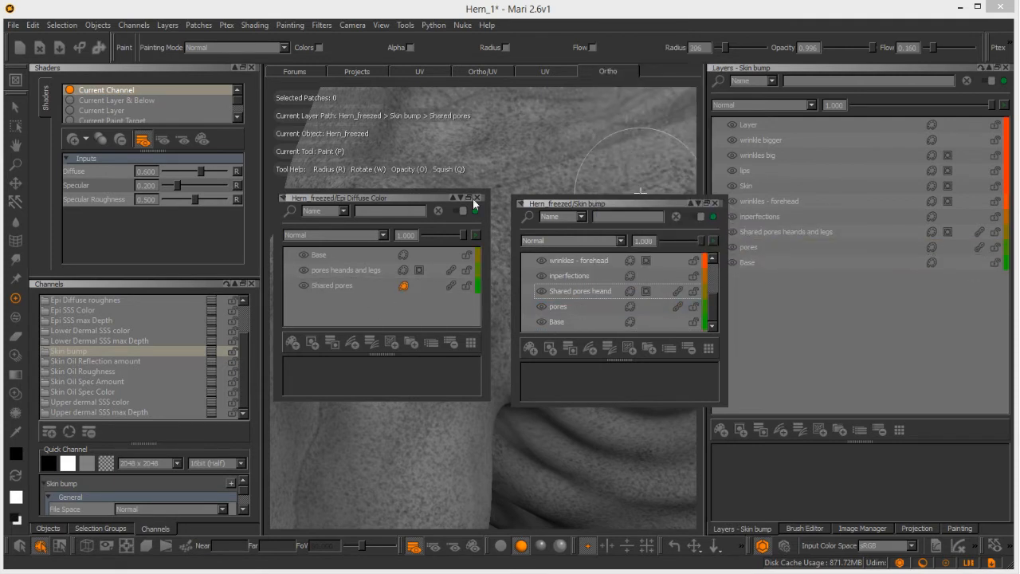
Close the floating Skin bump layer stack and make Epi Diffuse Color the current channel.
click(715, 204)
drag(394, 202, 568, 269)
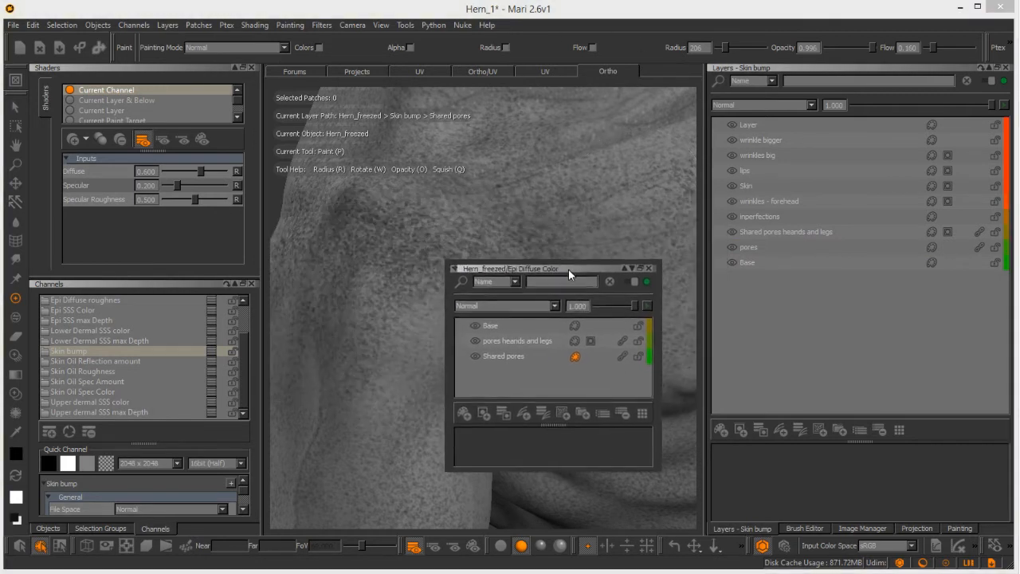
click(240, 350)
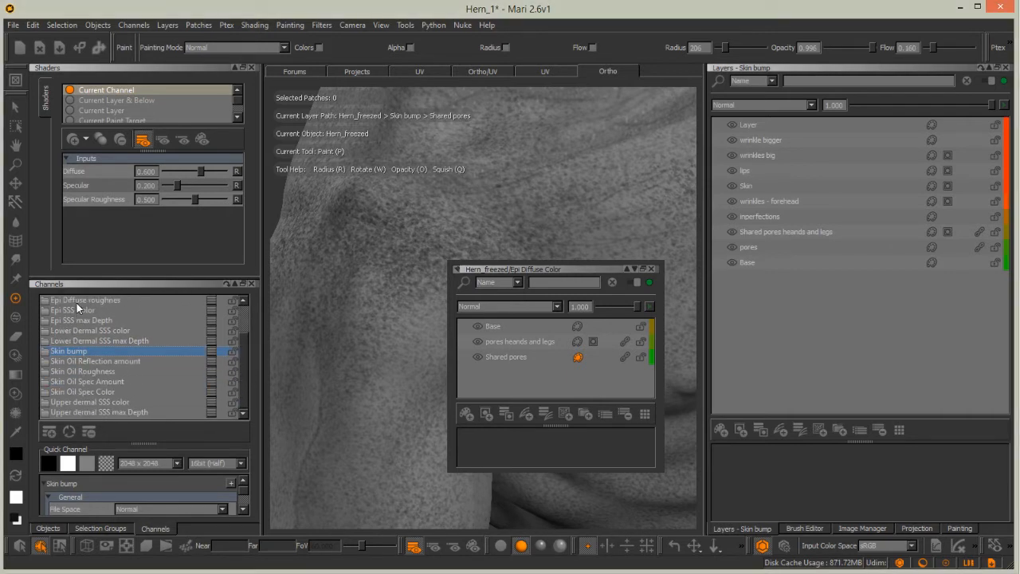
click(88, 392)
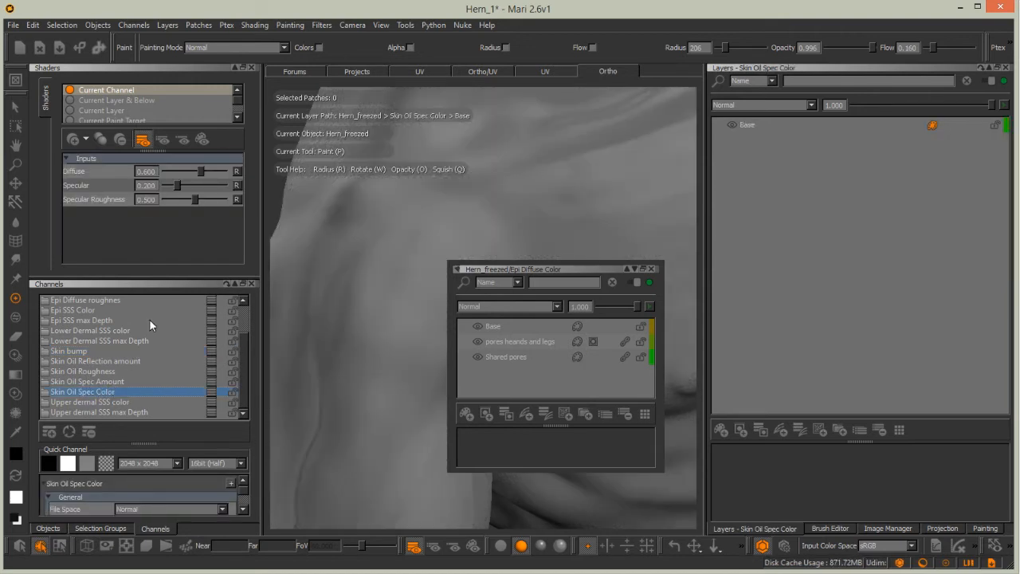
click(80, 301)
scroll(244, 326, up, 2)
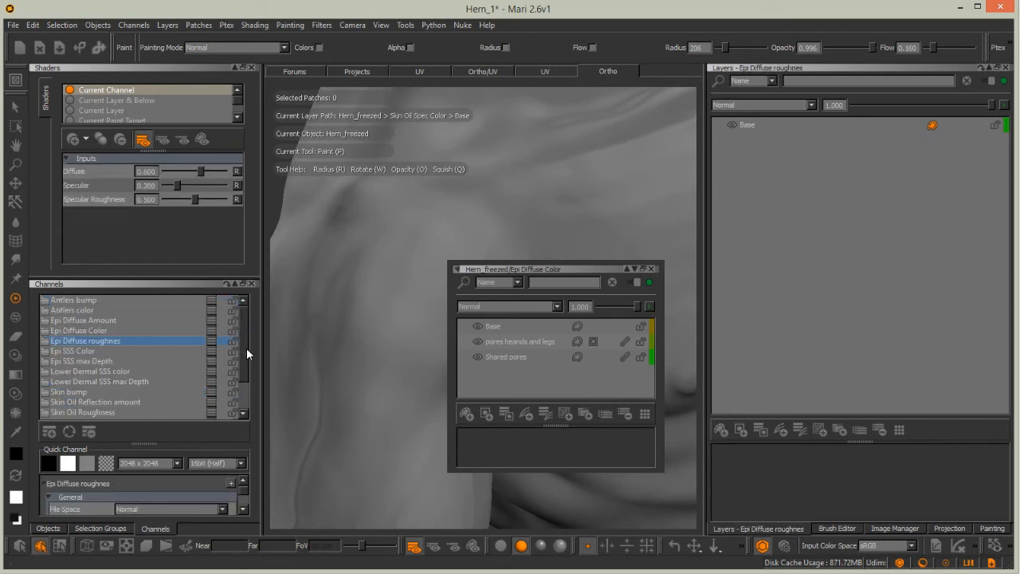
click(79, 330)
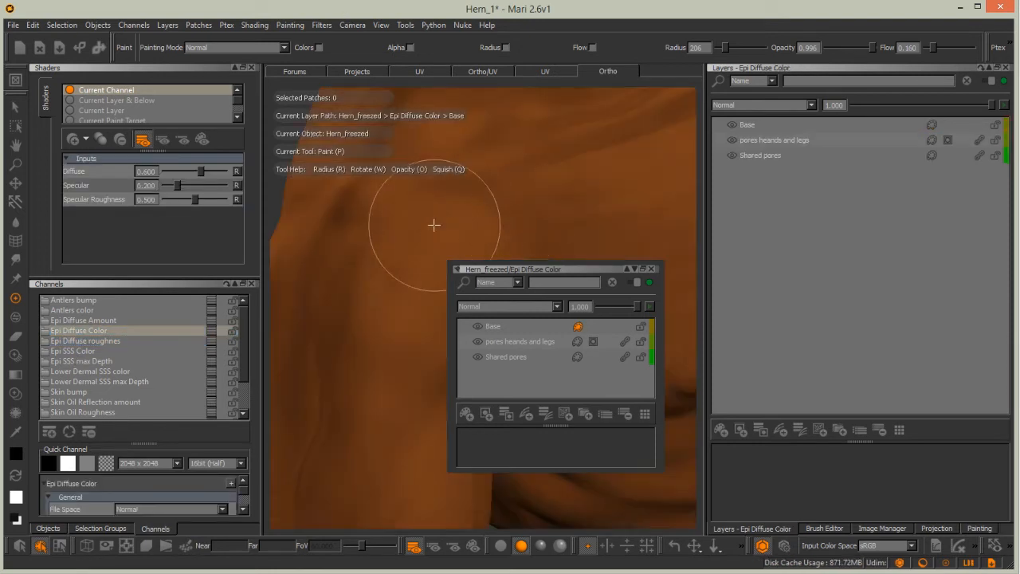
Compare the flat, basic and full lighting modes on the Epi Diffuse Color mesh, returning to basic lighting.
click(501, 549)
click(521, 549)
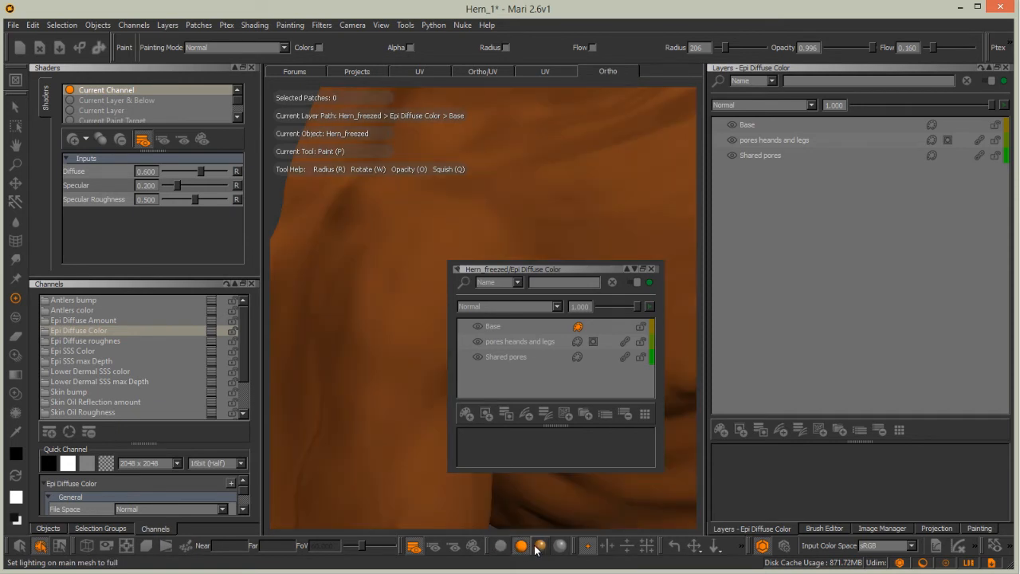
click(540, 548)
click(524, 550)
mouse_move(364, 278)
alt+mouse_down()
mouse_move(374, 257)
mouse_move(401, 300)
alt+mouse_up()
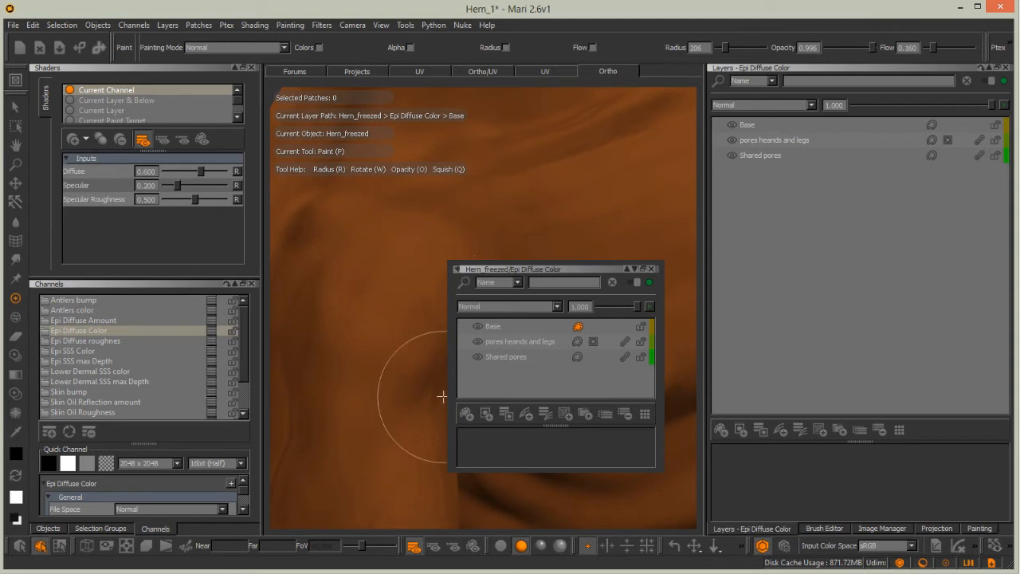
Reorder the Epi Diffuse Color stack so "pores heands and legs" and "Shared pores" both sit above Base.
click(515, 341)
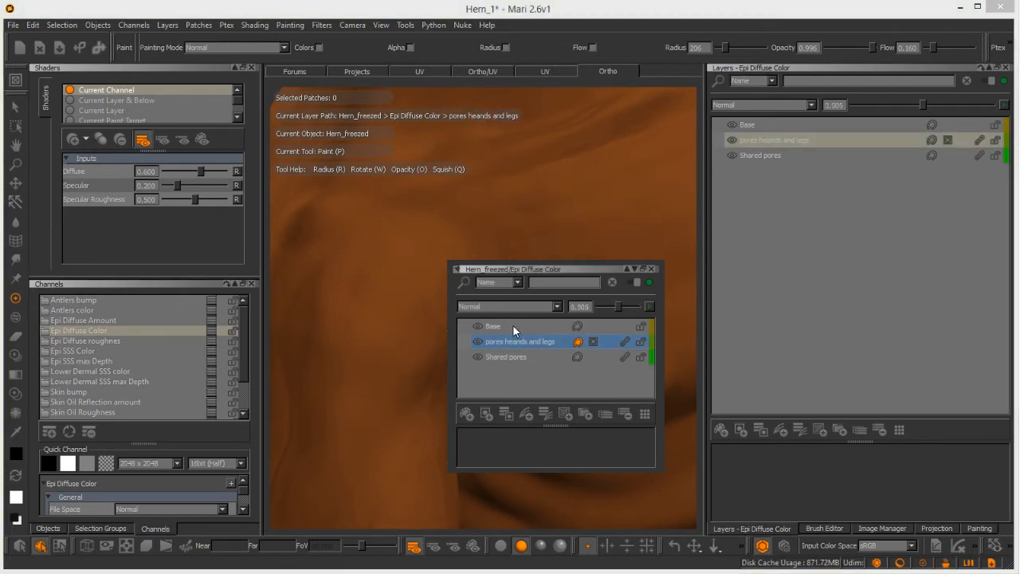
drag(511, 319, 484, 320)
click(518, 358)
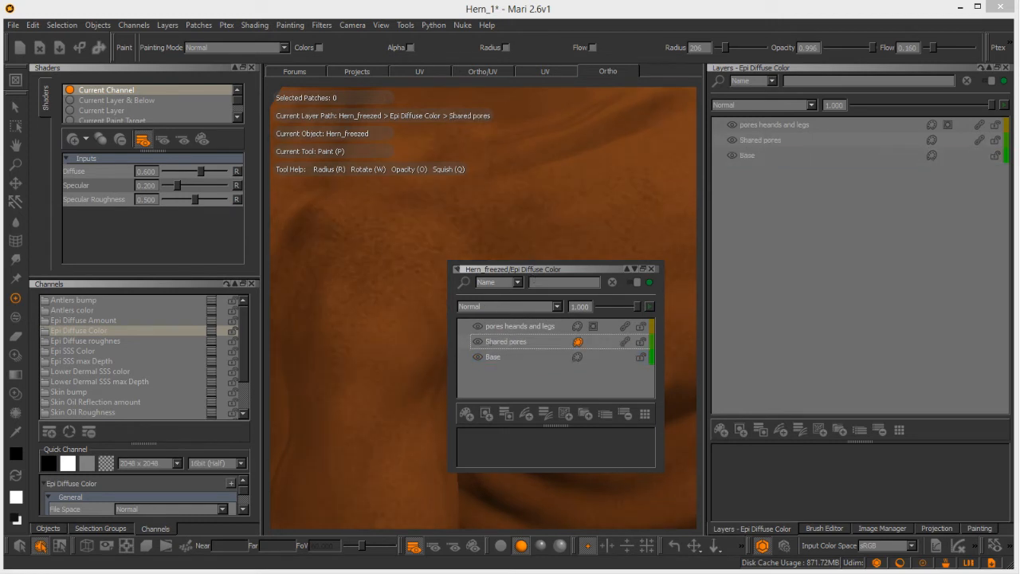
Inspect the shared pore detail in the diffuse color across the shoulder, chest and neck.
alt+right_drag(382, 280, 314, 310)
alt+middle_drag(314, 310, 337, 364)
alt+drag(337, 365, 306, 332)
alt+middle_drag(305, 333, 298, 322)
alt+right_drag(298, 322, 348, 307)
alt+drag(348, 308, 253, 338)
alt+middle_drag(253, 338, 198, 350)
alt+right_drag(390, 318, 426, 244)
mouse_move(424, 251)
alt+middle_down()
mouse_move(398, 237)
mouse_move(433, 221)
mouse_move(361, 239)
mouse_move(446, 289)
mouse_move(314, 460)
mouse_move(375, 430)
mouse_move(366, 189)
mouse_move(449, 326)
mouse_move(379, 278)
mouse_move(346, 316)
mouse_move(372, 319)
alt+middle_up()
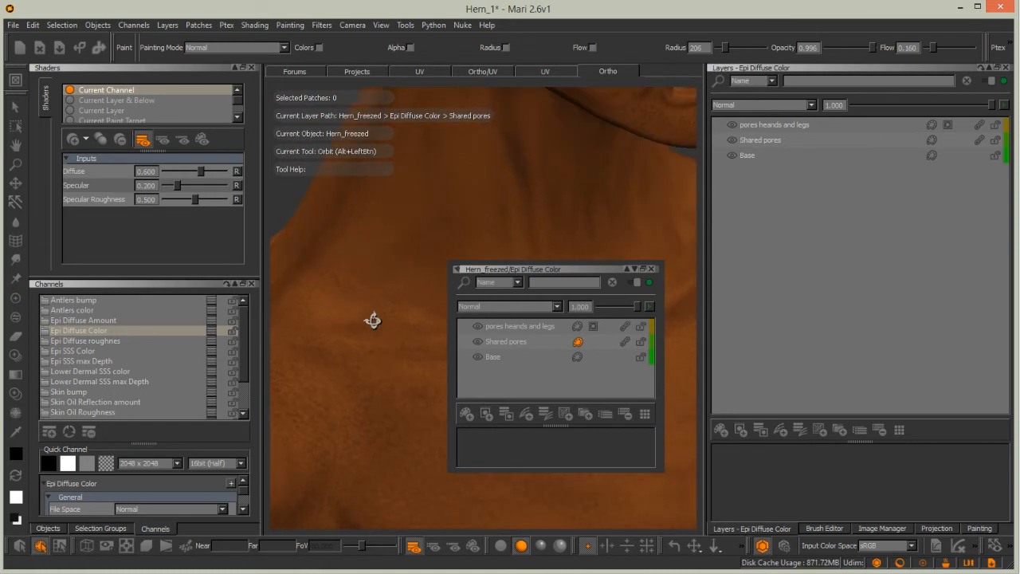
Open the Epi SSS Color layer stack beside the Epi Diffuse Color stack and select the shared "pores heands and legs" layer.
click(78, 356)
drag(78, 355, 336, 305)
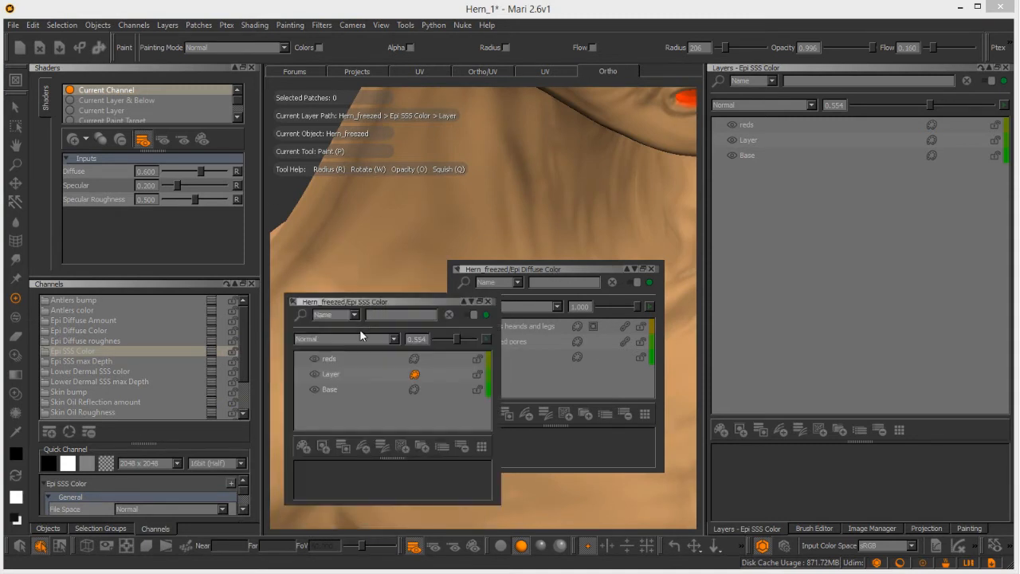
drag(468, 273, 543, 294)
click(590, 349)
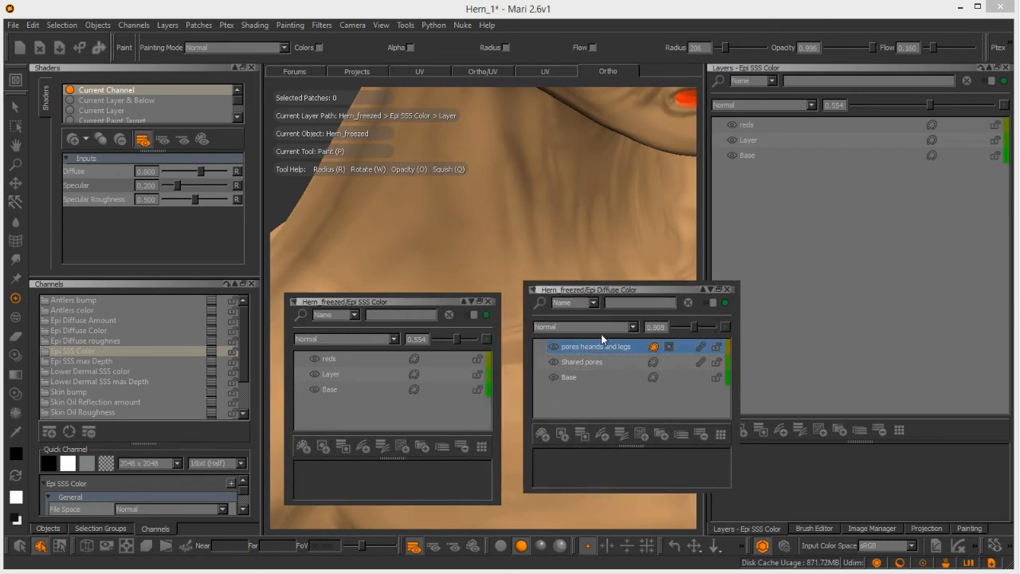
Share the "pores heands and legs" layer from Epi Diffuse Color into the Epi SSS Color stack, above the reds layer.
right_click(591, 348)
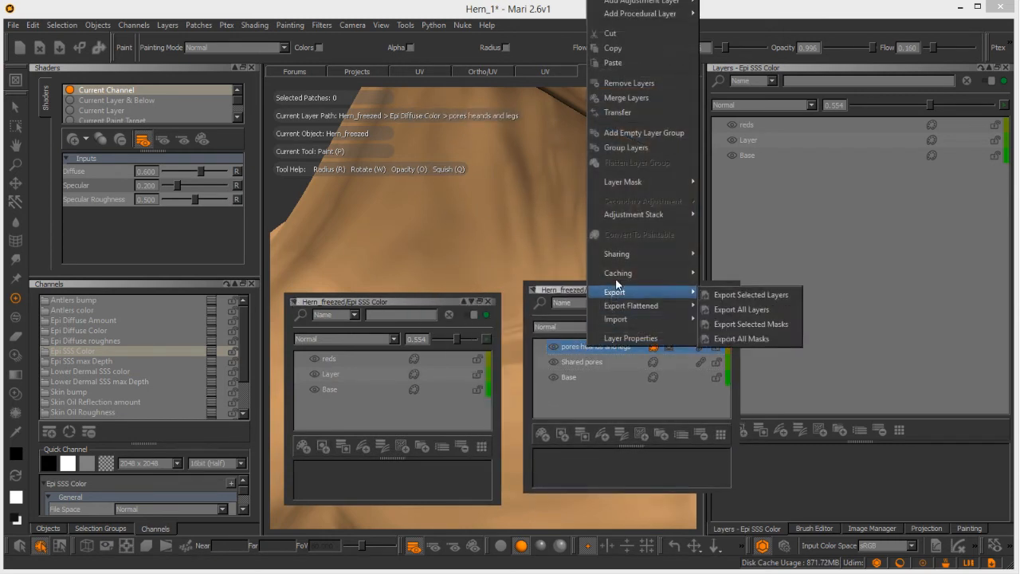
mouse_move(653, 253)
click(722, 257)
click(598, 348)
drag(602, 351, 370, 352)
Share the "Shared pores" layer into Epi SSS Color just above reds, and close the Epi Diffuse Color stack.
click(587, 363)
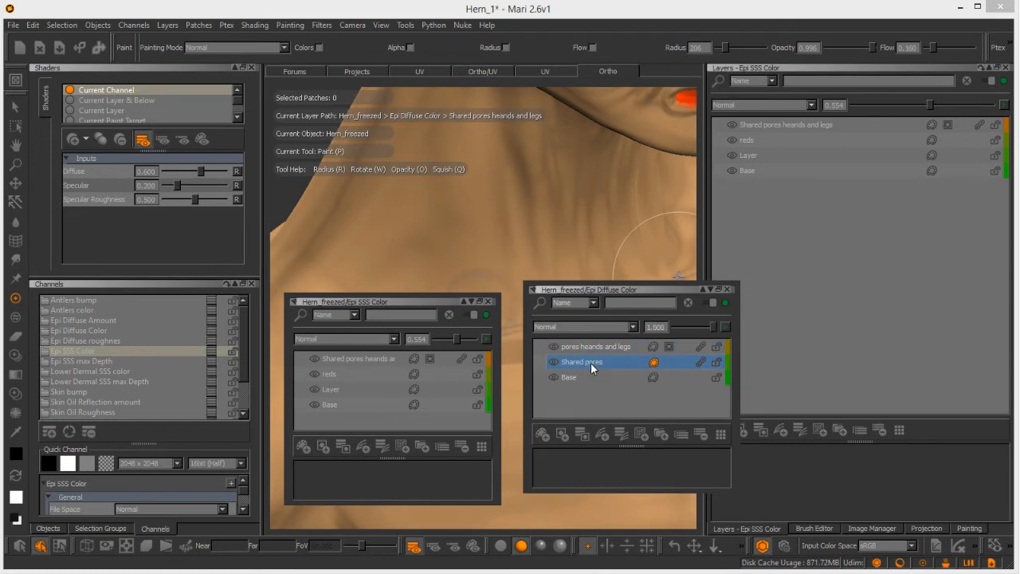
right_click(597, 364)
mouse_move(619, 269)
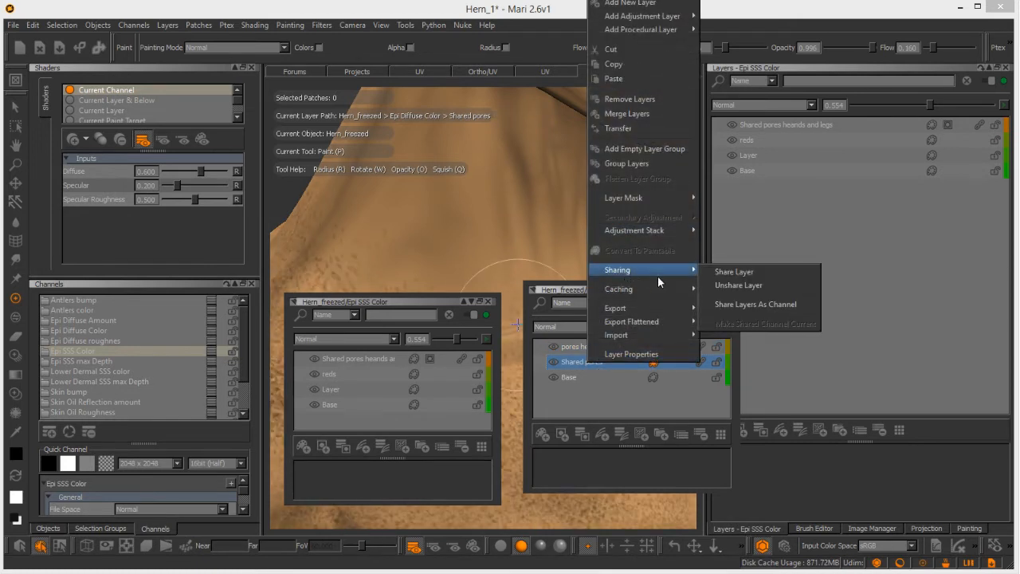
click(728, 268)
click(581, 379)
drag(380, 375, 338, 368)
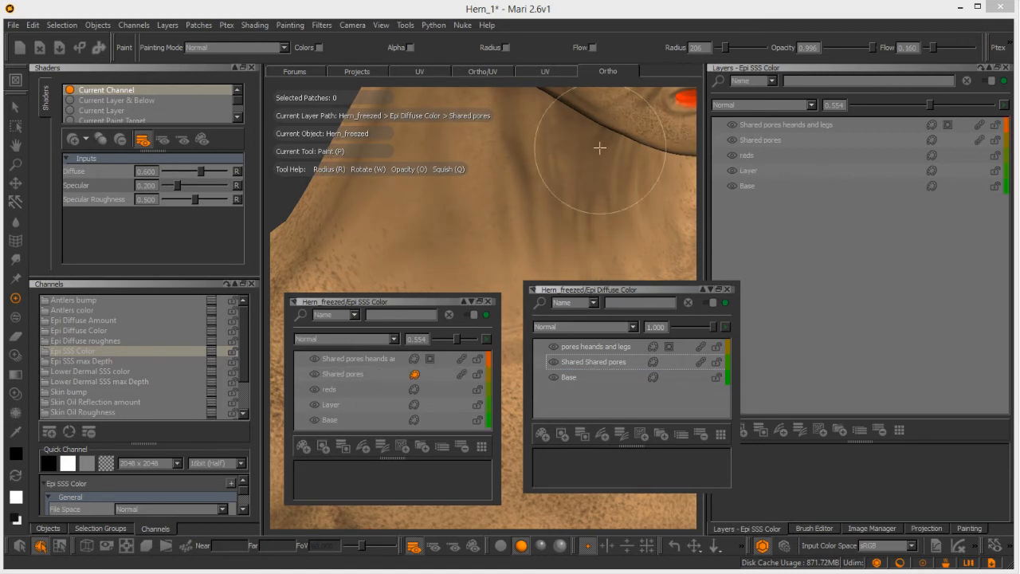
click(728, 291)
drag(401, 299, 387, 167)
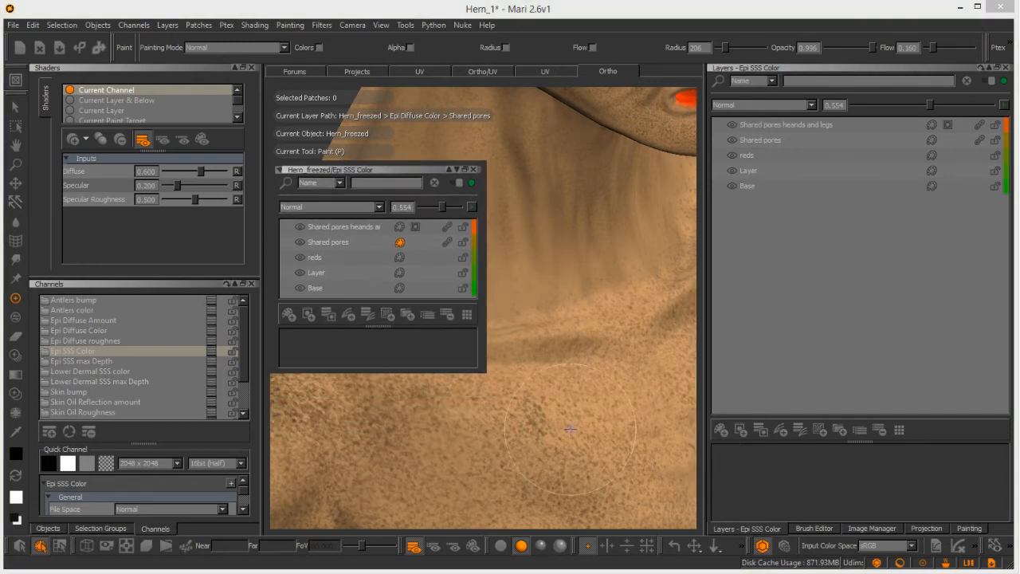
Inspect the shared pore detail in the Epi SSS Color channel across the creature's neck, shoulder and chest.
alt+right_drag(542, 438, 485, 455)
alt+middle_drag(486, 455, 366, 454)
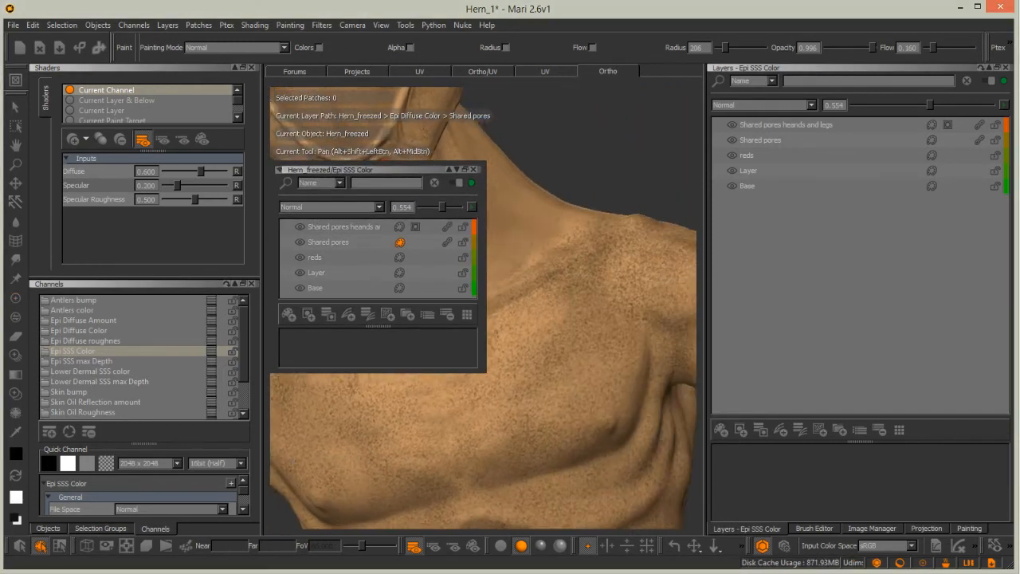
alt+drag(366, 454, 533, 419)
alt+middle_drag(534, 420, 593, 377)
alt+middle_drag(478, 455, 501, 473)
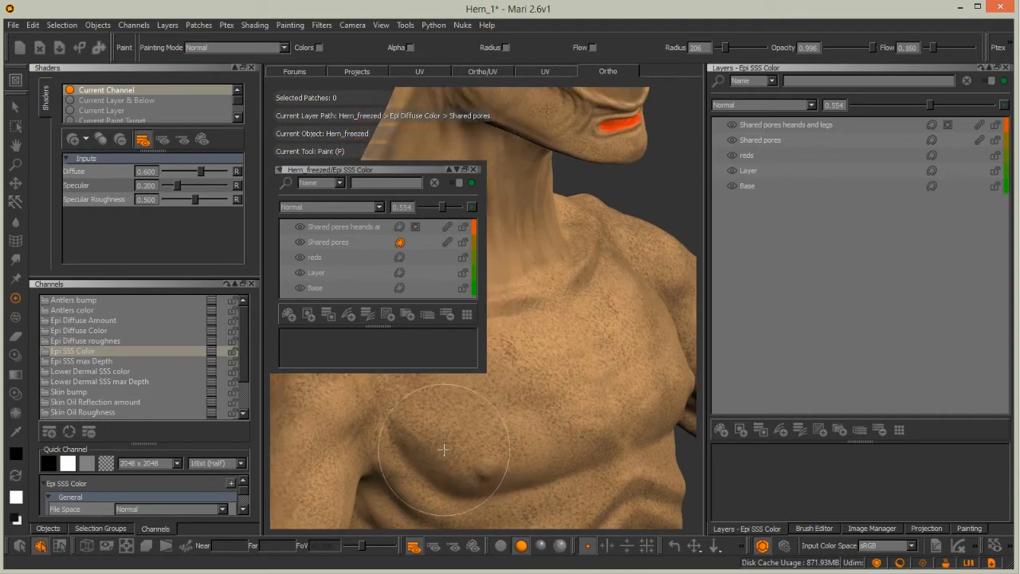
alt+right_drag(501, 474, 403, 305)
drag(368, 170, 386, 185)
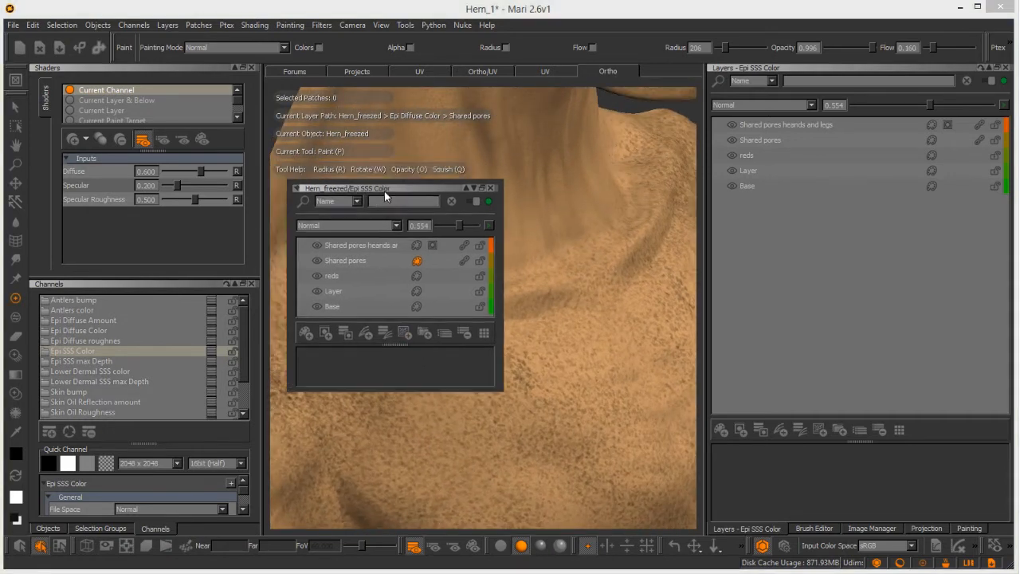
Add a new paintable layer named "skin dots" between Layer and reds in the Epi SSS Color stack.
click(336, 295)
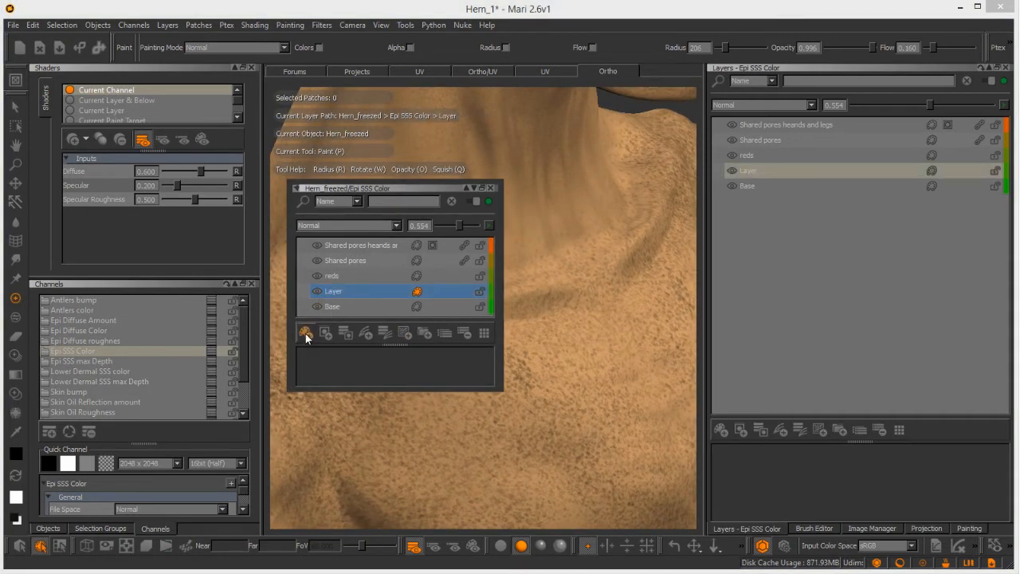
click(305, 332)
double_click(336, 292)
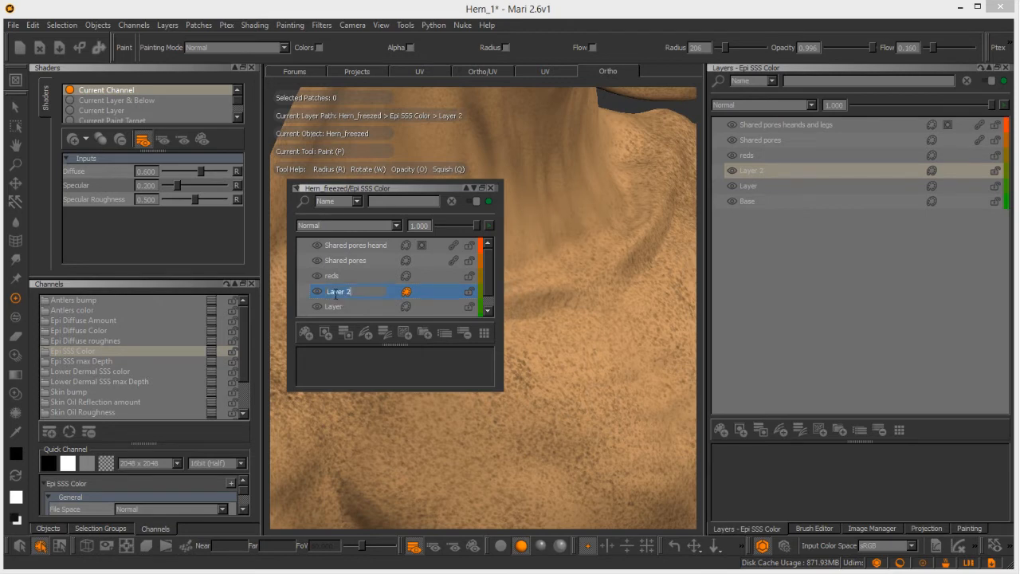
text(ski)
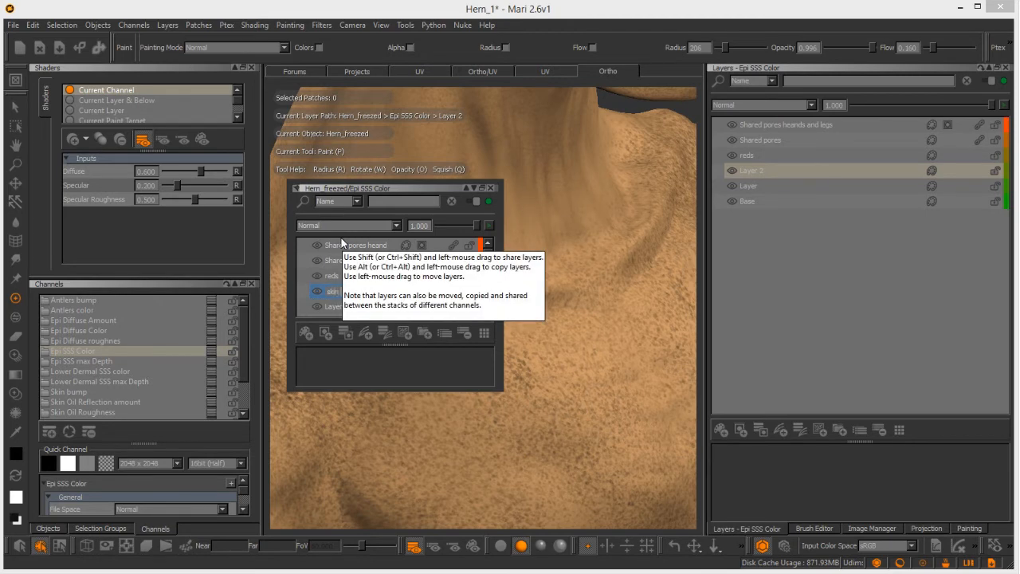
text(n)
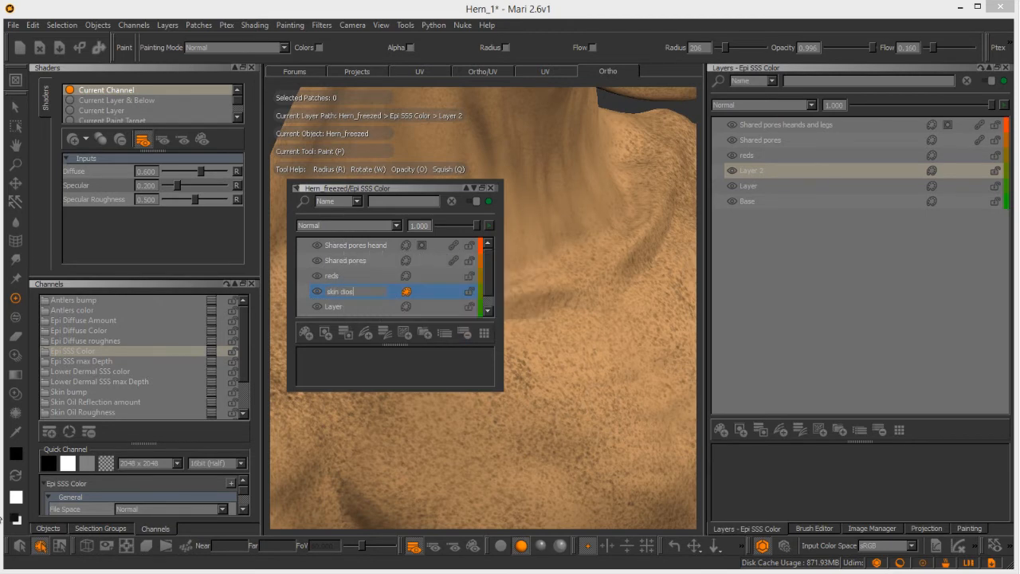
text( dots)
key(Return)
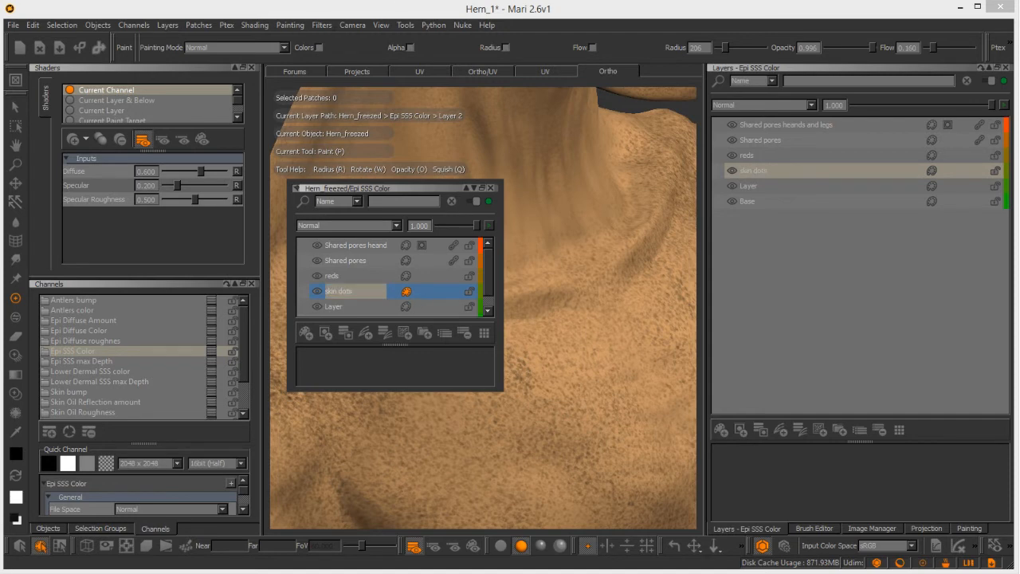
Open the shirtless man reference photo from the Image Manager and bring the bare chest skin into close-up.
click(16, 456)
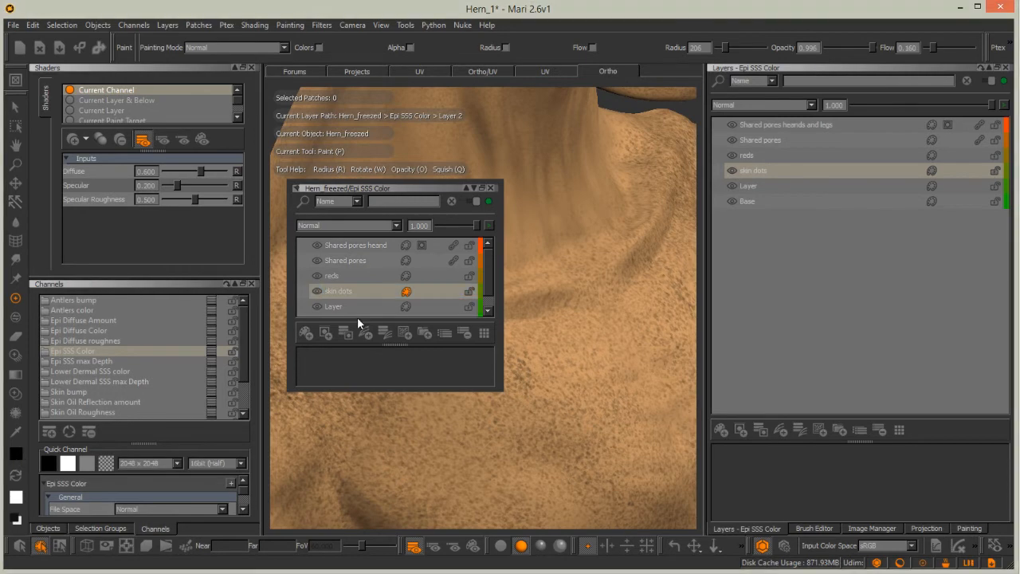
click(908, 5)
click(860, 528)
double_click(802, 104)
drag(435, 99, 640, 122)
alt+right_drag(532, 271, 712, 207)
alt+middle_drag(542, 272, 608, 427)
scroll(742, 287, up, 6)
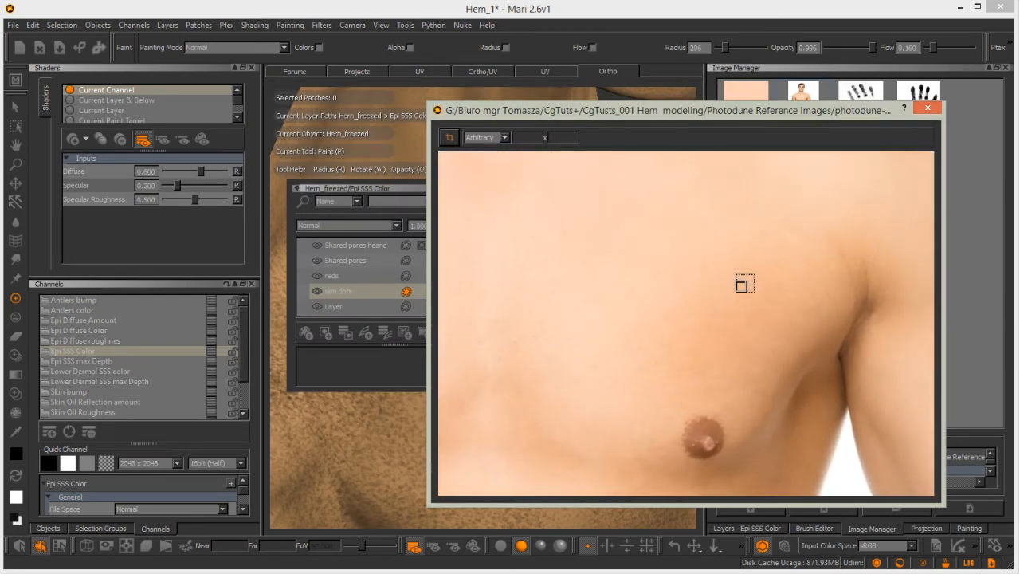
alt+right_drag(700, 322, 773, 282)
mouse_move(654, 362)
alt+right_down()
mouse_move(736, 328)
mouse_move(729, 336)
alt+right_up()
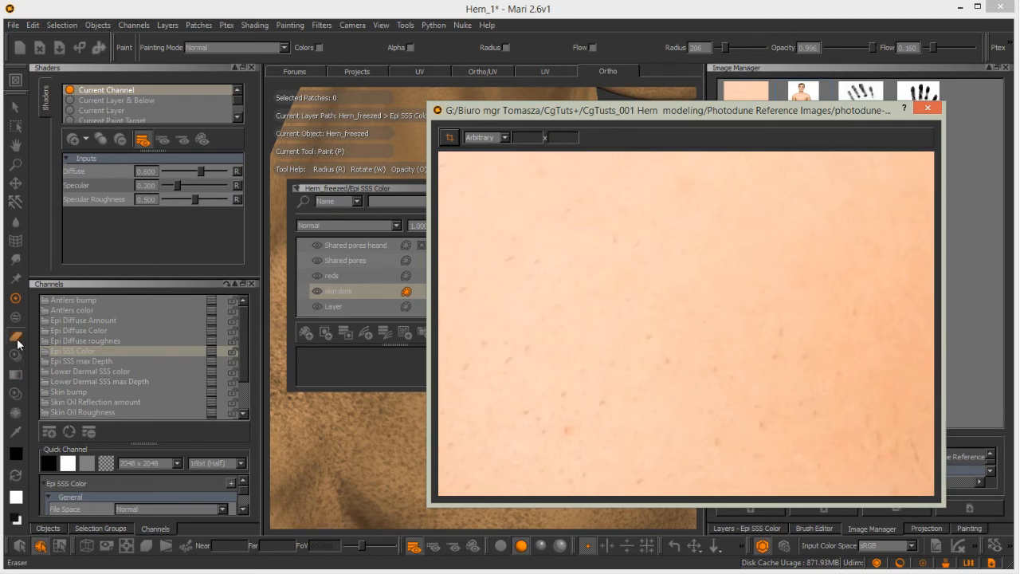
Sample two chest skin tones from the photo as foreground and background colors, swapping them between samples, and close the photo.
click(16, 432)
click(760, 313)
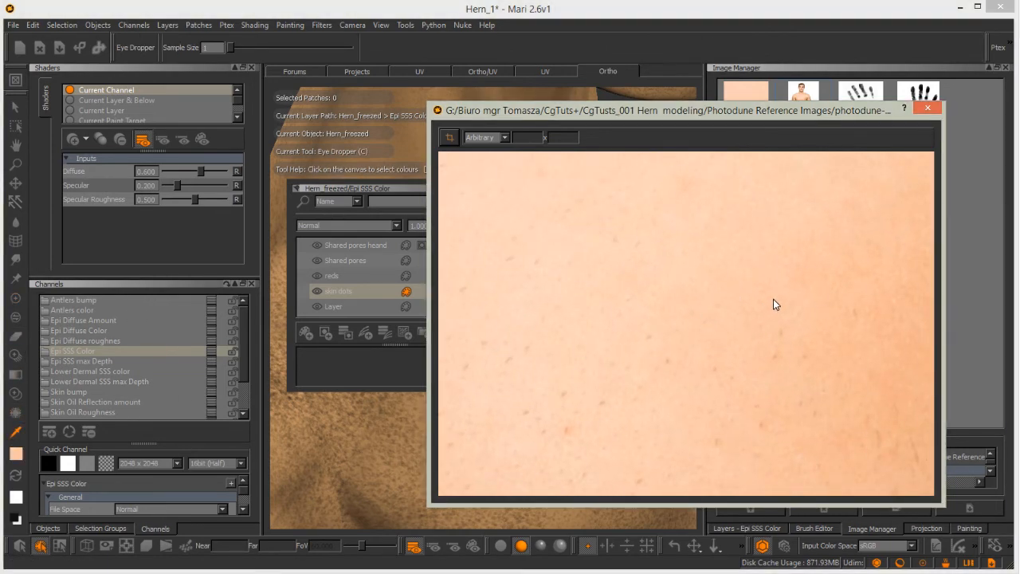
click(15, 475)
click(776, 357)
click(932, 106)
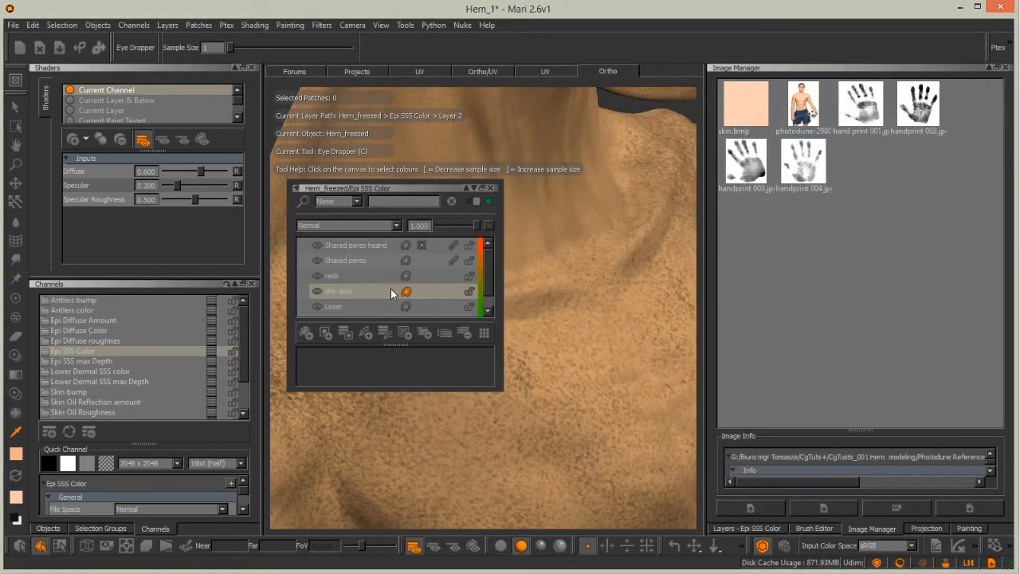
Select all of the creature's patches in the UV view.
click(194, 24)
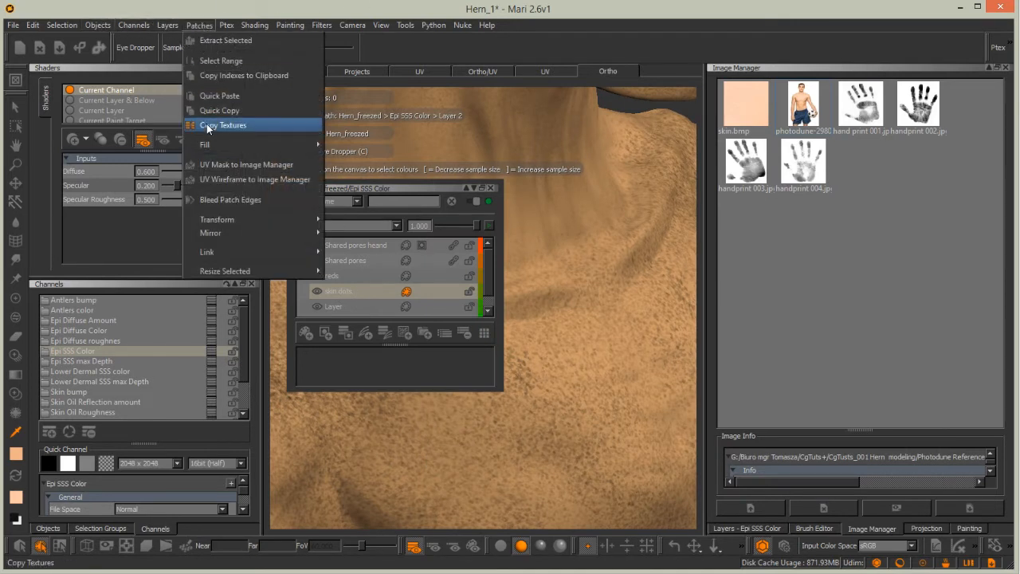
mouse_move(215, 146)
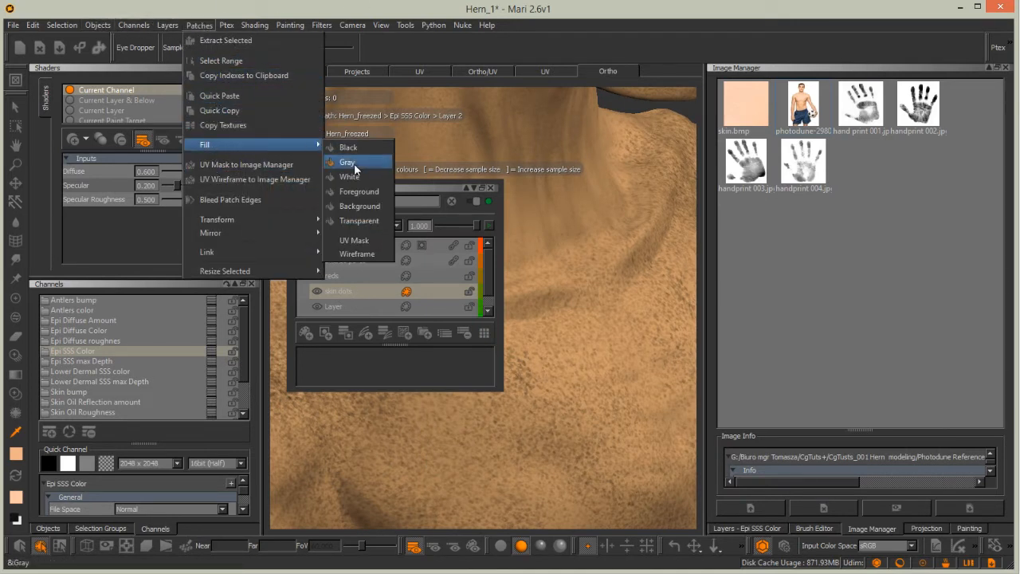
click(528, 71)
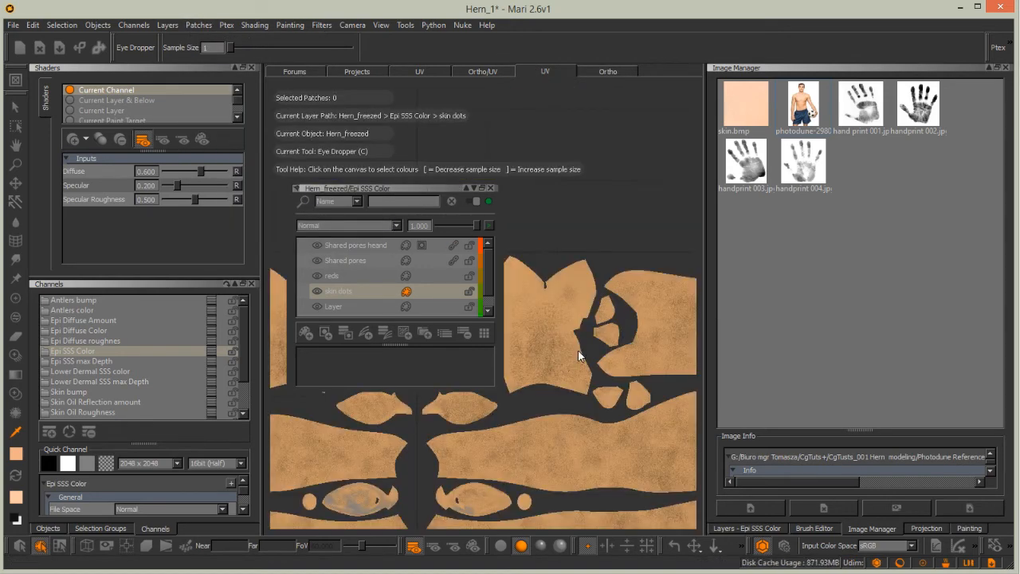
alt+right_drag(604, 402, 446, 434)
alt+middle_drag(585, 380, 647, 433)
key(s)
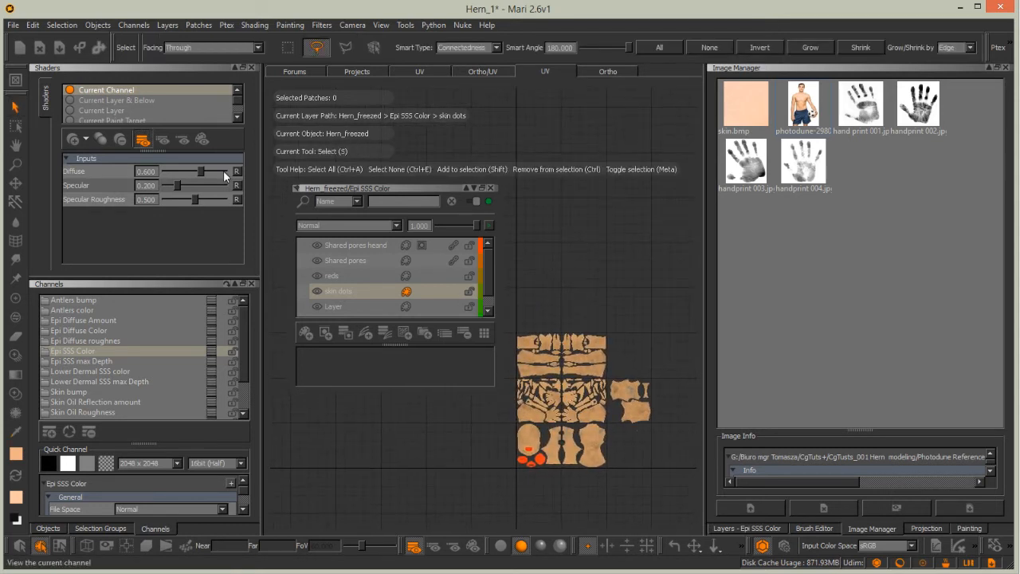
mouse_move(506, 362)
mouse_down()
mouse_move(674, 438)
mouse_move(636, 311)
mouse_up()
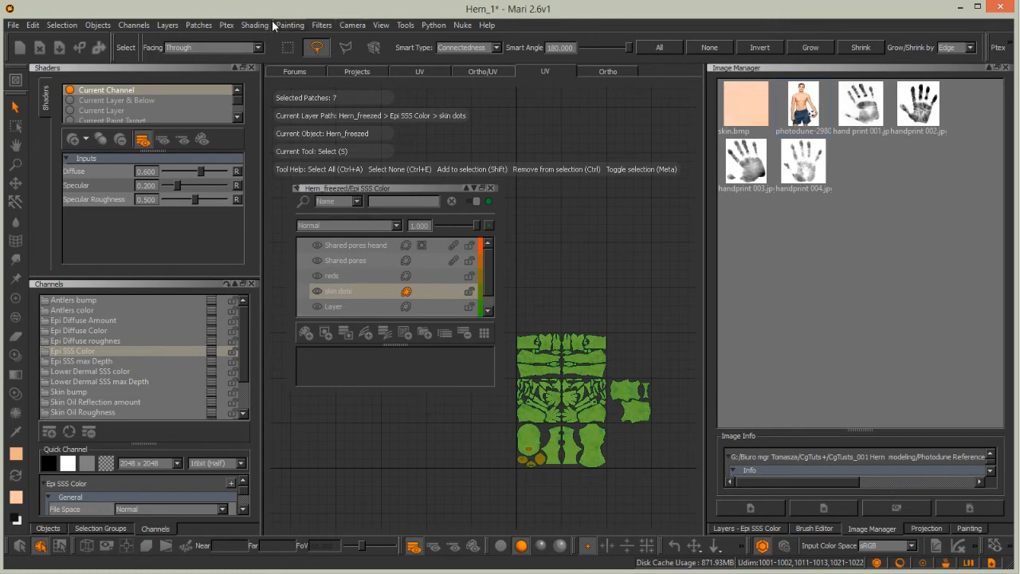
Fill the selected patches of the skin dots layer with the foreground color, return to the Ortho view and clear the selection.
click(199, 25)
mouse_move(205, 147)
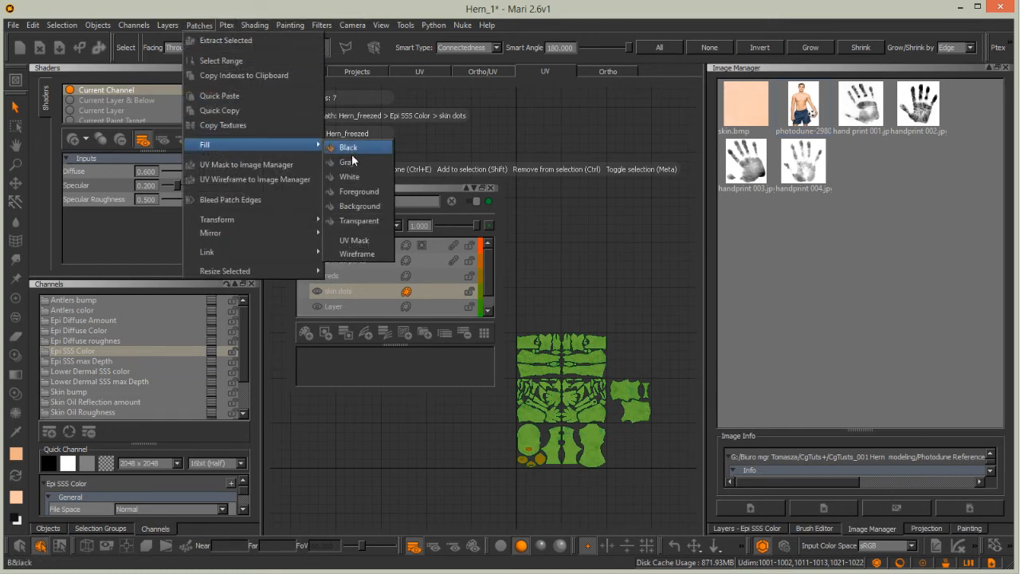
click(358, 192)
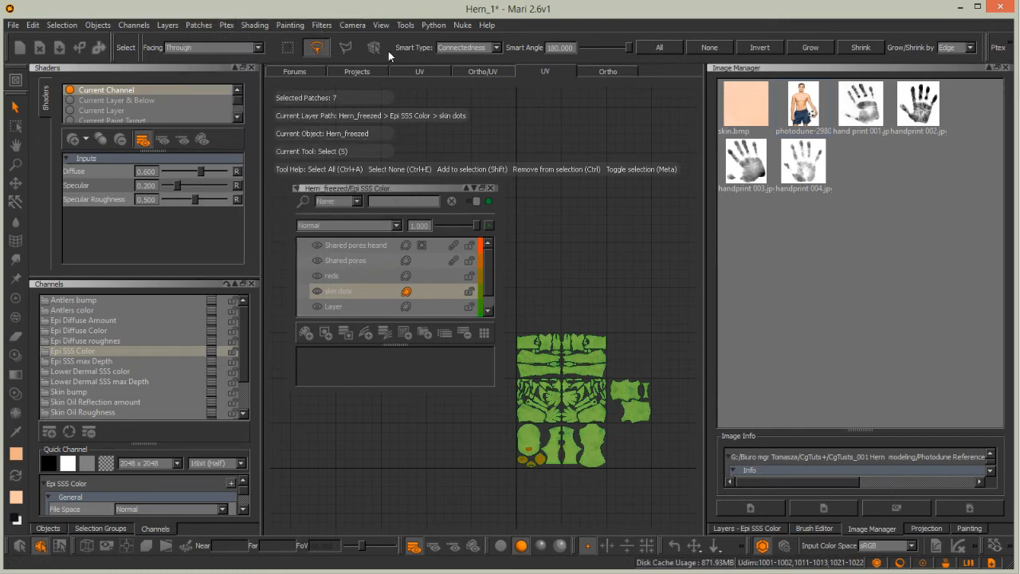
click(596, 73)
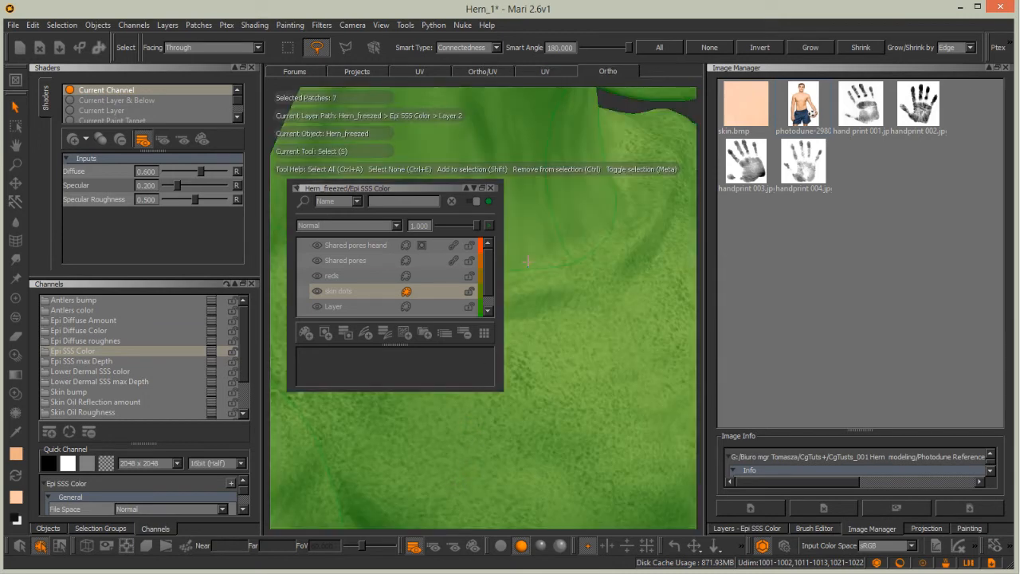
key(ctrl+e)
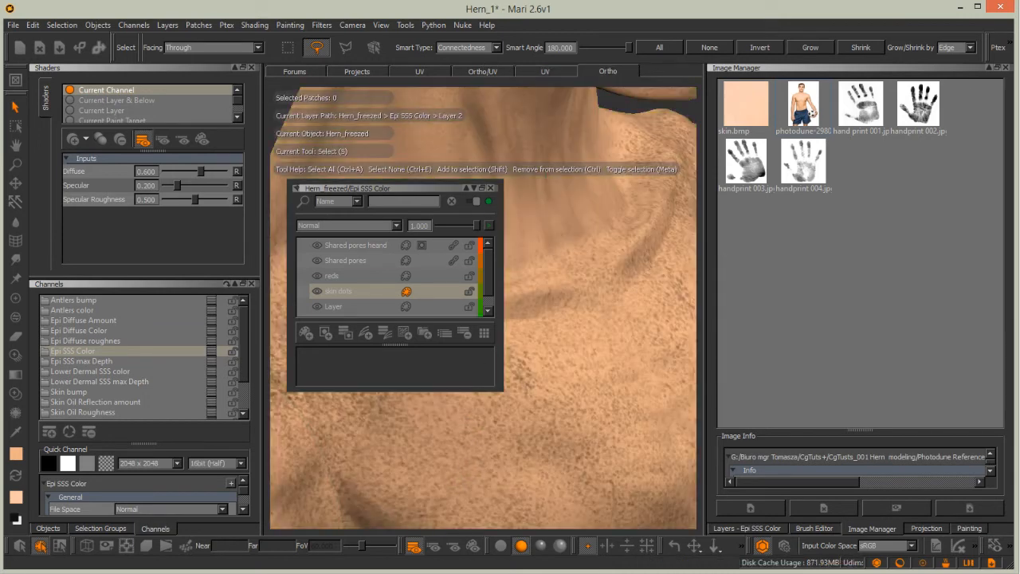
alt+right_drag(557, 406, 585, 388)
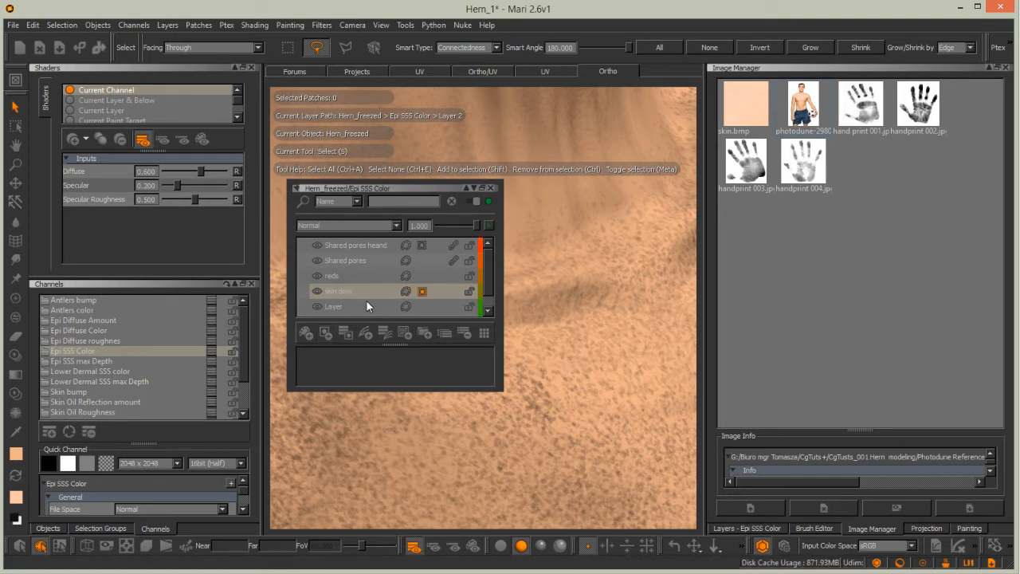
Replace the skin dots layer's mask with a mask stack and open that stack beside the Epi SSS Color stack.
right_click(420, 293)
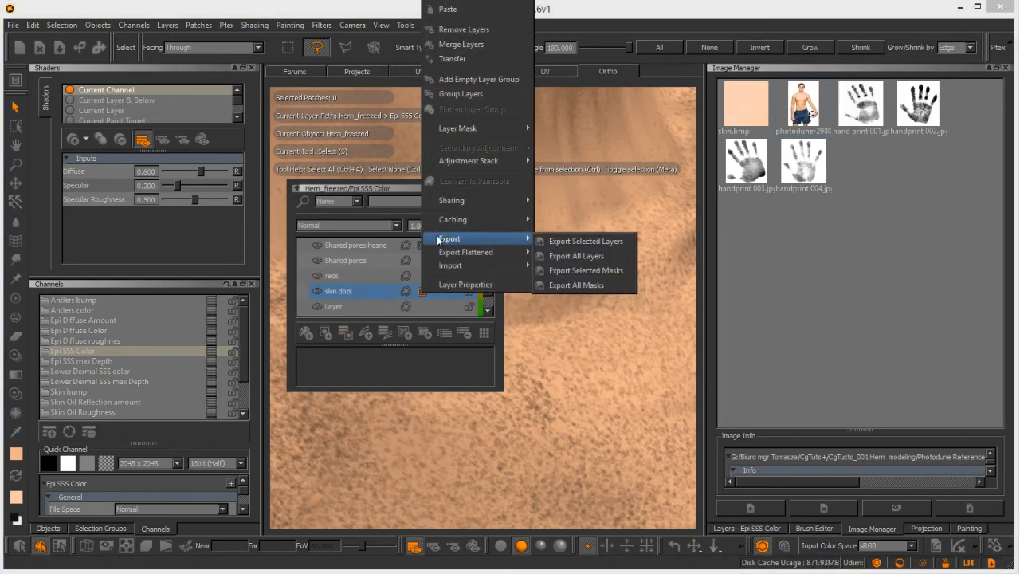
mouse_move(449, 200)
mouse_move(464, 130)
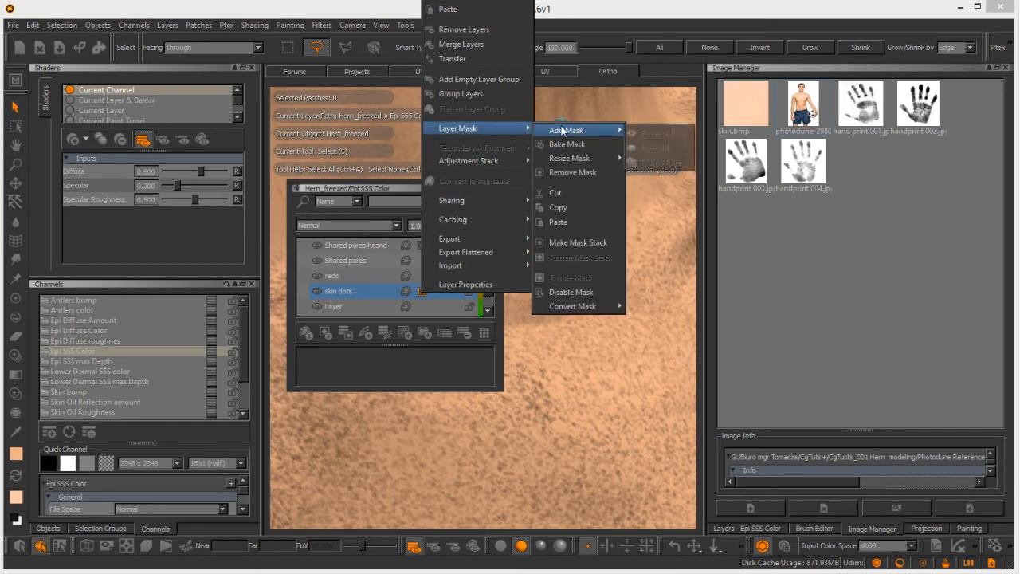
click(561, 172)
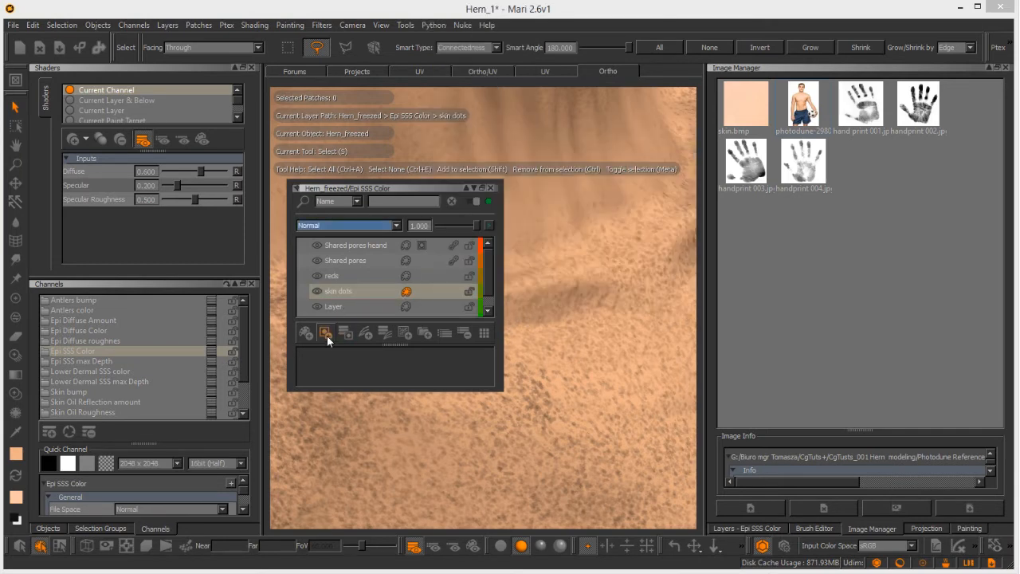
click(348, 333)
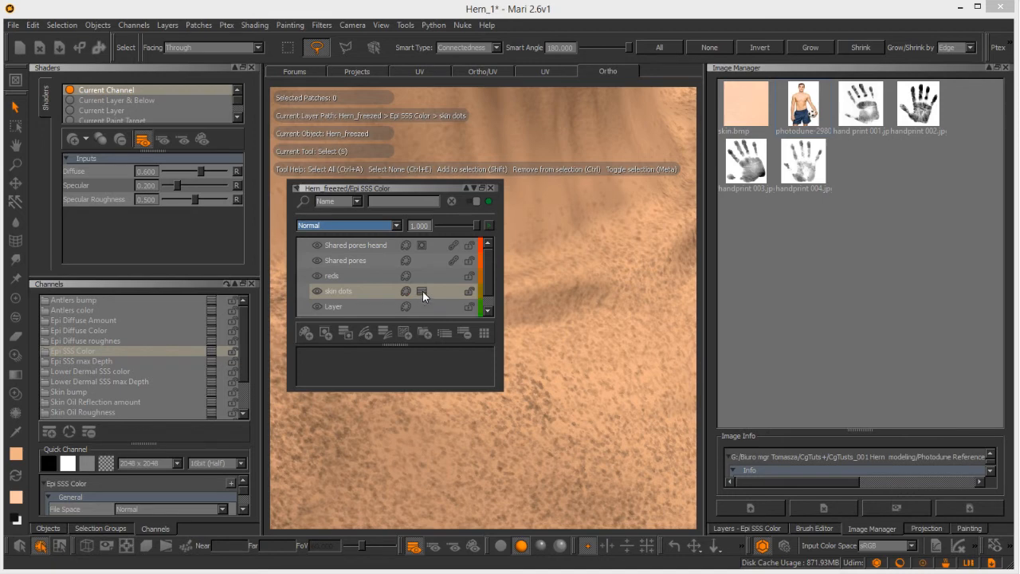
click(423, 291)
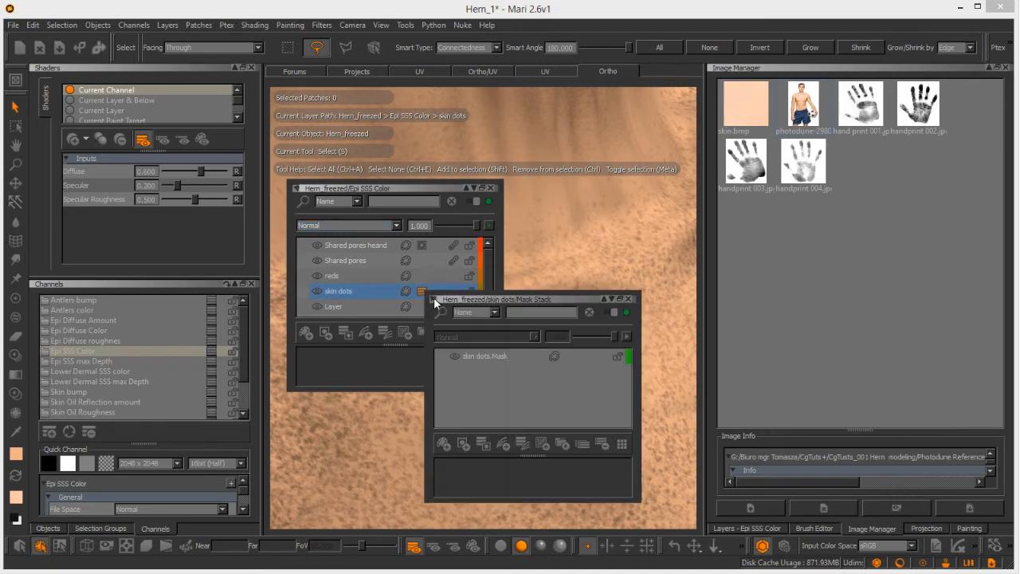
drag(464, 299, 572, 211)
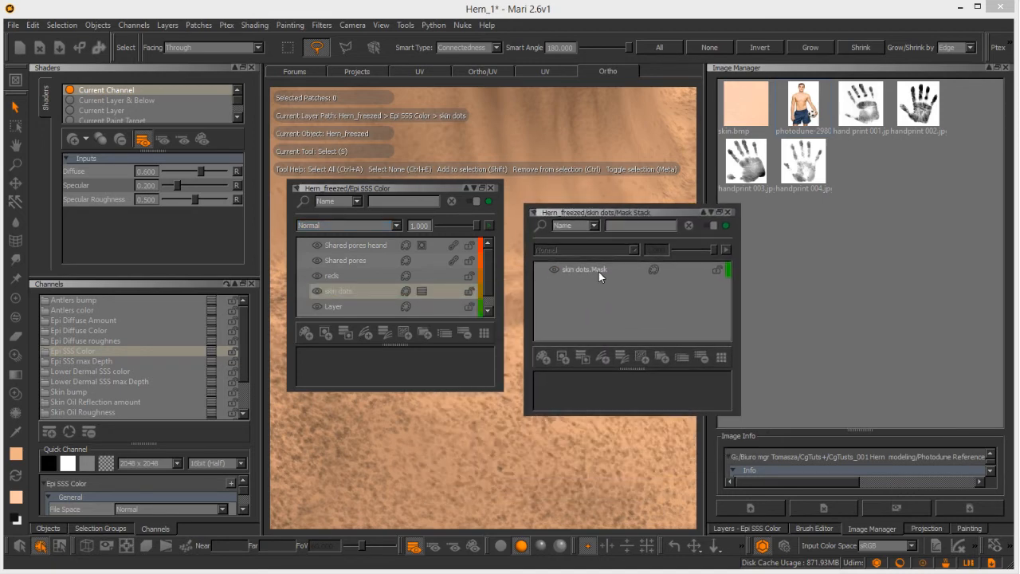
Move "Shared pores" and "Shared pores heands and legs" from Epi SSS Color into the skin dots mask stack, above skin dots.Mask.
click(357, 263)
drag(368, 258, 555, 267)
drag(371, 247, 582, 270)
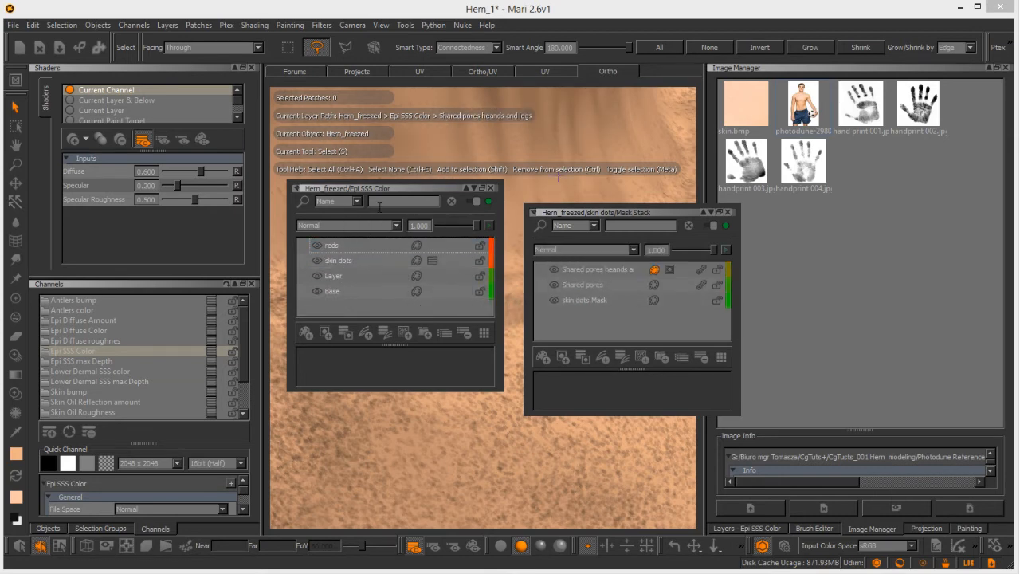
mouse_move(408, 187)
mouse_down()
mouse_move(405, 251)
mouse_move(390, 271)
mouse_move(384, 206)
mouse_move(399, 189)
mouse_up()
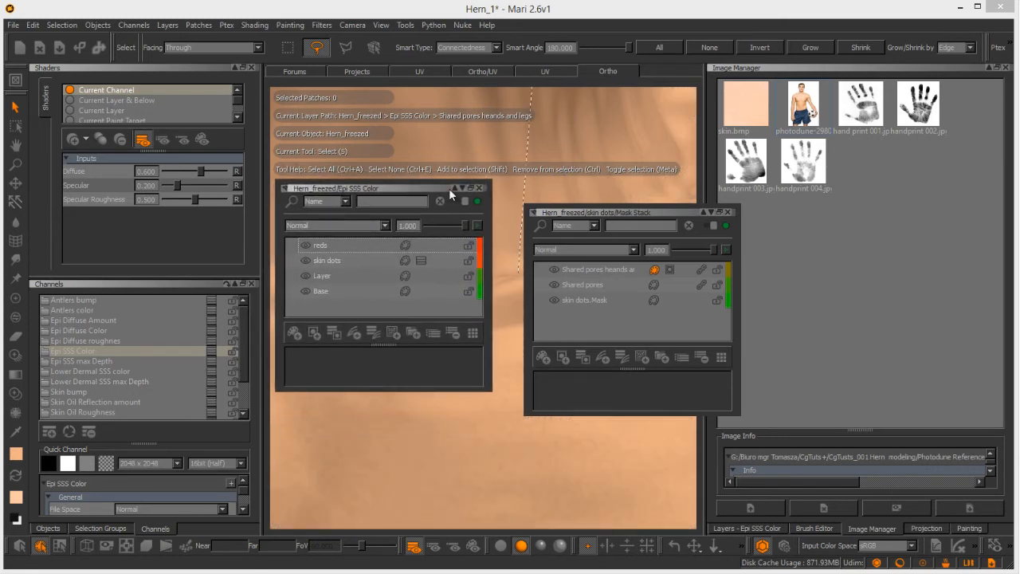
click(579, 300)
drag(584, 300, 582, 287)
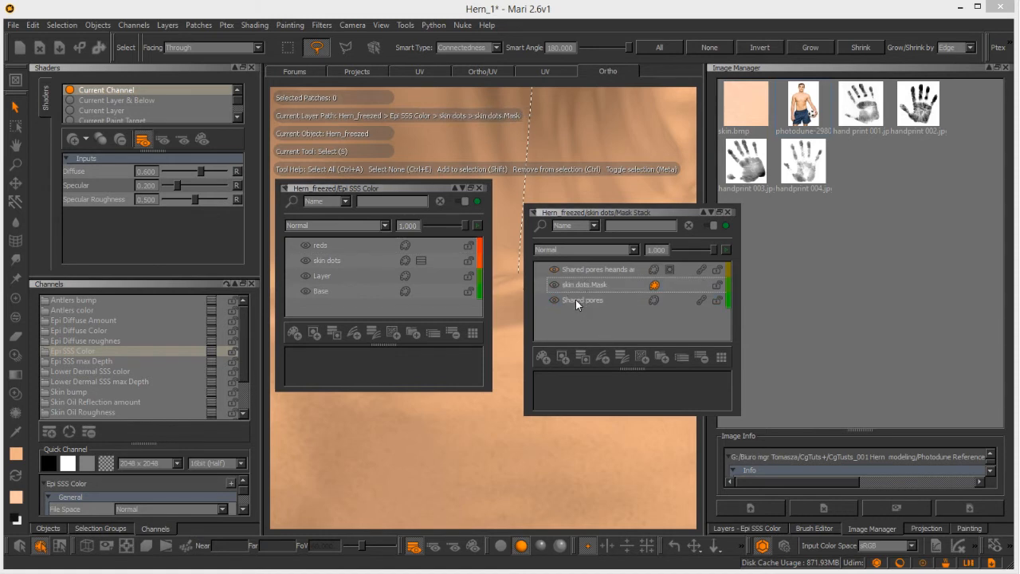
click(579, 286)
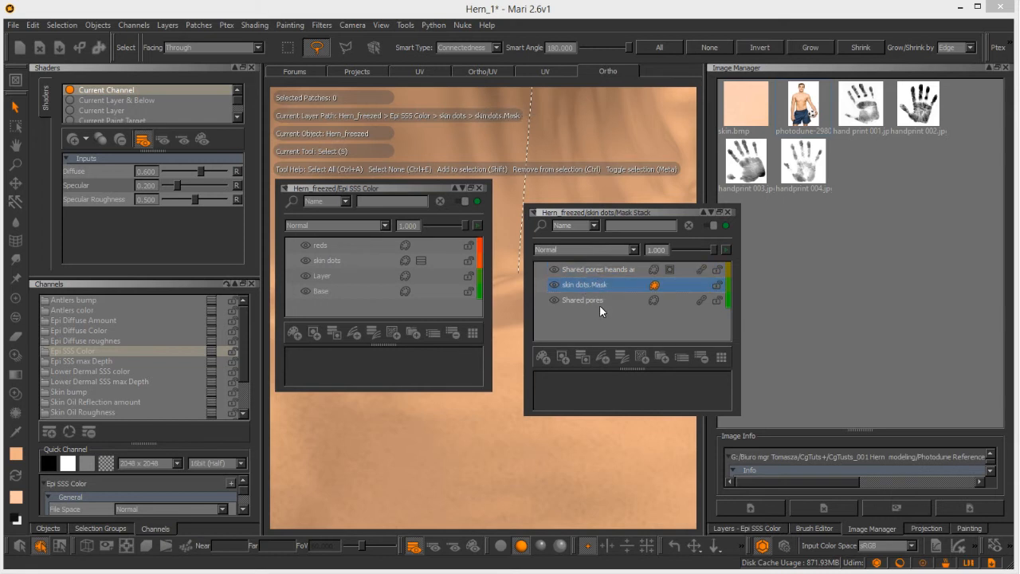
drag(608, 289, 596, 314)
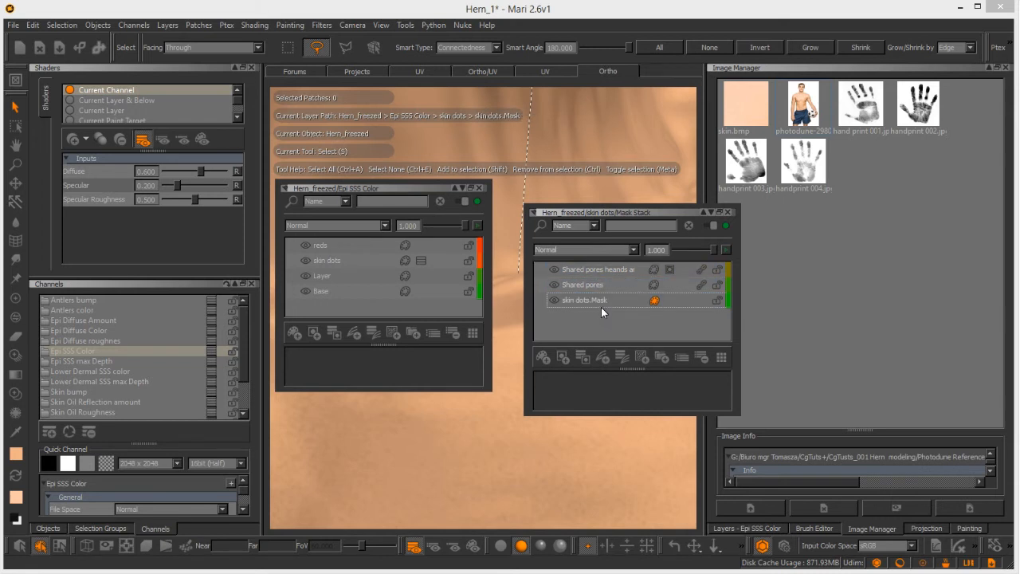
Fill all of the creature's patches on the skin dots.Mask layer with white in the UV view, keeping both layer palettes clear of them.
click(574, 295)
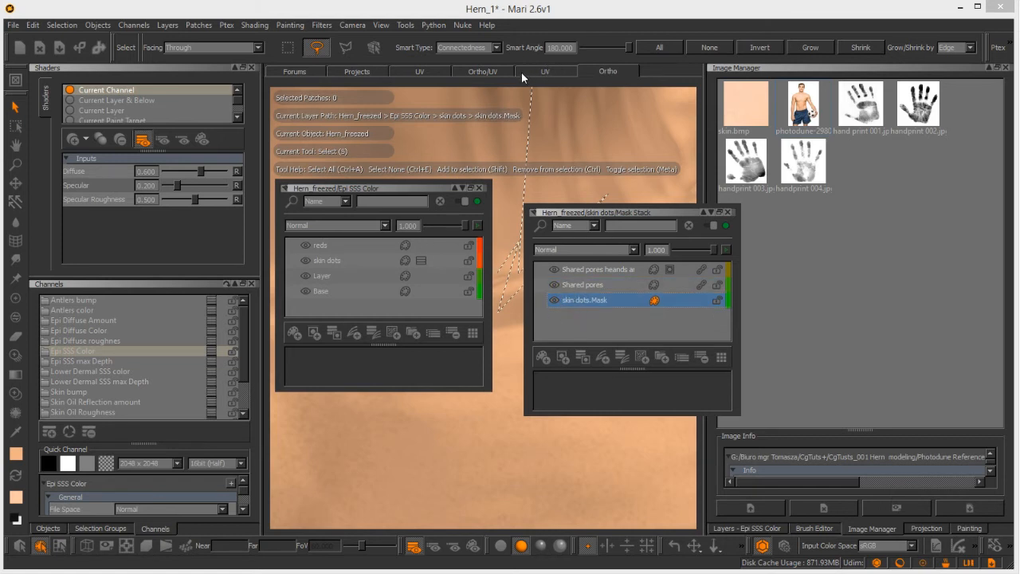
click(543, 75)
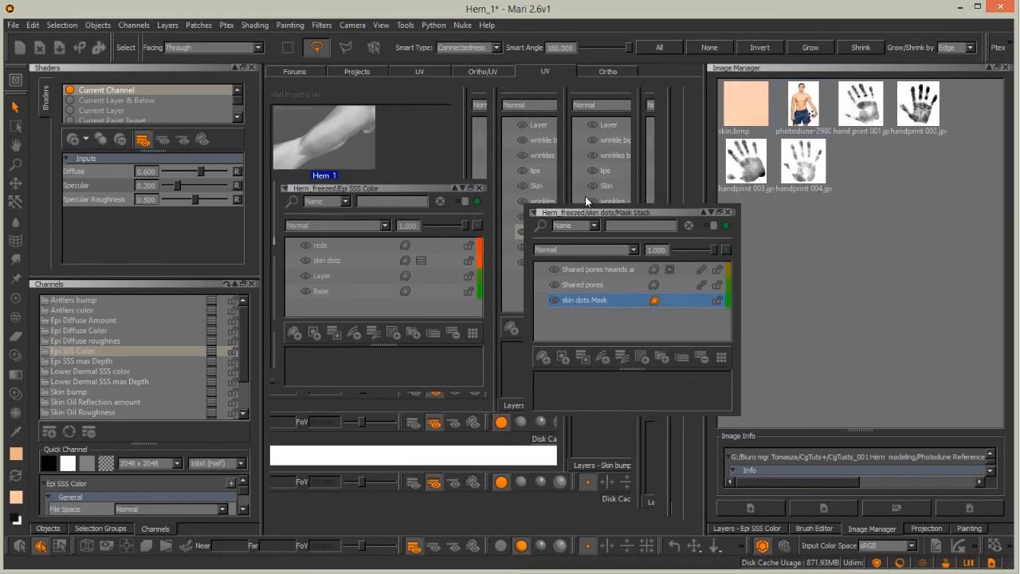
drag(622, 214, 697, 265)
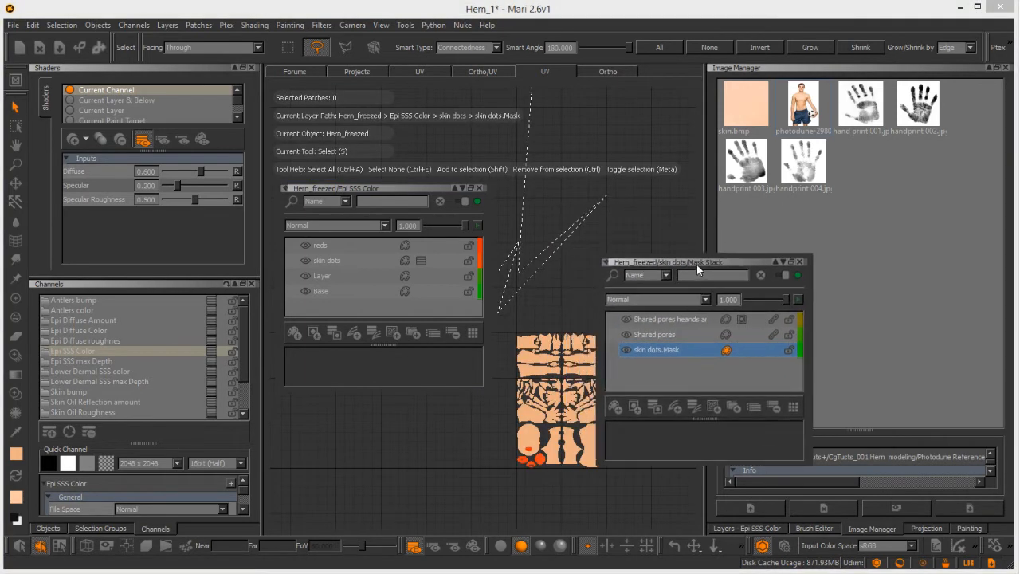
click(553, 297)
drag(385, 189, 376, 95)
drag(632, 262, 305, 315)
mouse_move(502, 309)
mouse_down()
mouse_move(592, 501)
mouse_move(556, 308)
mouse_move(504, 310)
mouse_up()
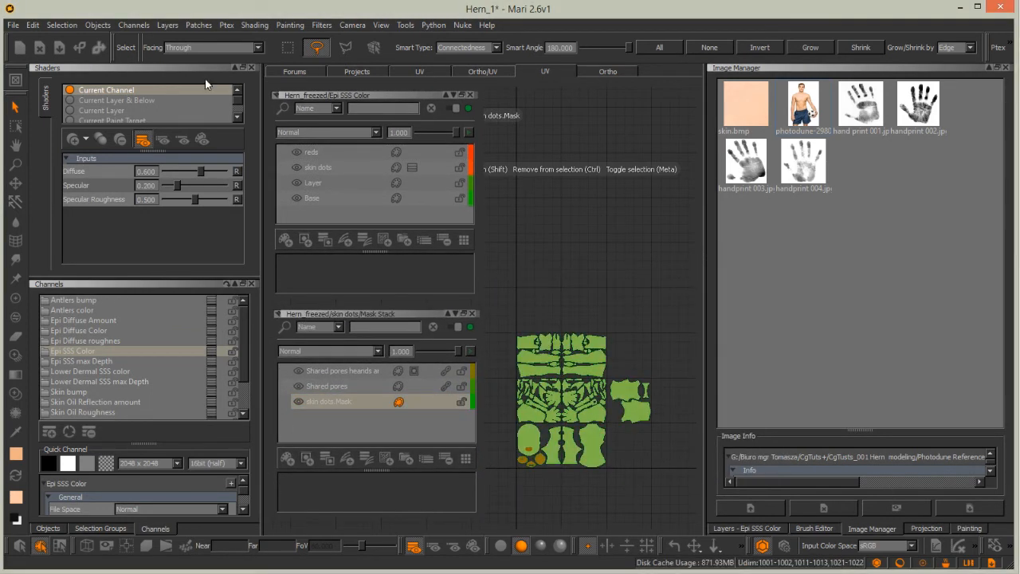
click(201, 26)
mouse_move(311, 145)
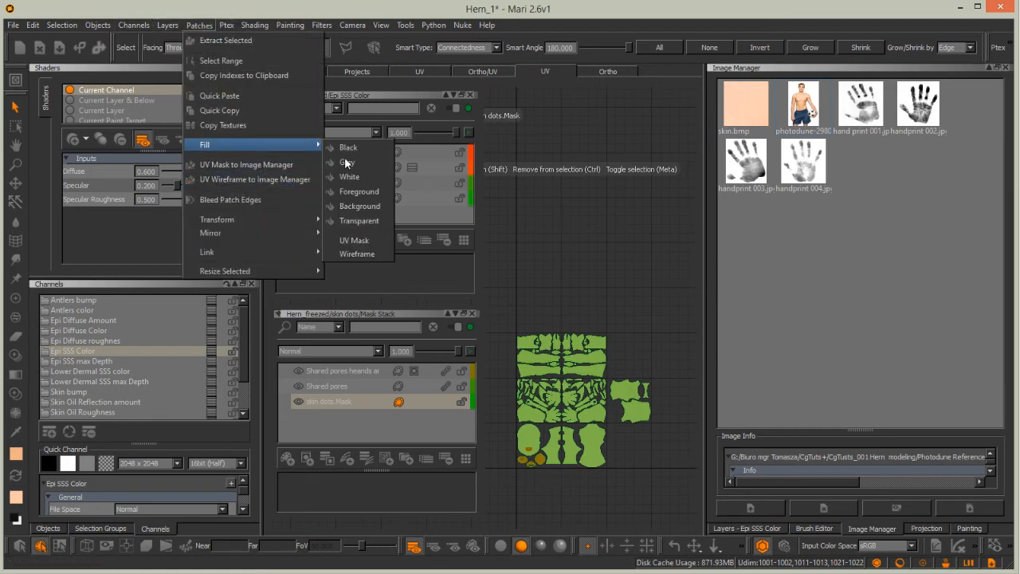
click(355, 178)
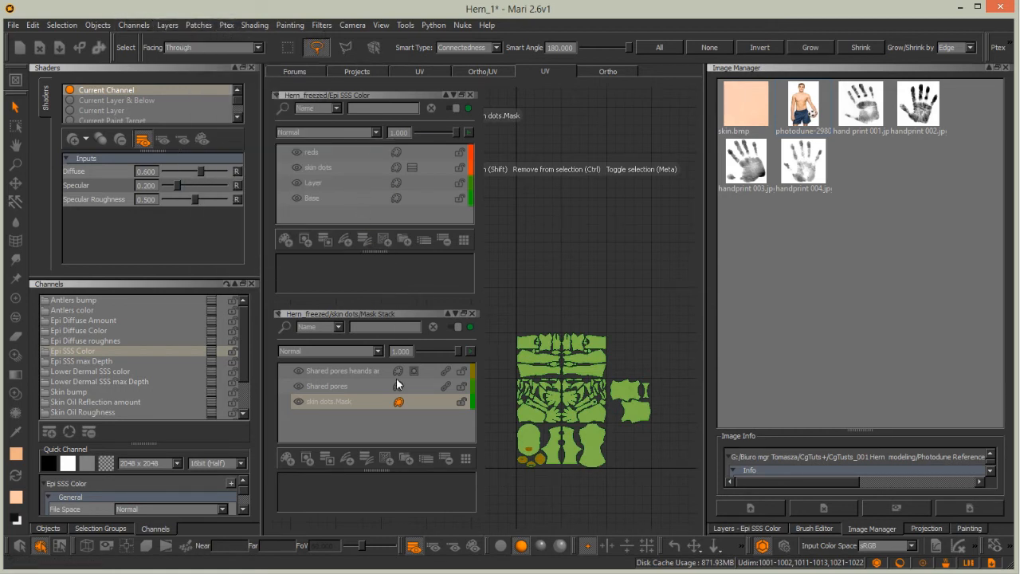
Clear the patch selection in the Ortho view and display only the Shared pores layer and the layers below it.
click(348, 387)
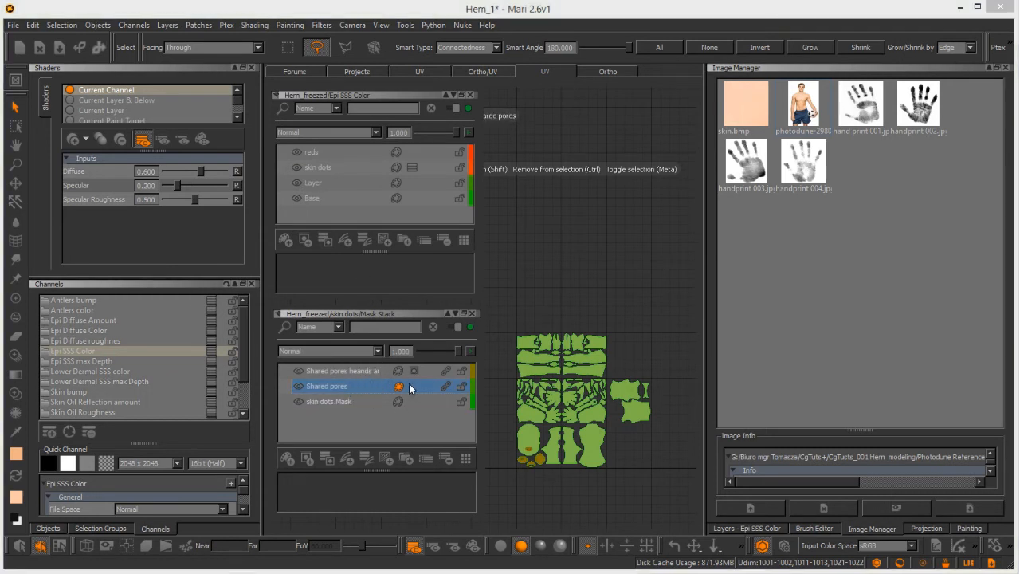
click(601, 72)
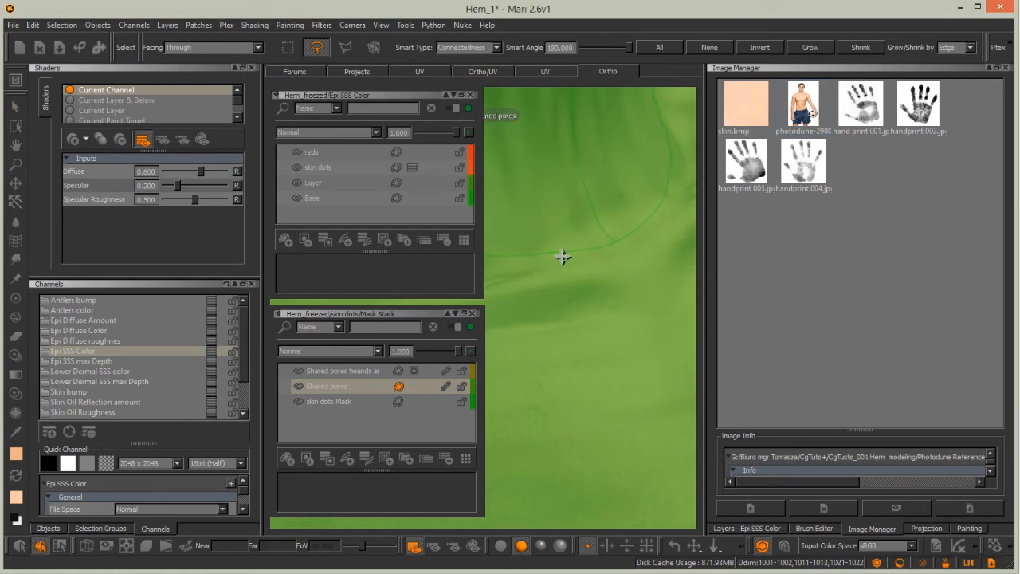
scroll(592, 223, down, 5)
click(672, 207)
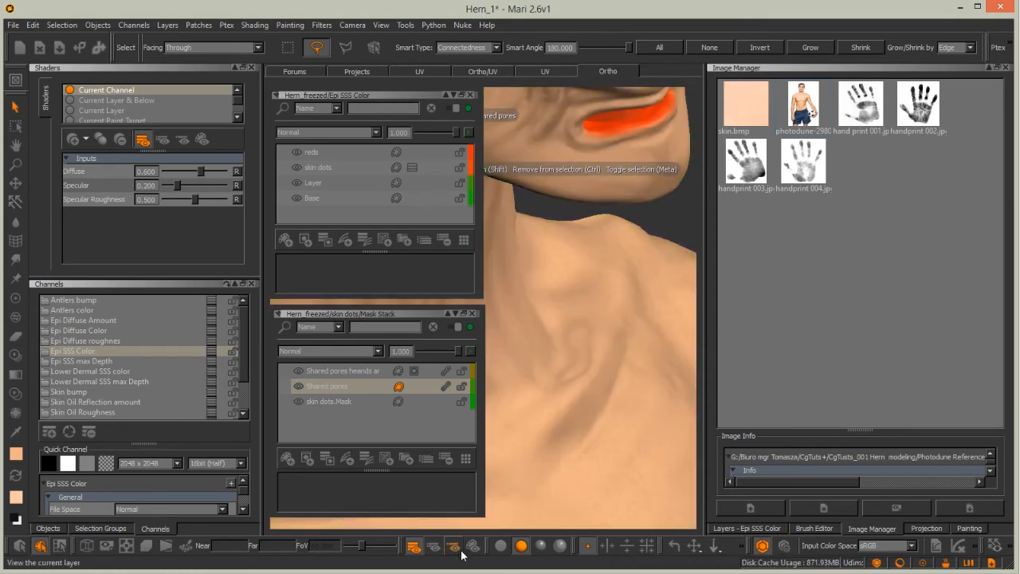
click(435, 548)
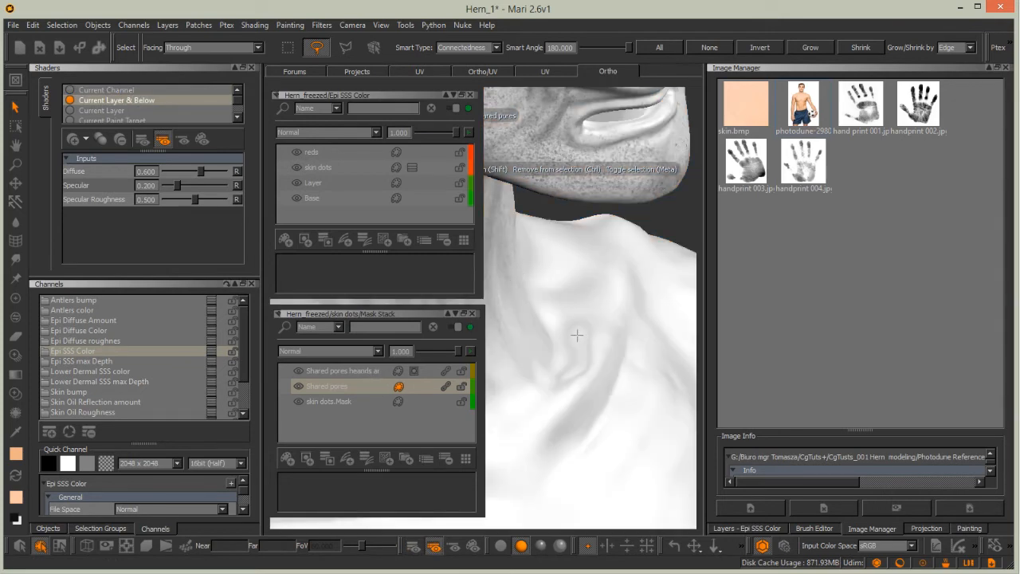
Examine how the Shared pores layer covers the creature's face, neck and chest.
alt+drag(577, 335, 576, 276)
alt+middle_drag(576, 275, 590, 385)
alt+right_drag(589, 385, 577, 360)
alt+drag(578, 360, 553, 378)
alt+middle_drag(553, 378, 585, 311)
alt+drag(585, 312, 622, 350)
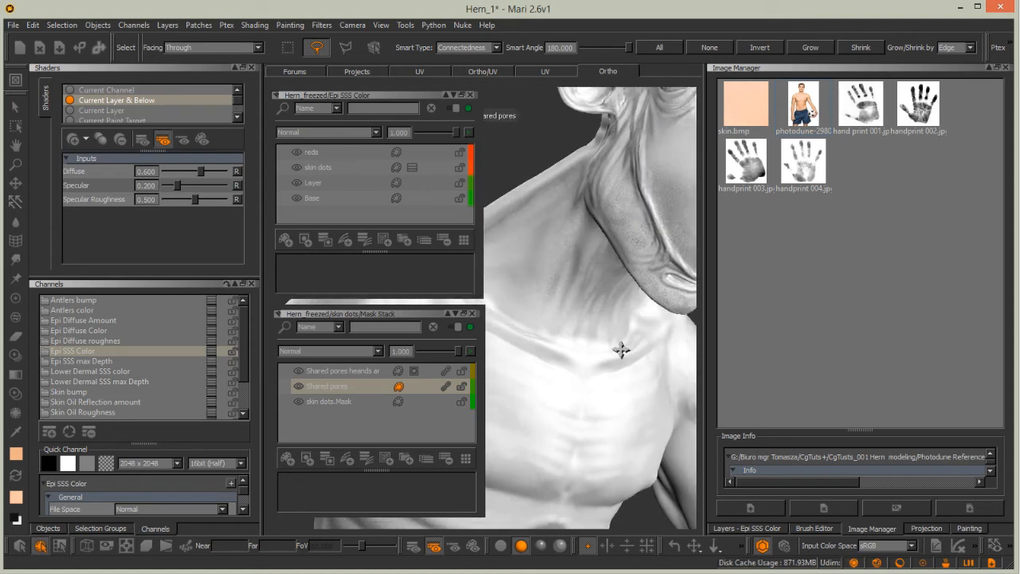
alt+middle_drag(622, 350, 630, 313)
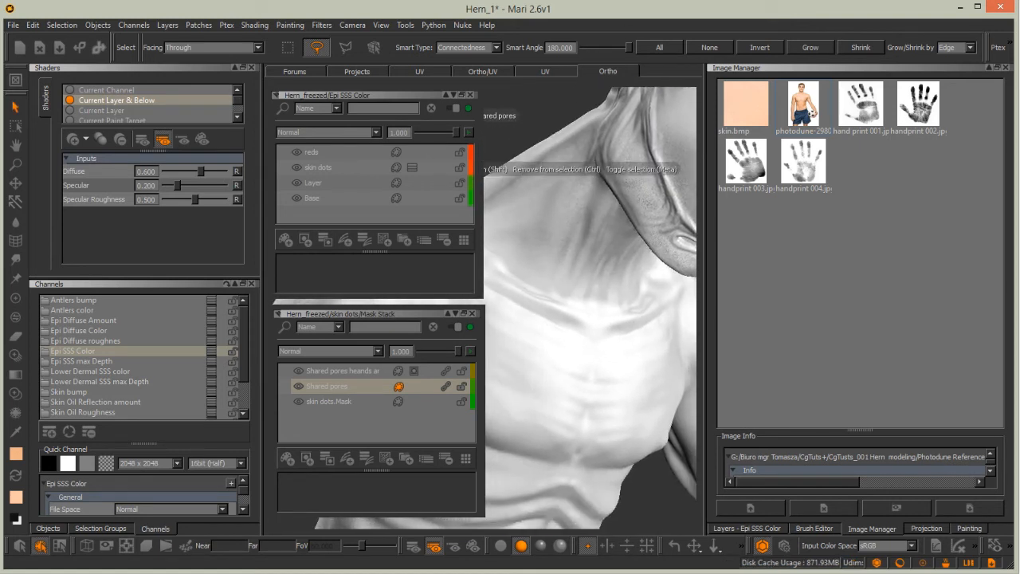
Remove the layer mask from "Shared pores heands and legs" in the skin dots mask stack.
click(330, 403)
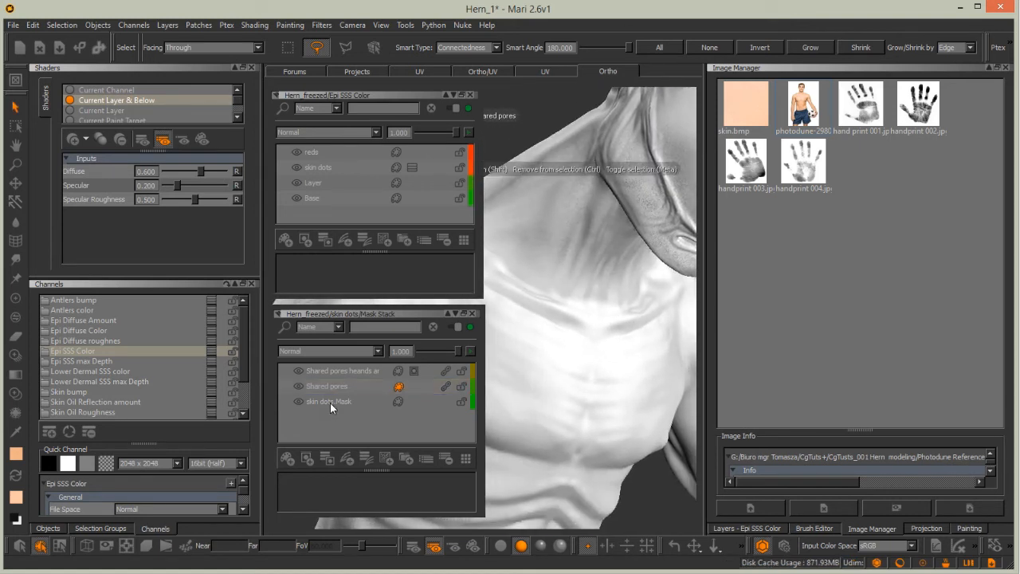
right_click(417, 374)
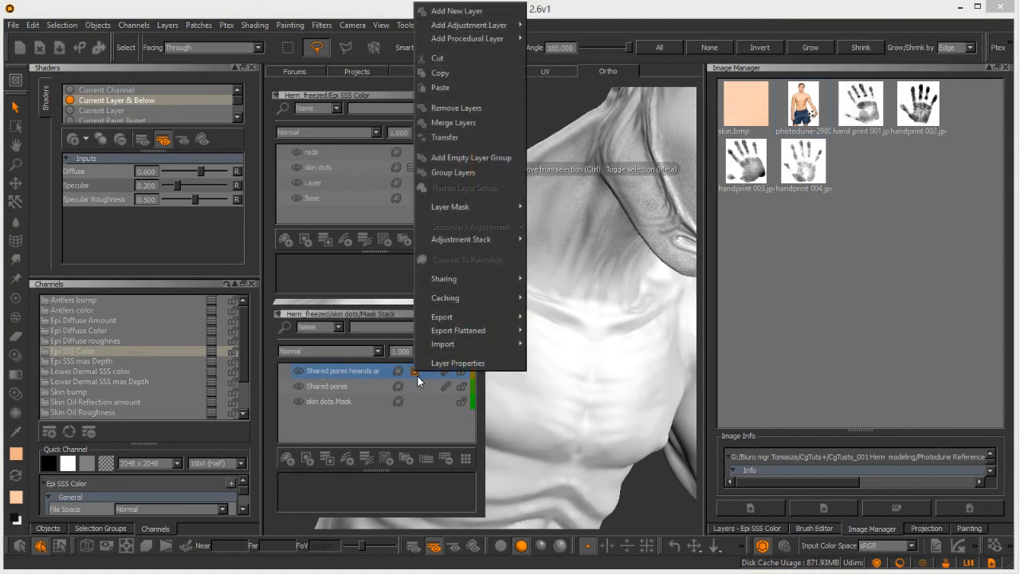
mouse_move(444, 205)
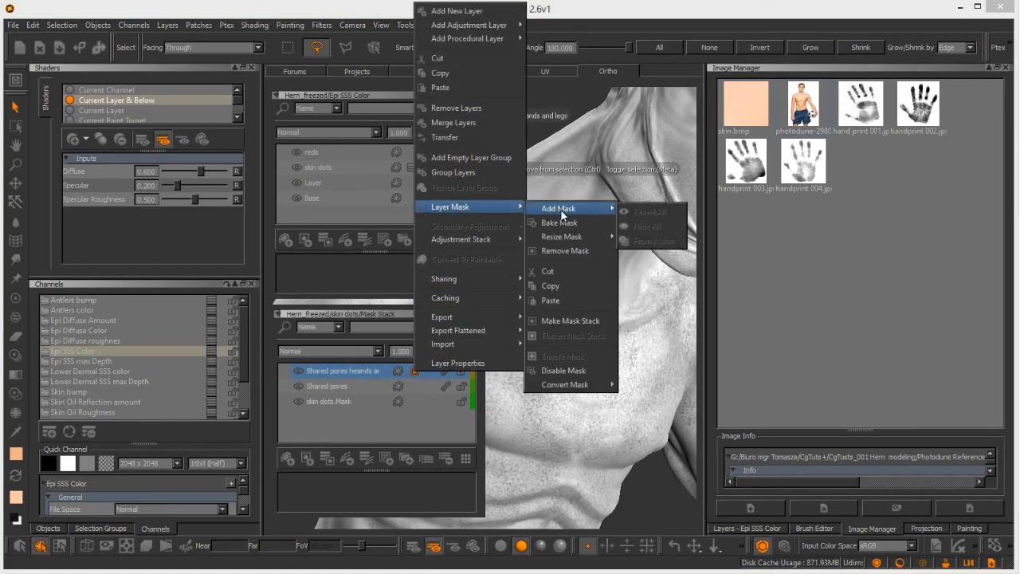
click(557, 250)
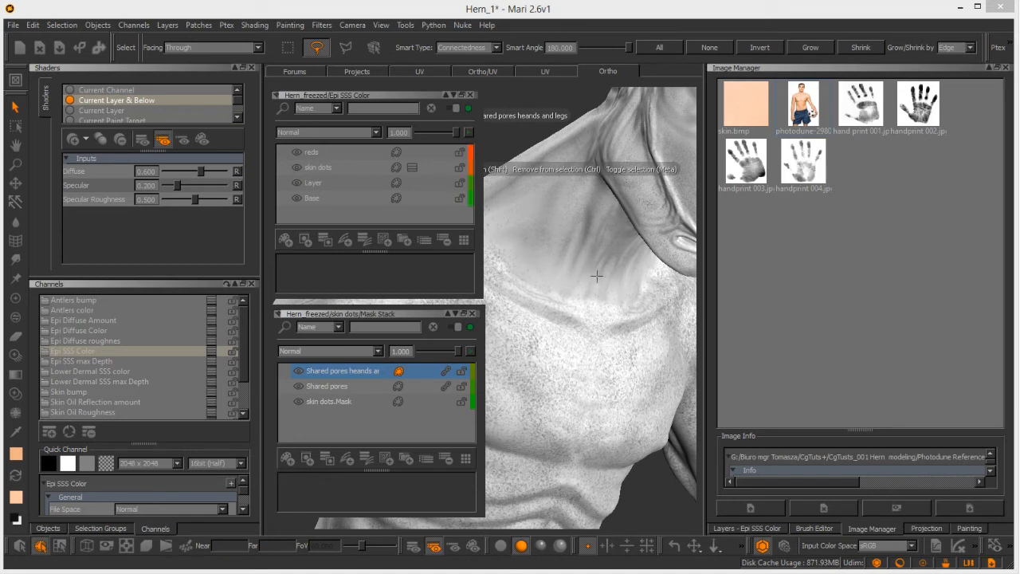
Add an Invert adjustment layer above the pore layers in the skin dots mask stack.
scroll(596, 276, up, 5)
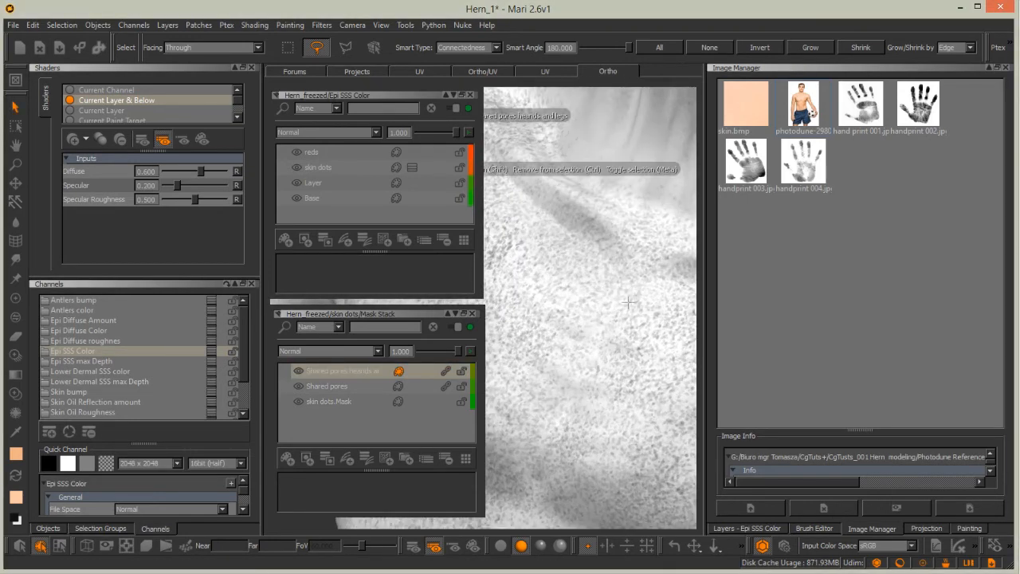
alt+middle_drag(633, 303, 598, 348)
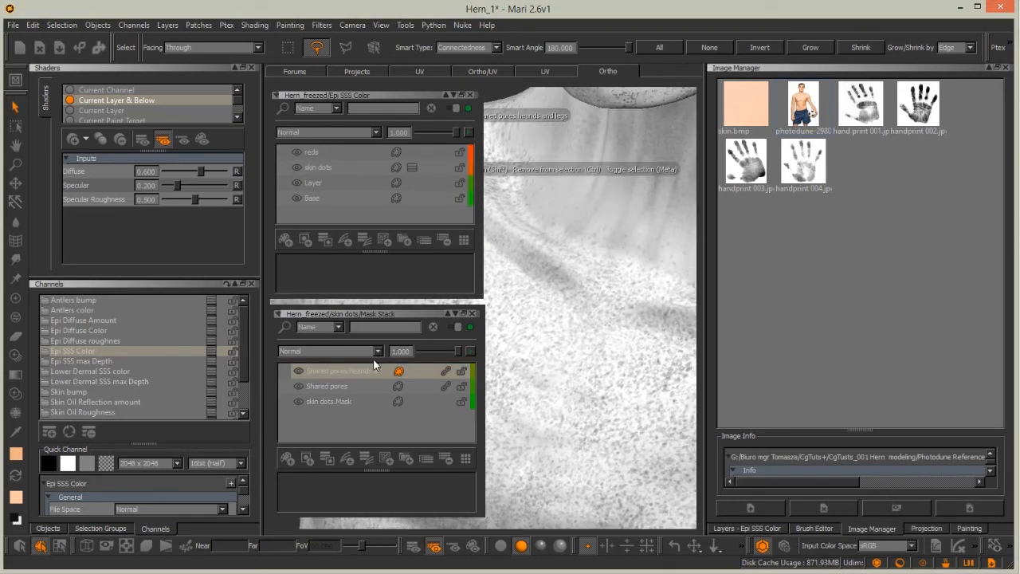
click(347, 460)
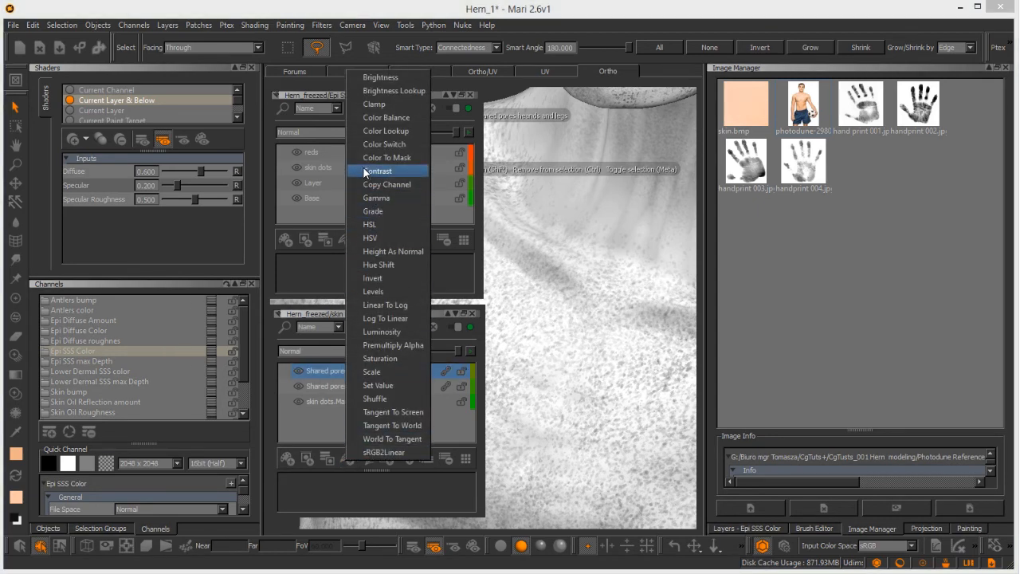
click(373, 278)
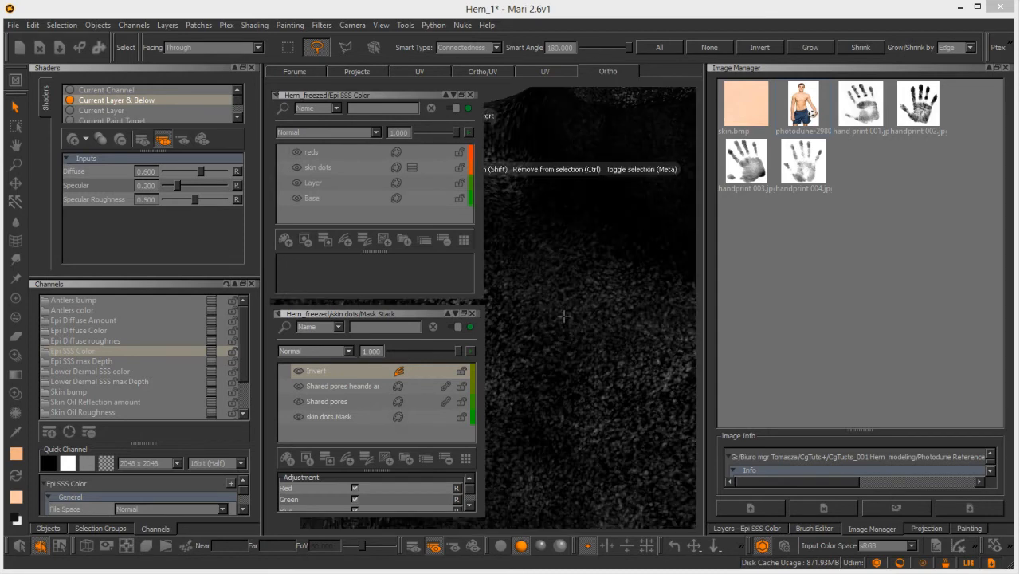
Examine the inverted pore mask on the creature's body from several angles and distances.
alt+drag(630, 300, 478, 470)
alt+drag(610, 195, 597, 335)
alt+middle_drag(592, 330, 575, 369)
alt+right_drag(575, 368, 487, 389)
alt+middle_drag(526, 359, 657, 334)
alt+drag(657, 333, 574, 398)
alt+right_drag(567, 319, 622, 320)
alt+drag(554, 331, 574, 373)
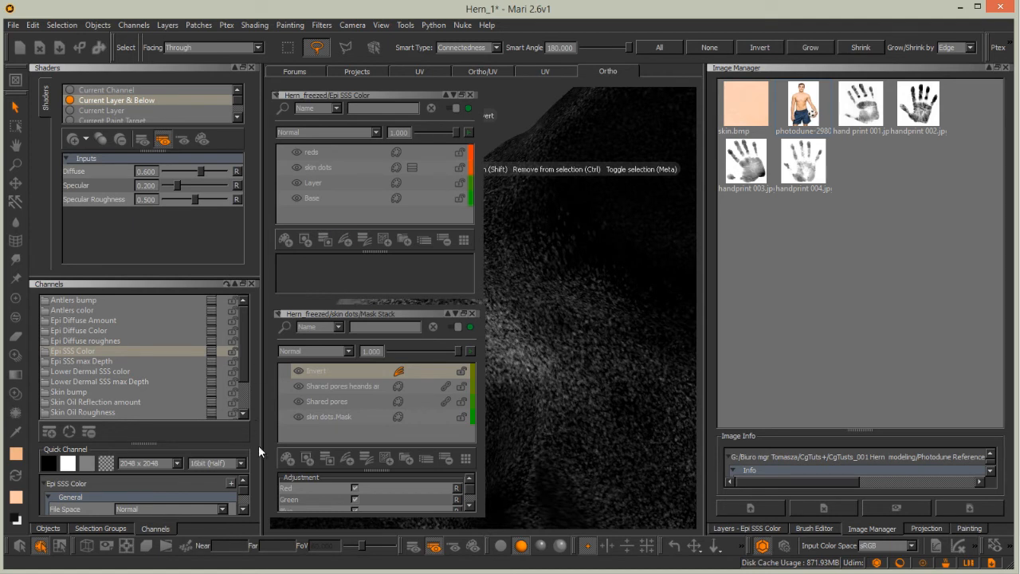
Switch the display back to the full Epi SSS Color channel and examine the masked skin dots on the creature's skin.
click(83, 353)
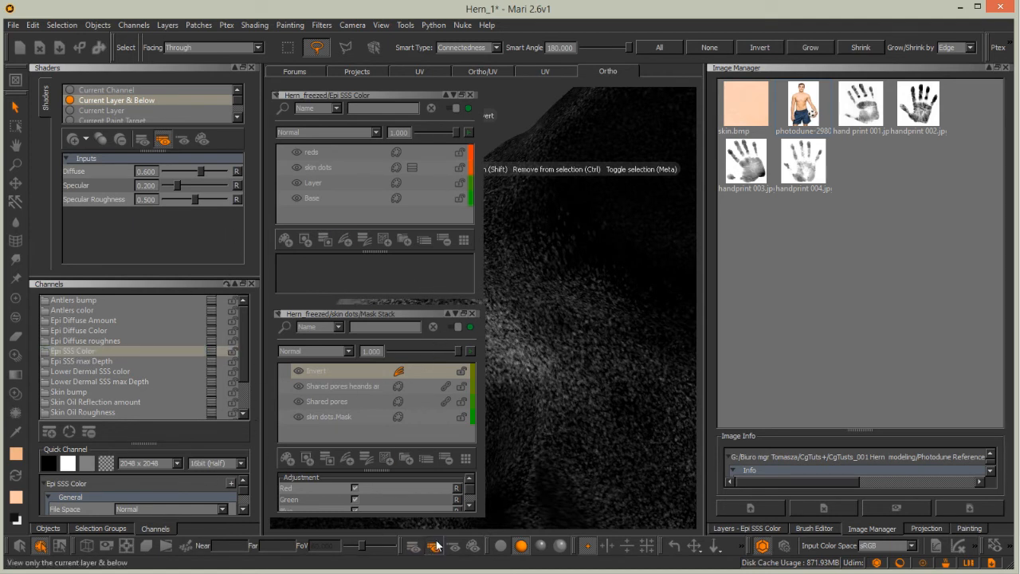
click(414, 548)
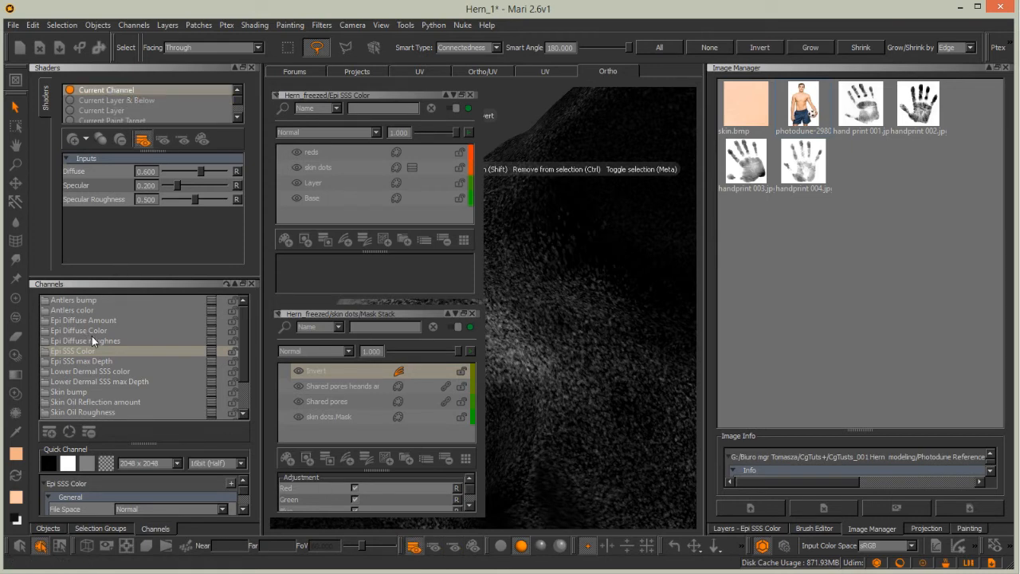
alt+right_drag(574, 325, 653, 342)
alt+middle_drag(653, 343, 592, 387)
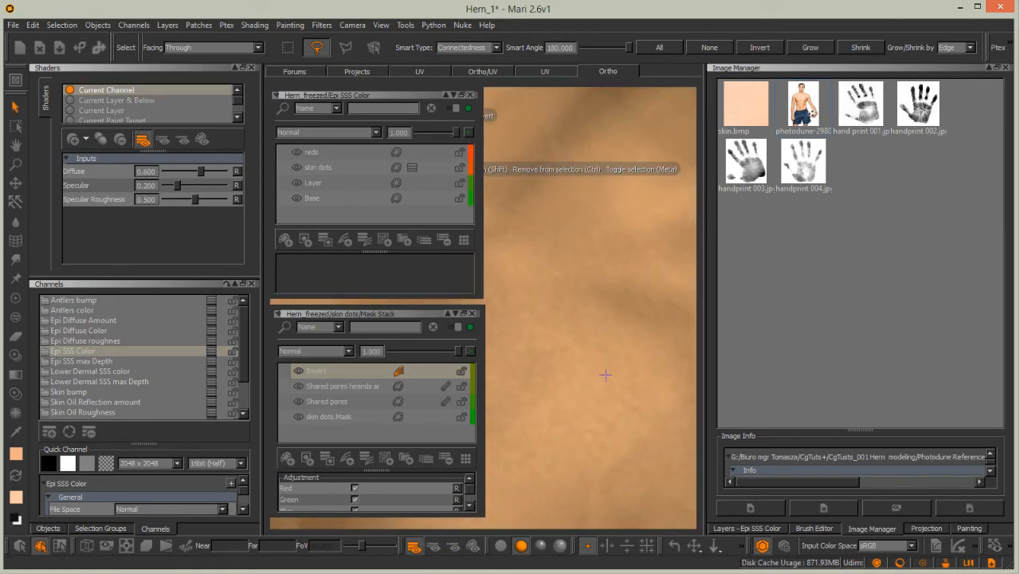
alt+right_drag(605, 374, 599, 351)
alt+middle_drag(599, 352, 592, 387)
alt+right_drag(592, 387, 614, 375)
alt+middle_drag(614, 375, 582, 363)
alt+right_drag(609, 368, 557, 386)
alt+middle_drag(580, 383, 578, 403)
alt+drag(578, 403, 607, 359)
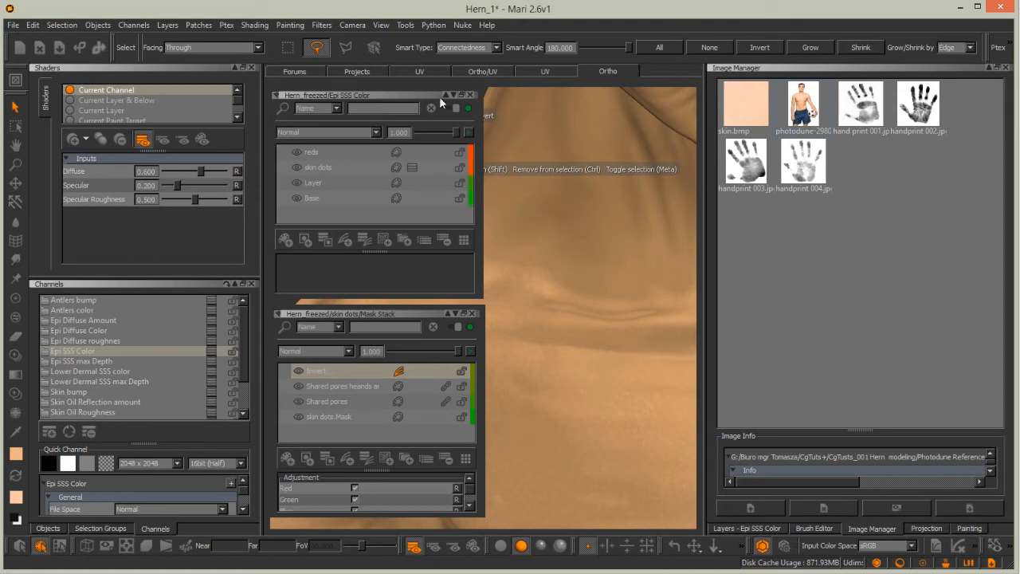
alt+right_drag(635, 297, 565, 367)
alt+drag(565, 366, 526, 383)
alt+middle_drag(526, 383, 537, 422)
alt+right_drag(538, 421, 672, 316)
alt+drag(672, 317, 607, 231)
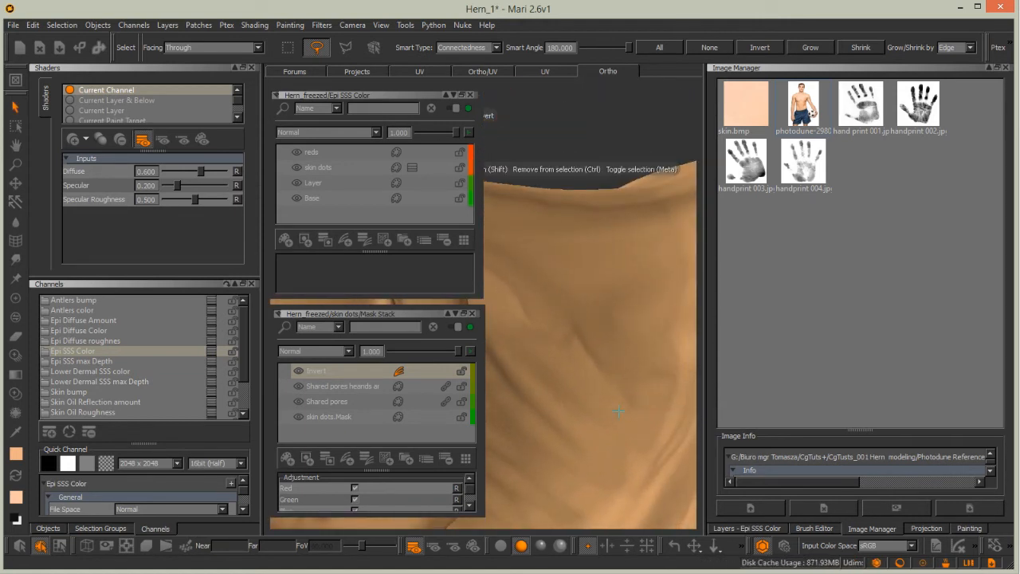
alt+middle_drag(628, 273, 587, 314)
alt+drag(588, 314, 590, 337)
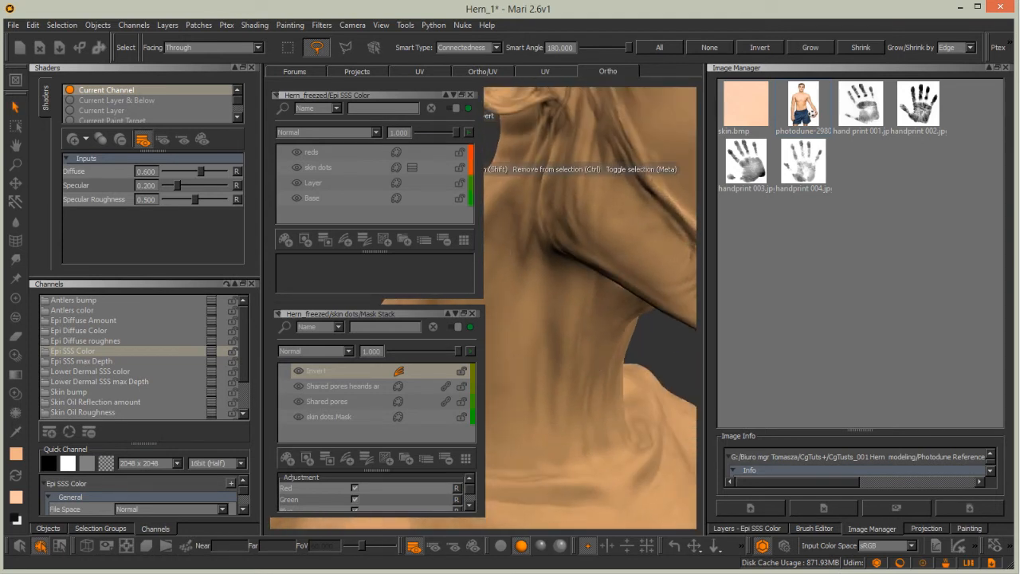
Create a shared version of the skin dots layer, including its mask stack, in the Epi SSS Color stack.
click(338, 168)
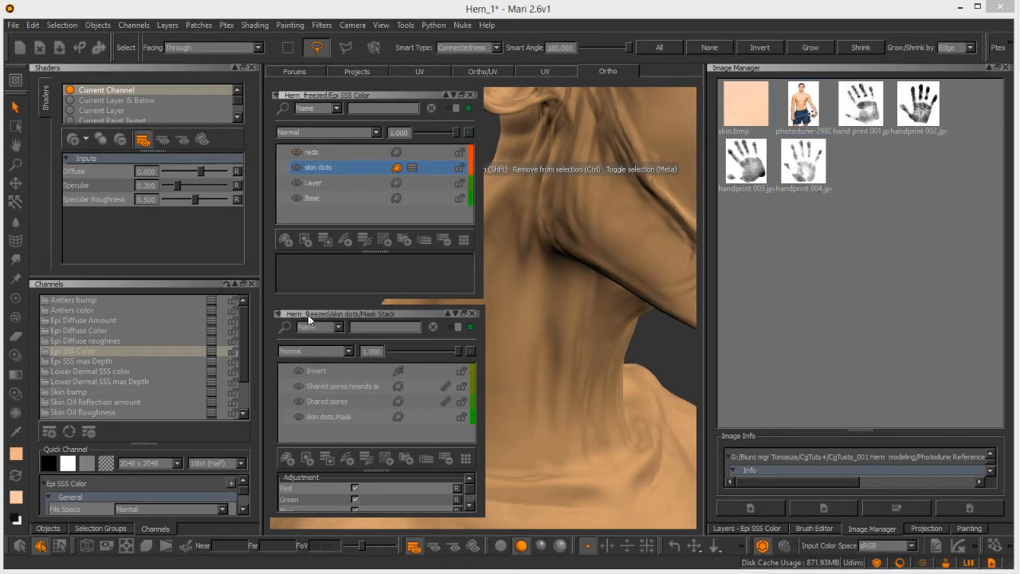
right_click(356, 166)
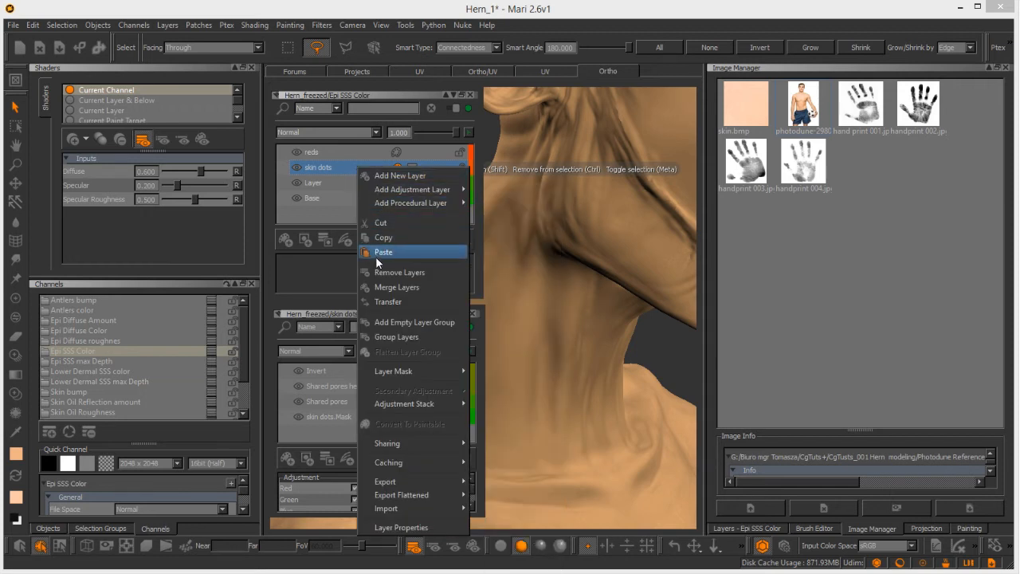
mouse_move(392, 407)
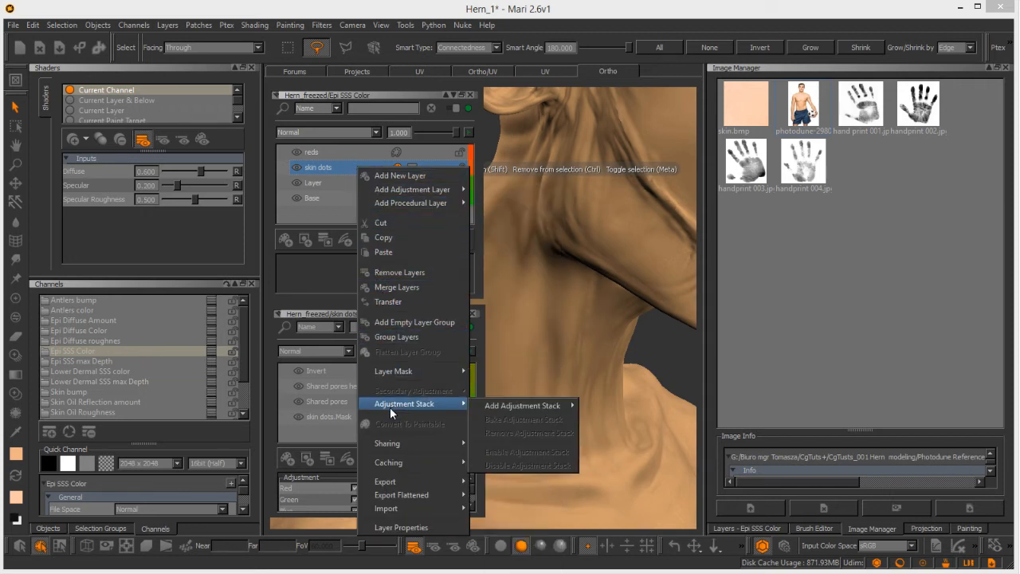
mouse_move(399, 440)
click(494, 451)
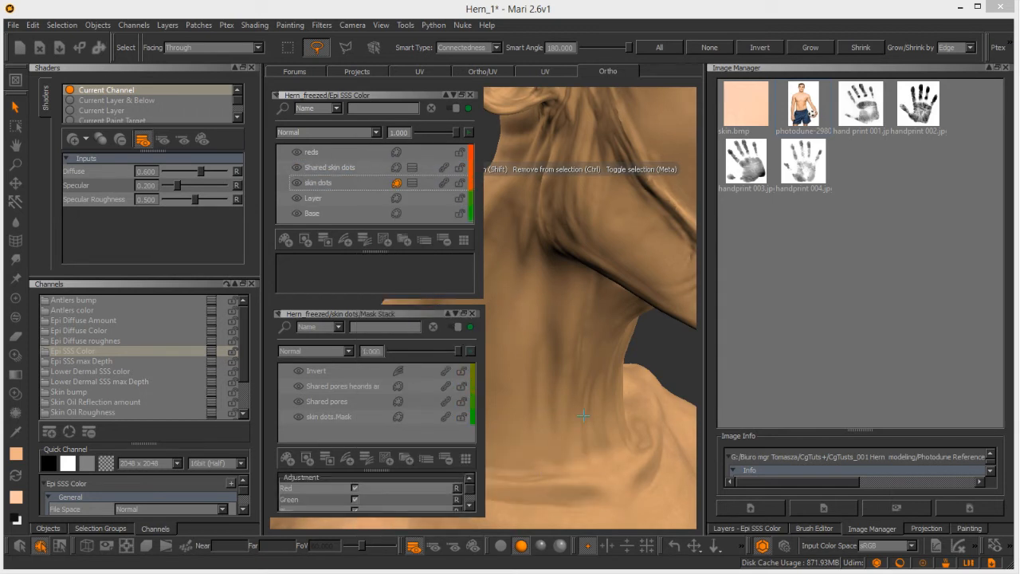
Try Lighten, and settle on Overlay, as the blend mode of the shared skin dots layer in the Epi SSS Color stack.
scroll(583, 415, up, 10)
alt+drag(599, 390, 593, 335)
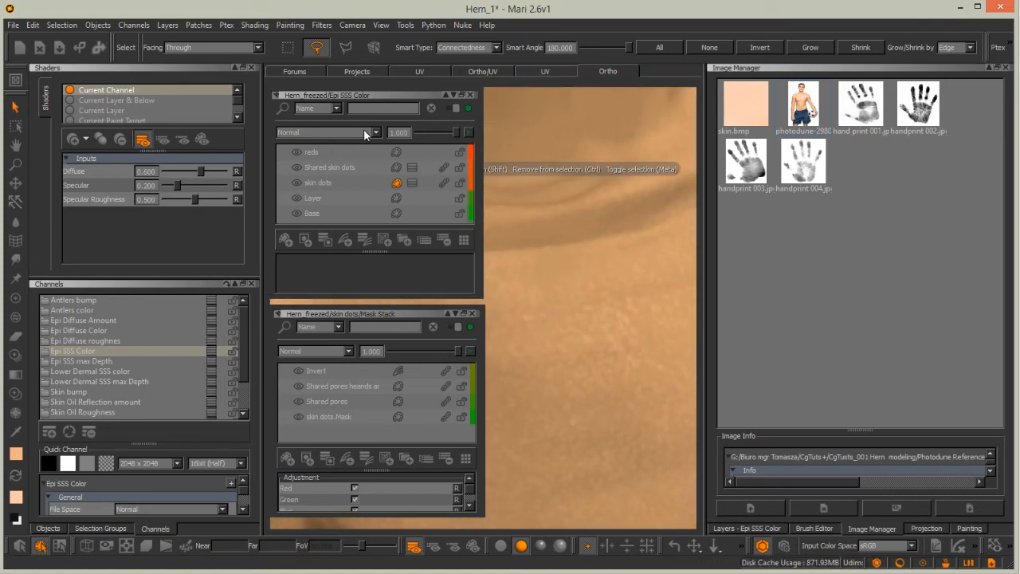
click(351, 184)
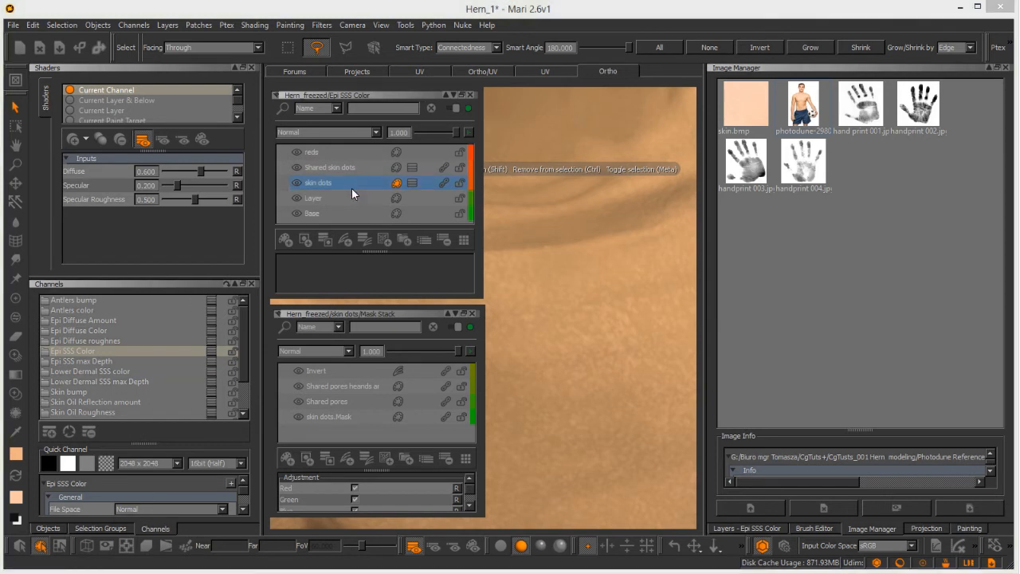
click(367, 132)
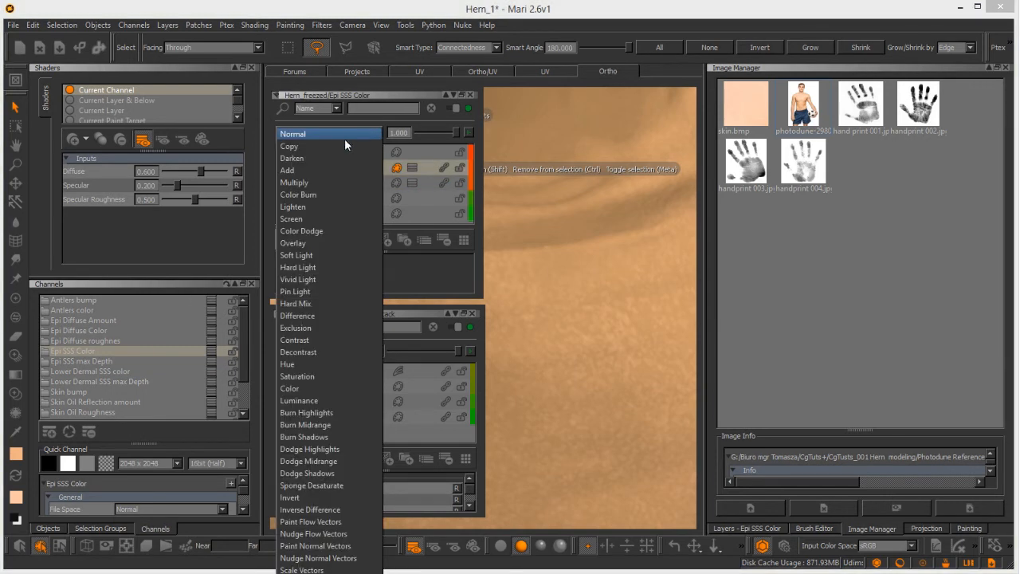
click(301, 208)
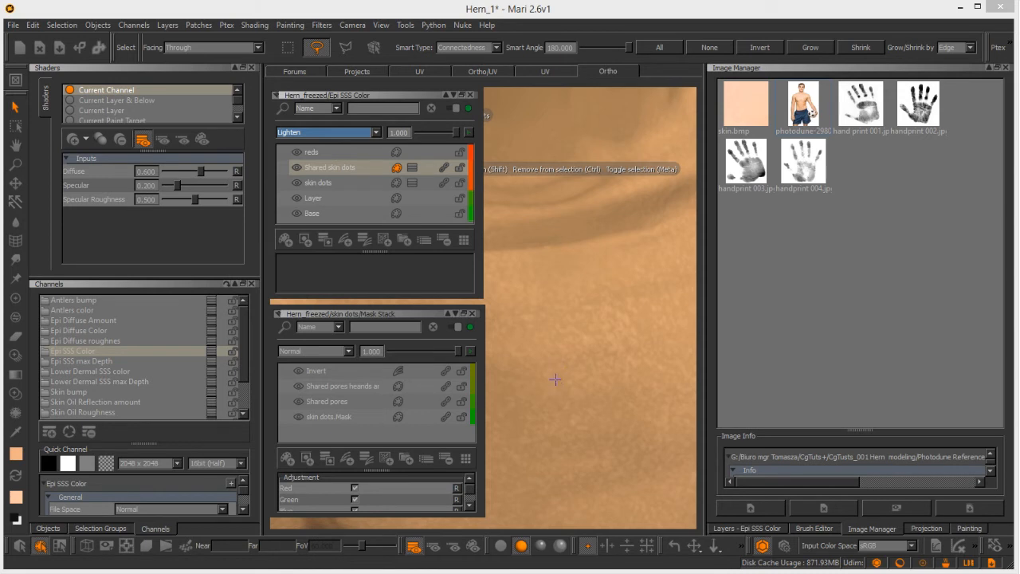
click(372, 133)
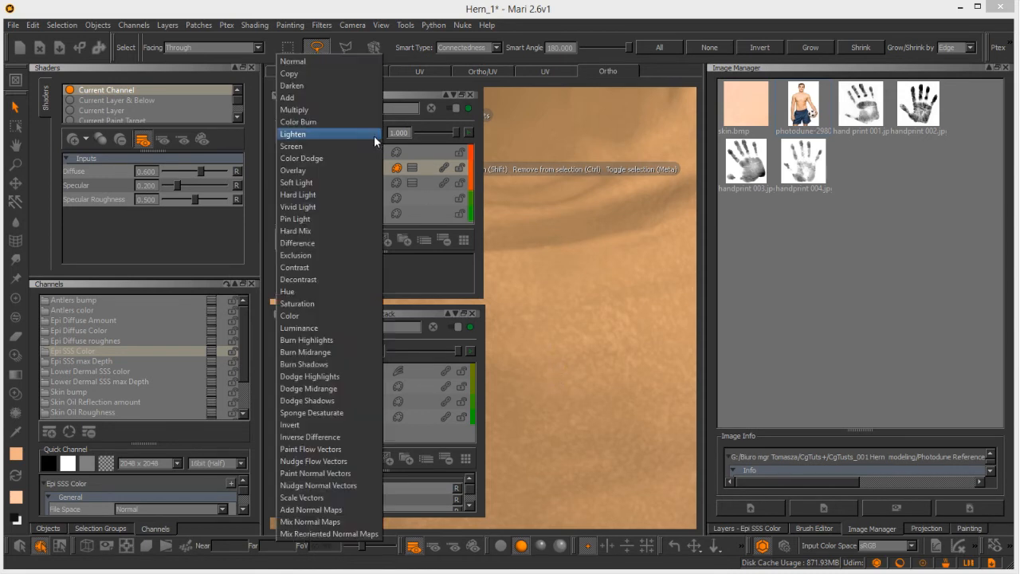
click(291, 171)
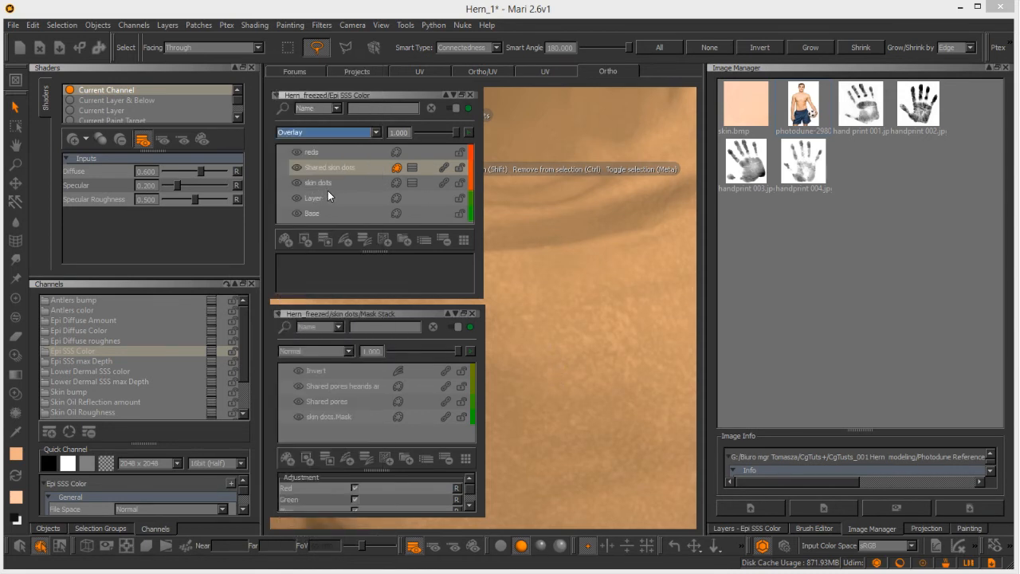
Examine the overlaid skin dots on the creature's chest, back and shoulder from several angles and distances.
alt+right_drag(588, 292, 526, 279)
alt+drag(526, 279, 537, 346)
alt+right_drag(537, 346, 583, 452)
alt+drag(583, 453, 576, 378)
alt+middle_drag(576, 378, 558, 248)
alt+drag(558, 248, 606, 396)
alt+right_drag(606, 396, 522, 323)
alt+drag(522, 323, 605, 362)
alt+drag(660, 329, 631, 275)
alt+middle_drag(631, 276, 616, 390)
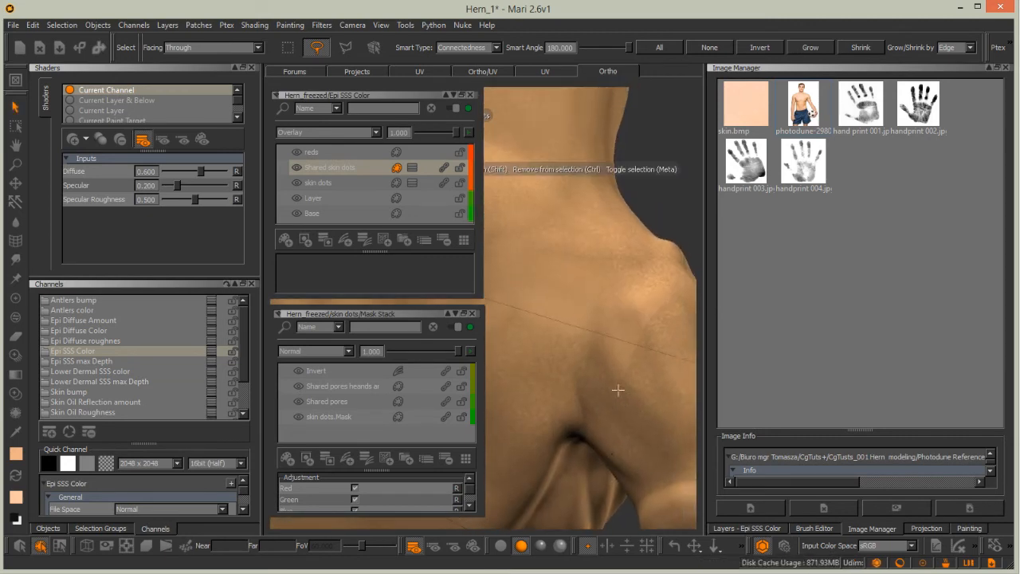
alt+drag(617, 389, 591, 359)
alt+middle_drag(591, 359, 498, 209)
alt+drag(549, 355, 629, 298)
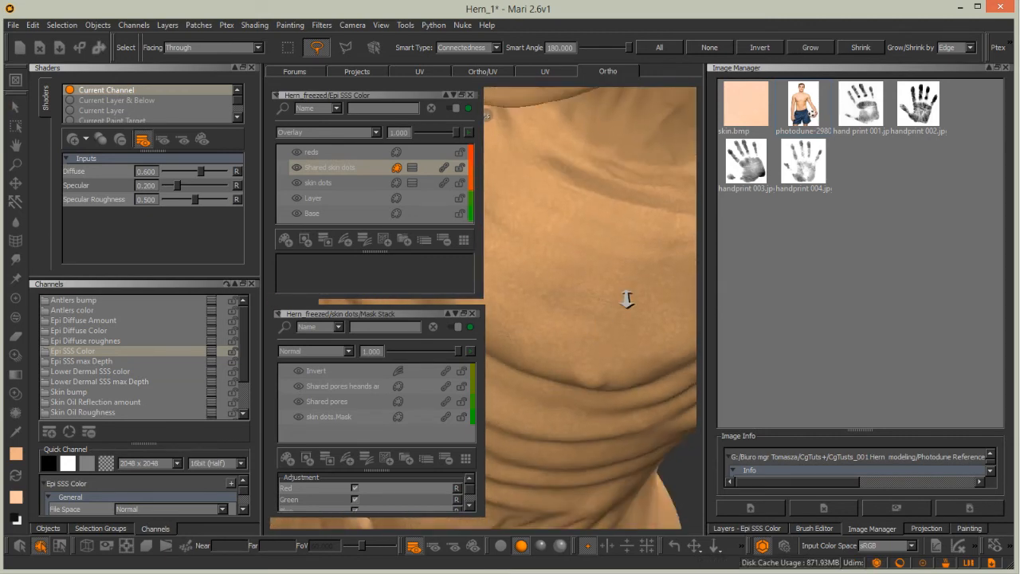
alt+right_drag(629, 298, 661, 339)
alt+middle_drag(629, 319, 596, 265)
alt+drag(596, 265, 588, 328)
alt+middle_drag(588, 328, 595, 352)
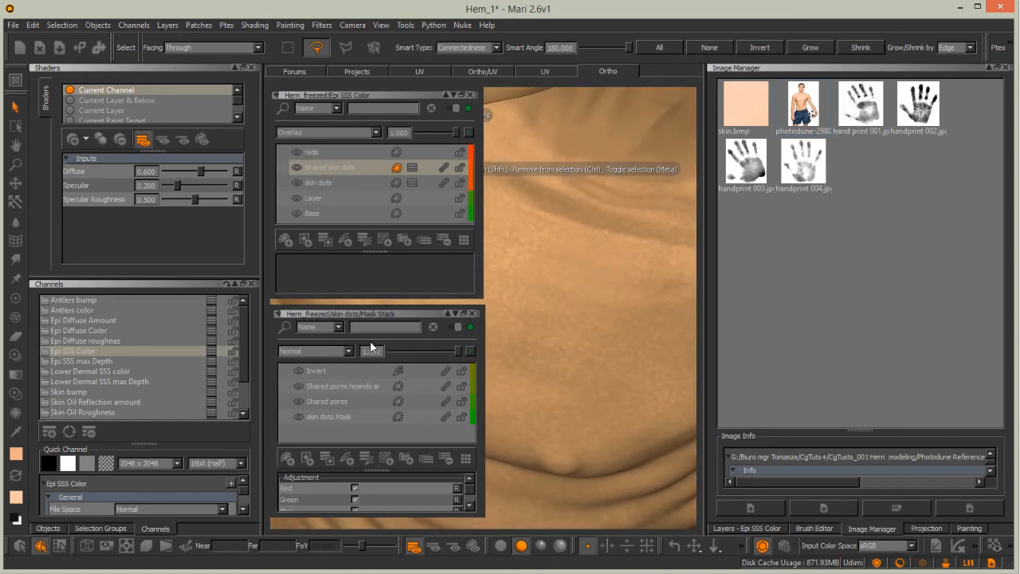
mouse_move(610, 357)
alt+mouse_down()
mouse_move(567, 319)
mouse_move(590, 360)
alt+mouse_up()
alt+right_drag(589, 360, 621, 342)
alt+middle_drag(613, 319, 653, 124)
alt+right_drag(579, 381, 629, 439)
alt+drag(629, 439, 572, 364)
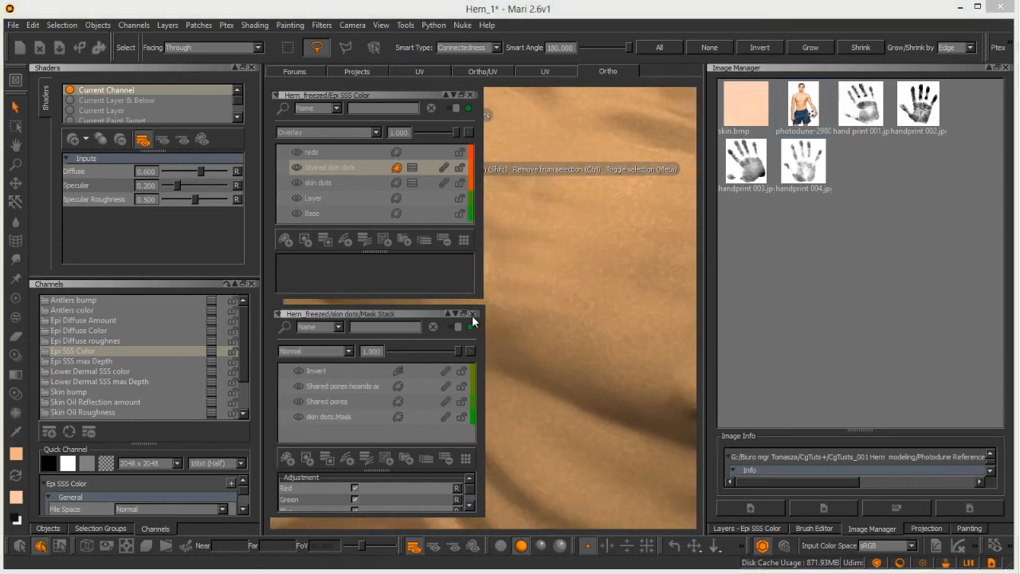
Close the floating mask stack and Epi SSS Color layer windows and examine the skin dots across the torso, neck and face.
click(472, 314)
click(470, 96)
alt+drag(372, 299, 487, 380)
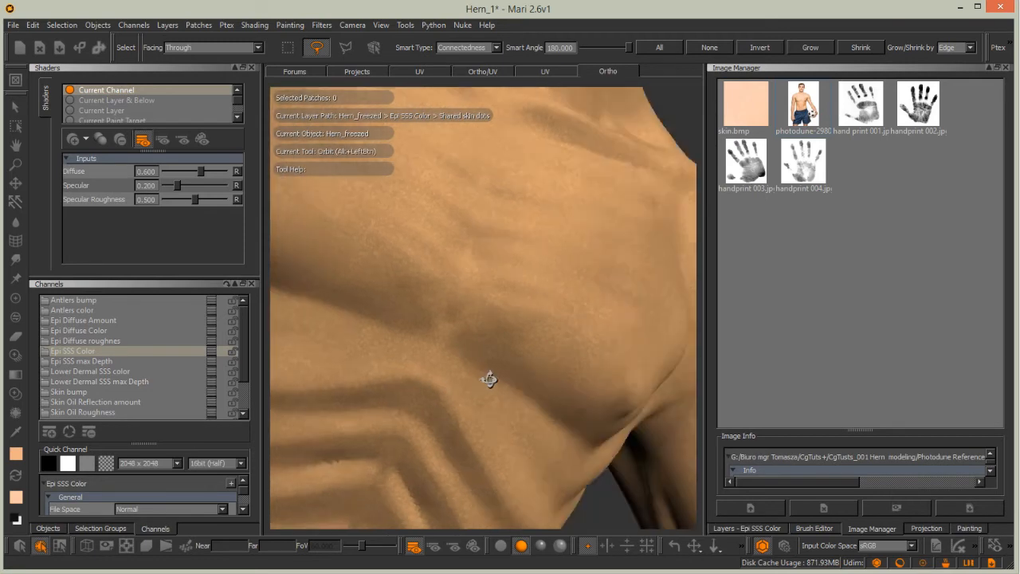
alt+right_drag(487, 380, 417, 263)
alt+drag(417, 263, 446, 239)
alt+middle_drag(447, 240, 483, 426)
alt+drag(483, 318, 476, 237)
alt+middle_drag(435, 356, 475, 262)
alt+right_drag(475, 262, 451, 316)
alt+drag(451, 316, 542, 307)
mouse_move(542, 307)
alt+middle_down()
mouse_move(551, 319)
mouse_move(531, 298)
alt+middle_up()
alt+right_drag(531, 299, 483, 323)
alt+drag(483, 324, 522, 279)
alt+middle_drag(522, 279, 446, 350)
alt+right_drag(446, 350, 542, 246)
alt+drag(542, 246, 478, 275)
alt+right_drag(479, 274, 499, 239)
alt+middle_drag(499, 239, 415, 390)
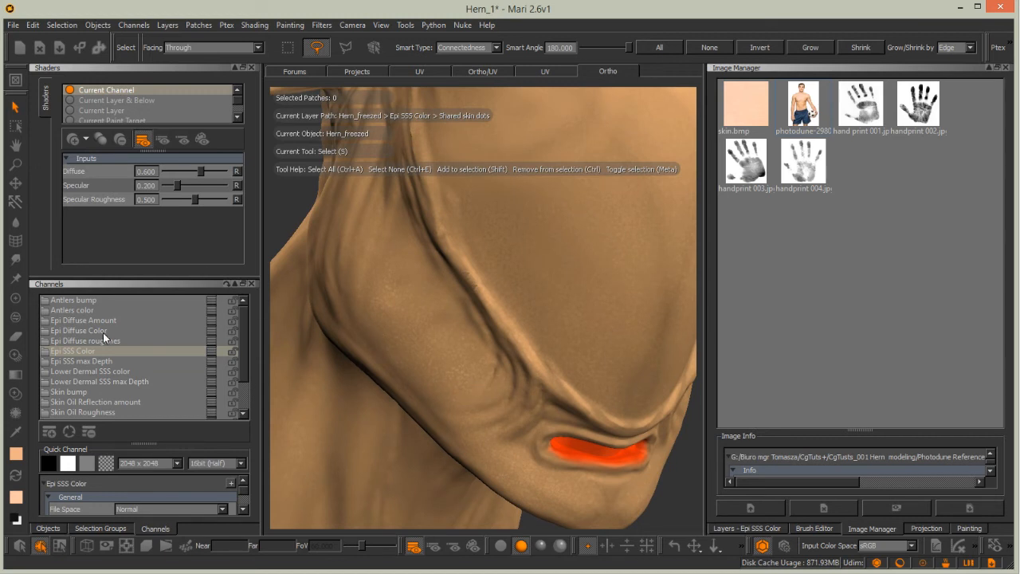
Display the model with the BRDF shader and examine the skin color together with the bump on the face, neck and torso.
scroll(239, 103, down, 1)
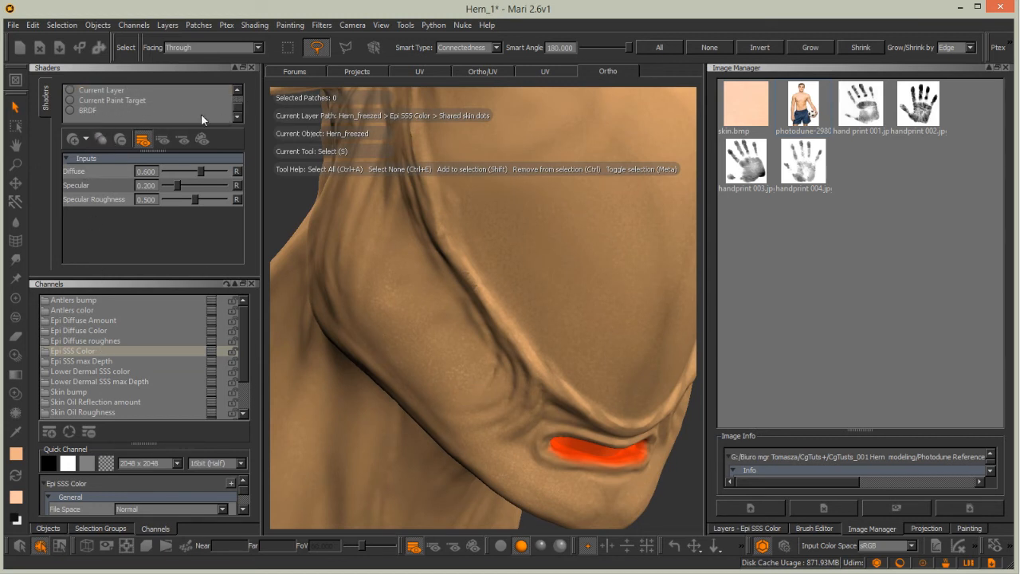
click(88, 110)
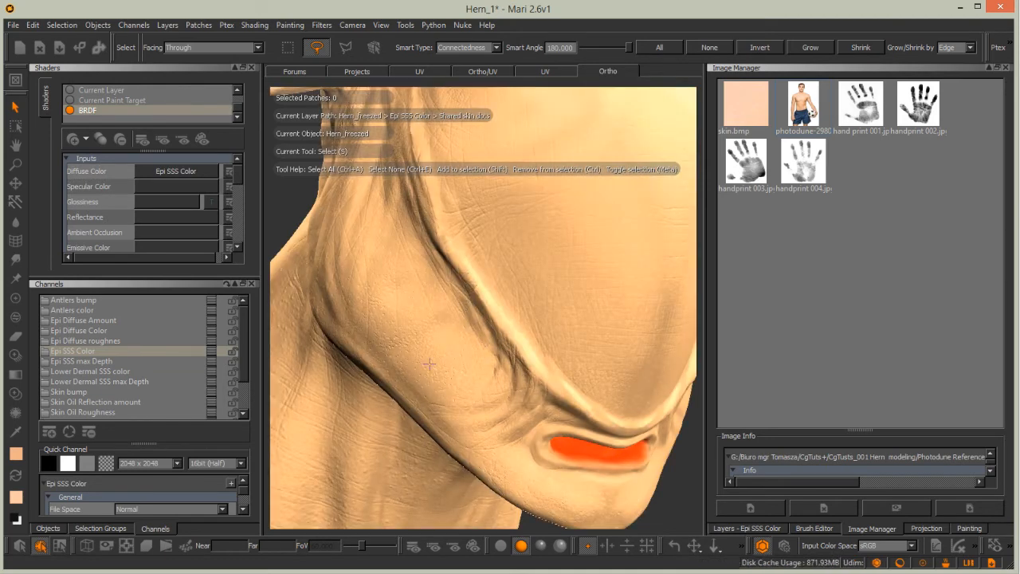
alt+drag(406, 383, 474, 388)
alt+right_drag(474, 388, 471, 342)
alt+drag(471, 341, 431, 350)
alt+right_drag(430, 350, 399, 355)
alt+middle_drag(398, 355, 484, 417)
alt+drag(484, 417, 426, 313)
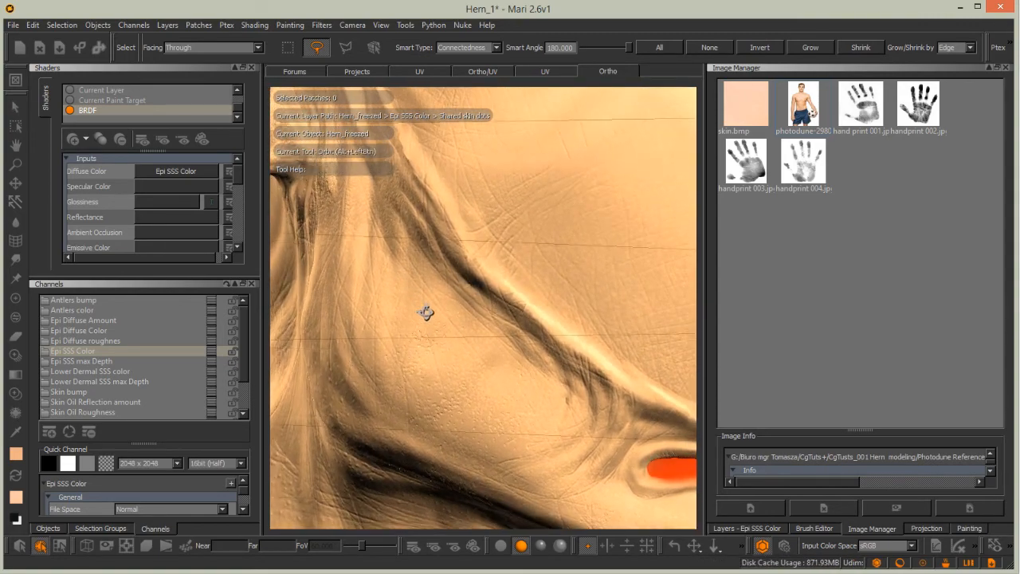
alt+middle_drag(424, 479, 412, 343)
alt+drag(411, 343, 464, 326)
alt+right_drag(464, 326, 451, 382)
alt+drag(451, 383, 470, 417)
alt+right_drag(469, 416, 488, 430)
alt+drag(488, 430, 425, 407)
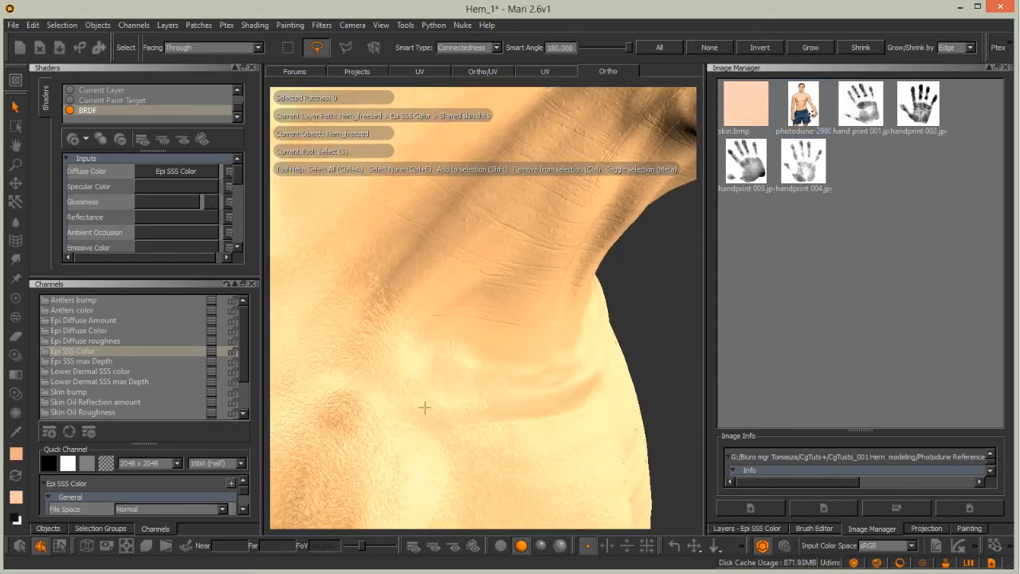
alt+middle_drag(425, 407, 501, 270)
alt+drag(502, 270, 408, 334)
alt+right_drag(408, 333, 443, 351)
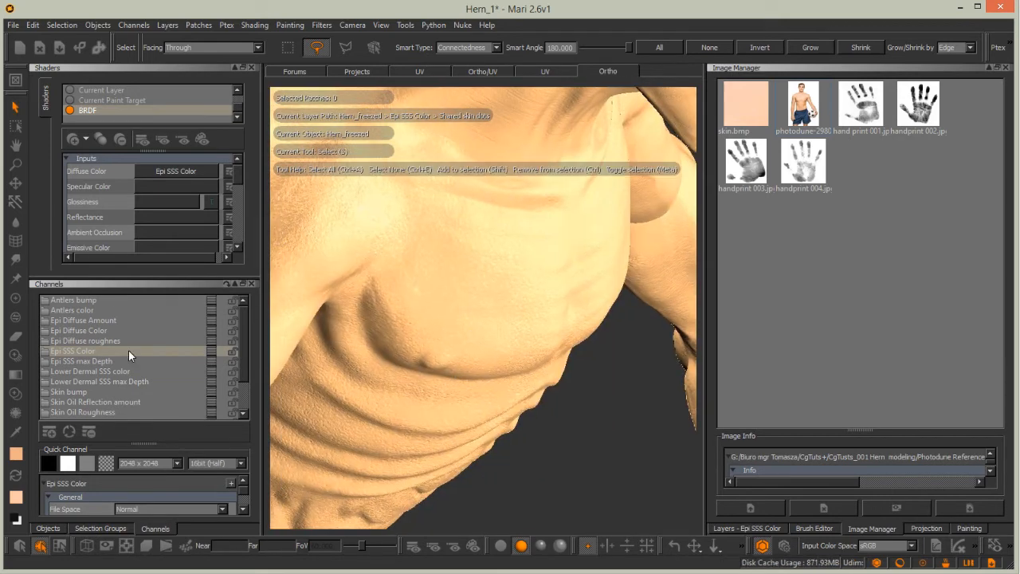
Export the flattened Epi SSS Color channel as Epi SSS Color.$UDIM.tif to Mari exports, removing alpha channels and overwriting the existing files.
right_click(192, 353)
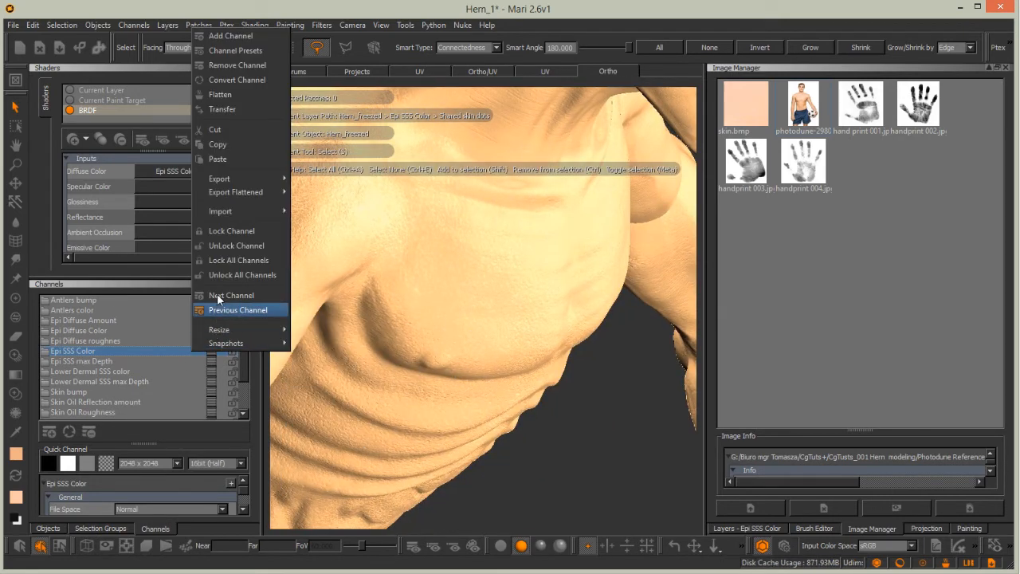
mouse_move(263, 192)
click(360, 195)
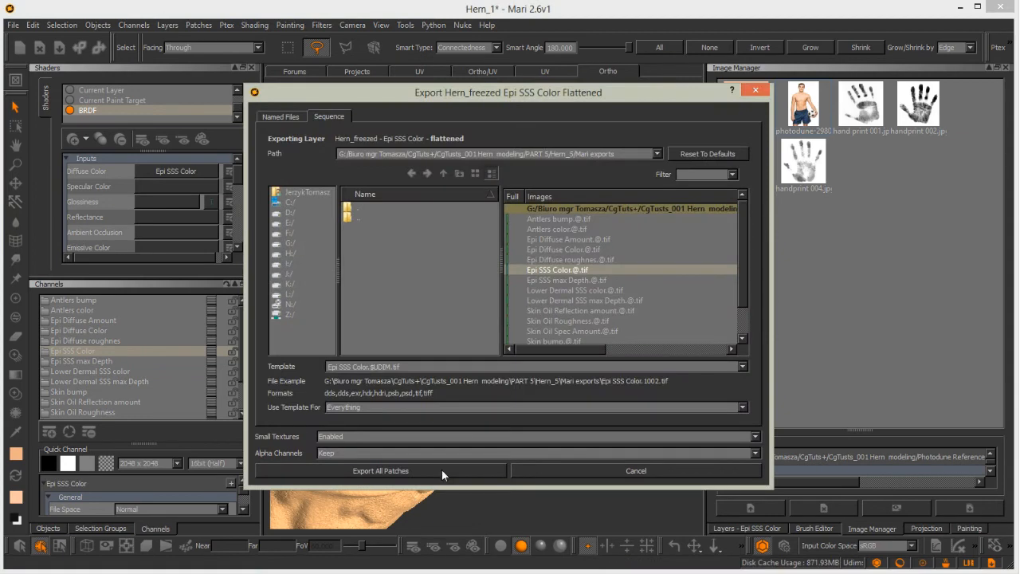
click(342, 454)
click(338, 466)
click(335, 471)
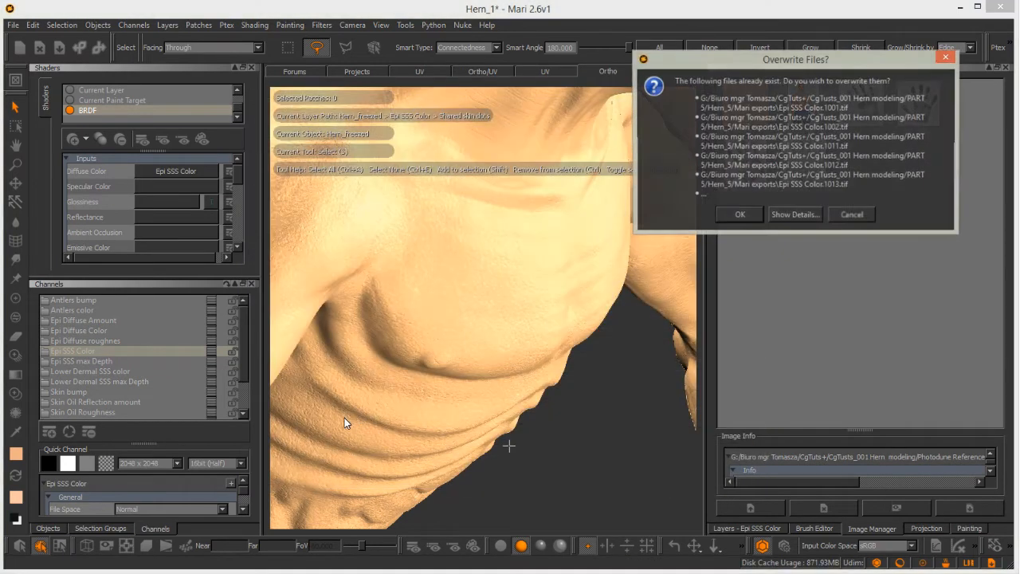
click(739, 215)
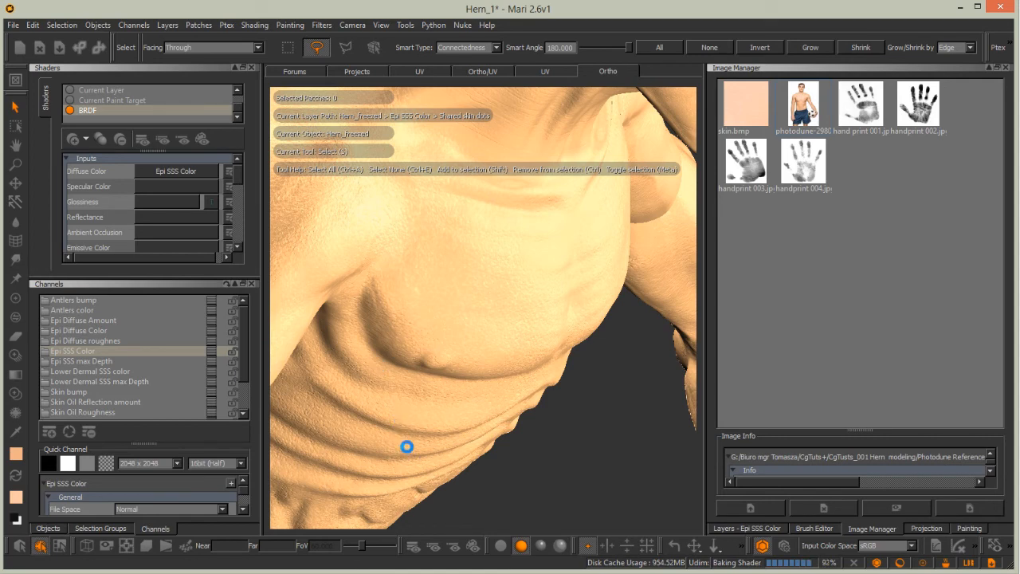
key(ctrl+z)
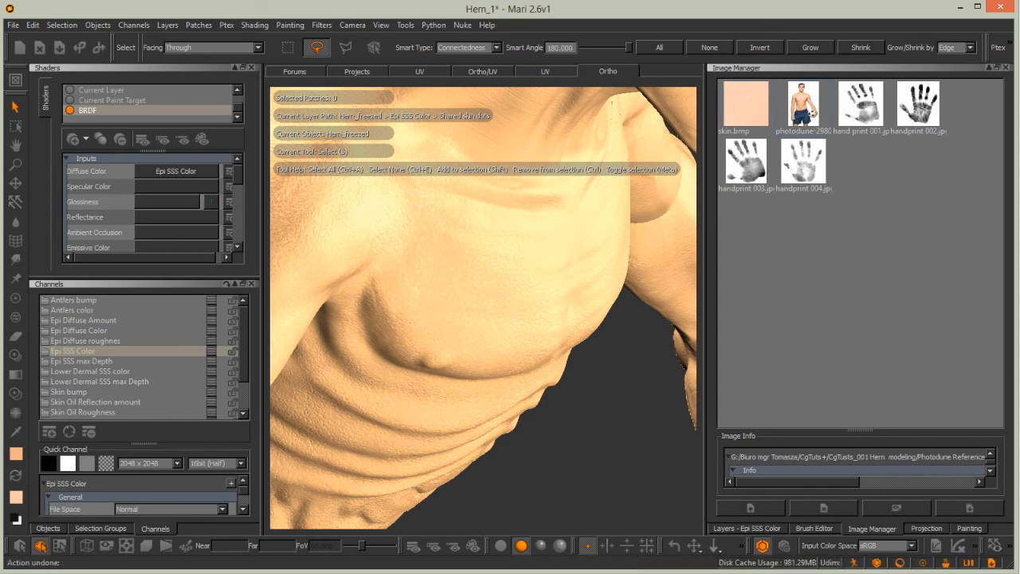
Export the flattened Epi Diffuse Color channel as Epi Diffuse Color.$UDIM.tif with alpha channels removed, overwriting the existing files.
click(94, 330)
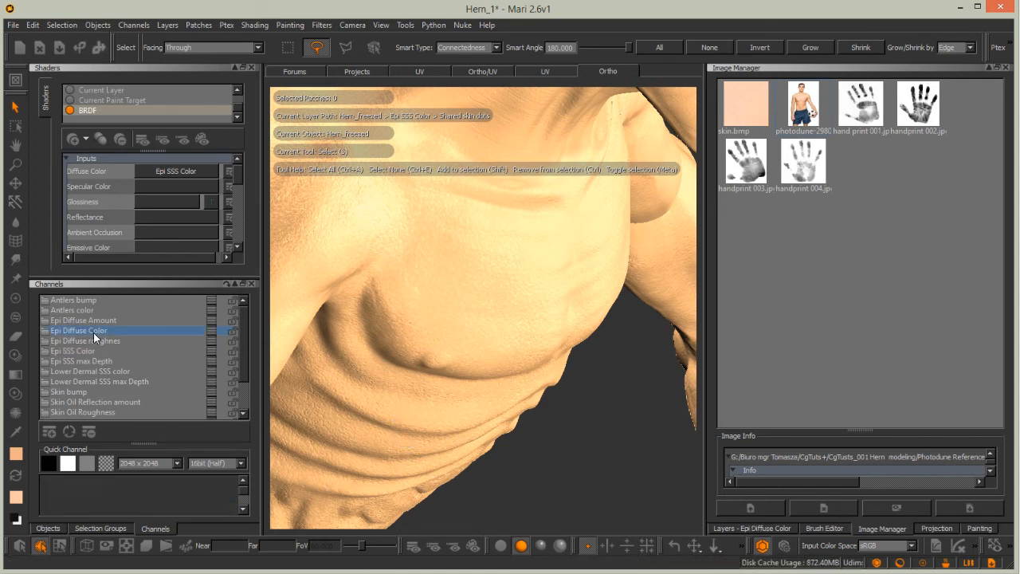
right_click(189, 328)
mouse_move(215, 308)
mouse_move(280, 171)
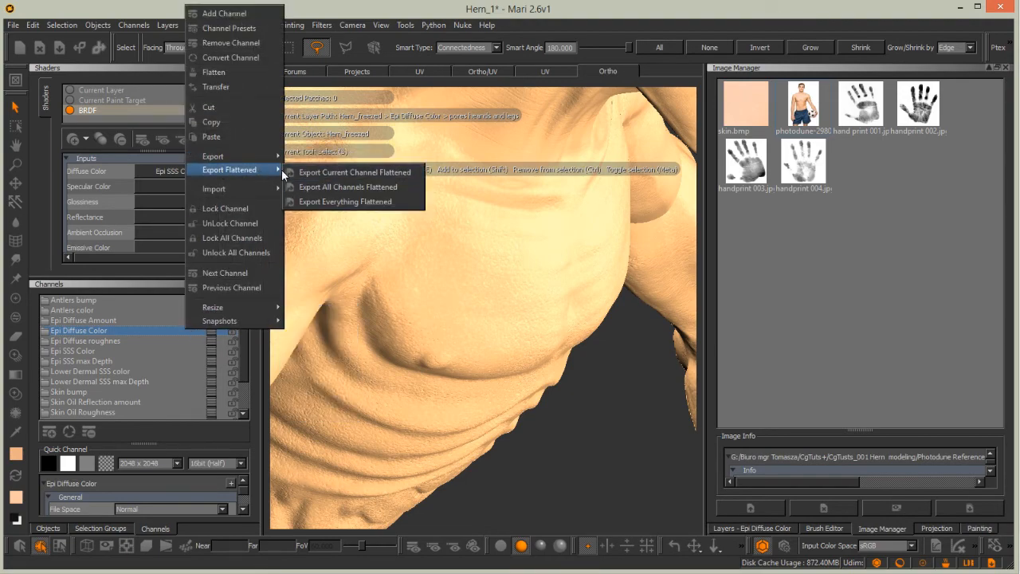
click(317, 185)
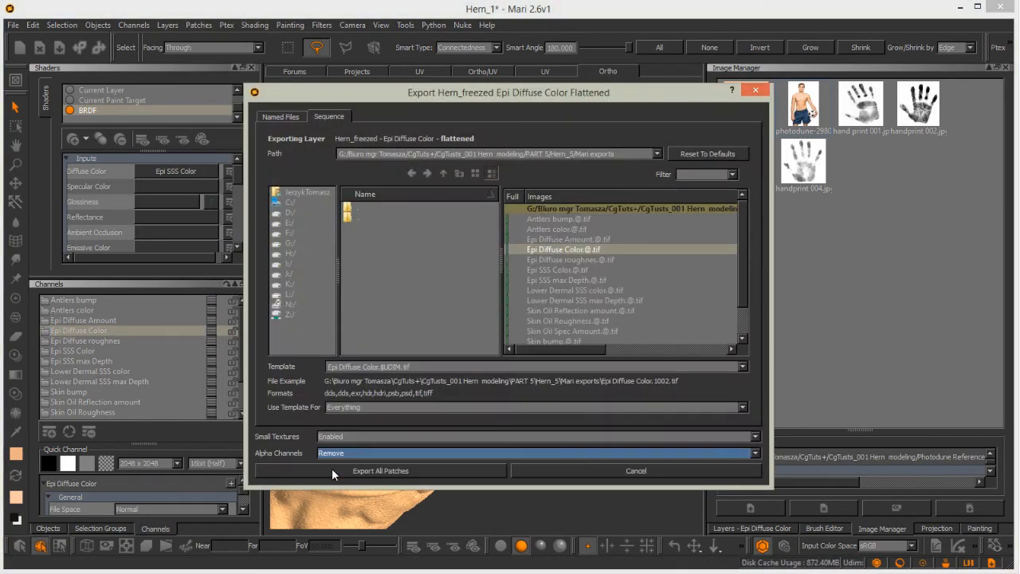
click(354, 465)
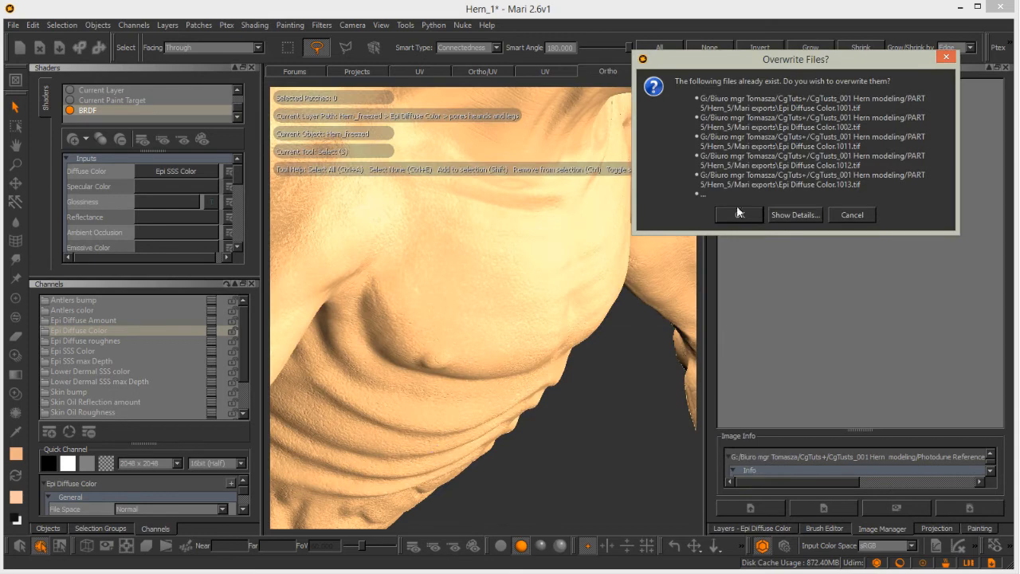
key(Return)
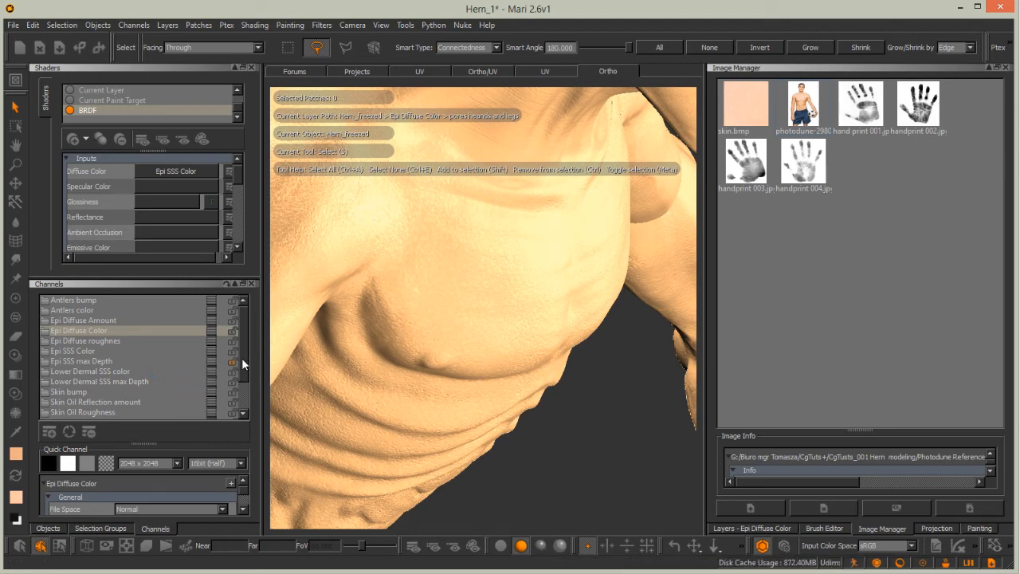
Export the Skin bump channel as Skin bump.$UDIM.tif to the Mari exports folder with alpha channels removed.
click(92, 391)
scroll(120, 367, down, 2)
right_click(192, 354)
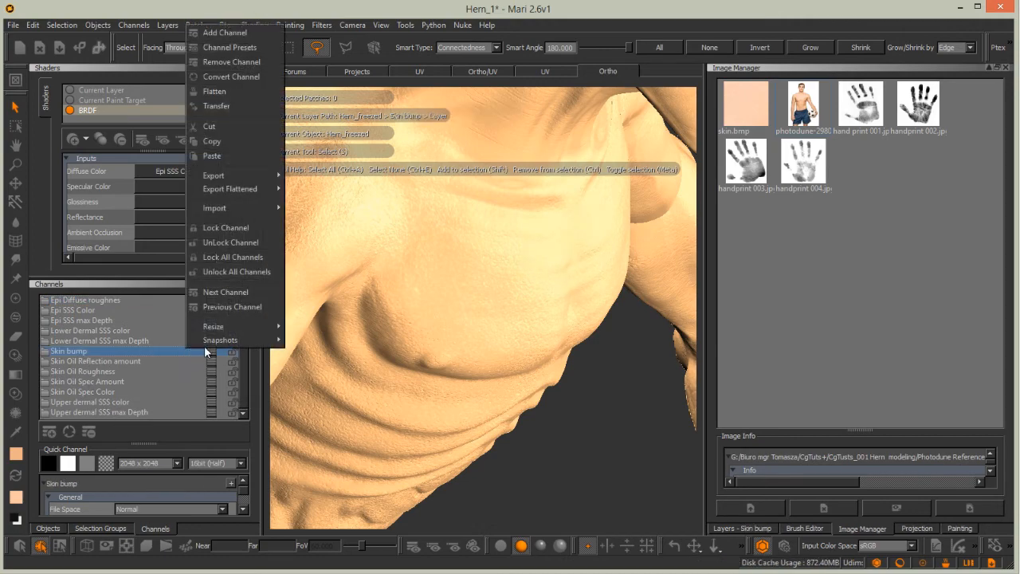
mouse_move(231, 175)
click(317, 175)
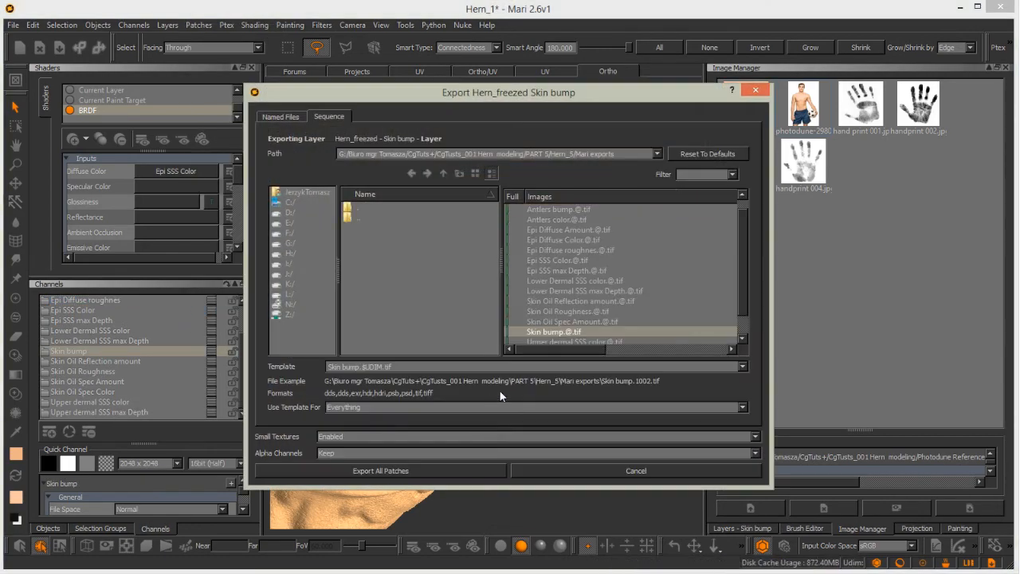
click(331, 453)
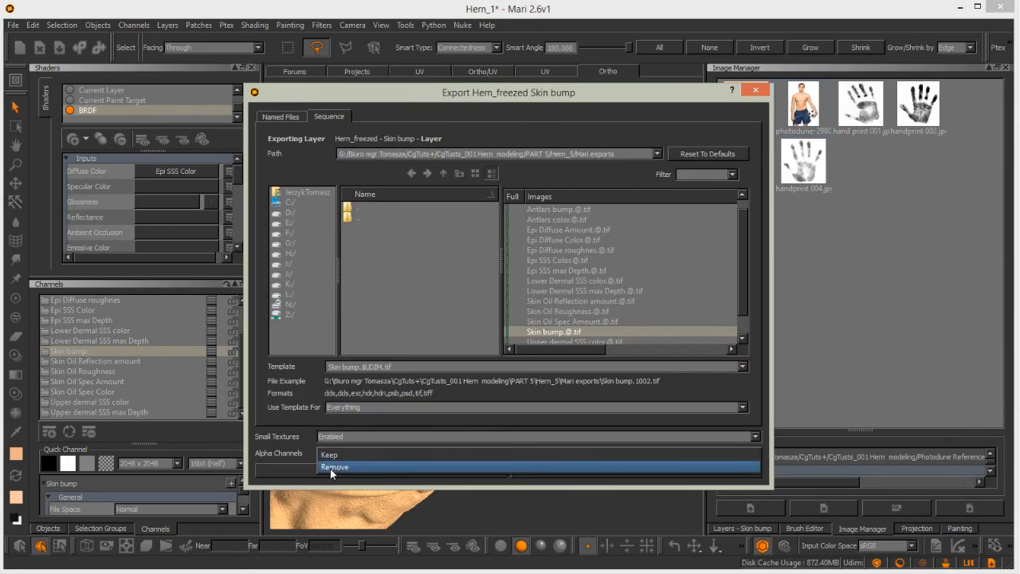
click(329, 469)
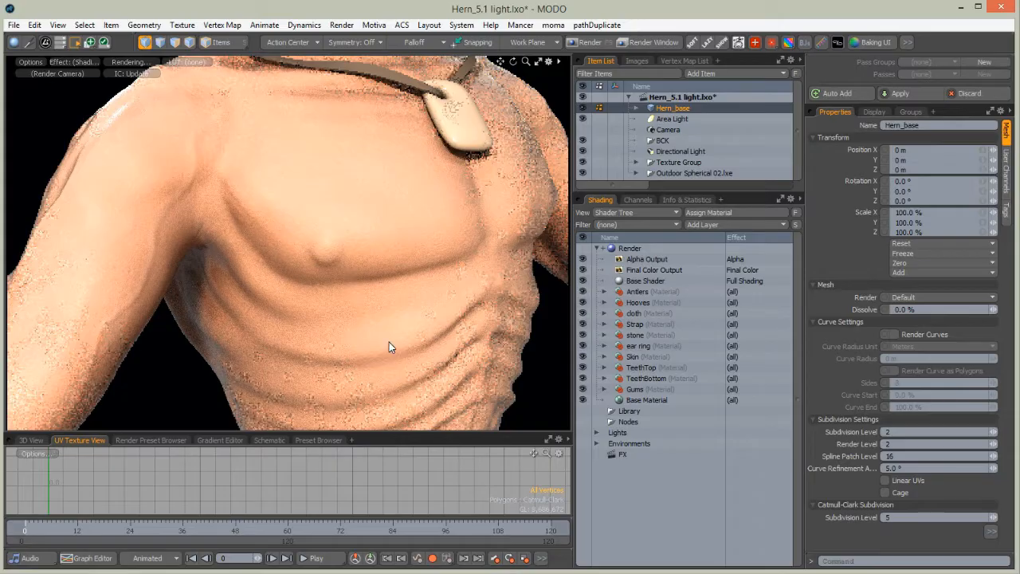
Switch to MODO and examine the preview render of the creature's skin on the neck and face.
scroll(358, 296, up, 5)
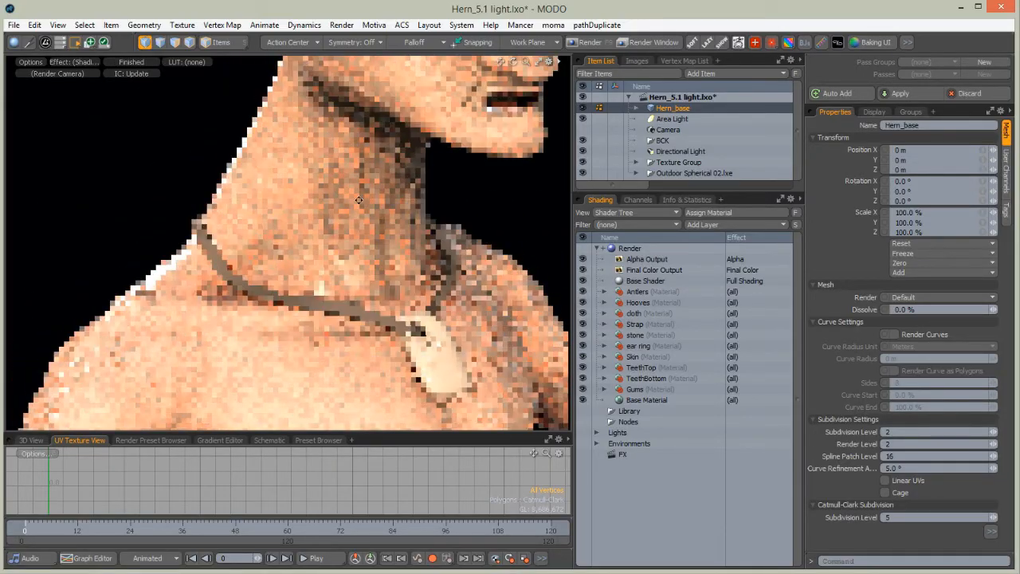
alt+drag(325, 292, 331, 228)
alt+shift+drag(249, 262, 385, 206)
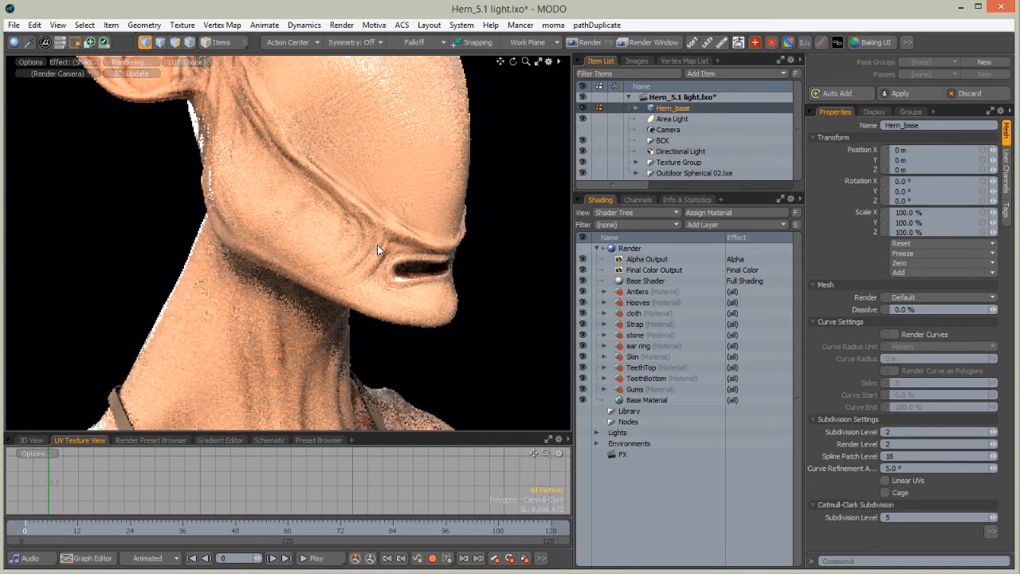
alt+drag(280, 265, 276, 380)
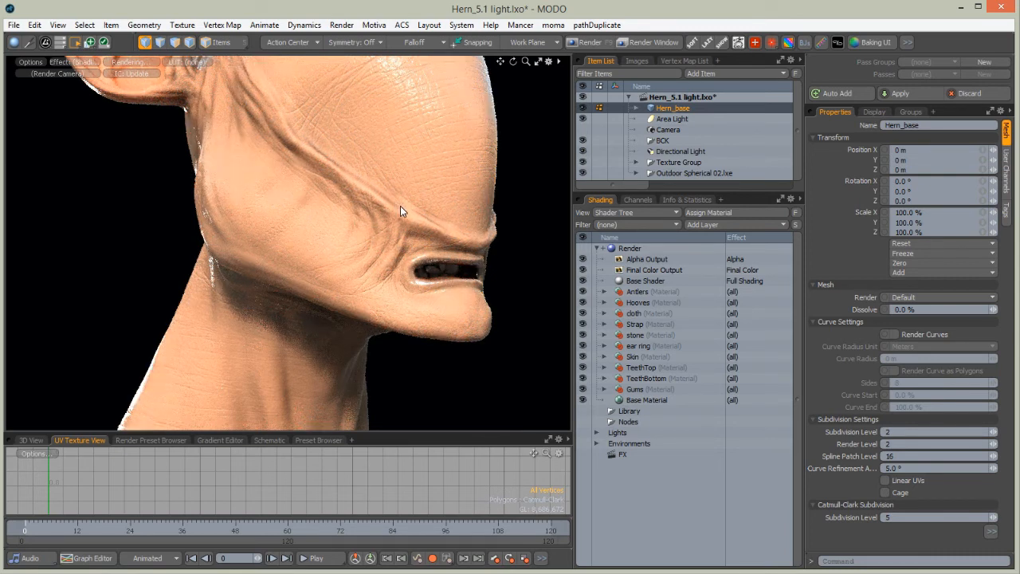
Close the Hern_5.1 light.lxo scene with its changes saved and switch back to Mari.
key(ctrl+w)
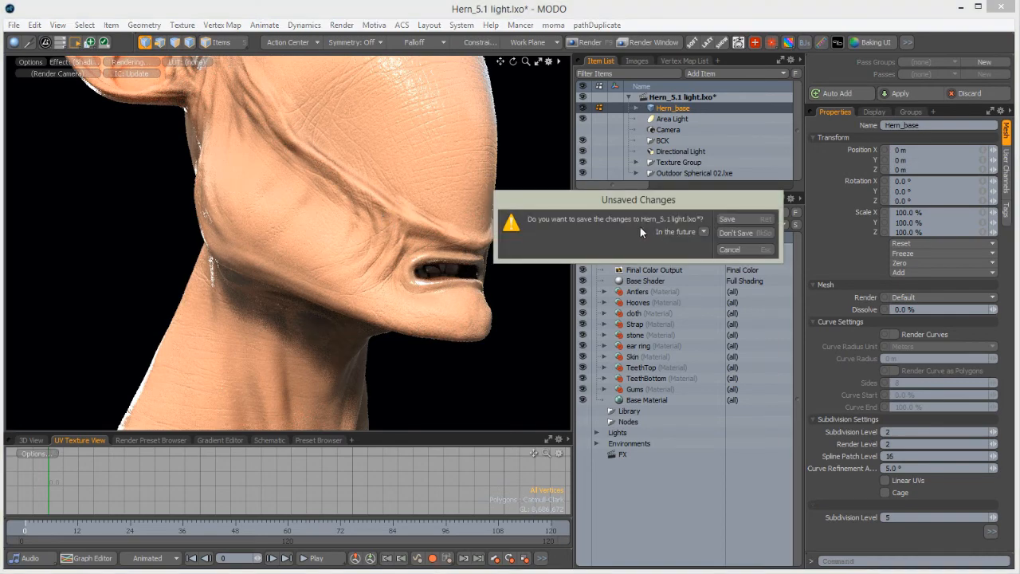
click(728, 218)
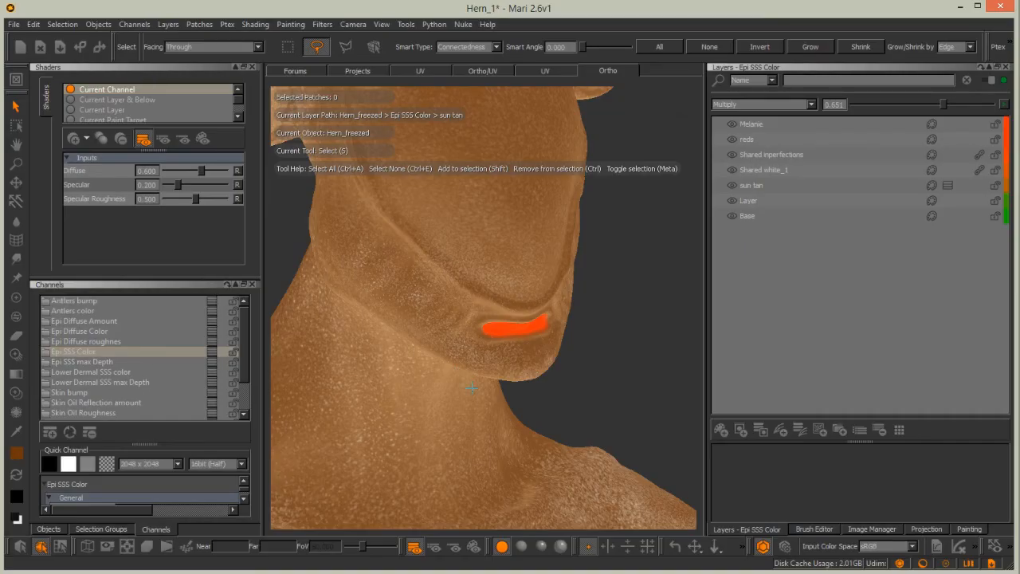
Create a shared copy of the sun tan layer in the Epi SSS Color channel.
alt+drag(472, 389, 432, 409)
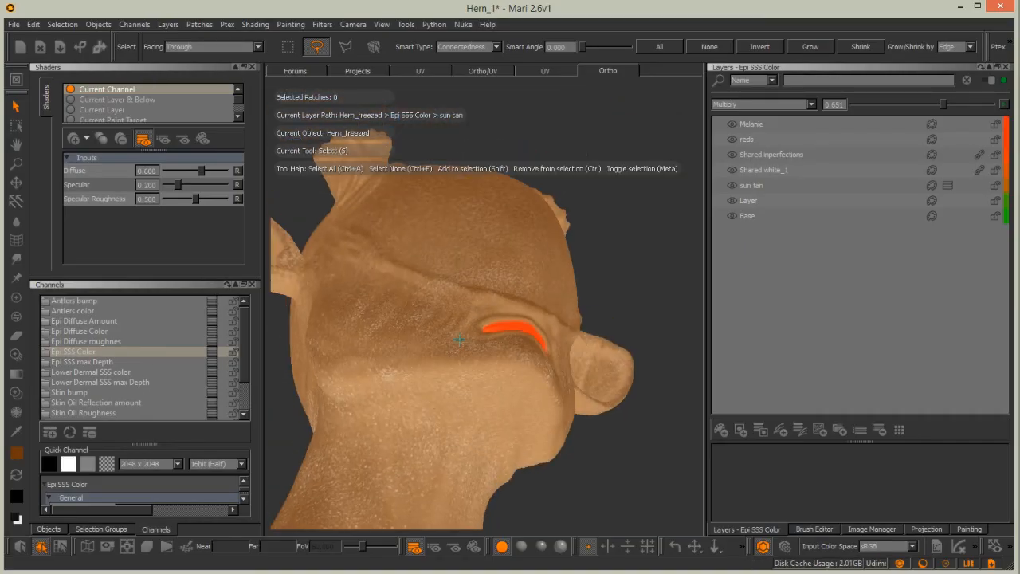
alt+middle_drag(432, 399, 462, 292)
alt+right_drag(462, 291, 423, 343)
alt+drag(423, 342, 466, 333)
alt+middle_drag(466, 332, 474, 279)
alt+right_drag(474, 279, 494, 275)
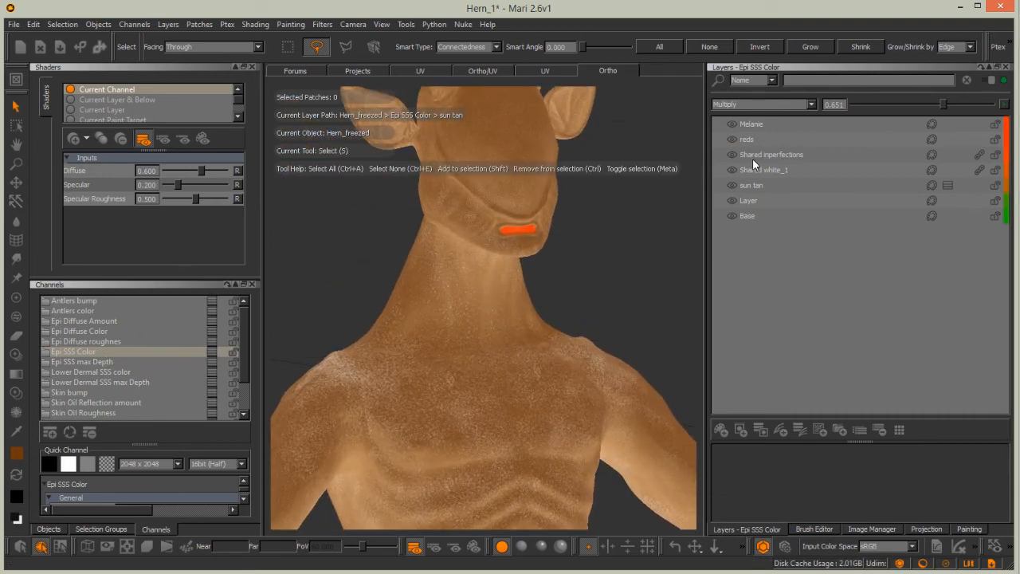
click(866, 186)
right_click(880, 187)
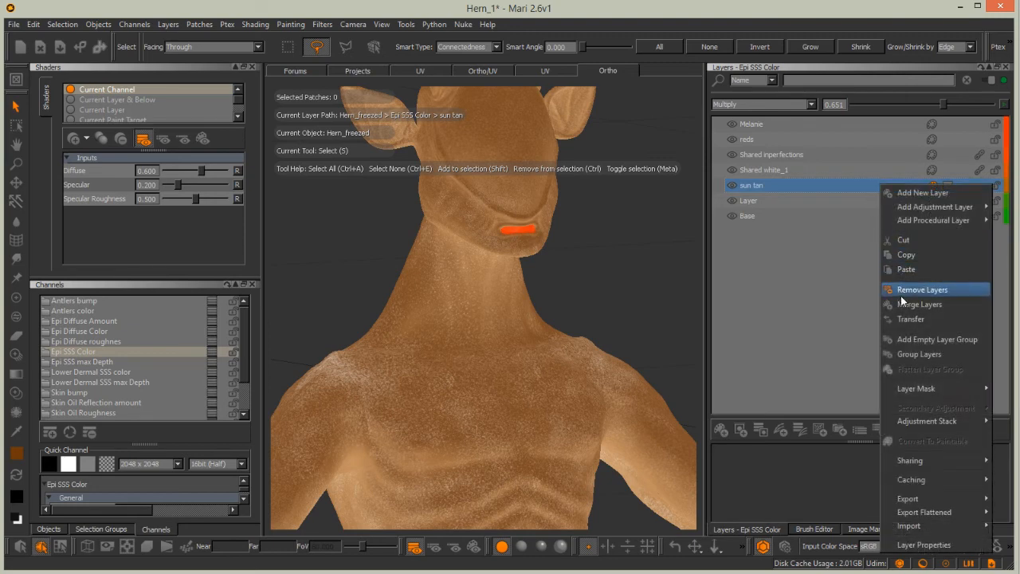
mouse_move(996, 460)
click(1012, 463)
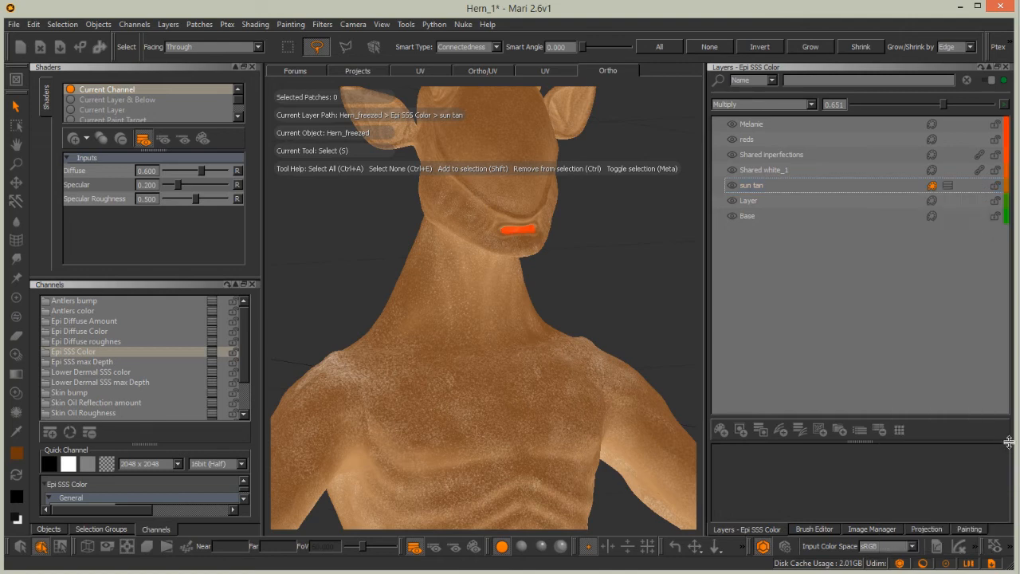
click(764, 185)
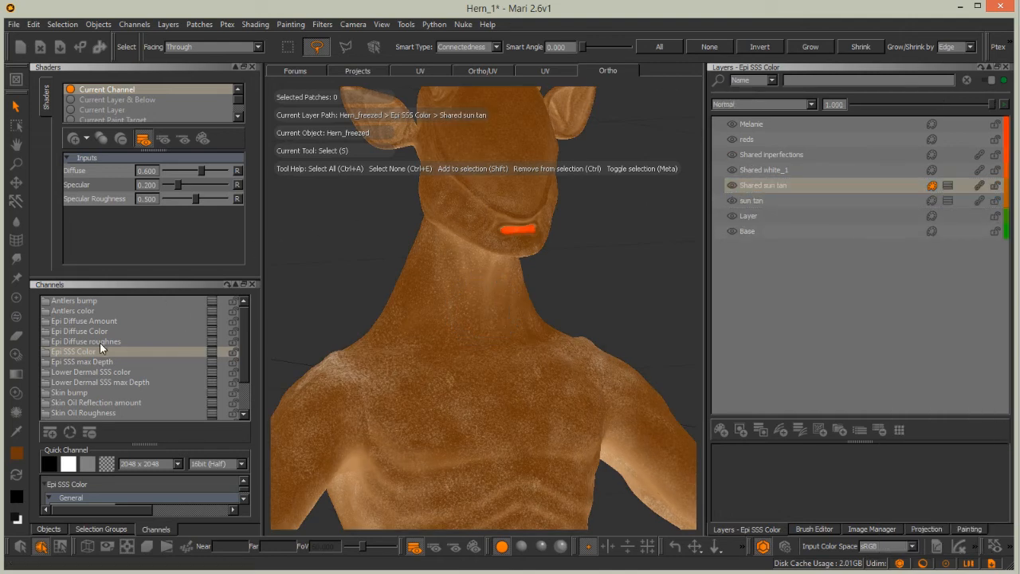
Move the Shared sun tan layer into the Epi Diffuse Color stack, between white_1 and Shared inperfections.
click(212, 331)
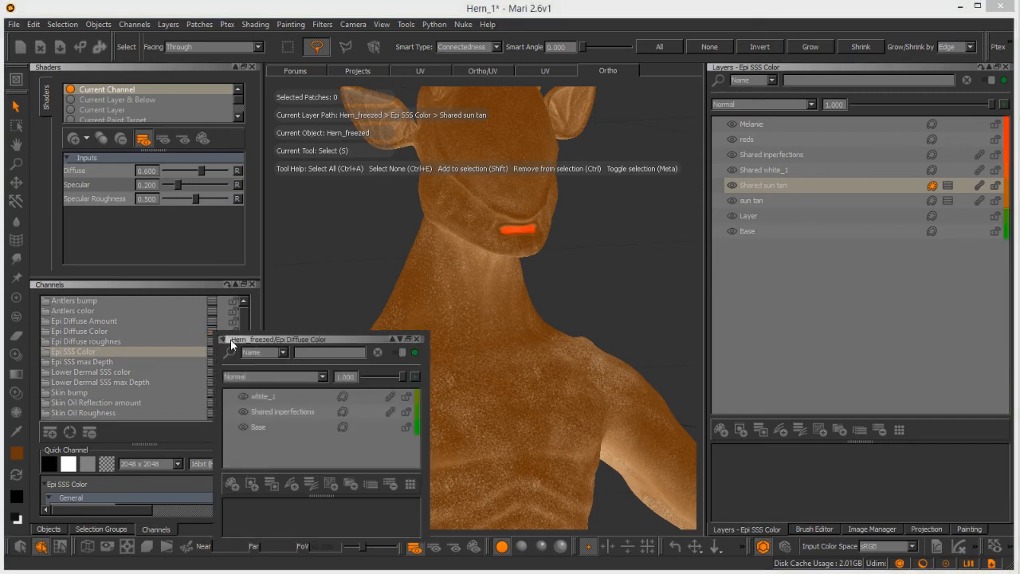
drag(259, 342, 307, 196)
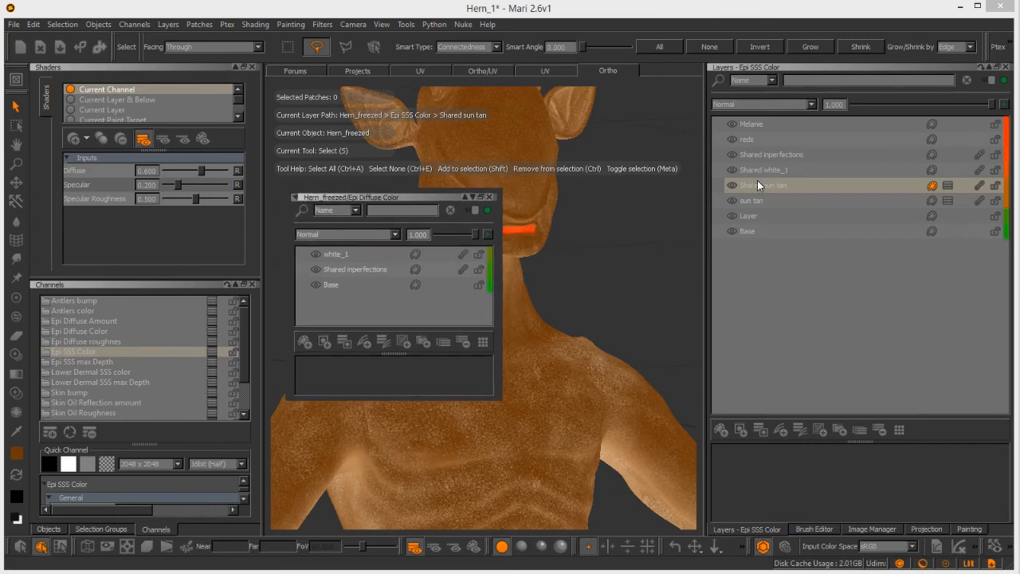
drag(766, 190, 382, 262)
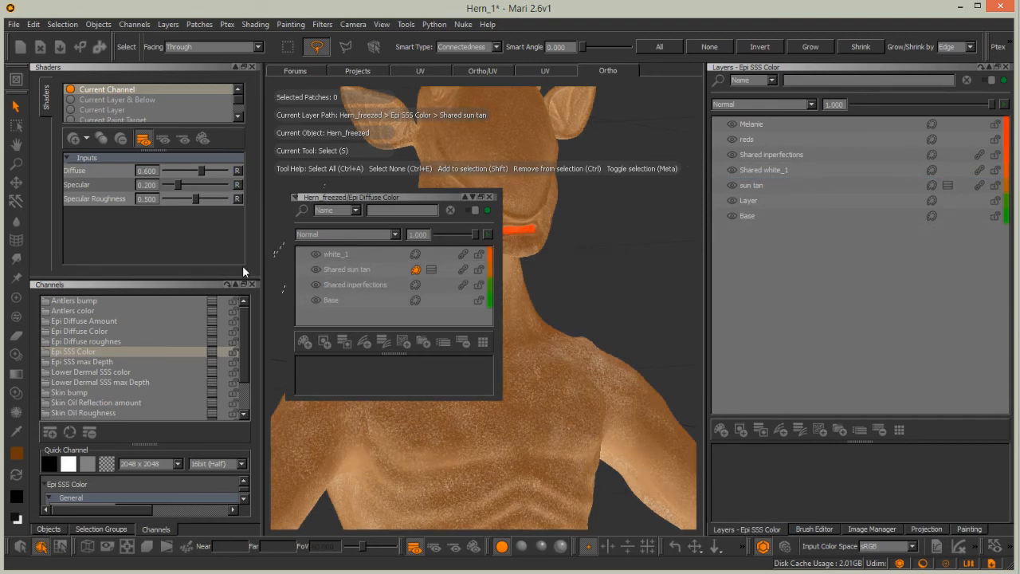
Make Epi Diffuse Color the current channel and set its Shared sun tan layer to Multiply blending.
click(83, 330)
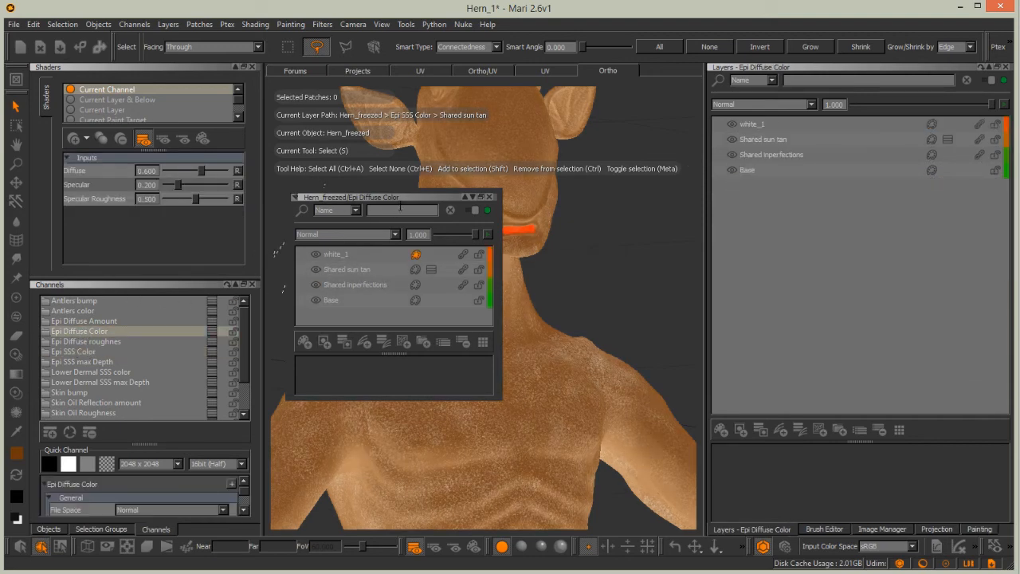
drag(412, 195, 416, 258)
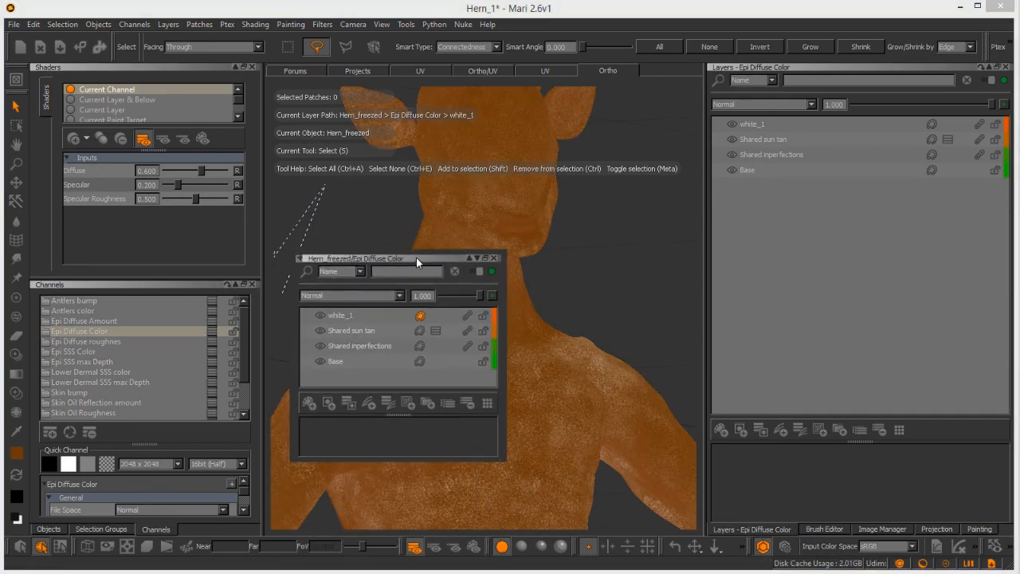
click(351, 332)
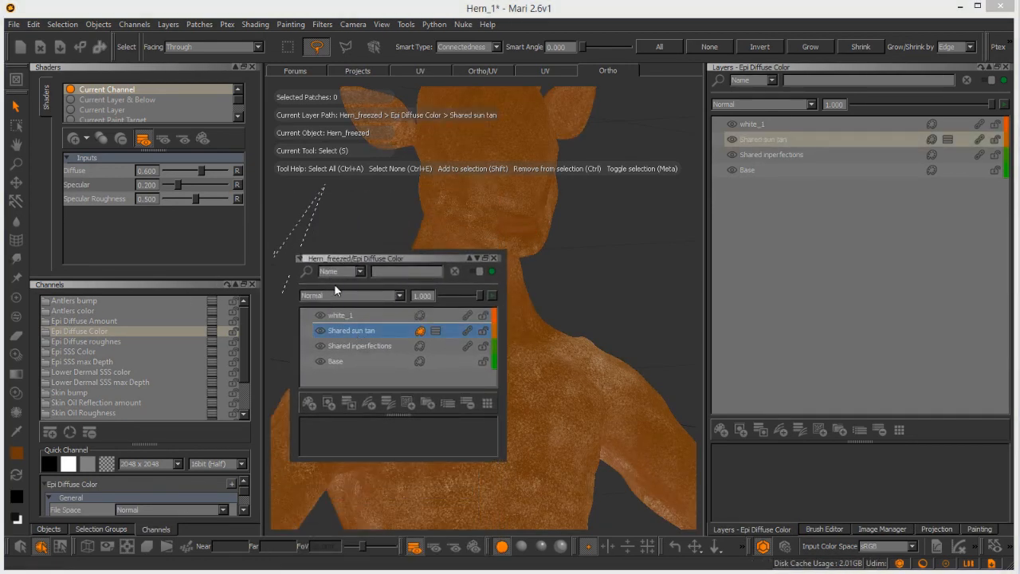
click(399, 296)
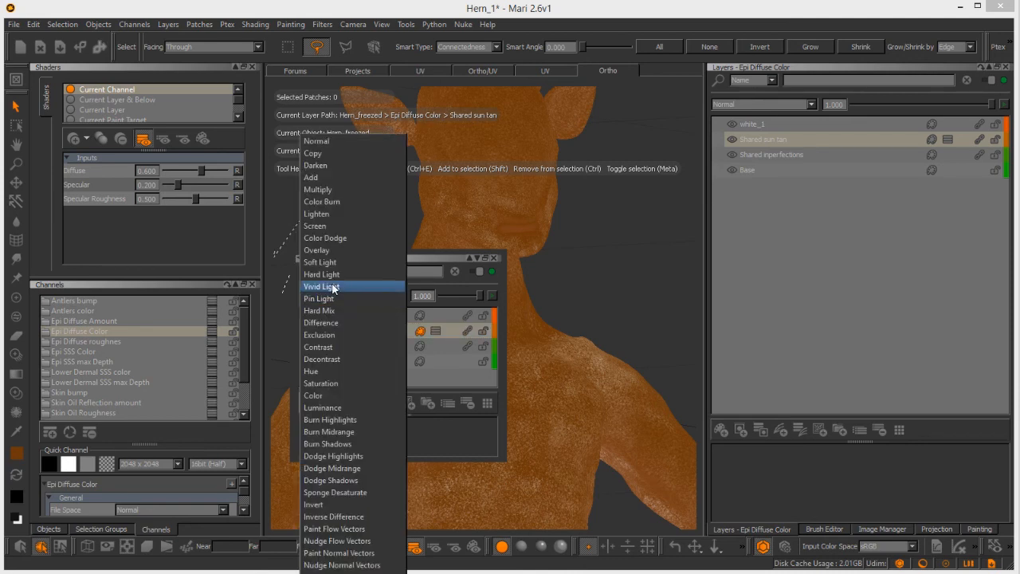
click(311, 189)
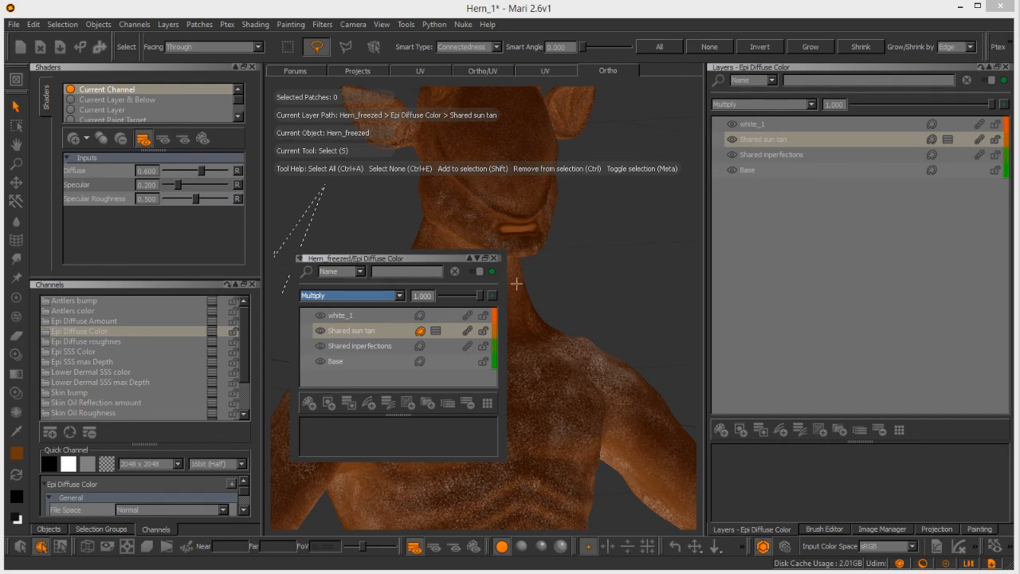
alt+drag(593, 438, 585, 394)
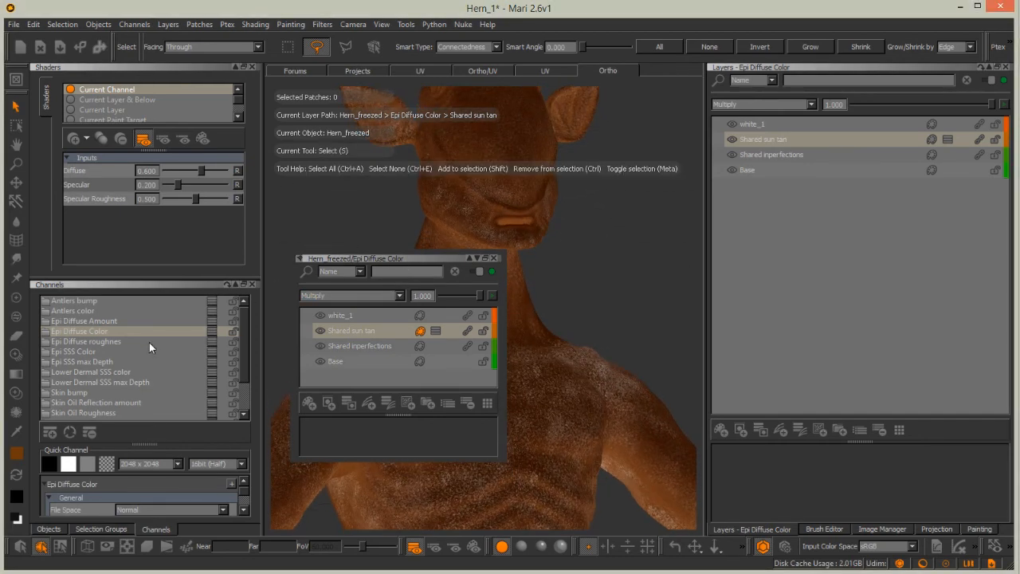
Add a layer above sun tan in the Epi SSS Color channel and name it "sun tan white".
click(70, 351)
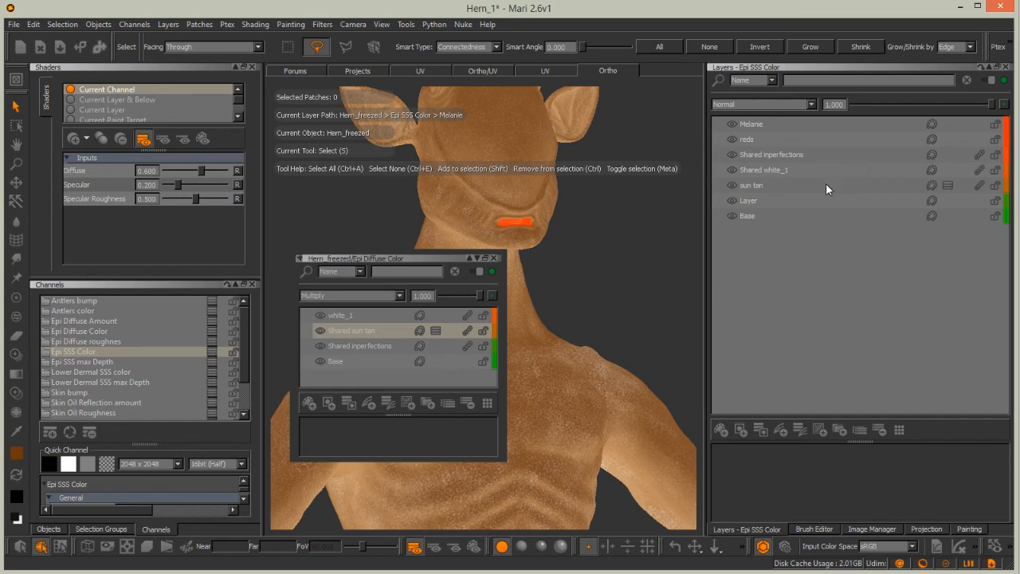
click(776, 185)
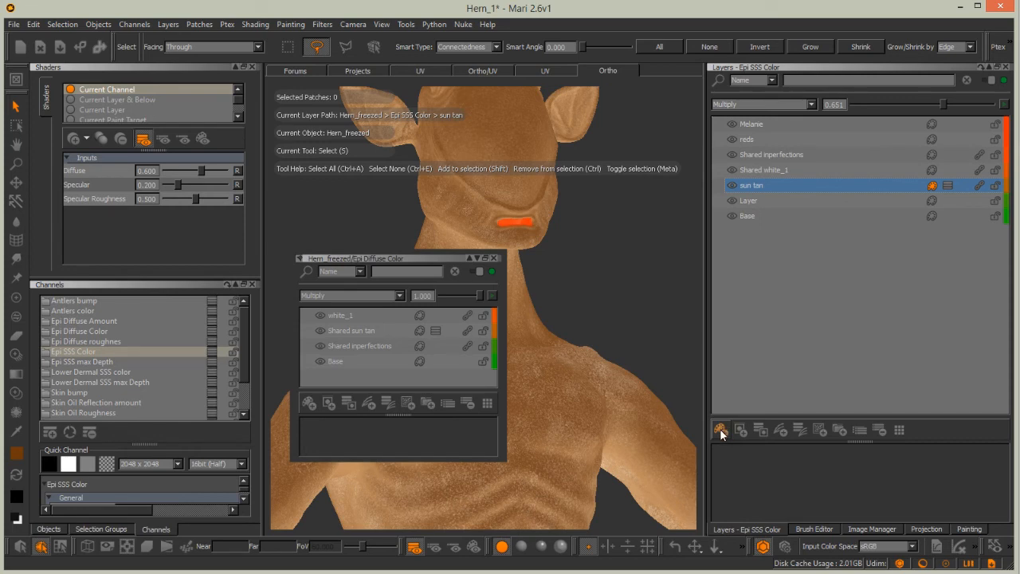
click(727, 233)
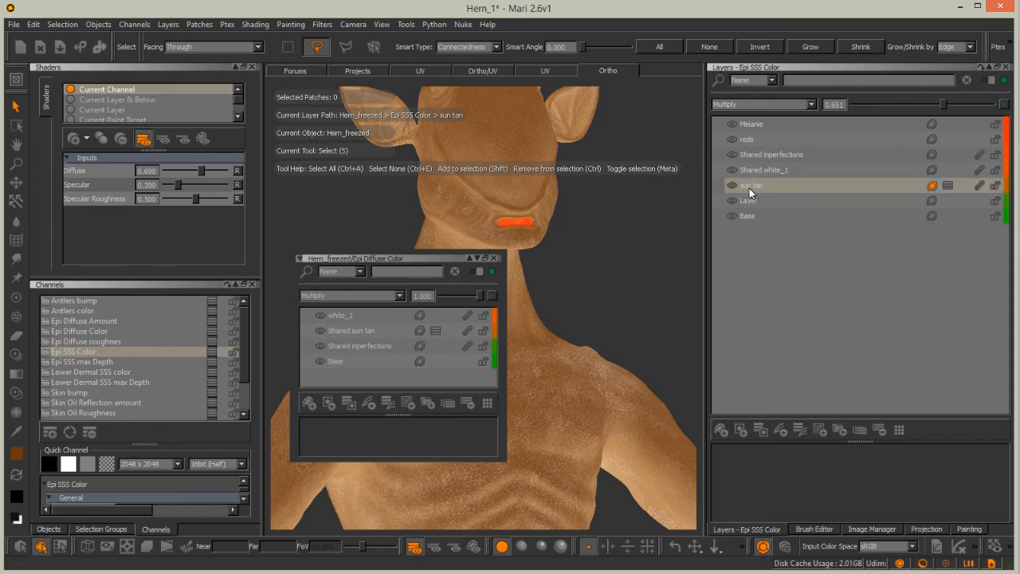
click(721, 431)
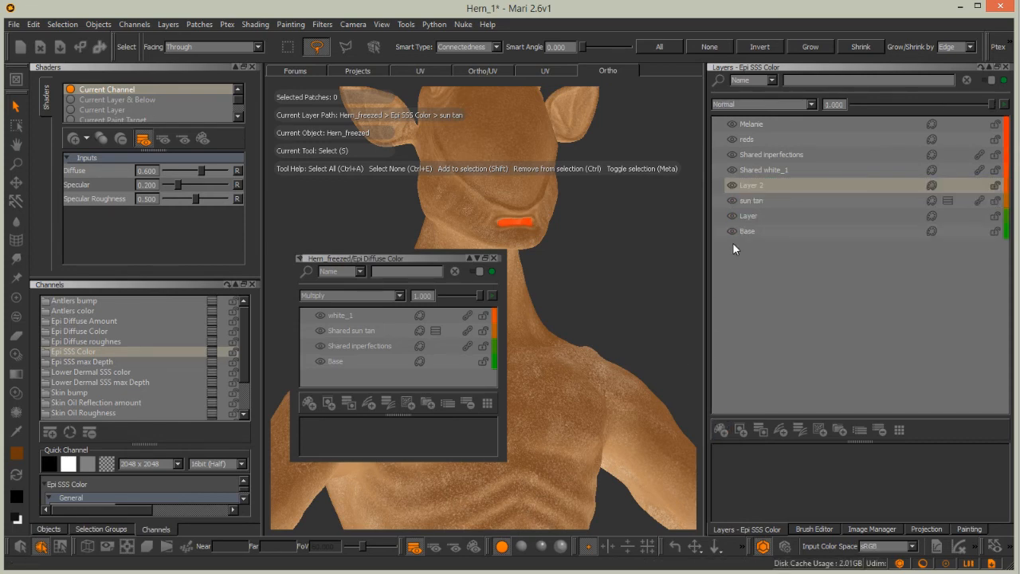
double_click(750, 191)
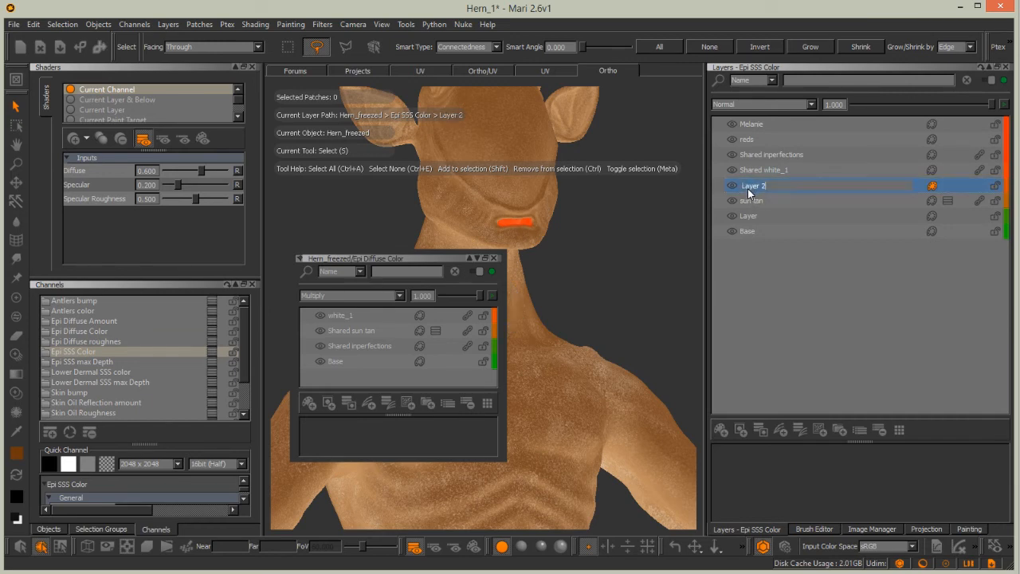
text(w)
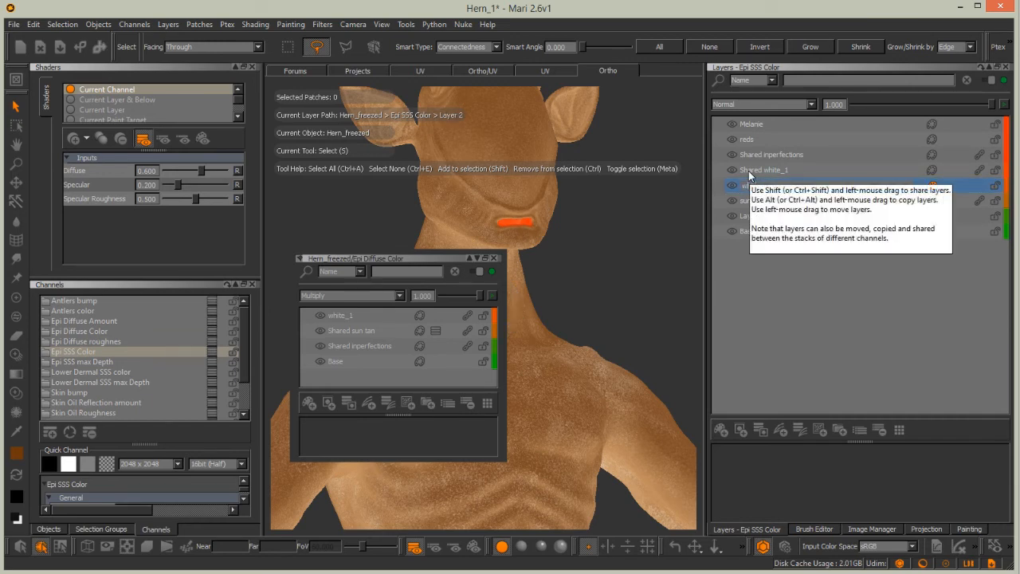
text(hite3)
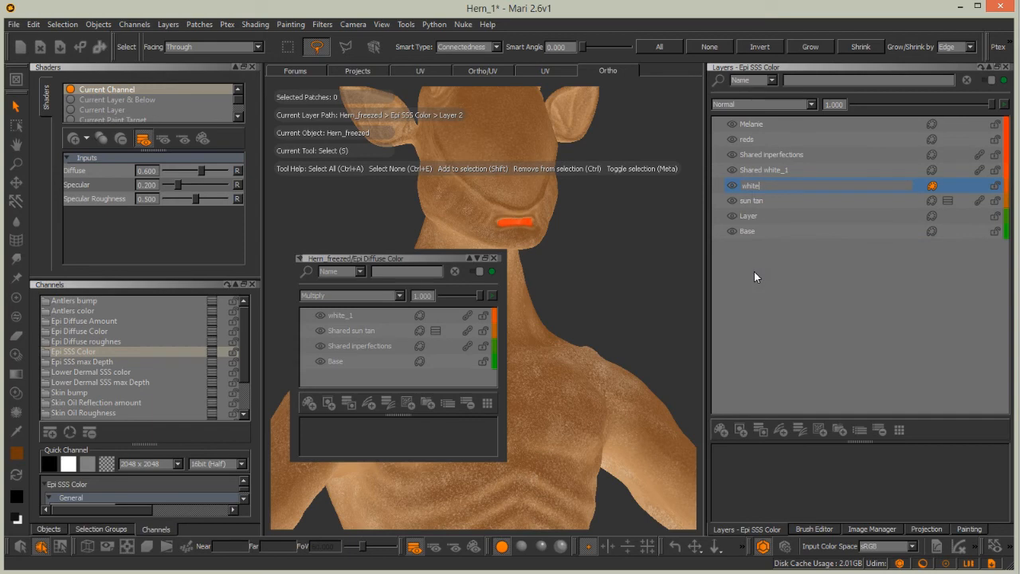
key(BackSpace)
key(BackSpace)
key(BackSpace)
key(BackSpace)
key(BackSpace)
text(sun tan white)
key(Return)
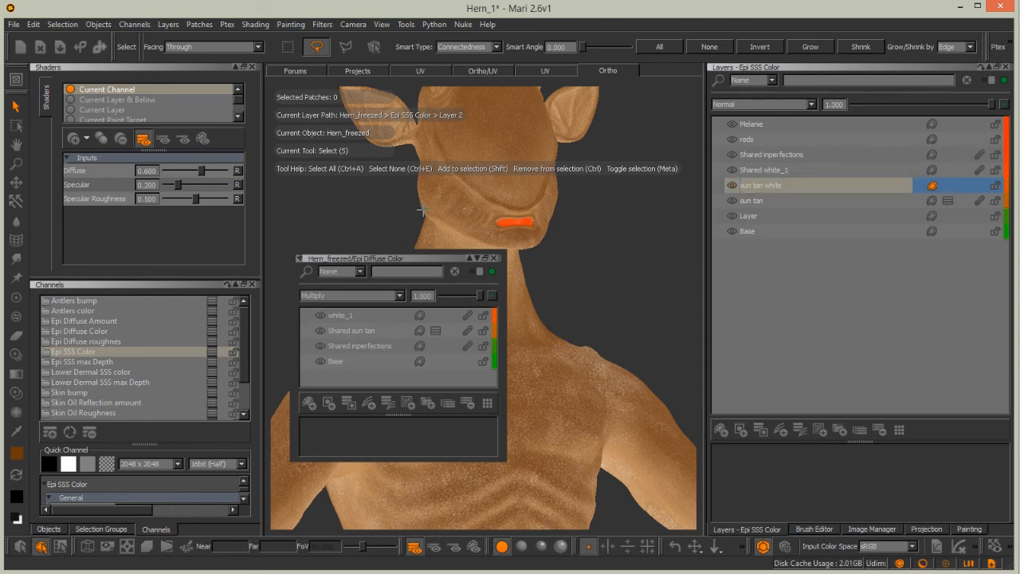
Fill all patches of the creature with white on the sun tan white layer, then clear the patch selection.
drag(431, 260, 312, 237)
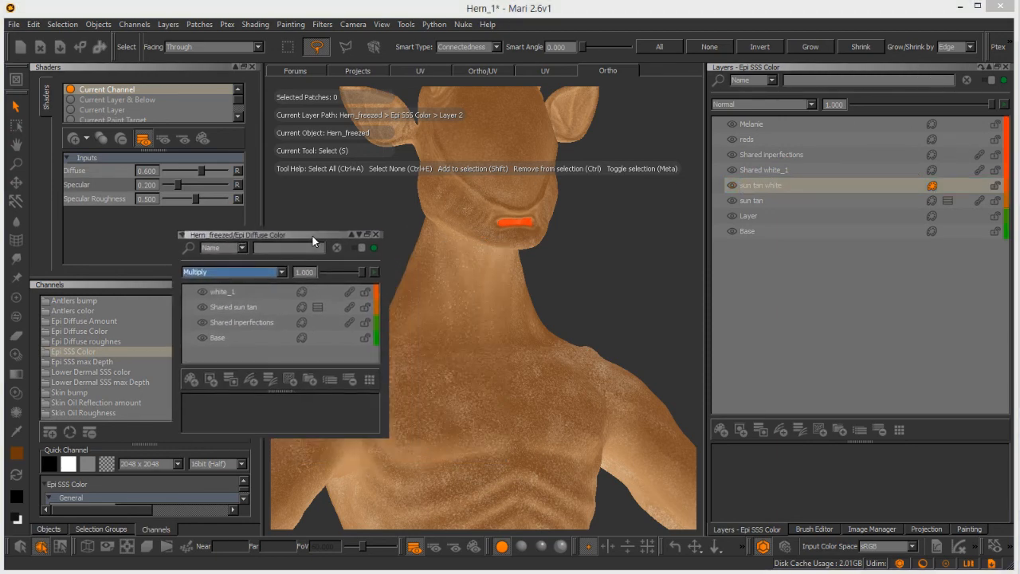
alt+right_drag(602, 199, 455, 312)
alt+middle_drag(455, 312, 458, 255)
alt+drag(458, 256, 488, 280)
mouse_move(464, 211)
mouse_down()
mouse_move(407, 352)
mouse_move(460, 206)
mouse_up()
click(200, 24)
mouse_move(205, 144)
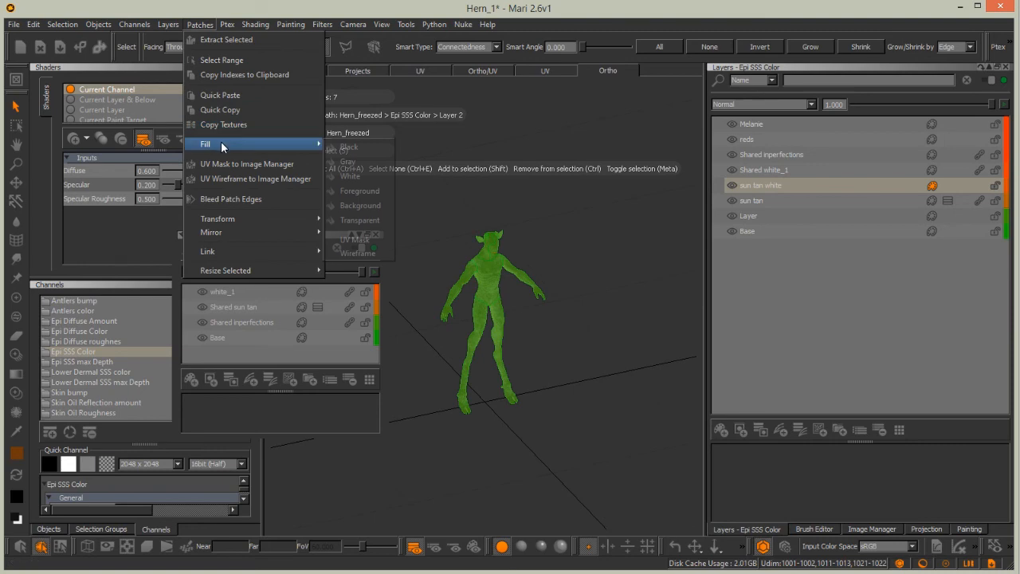
click(351, 176)
scroll(504, 188, up, 5)
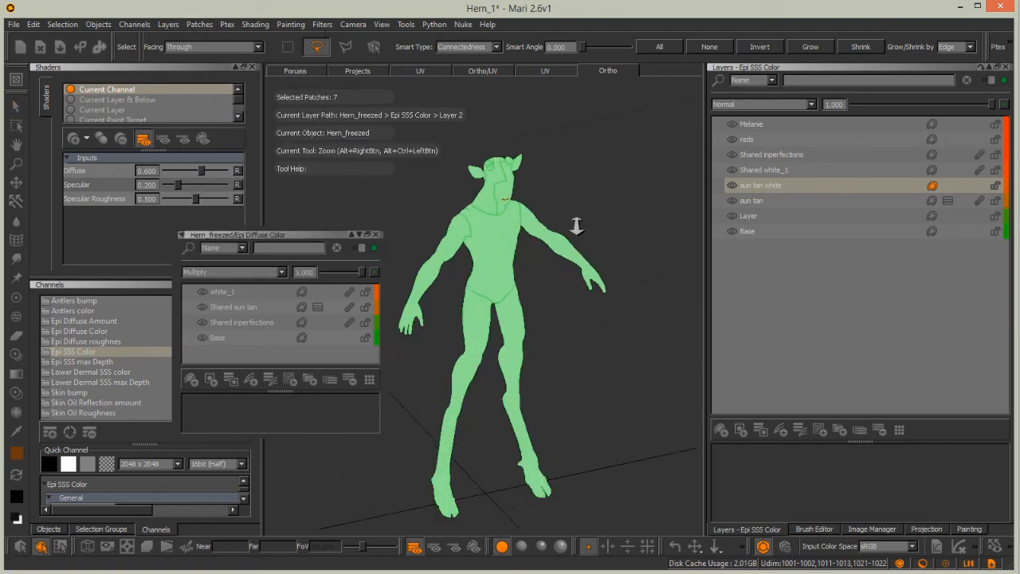
alt+drag(505, 189, 505, 195)
click(585, 207)
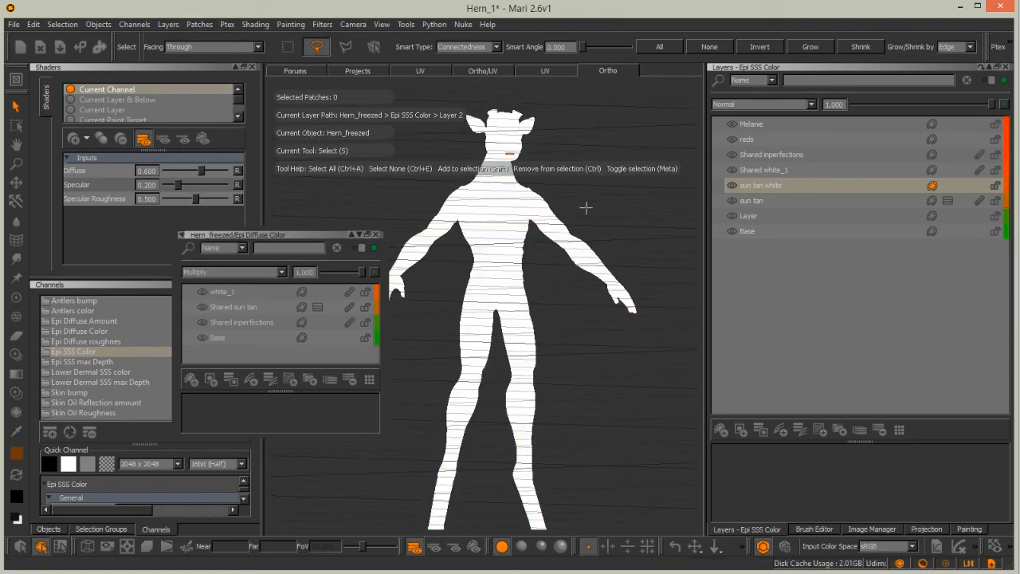
Add a mask stack to the sun tan white layer and open it in the viewport area.
alt+middle_drag(585, 206, 576, 275)
alt+right_drag(576, 275, 675, 198)
alt+middle_drag(599, 148, 596, 346)
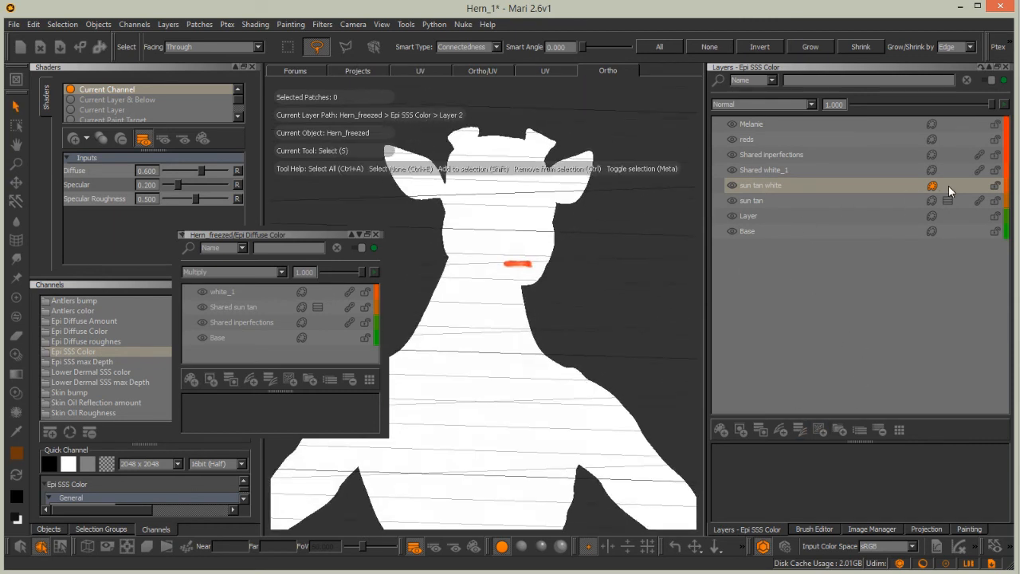
click(759, 428)
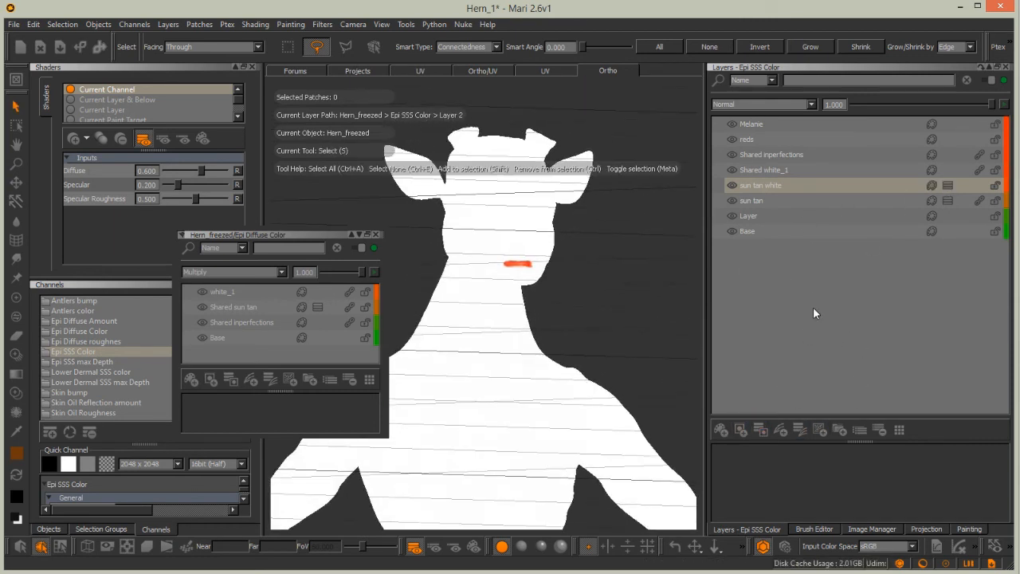
click(948, 185)
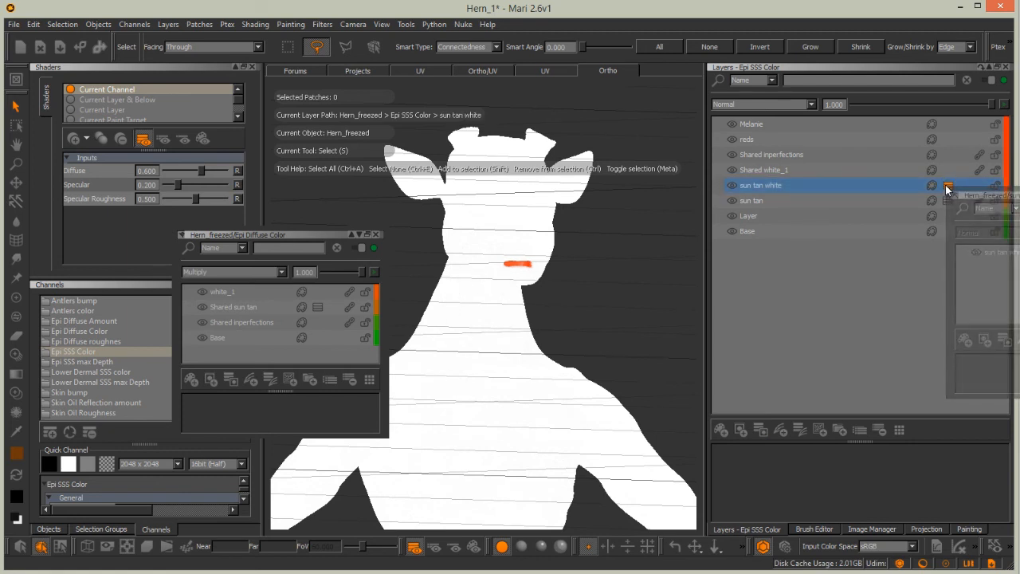
drag(959, 196, 498, 150)
Share the sun burn layer from sun tan's mask stack and place the shared copy above sun tan white.Mask.
click(945, 200)
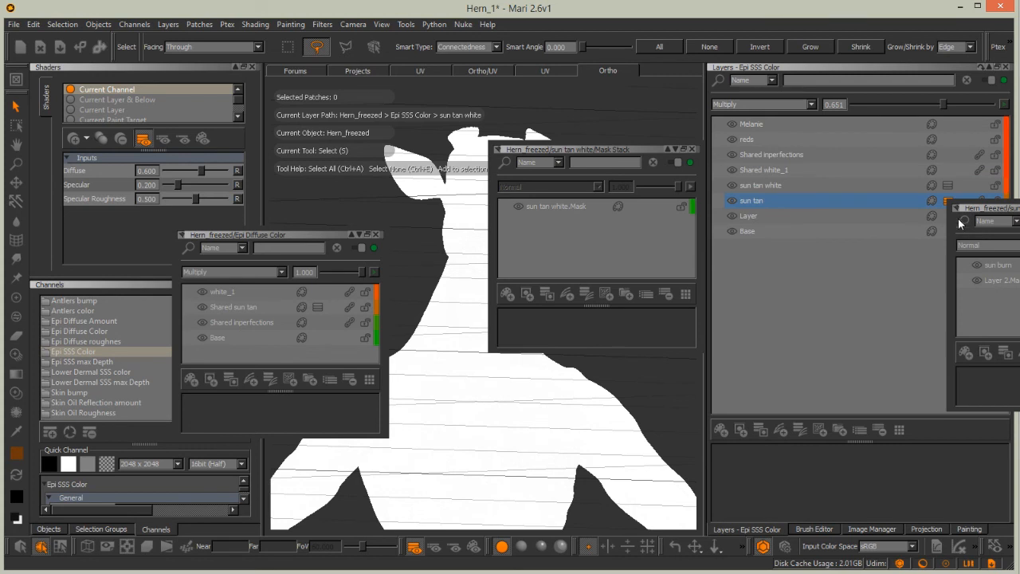
mouse_move(966, 210)
mouse_down()
mouse_move(698, 273)
mouse_move(492, 349)
mouse_up()
click(526, 407)
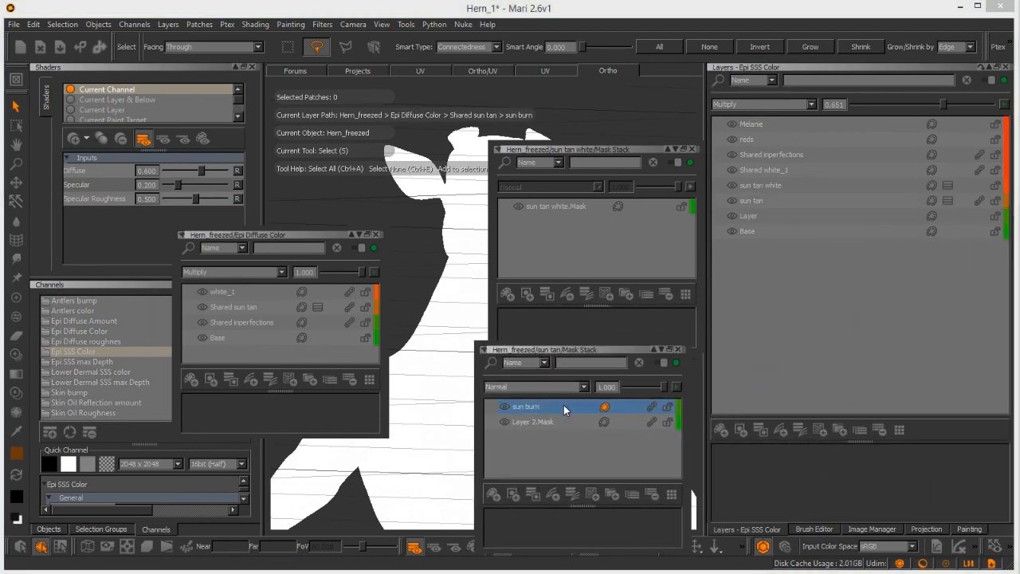
right_click(565, 404)
mouse_move(596, 313)
click(695, 313)
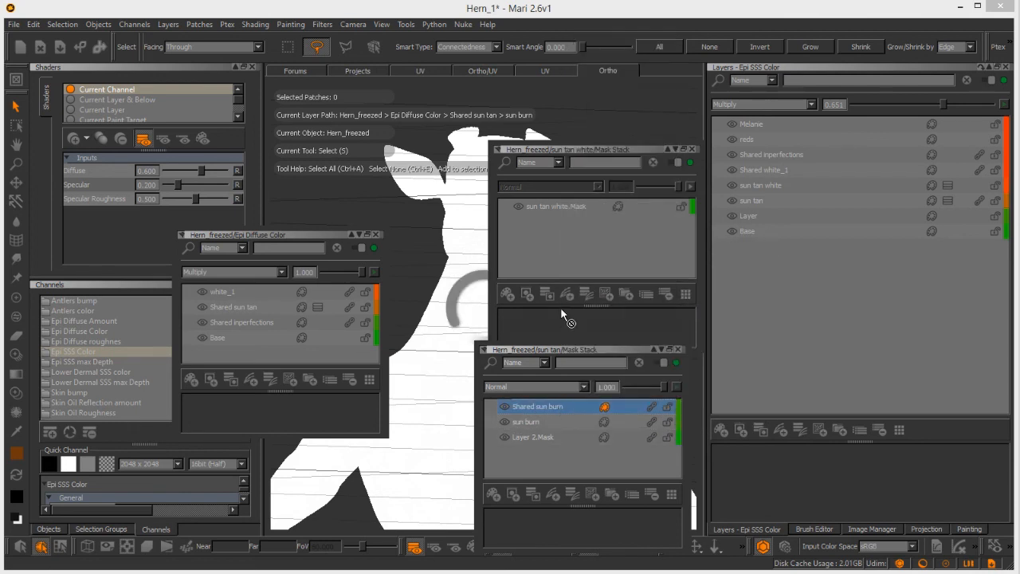
drag(537, 407, 553, 200)
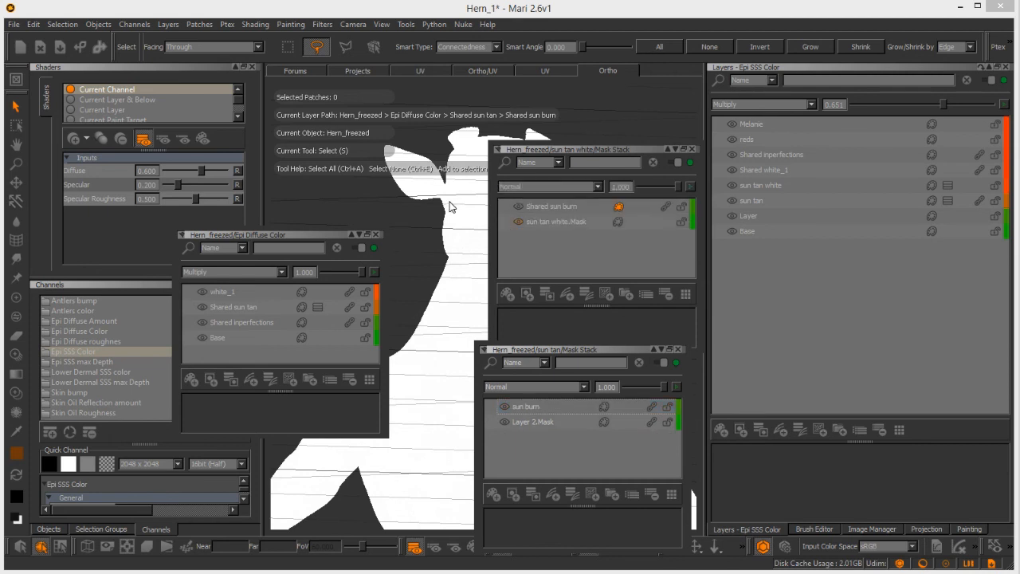
Select the Shared sun burn layer in sun tan white's mask stack and close the sun tan layer's mask stack.
click(545, 208)
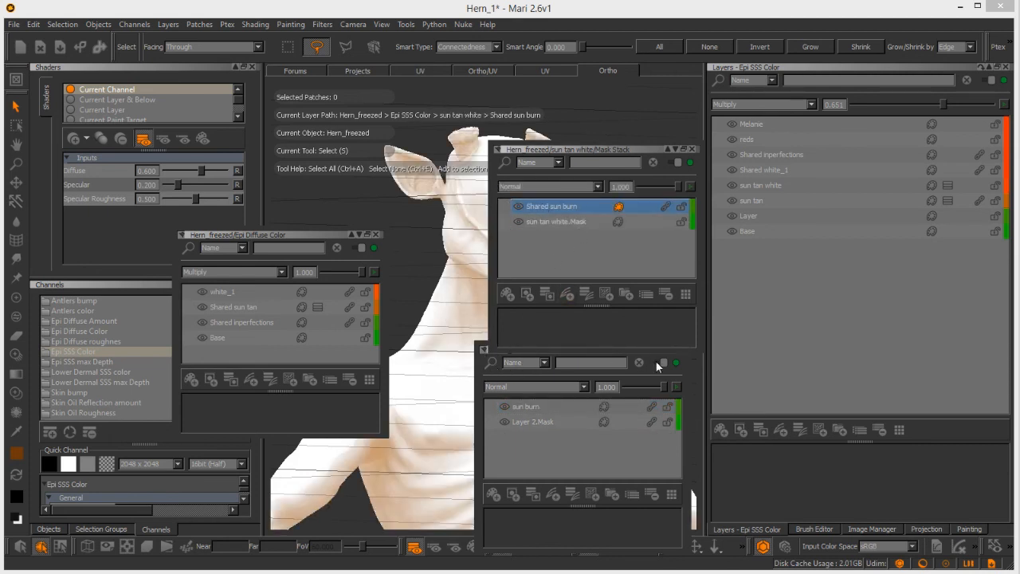
click(699, 379)
click(482, 356)
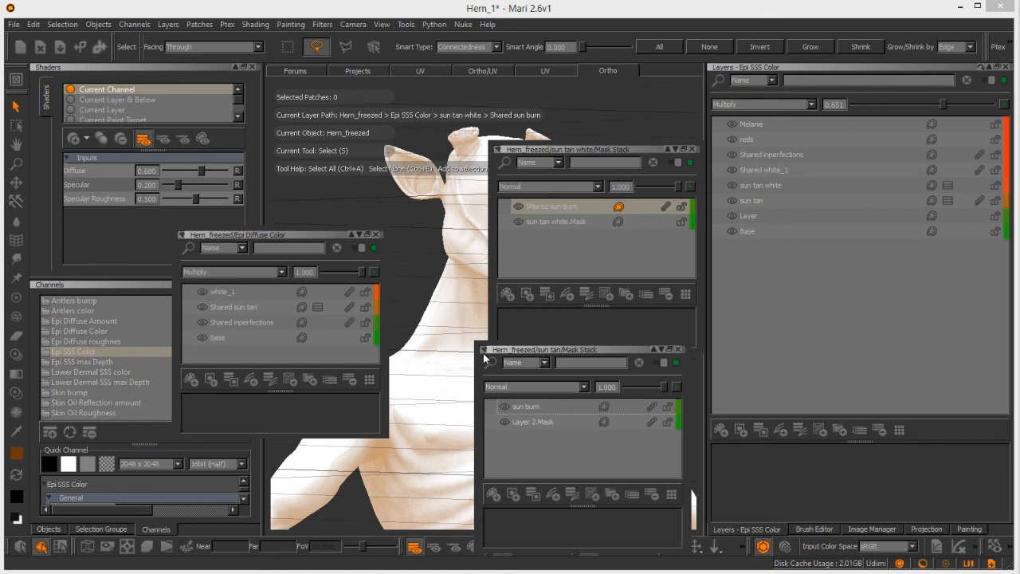
click(678, 349)
Add an Invert adjustment layer above Shared sun burn in sun tan white's mask stack, then close that stack.
mouse_move(614, 151)
mouse_down()
mouse_move(602, 321)
mouse_move(617, 170)
mouse_move(610, 185)
mouse_up()
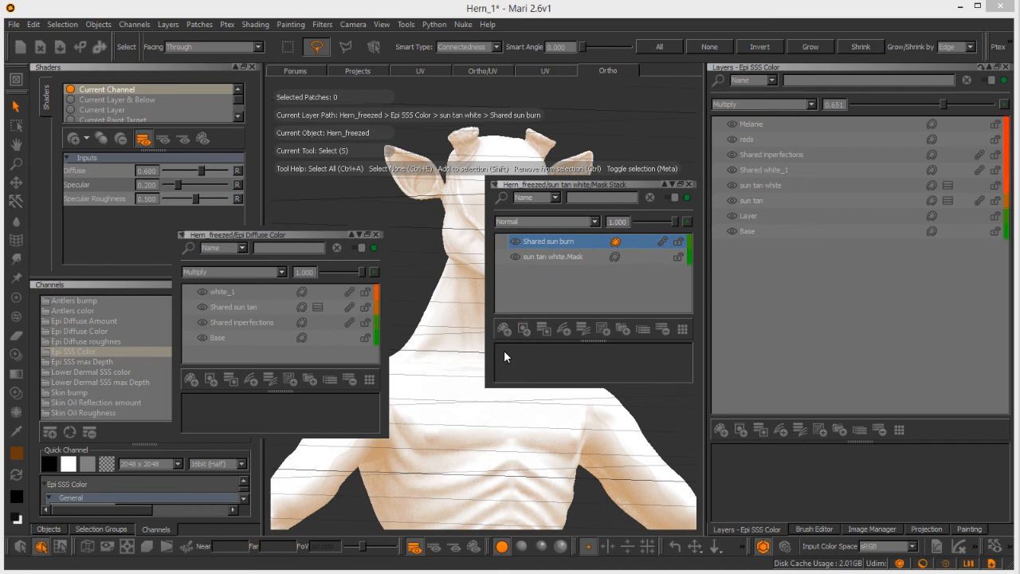
click(582, 328)
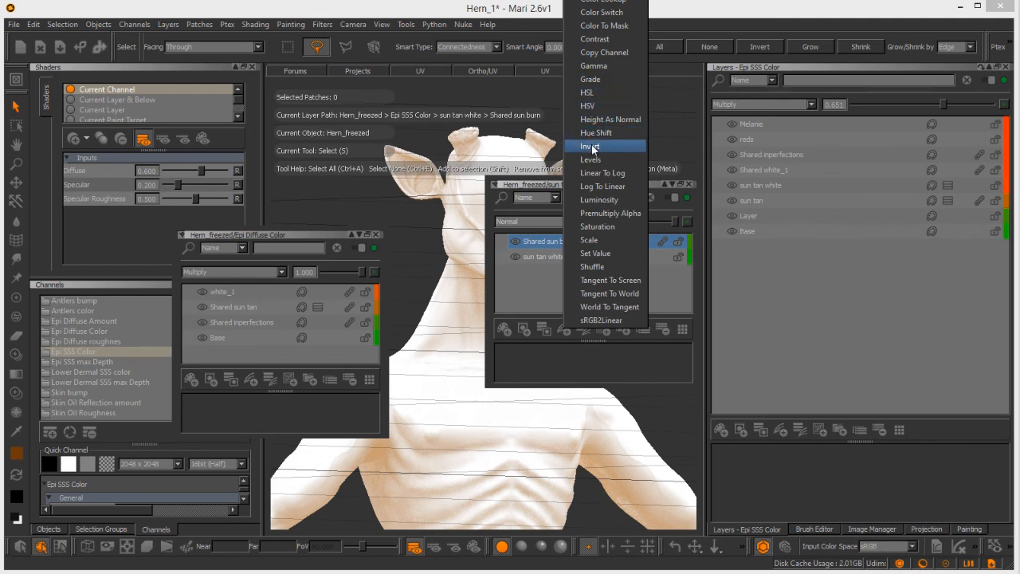
click(590, 147)
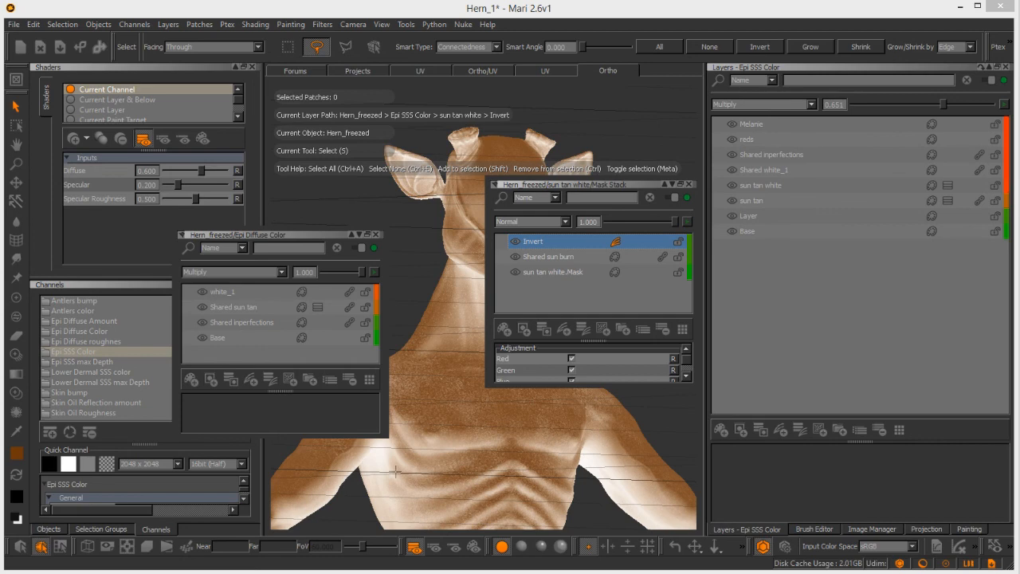
drag(590, 185, 550, 228)
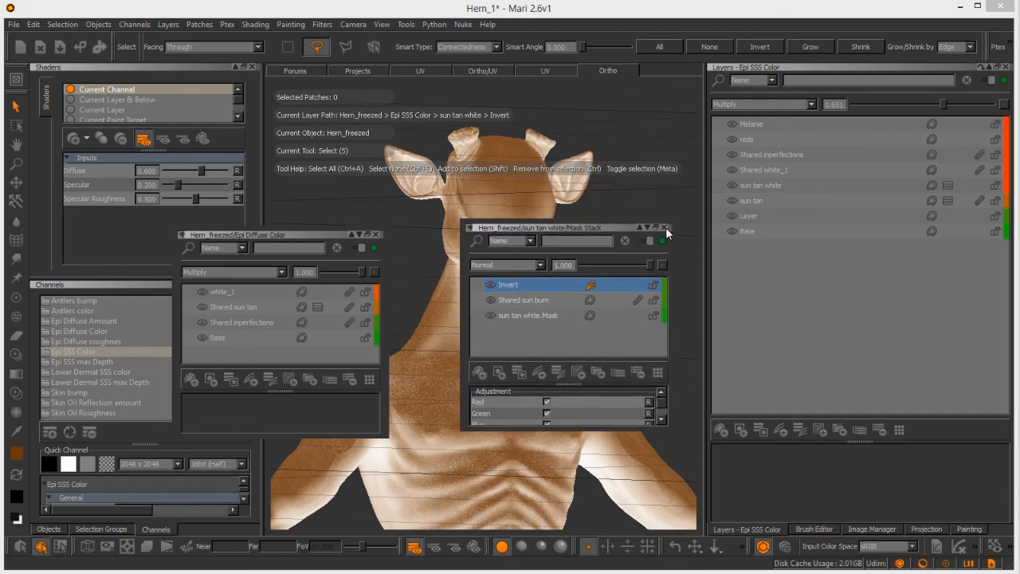
click(665, 227)
alt+drag(502, 246, 456, 336)
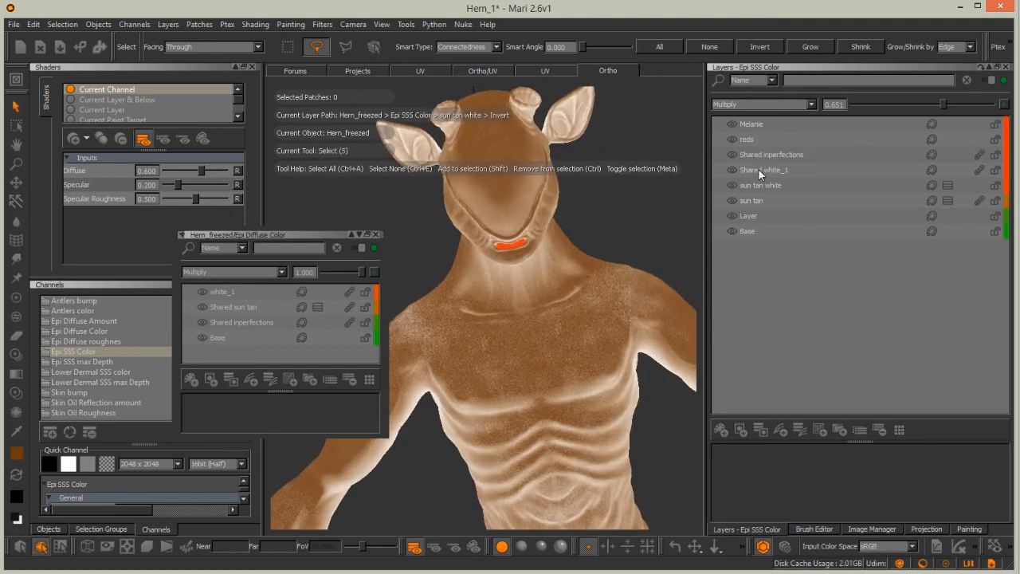
Share the sun tan white layer and place the shared copy above Shared sun tan in the Epi Diffuse Color stack.
click(758, 172)
click(772, 186)
click(767, 168)
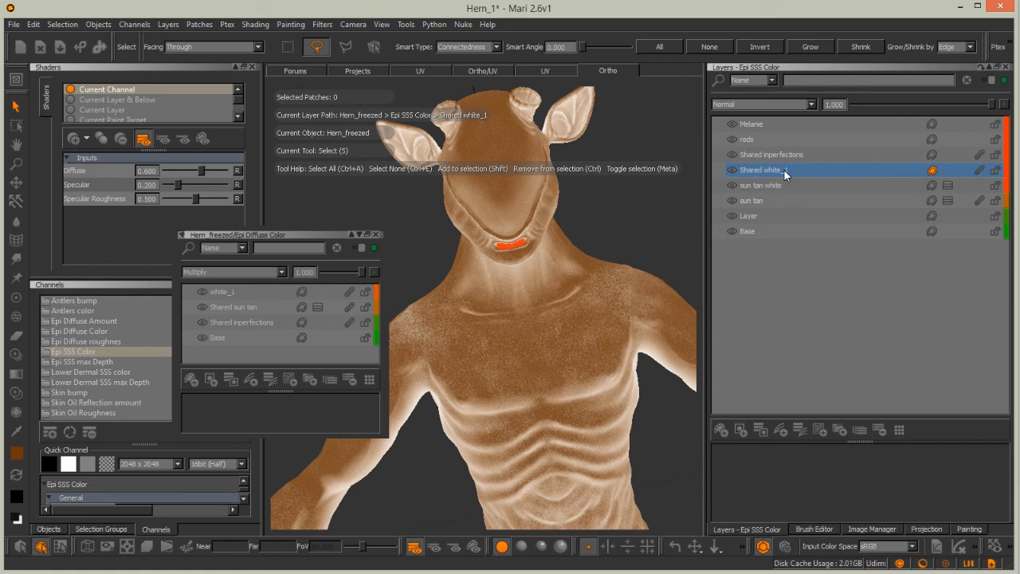
click(781, 185)
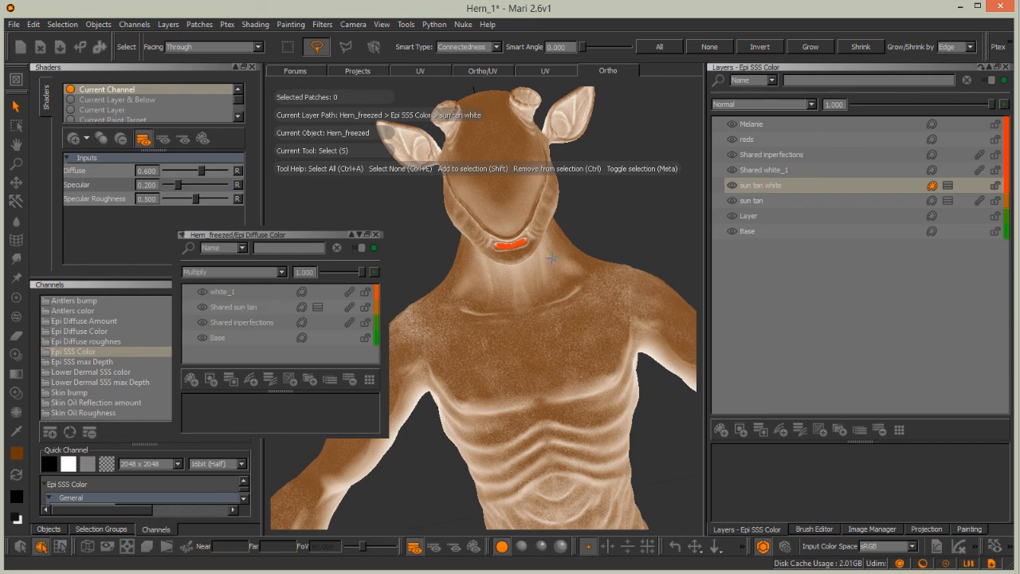
right_click(786, 184)
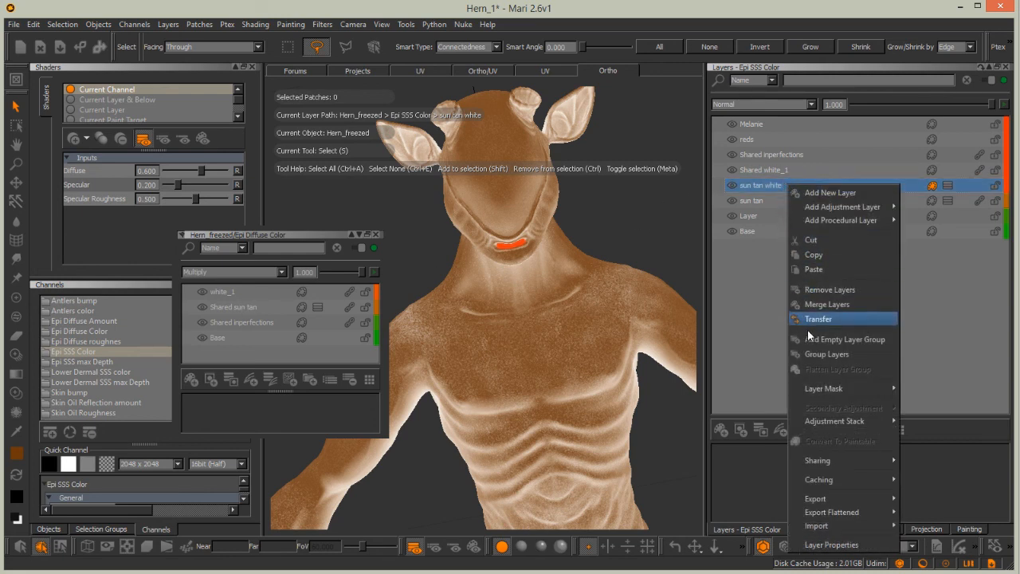
mouse_move(821, 461)
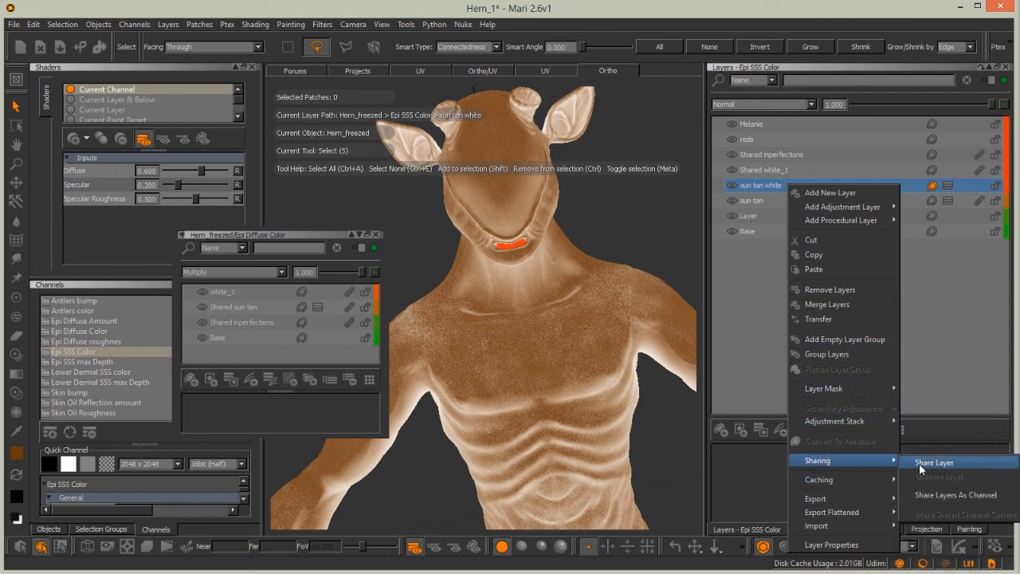
click(913, 463)
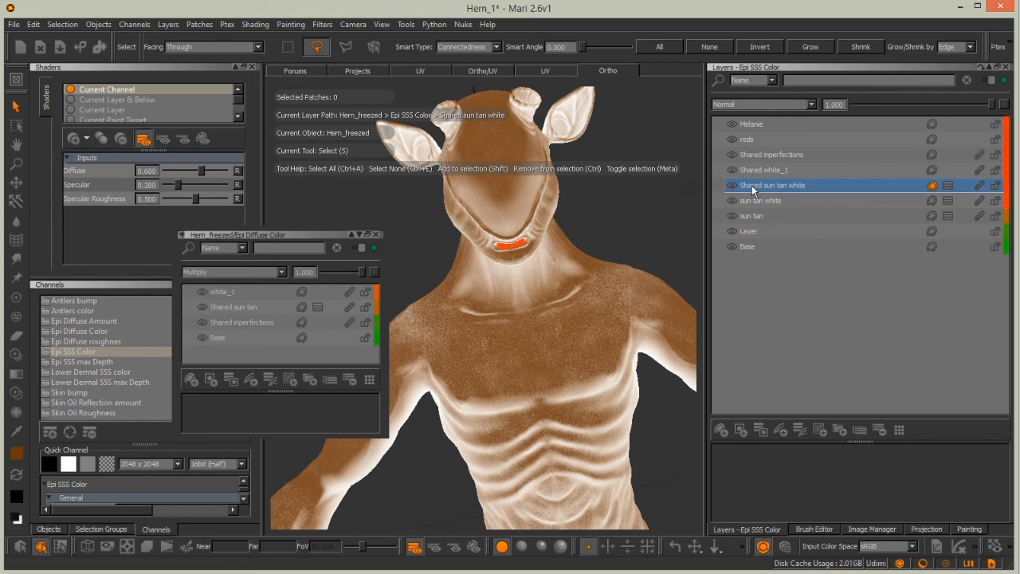
drag(306, 275, 280, 297)
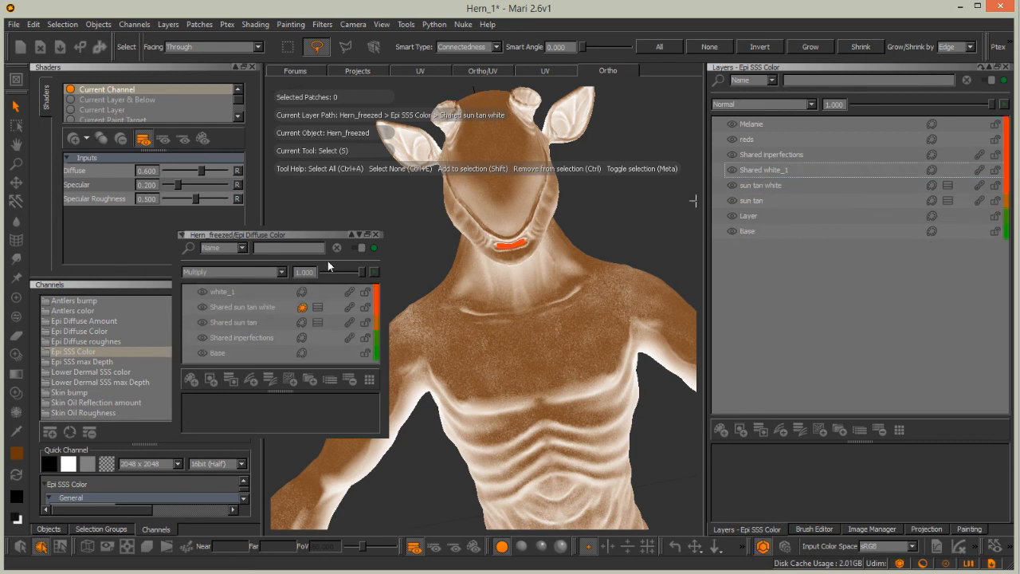
Make Epi Diffuse Color the current channel and examine the tan on the creature's head and torso.
click(83, 330)
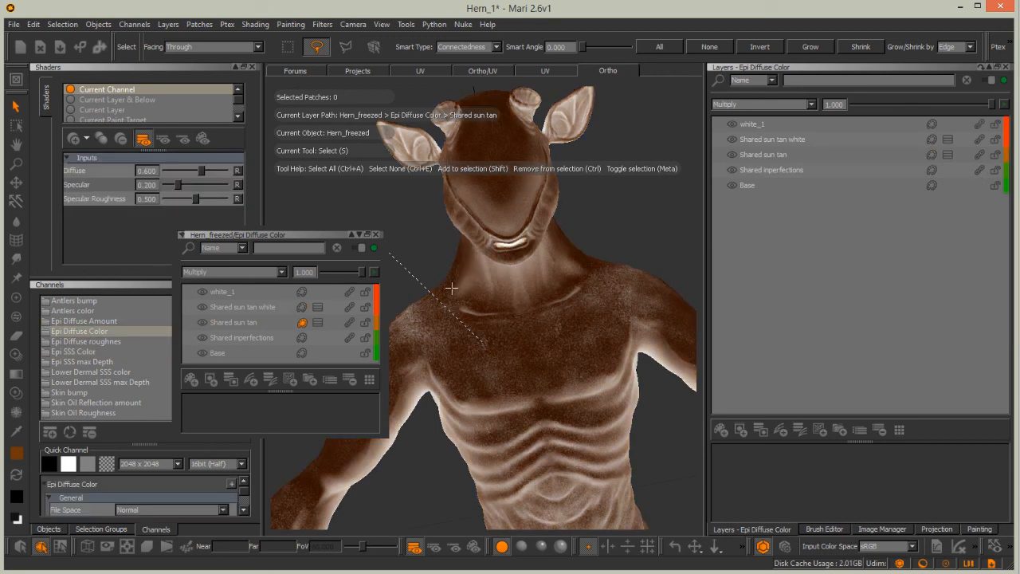
alt+drag(475, 215, 502, 317)
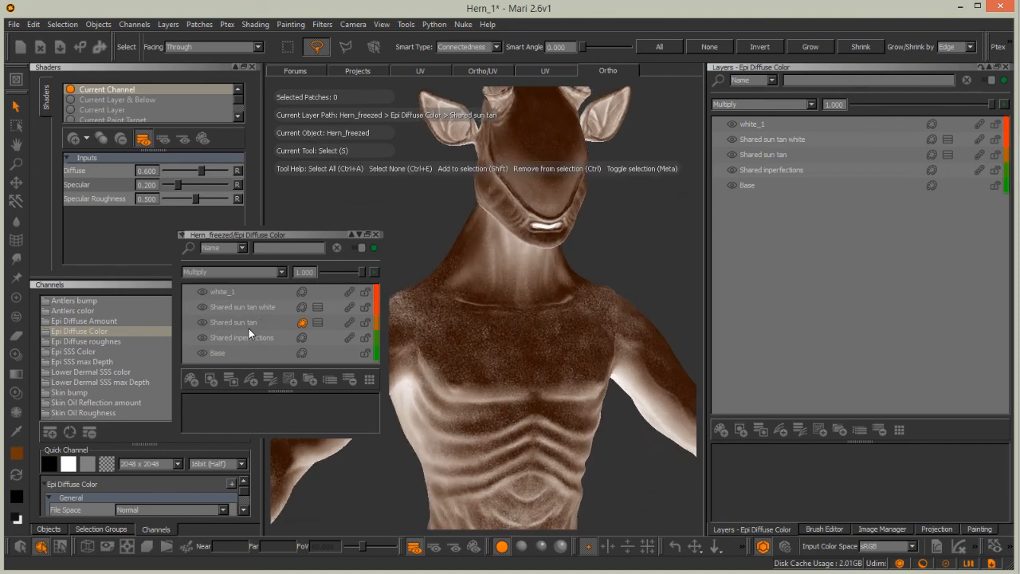
click(247, 323)
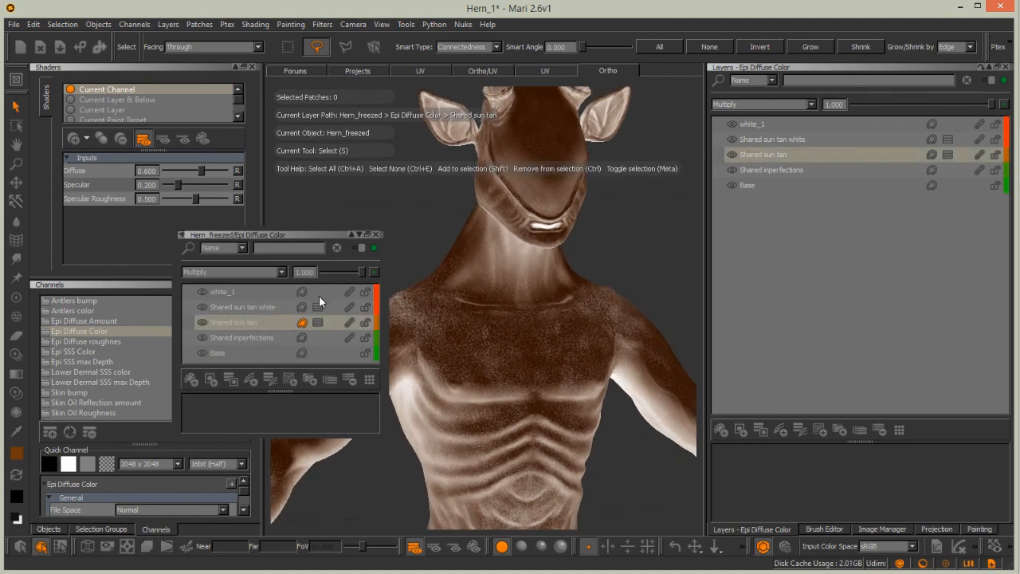
alt+drag(538, 364, 530, 346)
alt+right_drag(531, 346, 526, 330)
alt+drag(526, 329, 486, 303)
alt+right_drag(486, 303, 503, 321)
alt+drag(503, 321, 535, 353)
alt+middle_drag(535, 353, 537, 330)
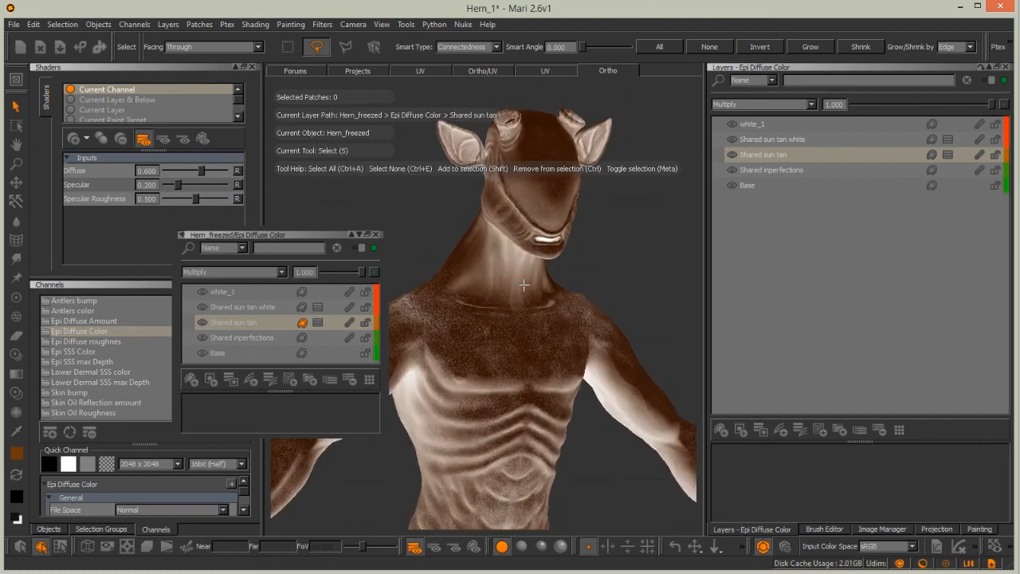
Lower the opacity of the Shared sun tan layer in the Epi Diffuse Color stack to 0.246.
drag(266, 236, 304, 199)
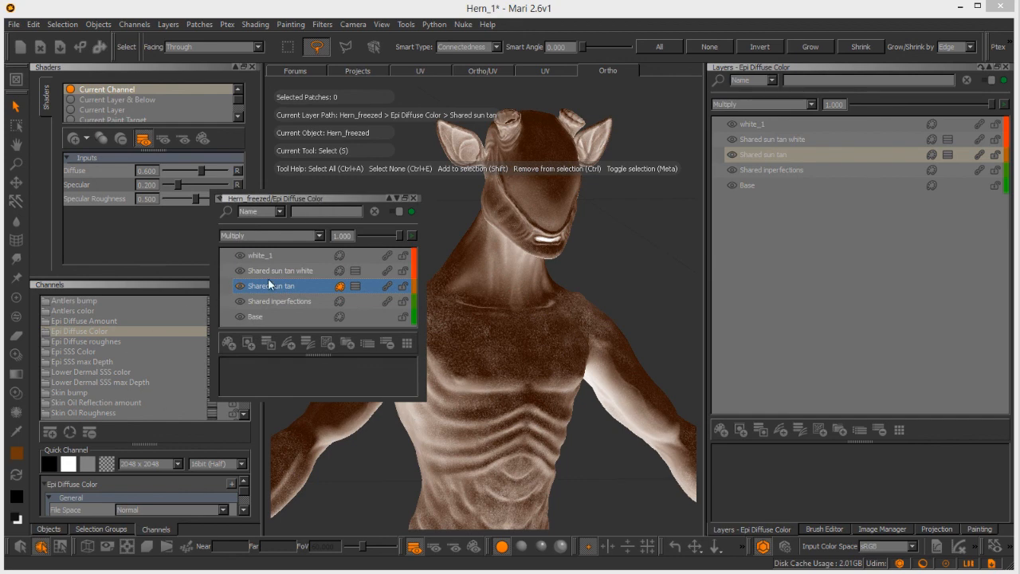
click(287, 272)
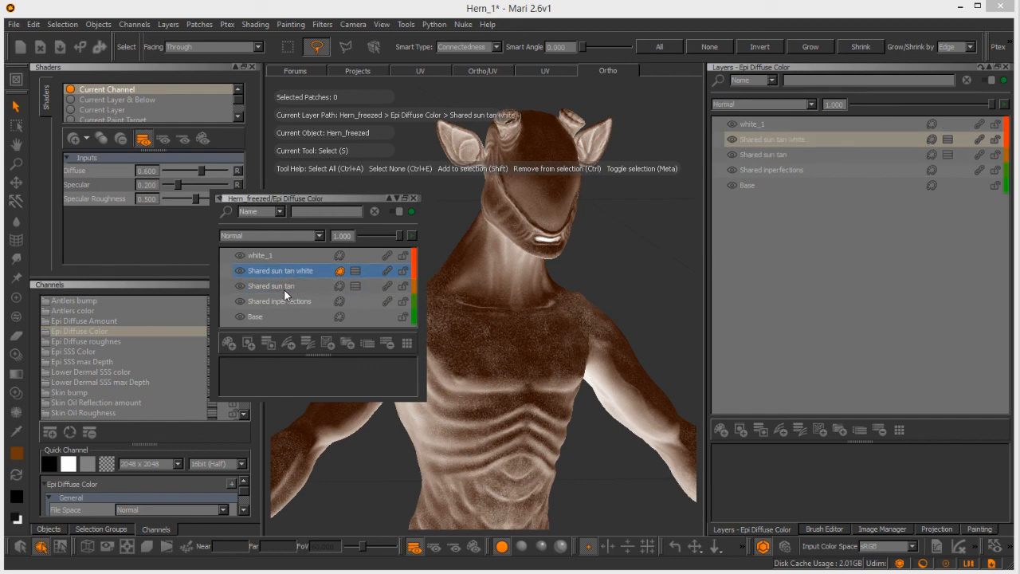
click(283, 287)
drag(399, 234, 378, 243)
drag(377, 242, 369, 242)
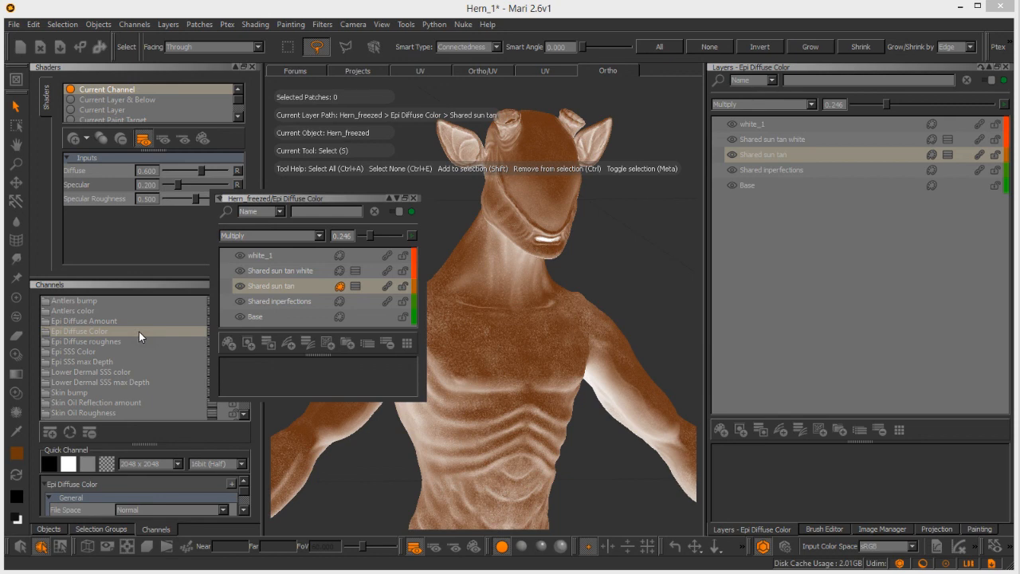
Export all patches of the Epi Diffuse Color channel flattened.
right_click(139, 331)
mouse_move(171, 174)
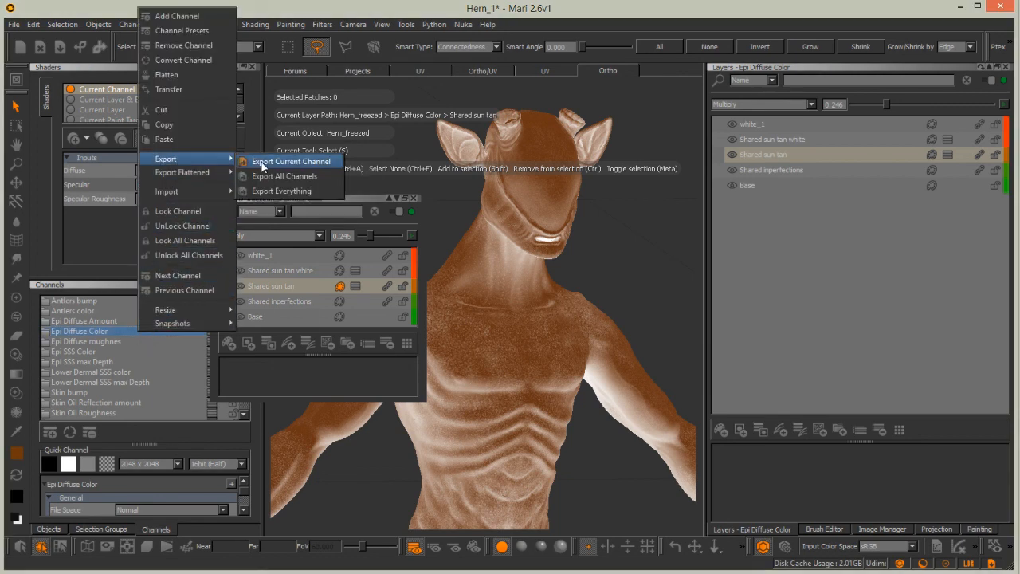
click(263, 177)
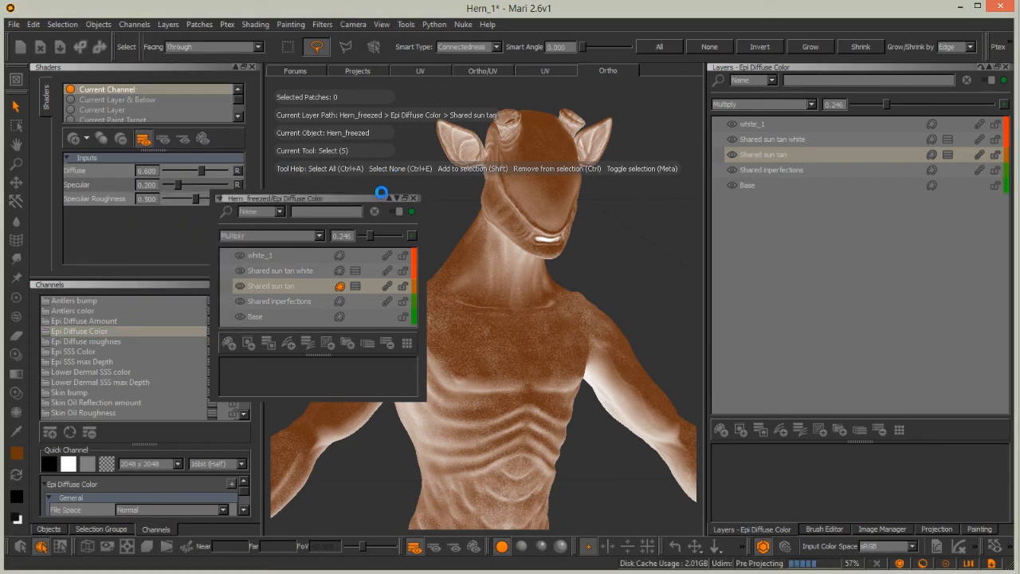
click(374, 470)
click(737, 211)
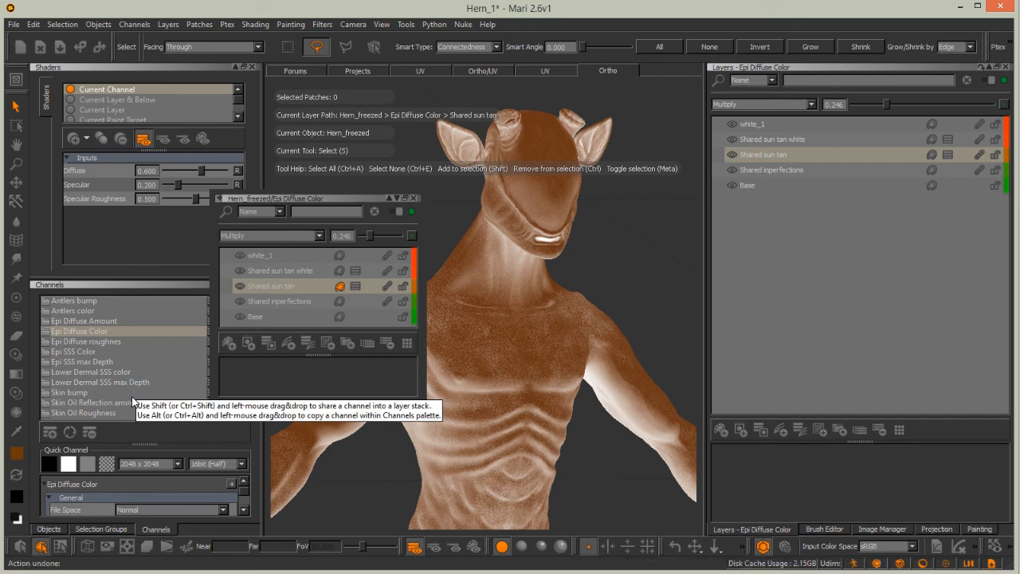
Make Epi SSS Color the current channel and open its flattened export settings.
click(94, 353)
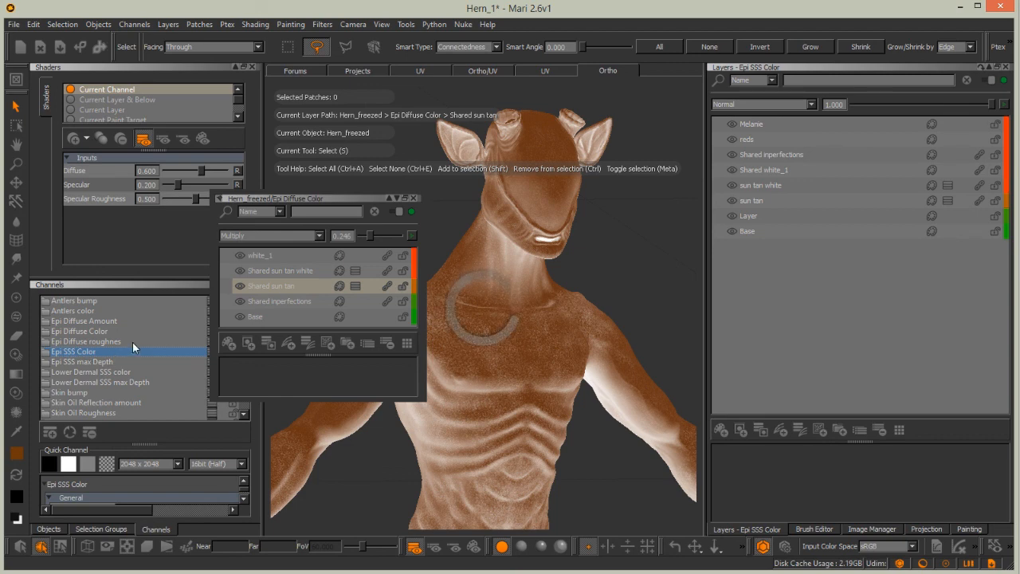
right_click(152, 351)
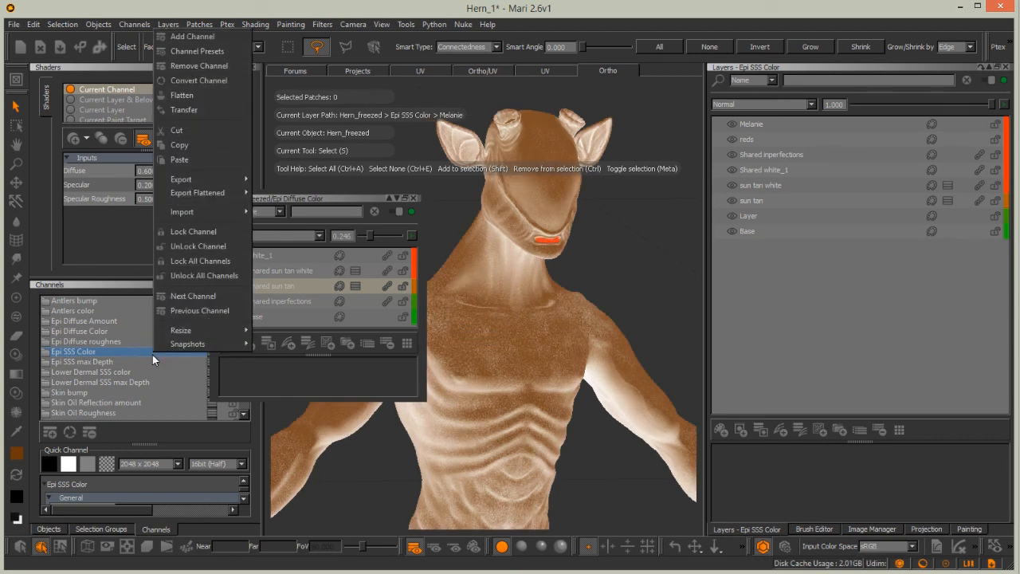
mouse_move(199, 193)
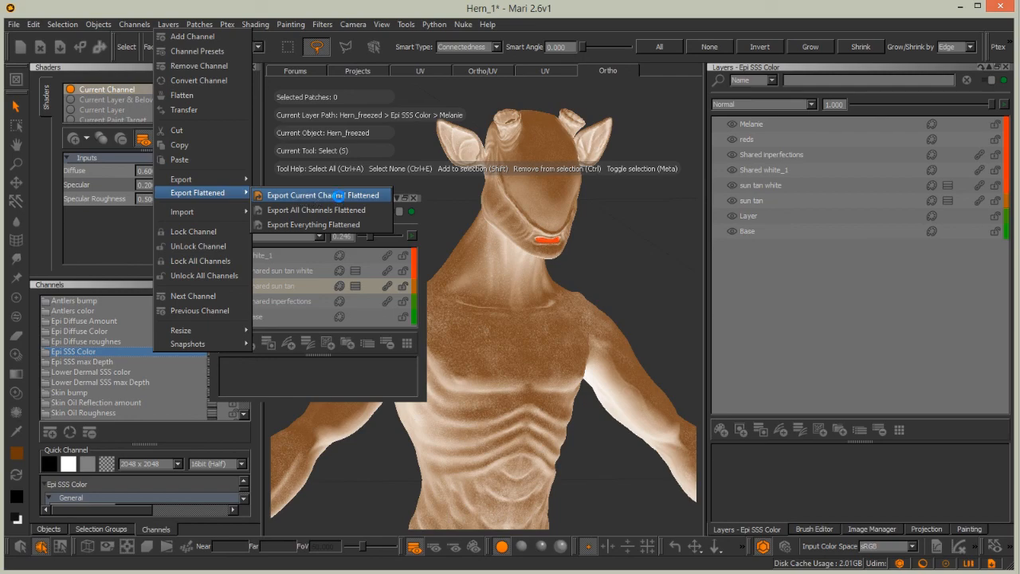
click(339, 195)
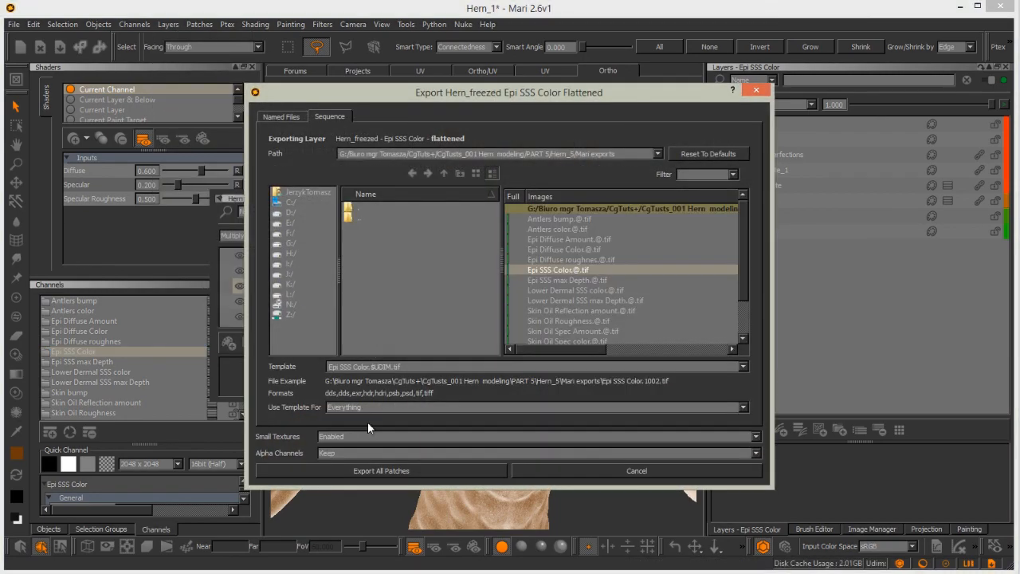